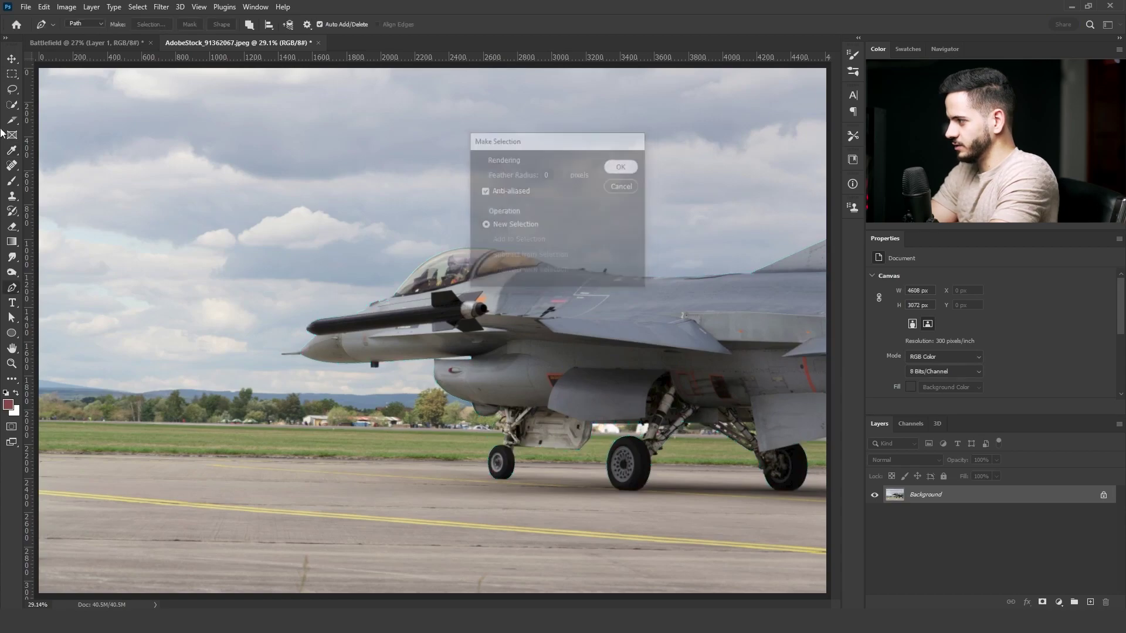
- Refine the jet selection's edge around the front landing gear strut with the Lasso tool
scroll(463, 446, "up", 5)
scroll(454, 446, "up", 10)
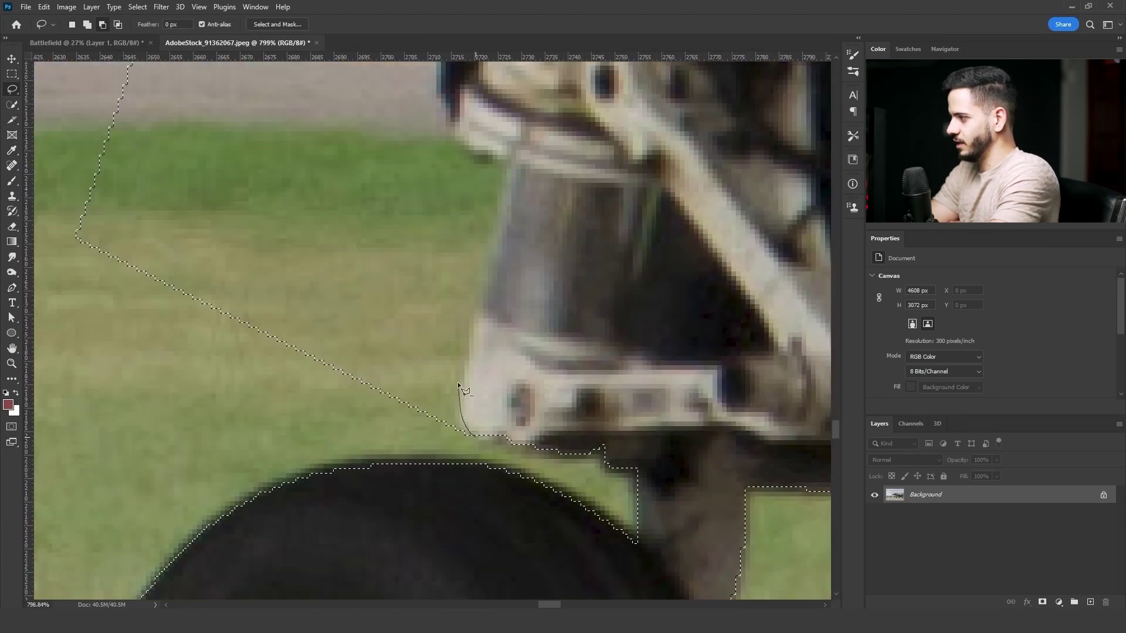
left_click_drag(474, 311, 286, 338)
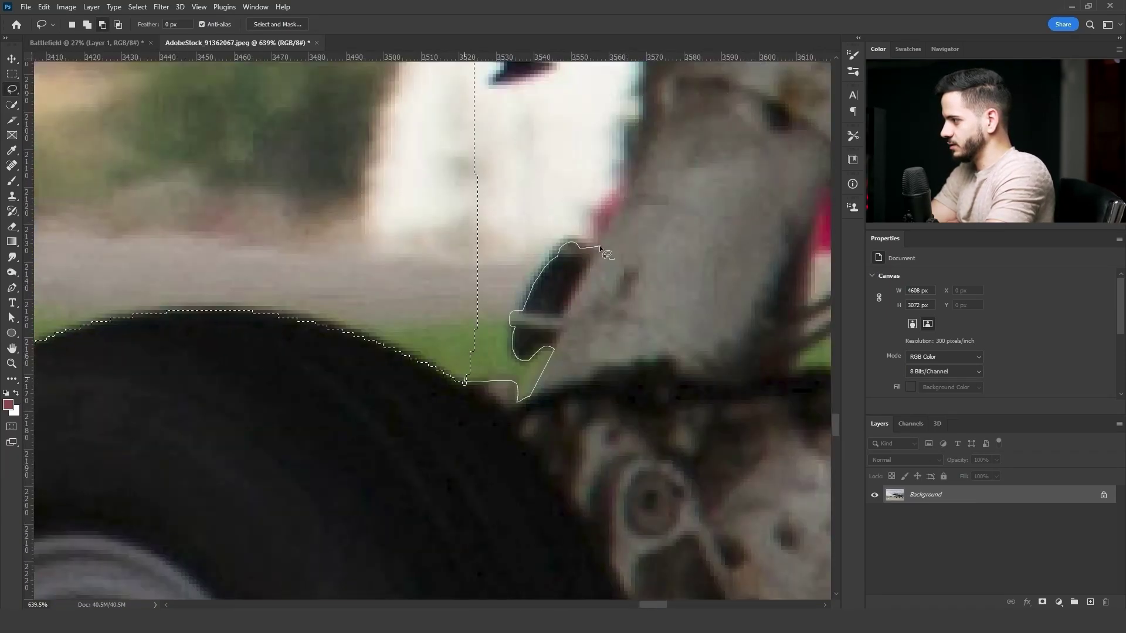
mouse_move(409, 406)
left_mouse_down()
mouse_move(644, 217)
mouse_move(409, 406)
left_mouse_up()
- Subtract the background gap beside the rear landing gear from the selection and isolate the jet on its own layer
scroll(586, 293, "down", 8)
scroll(254, 446, "up", 4)
scroll(674, 352, "up", 5)
left_click_drag(633, 345, 693, 375)
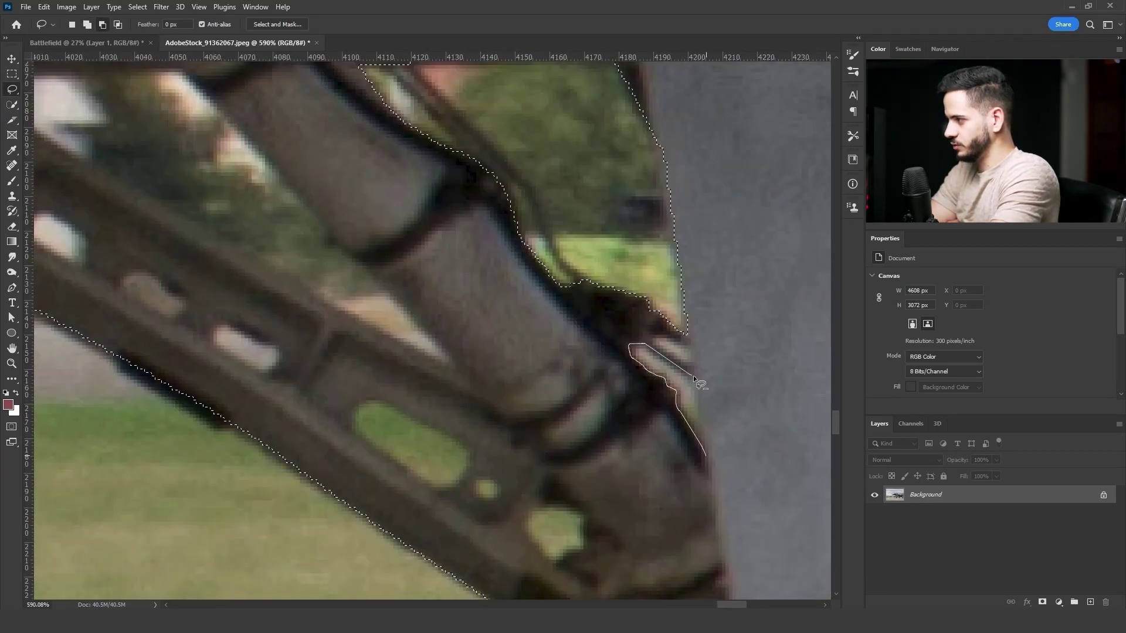
left_click_drag(479, 317, 473, 306)
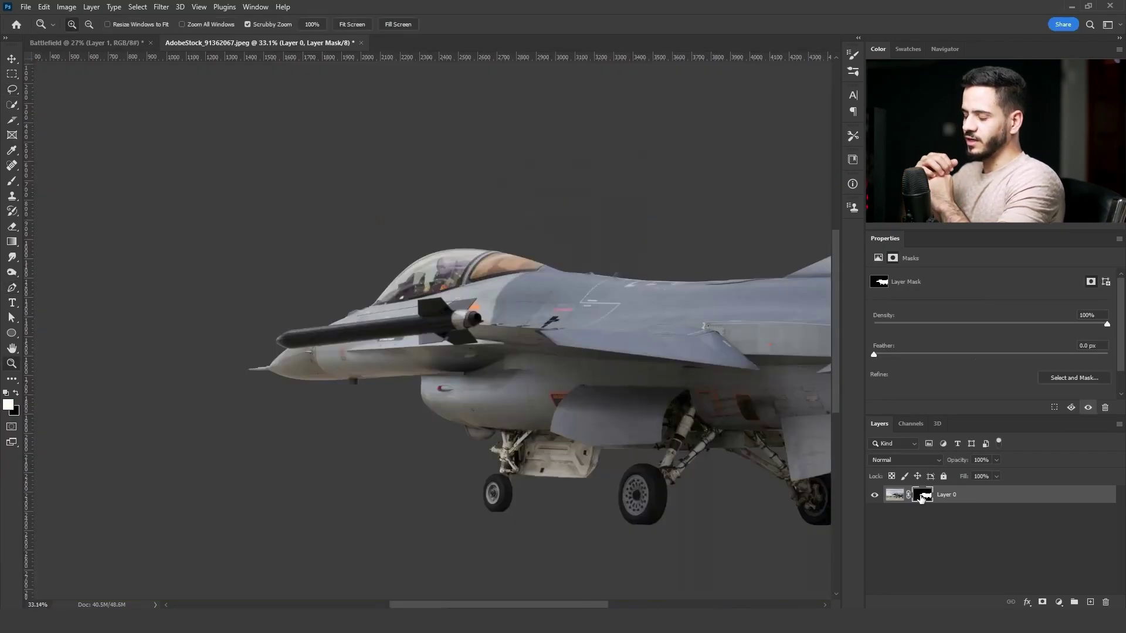
right_click(892, 498)
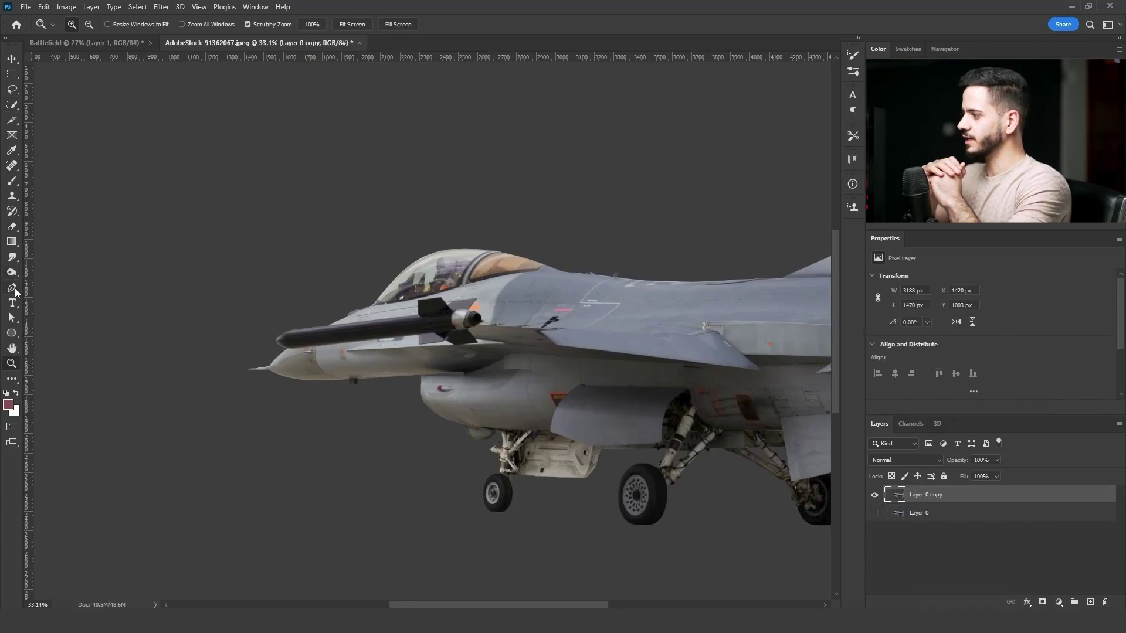
- Trace the cockpit's front canopy glass with the Pen tool, convert it to a new selection and cut it to a new layer
left_click(12, 288)
scroll(397, 258, "up", 8)
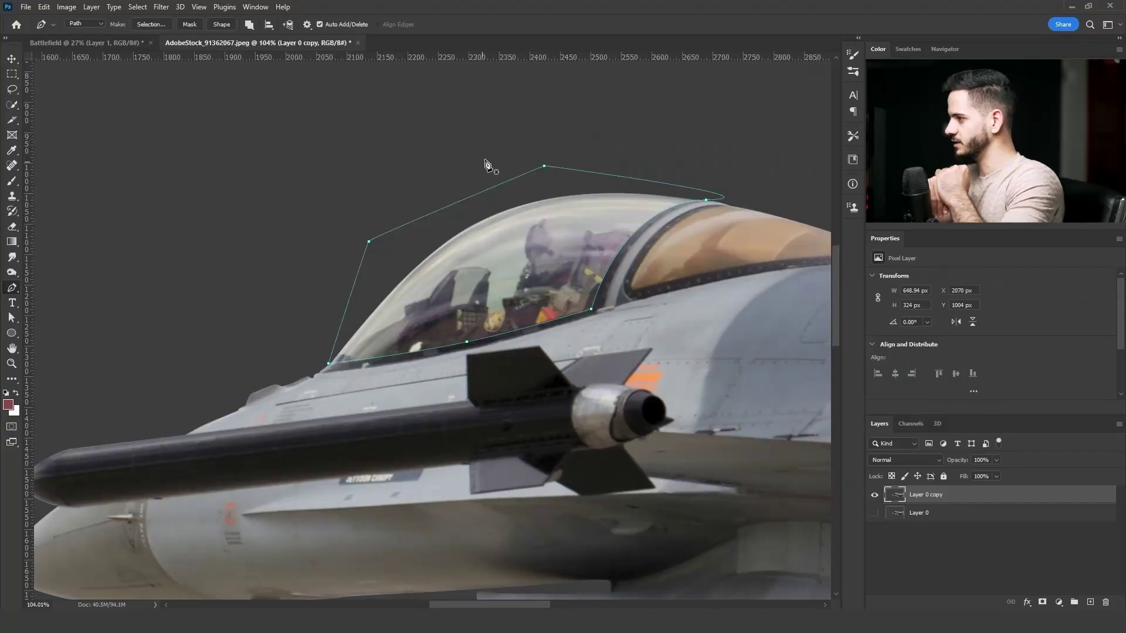
right_click(485, 157)
left_click(530, 219)
left_click(619, 167)
left_click(12, 90)
right_click(551, 370)
left_click(551, 373)
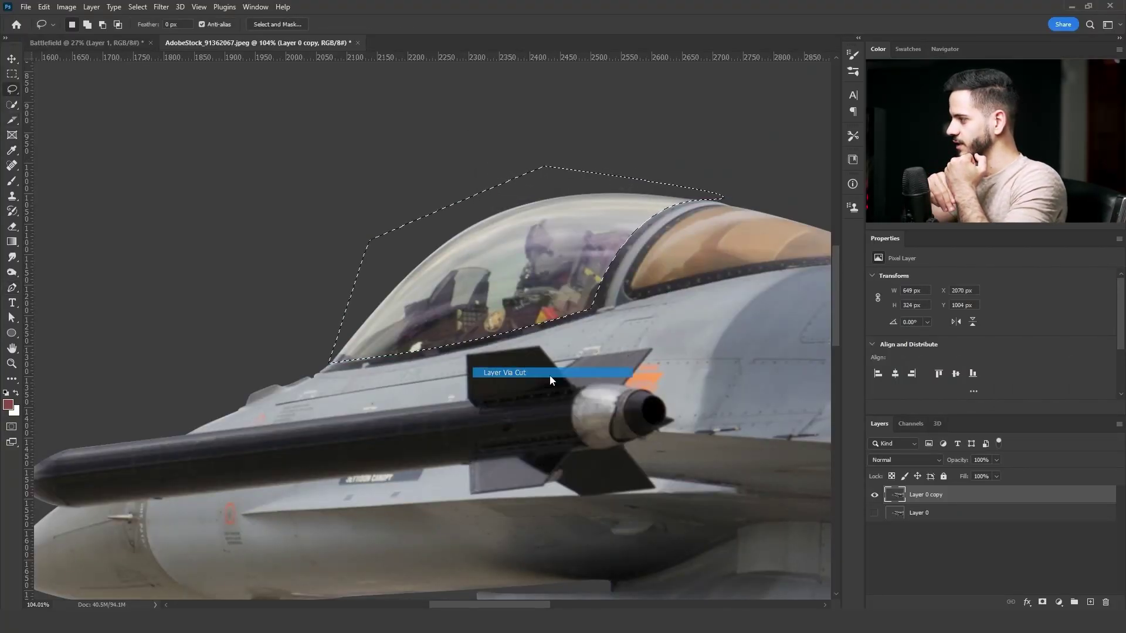
- Make the canopy glass translucent with Blend If, splitting This Layer's white slider to 112 / 200
double_click(985, 495)
mouse_move(953, 481)
left_mouse_down()
mouse_move(903, 481)
mouse_move(950, 483)
left_mouse_up()
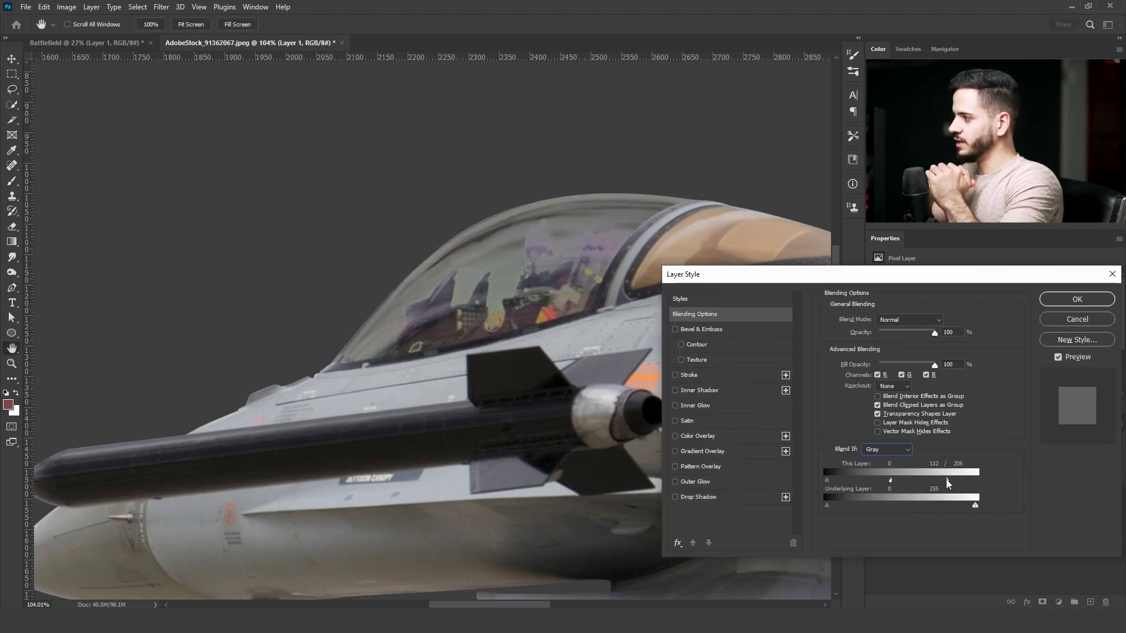
left_click(1075, 300)
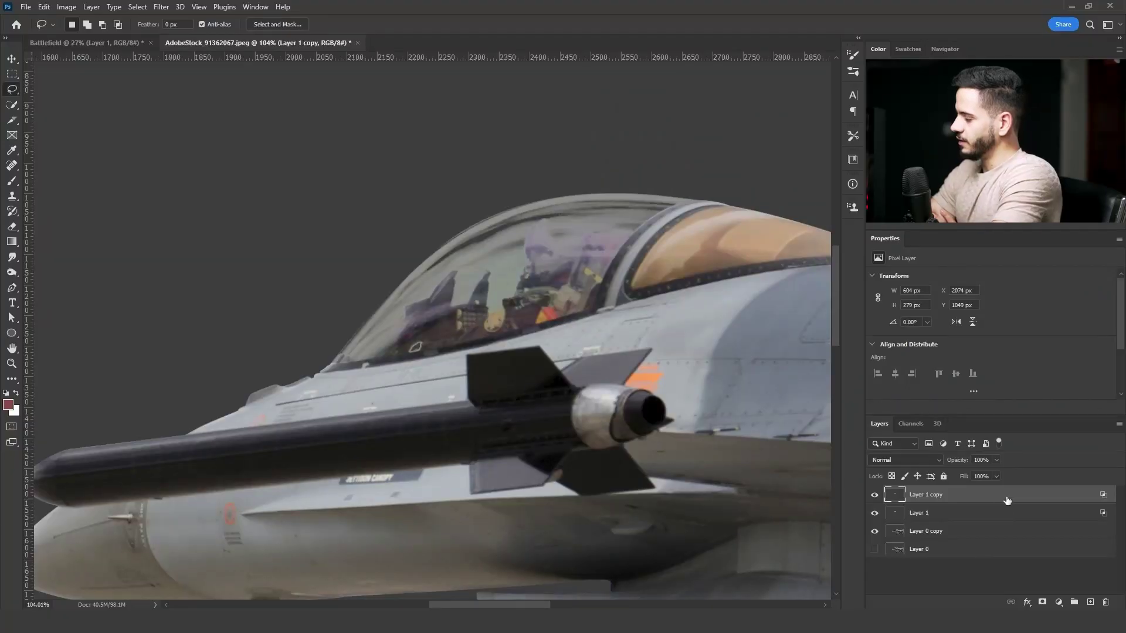
- Add an inverted layer mask to the lower canopy layer and paint the pilot's helmet back in with a white brush
double_click(1005, 513)
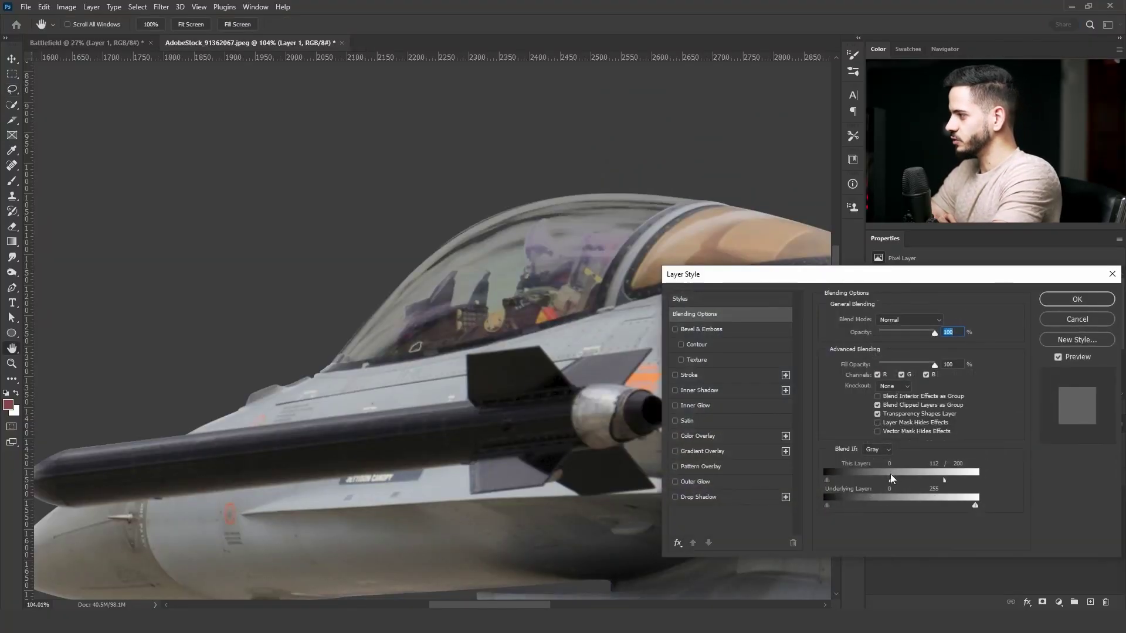
left_click(1088, 322)
left_click(1041, 602)
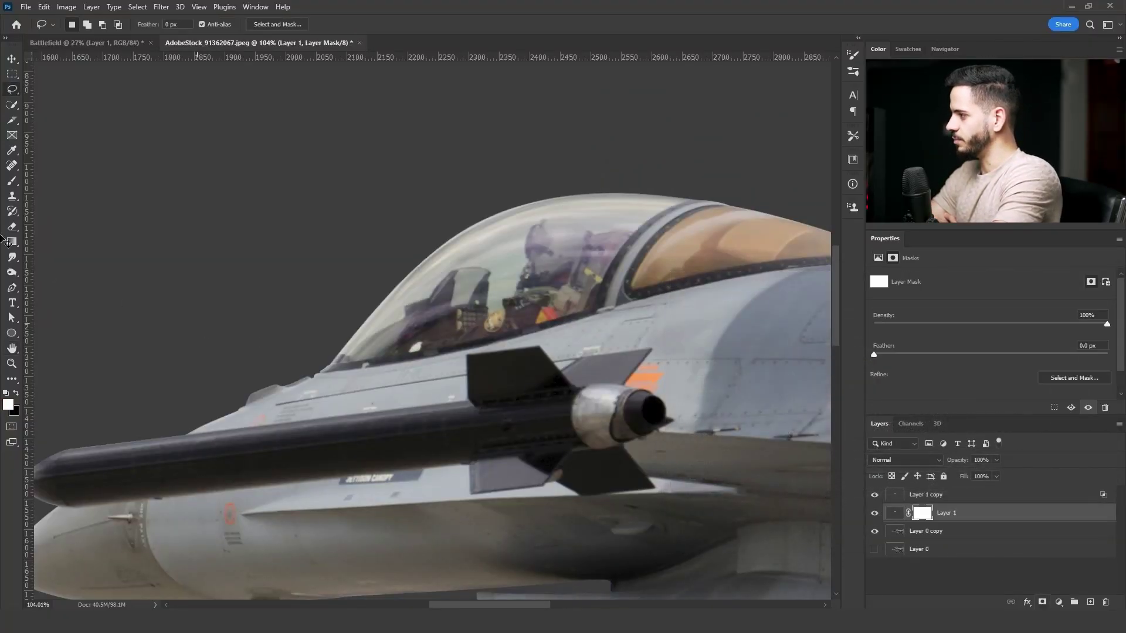
key("ctrl+i")
left_click(12, 181)
left_click_drag(539, 276, 103, 202)
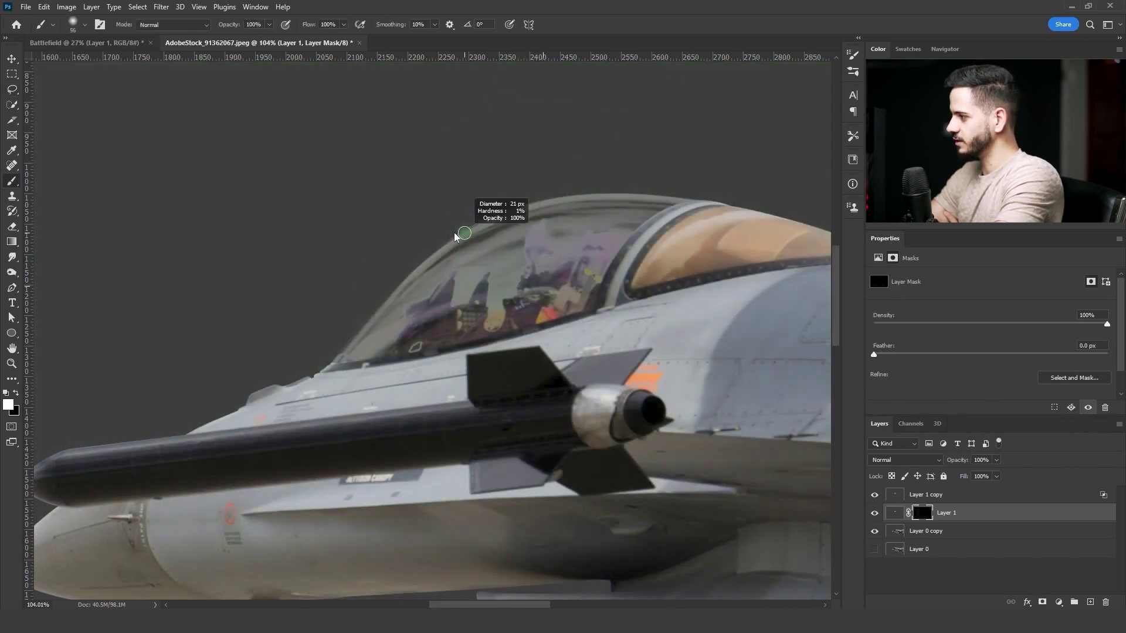
scroll(540, 240, "up", 4)
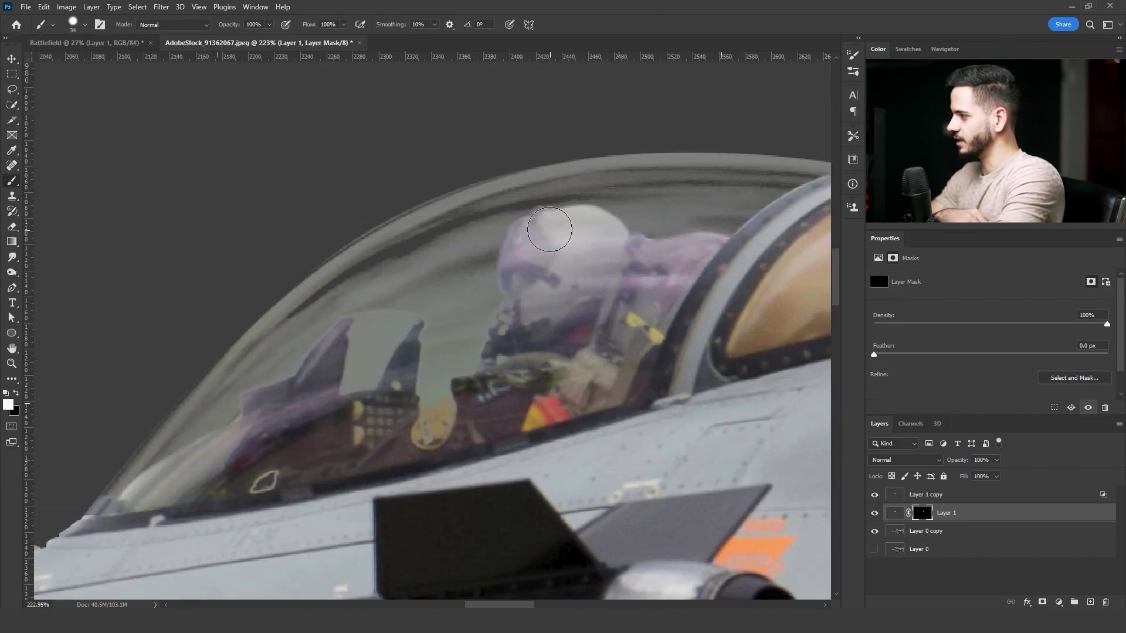
- Draw a black rectangle about 1872 × 689 px and transform it into a flat ground plane under the jet's wheels
left_click_drag(167, 405, 421, 497)
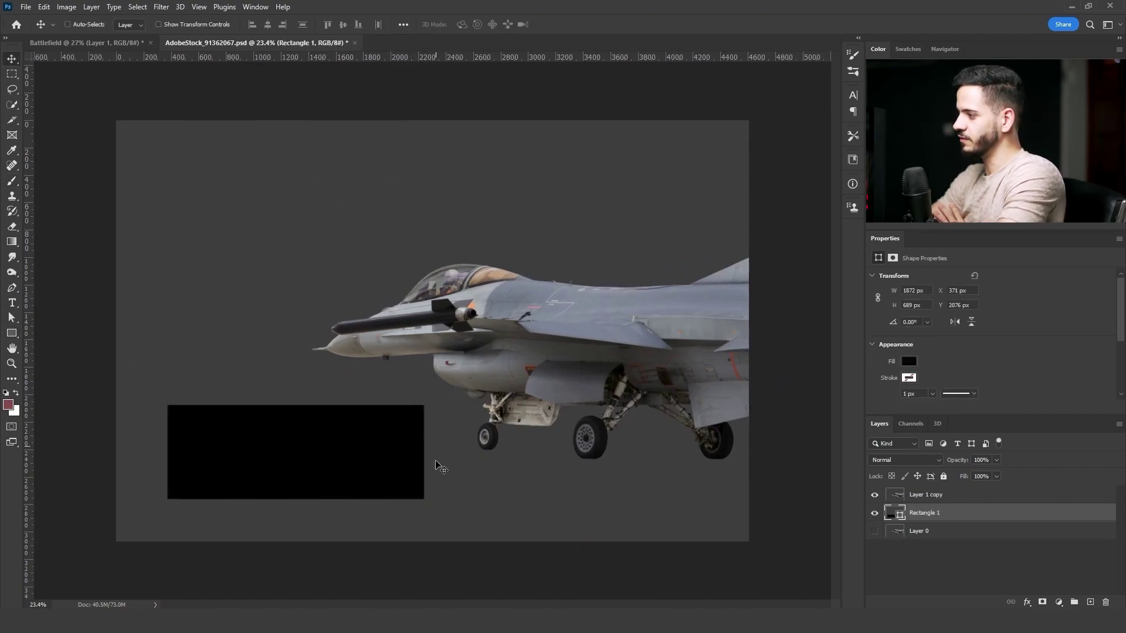
key("ctrl+t")
left_click_drag(296, 405, 226, 456)
left_click_drag(296, 501, 734, 444)
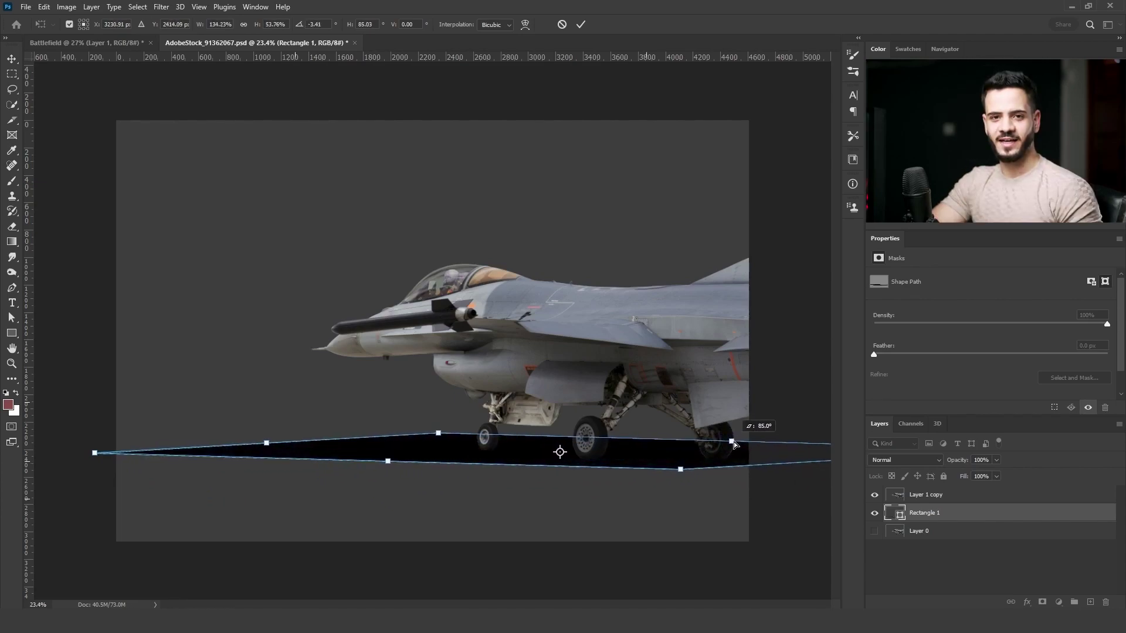
left_click_drag(462, 449, 446, 459)
key("Return")
- Try a different fill and transform on the ground plane shape, and delete the shape
left_click(11, 333)
left_click(134, 25)
left_click(107, 85)
key("ctrl+t")
scroll(598, 429, "down", 4)
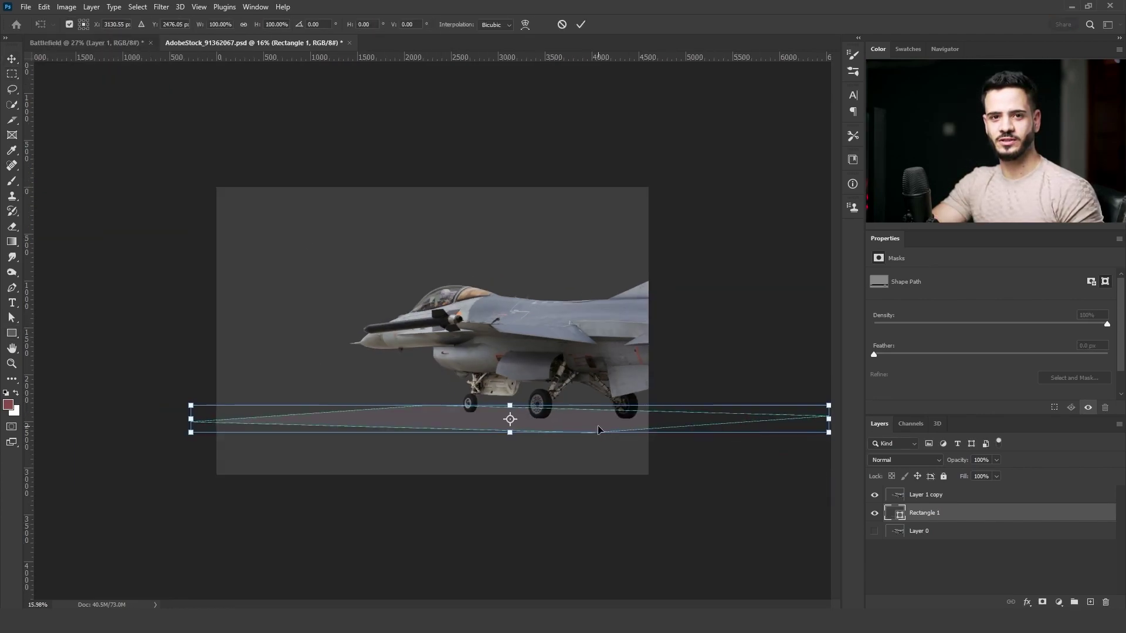
scroll(574, 458, "up", 3)
key("Return")
key("m")
key("Delete")
- Set the foreground colour to grey and draw a new rectangle beneath the jet
left_click(8, 404)
key("Return")
mouse_move(421, 412)
left_mouse_down()
mouse_move(610, 440)
mouse_move(706, 473)
left_mouse_up()
- Transform the grey rectangle into a wide, thin perspective ground plane aligned with the jet's wheels
key("ctrl+t")
left_click_drag(563, 412, 918, 474)
left_click_drag(553, 453, 395, 438)
left_click_drag(202, 425, 201, 410)
left_click_drag(332, 433, 397, 445)
left_click_drag(279, 419, 229, 432)
key("Return")
- Try to stretch the grey ground plane taller and reposition it under the jet, and undo the change
key("ctrl+t")
left_click_drag(549, 464, 550, 551)
left_click_drag(675, 578, 683, 563)
left_click_drag(593, 452, 611, 395)
left_click_drag(561, 364, 563, 392)
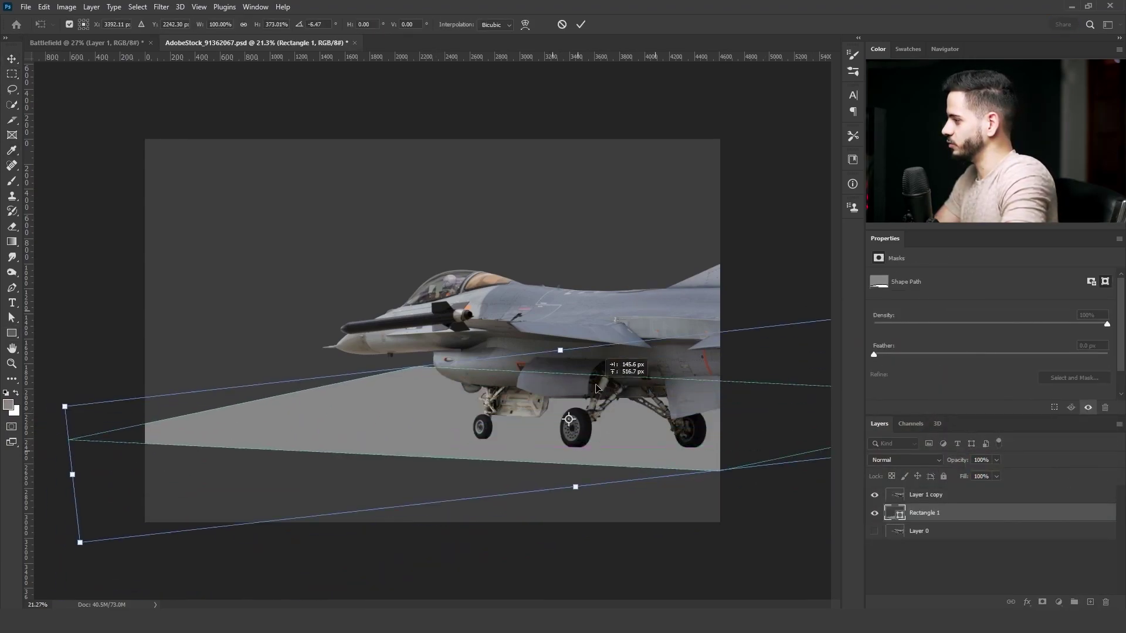
left_click_drag(76, 540, 74, 499)
key("Return")
key("ctrl+t")
key("Escape")
key("ctrl+z")
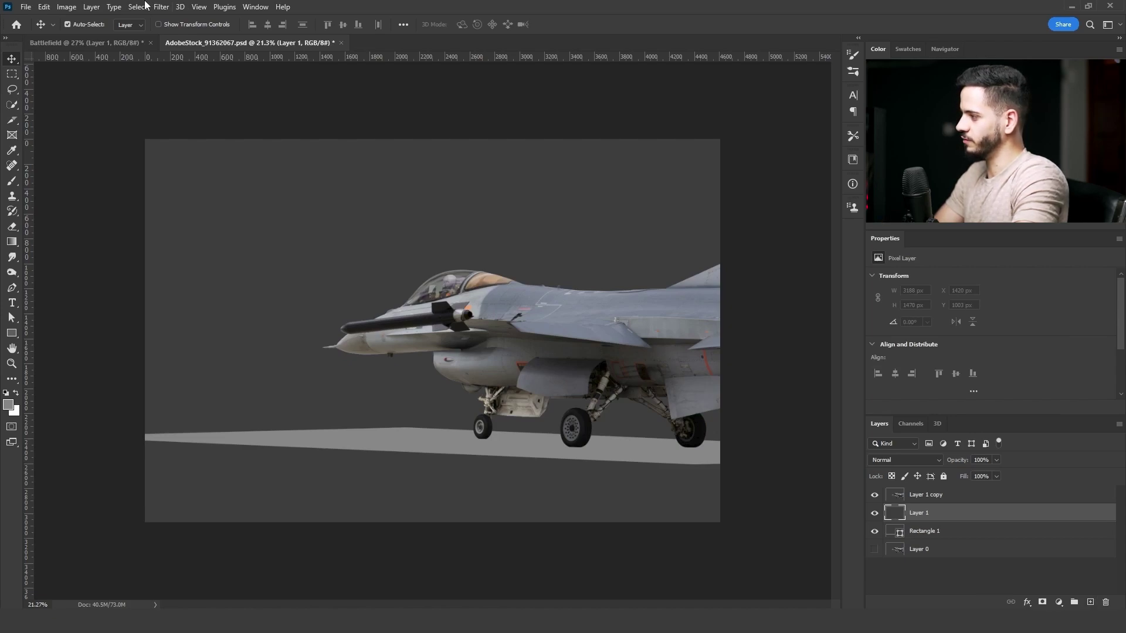
- Define a Vanishing Point plane with grid size 100 following the grey ground shape, and extend its edges well beyond the canvas
left_click(160, 7)
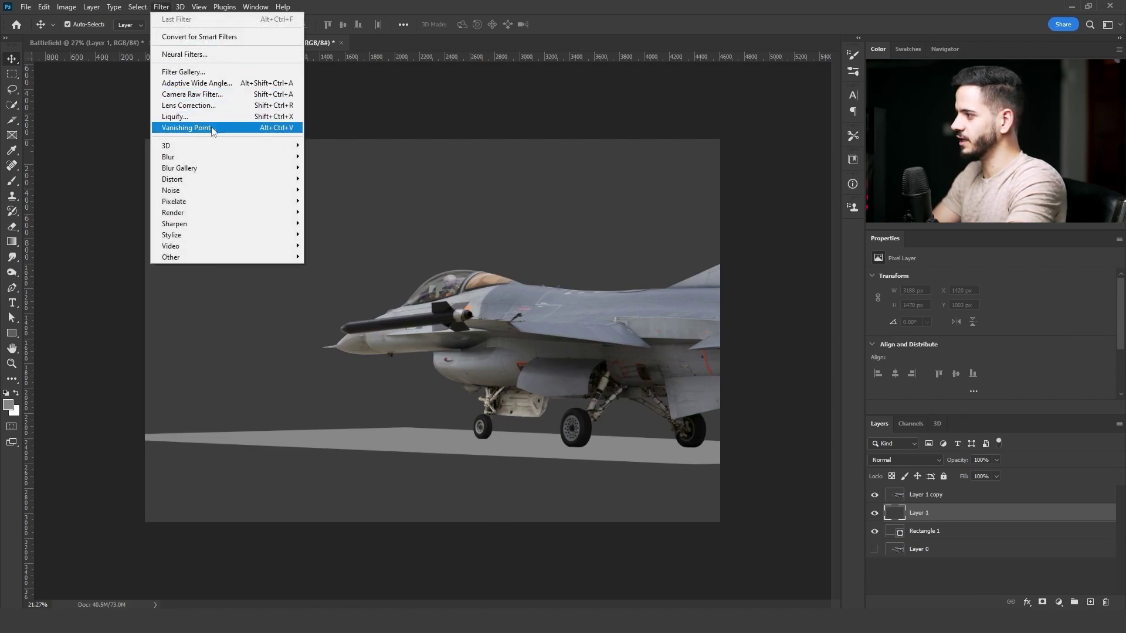
left_click(213, 129)
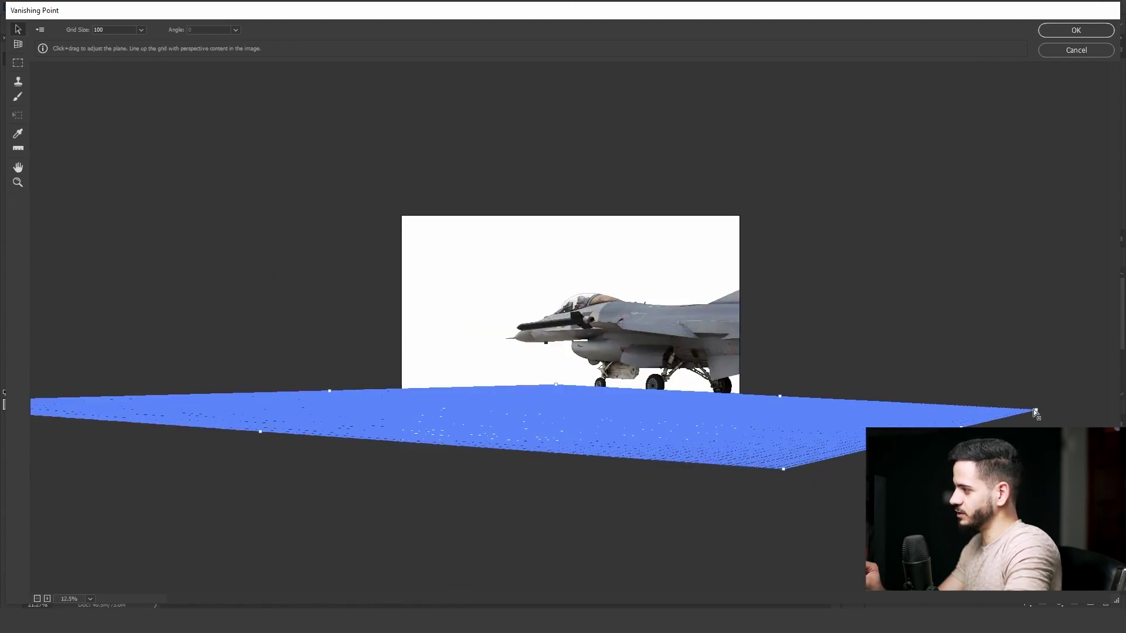
left_click_drag(1059, 408, 1112, 410)
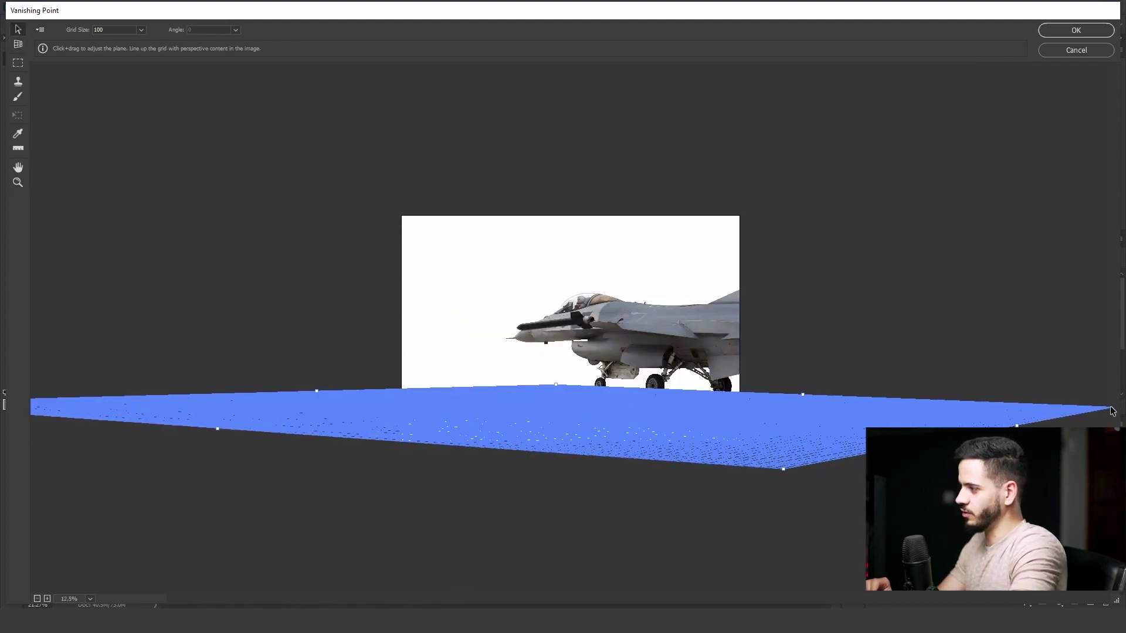
left_click_drag(308, 392, 250, 373)
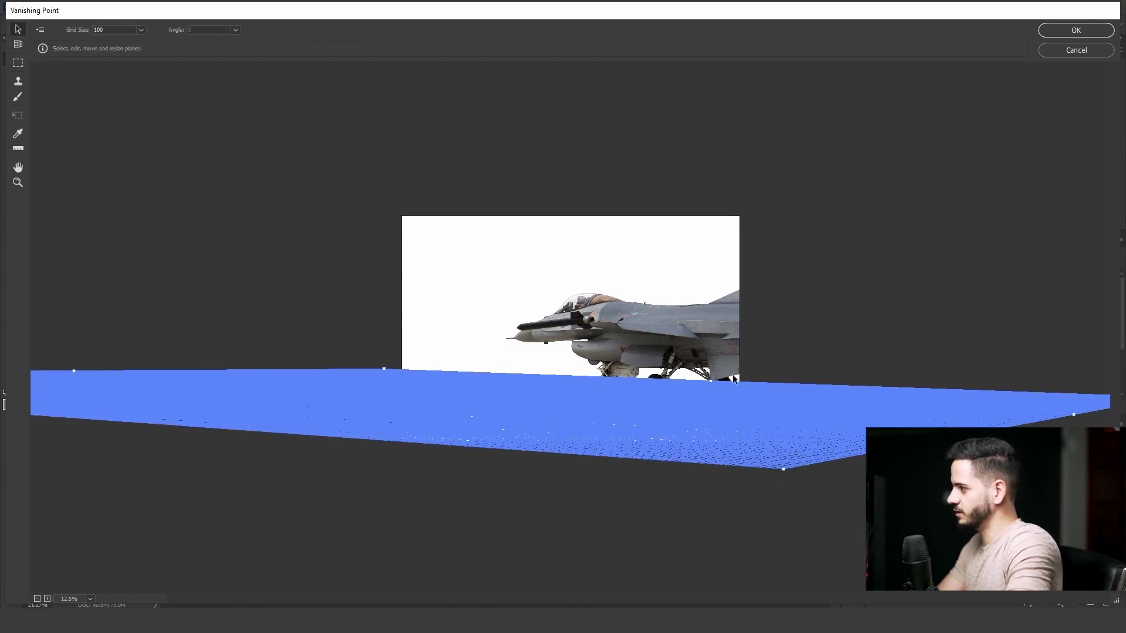
left_click(18, 183)
left_click(197, 174, "alt")
left_click(1076, 31)
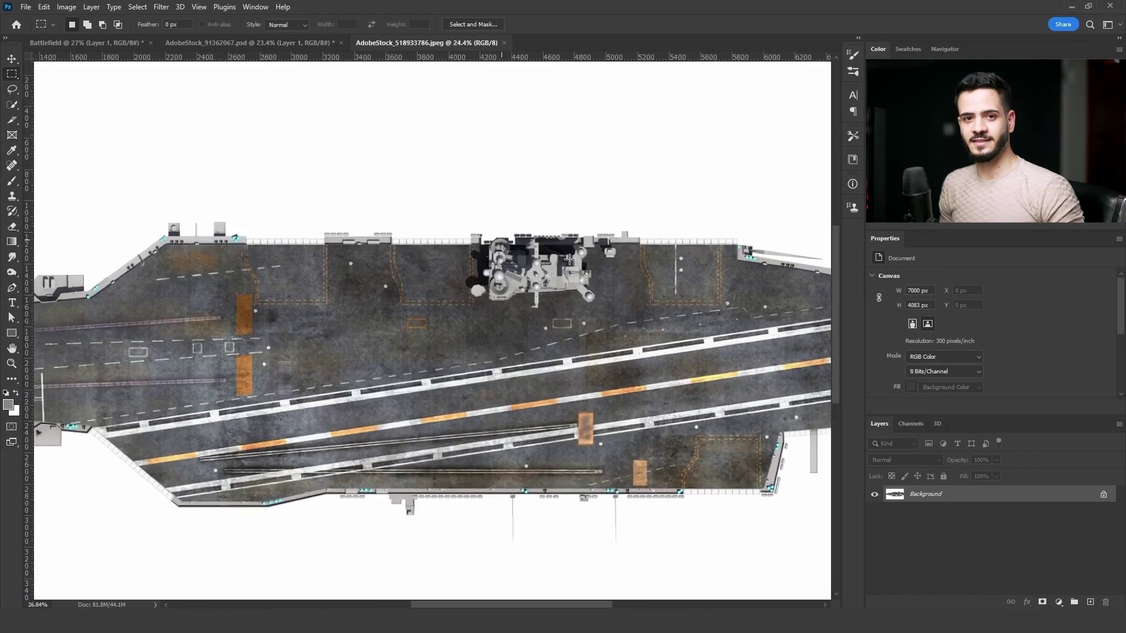
- Outline the control tower on the aircraft carrier deck with the Lasso and remove it with Content-Aware Fill on the current layer
scroll(569, 258, "up", 5)
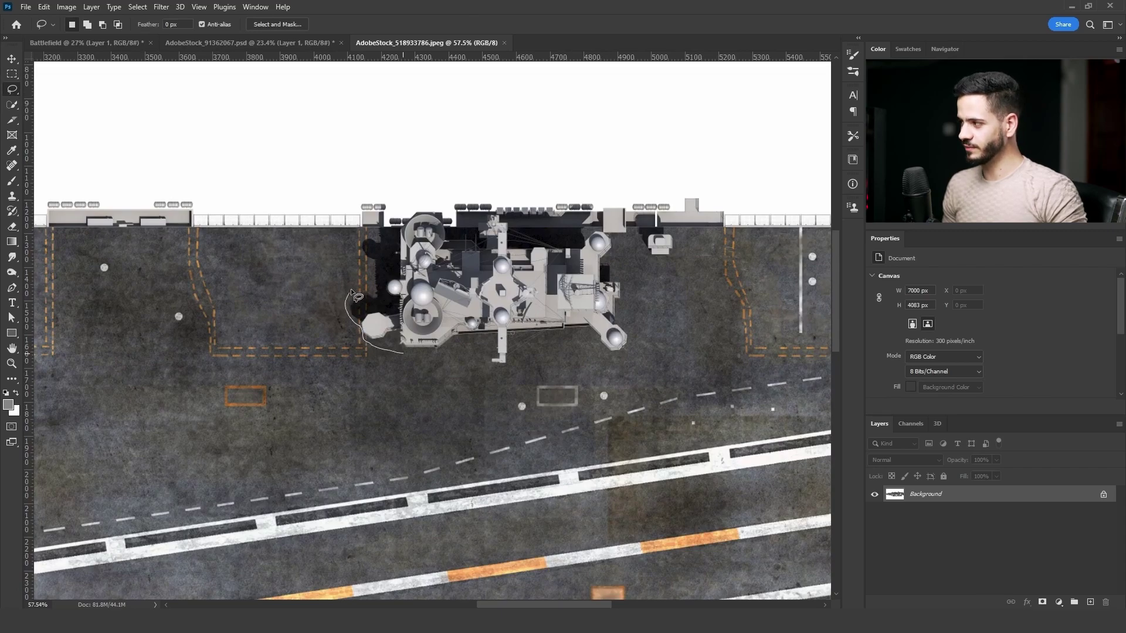
left_click_drag(382, 228, 434, 353)
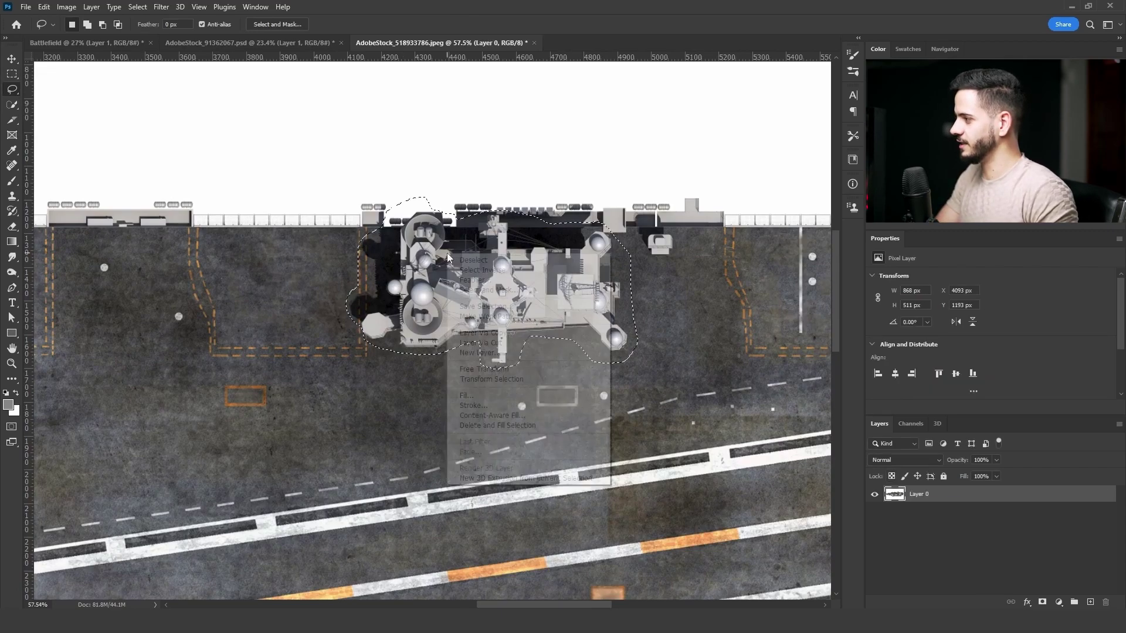
right_click(441, 254)
left_click(516, 414)
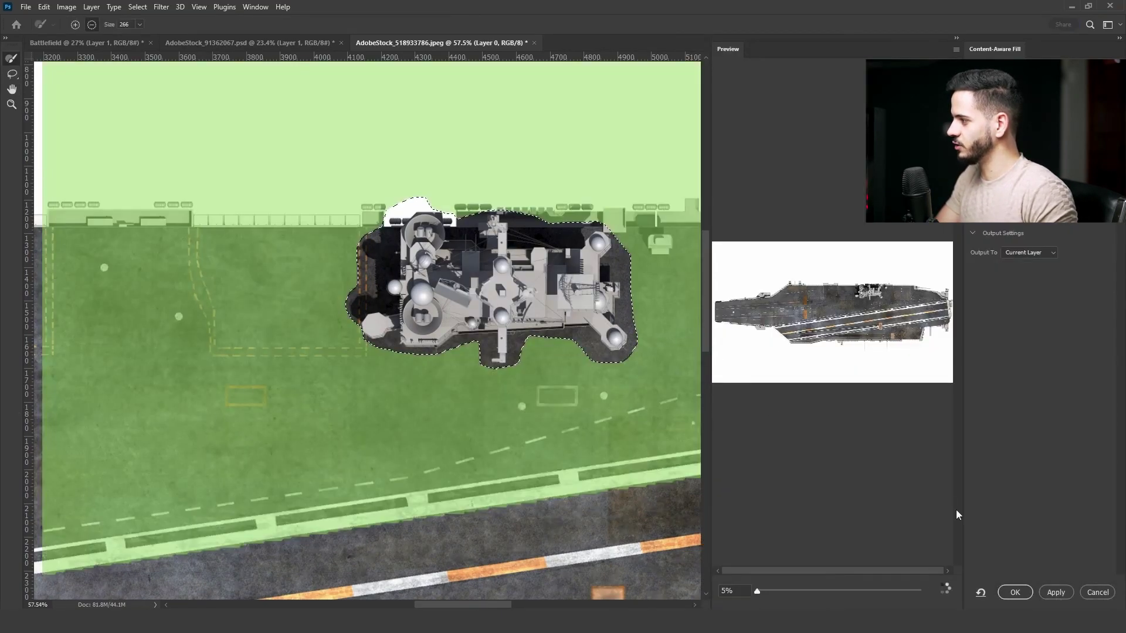
left_click(1014, 592)
key("ctrl+d")
- Hide the white background of the copied carrier layer with Blend If by lowering This Layer's white slider
scroll(516, 152, "down", 5)
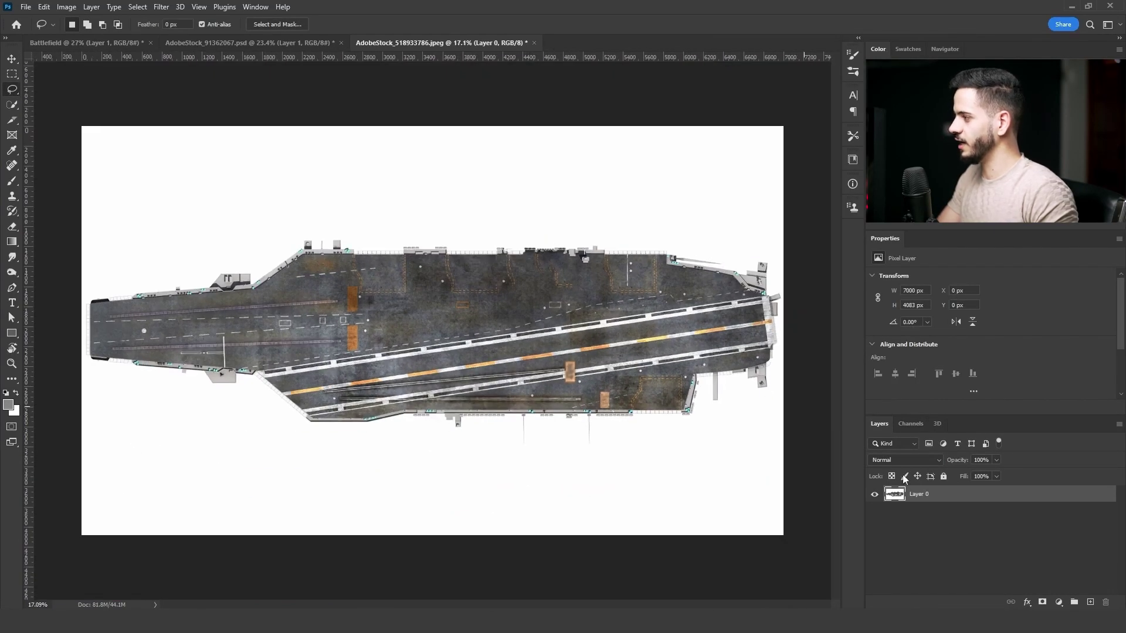
double_click(959, 500)
left_click(1078, 320)
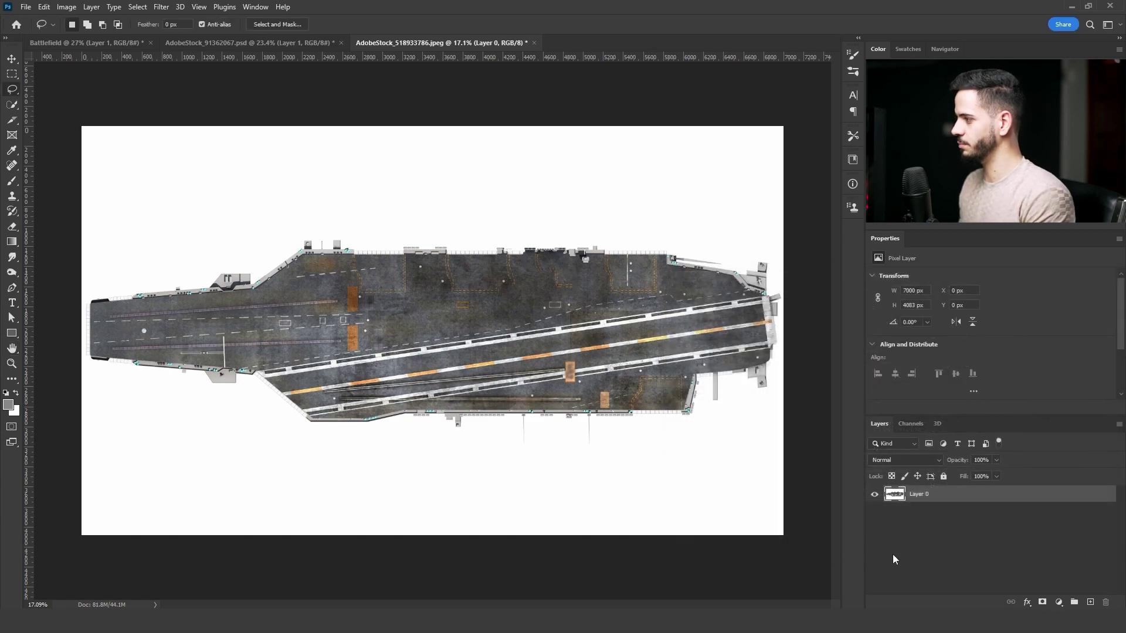
double_click(977, 498)
left_click_drag(977, 480, 950, 481)
left_click(1077, 299)
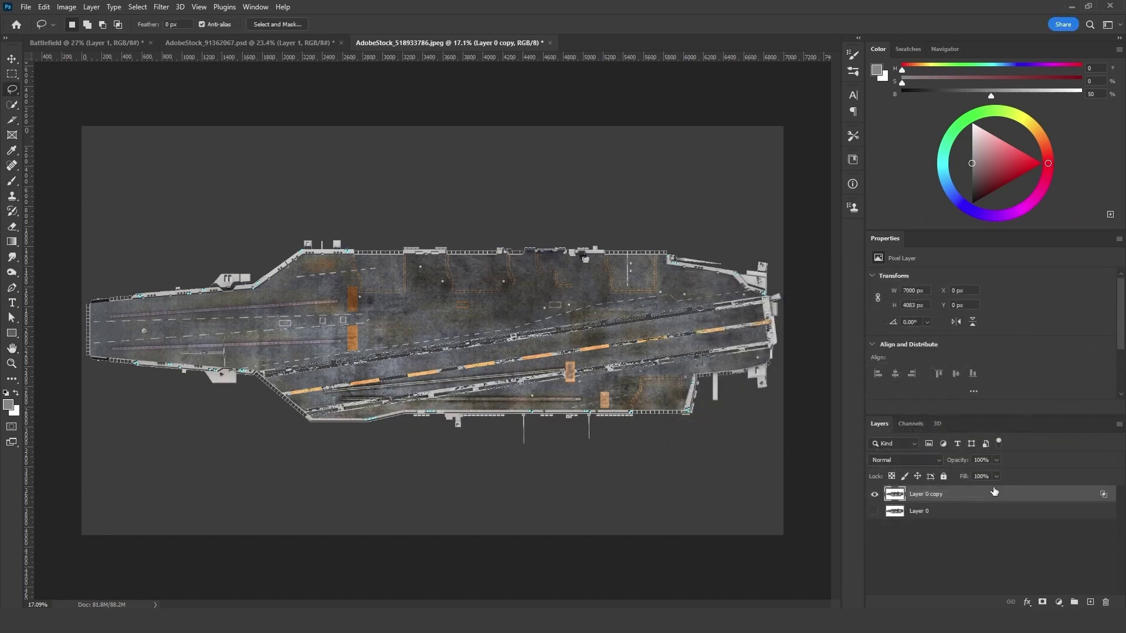
- Convert the copied carrier layer to a Smart Object and rasterize it to bake in the blending
right_click(991, 495)
left_click(910, 278)
right_click(925, 497)
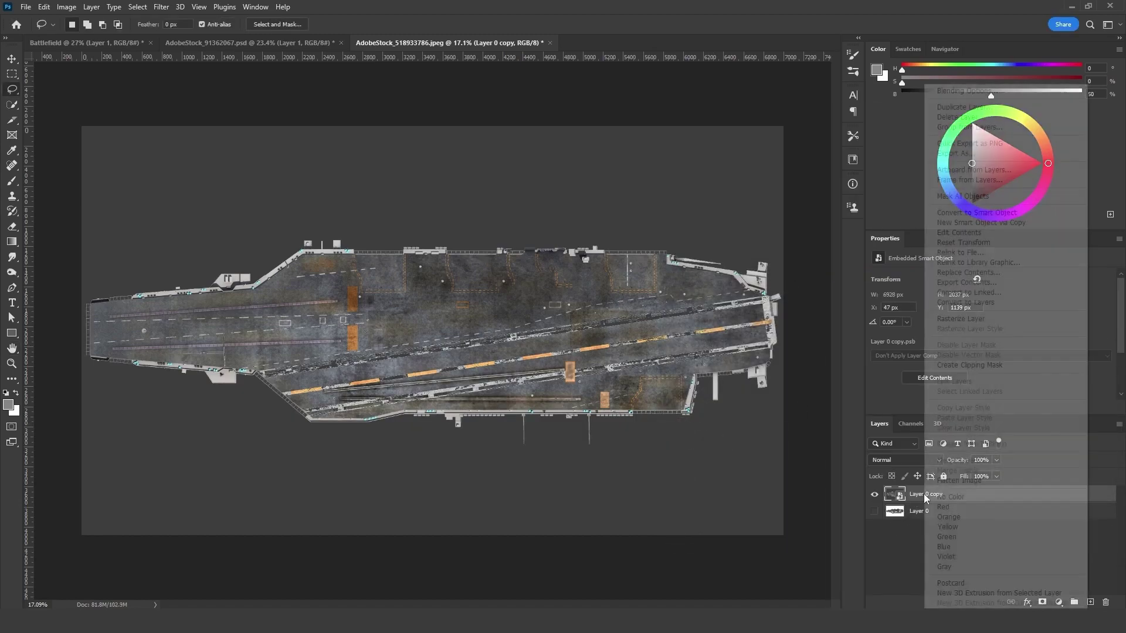
left_click(941, 320)
- Show the original carrier layer, give it a black mask and paint the white runway lines and deck back in
left_click(875, 512)
left_click(917, 512)
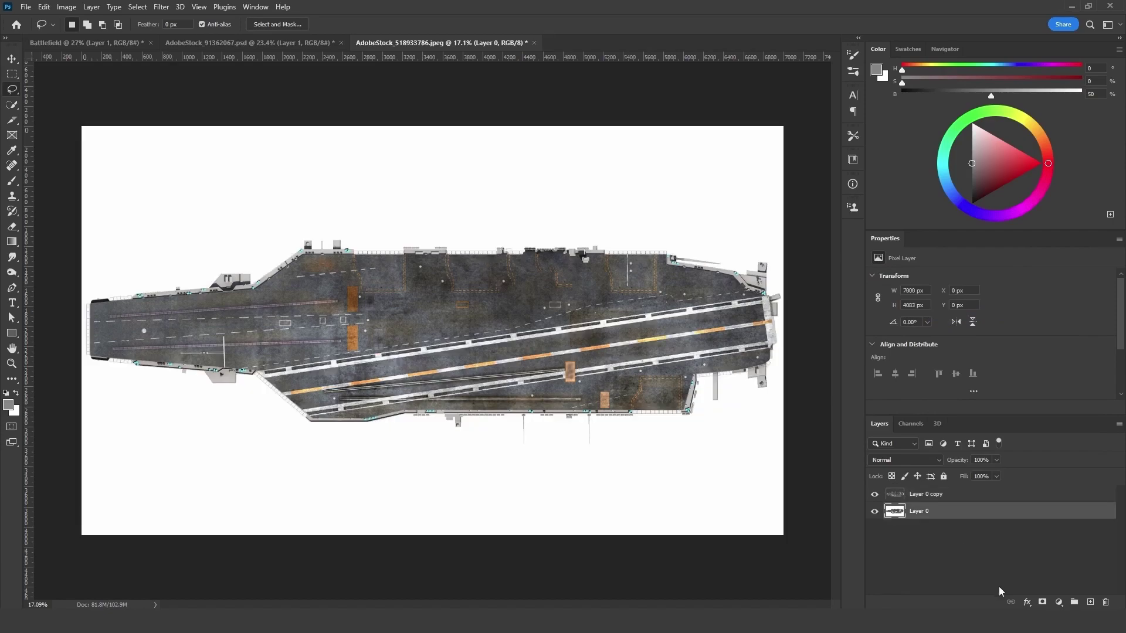
left_click(1042, 602, "alt")
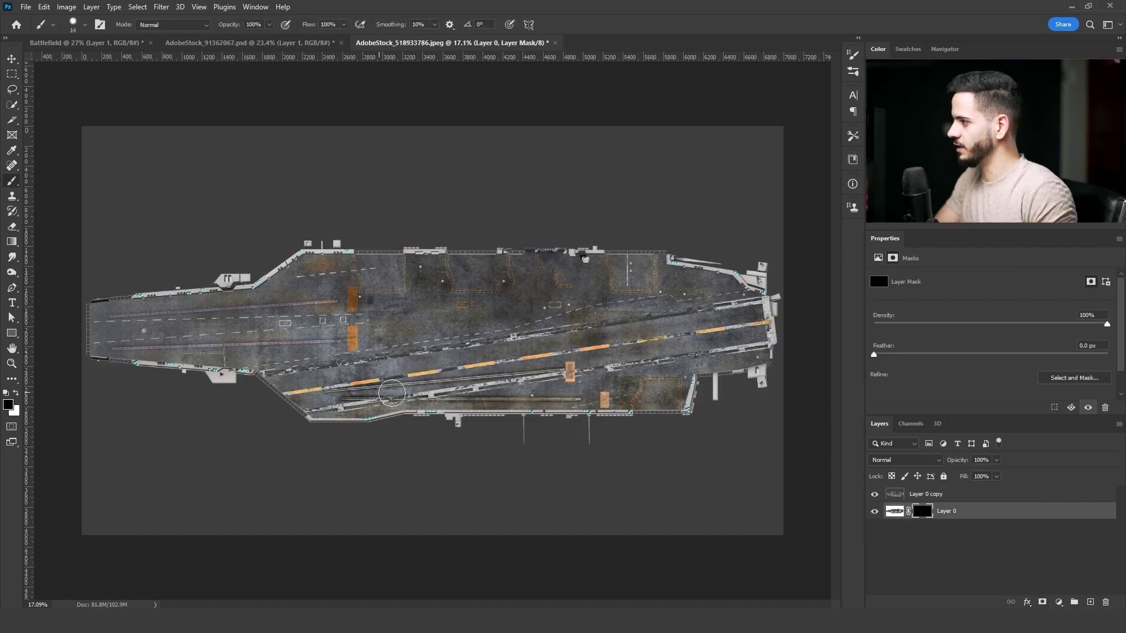
mouse_move(368, 361)
left_mouse_down()
mouse_move(269, 374)
mouse_move(704, 333)
left_mouse_up()
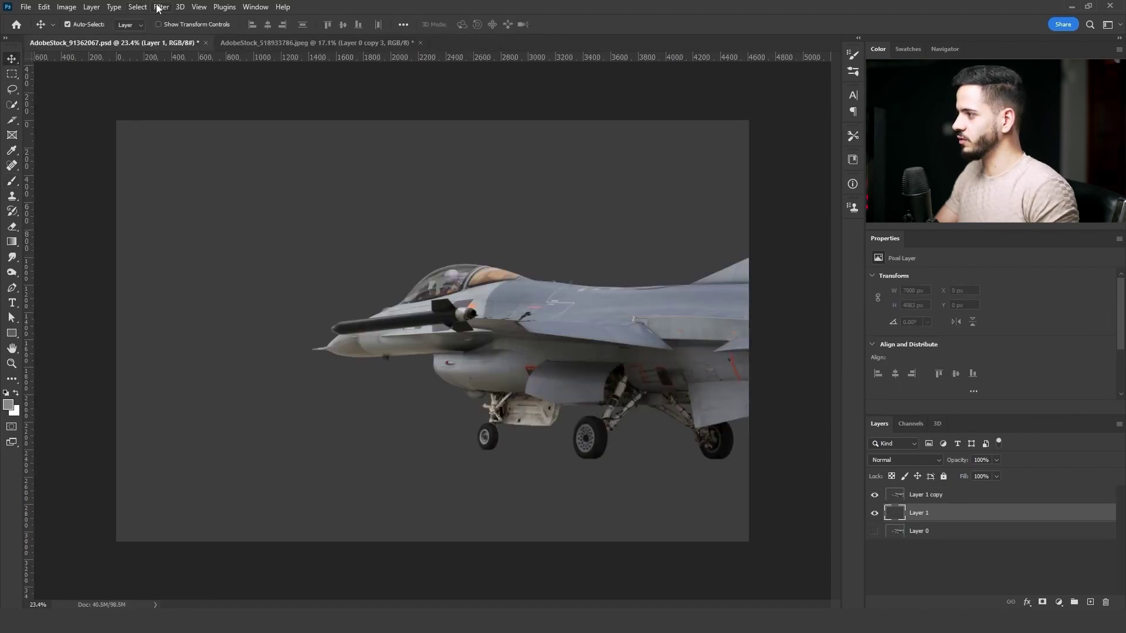
- Open Vanishing Point on the empty layer behind the jet, paste the carrier deck and move it into the perspective plane
left_click(161, 7)
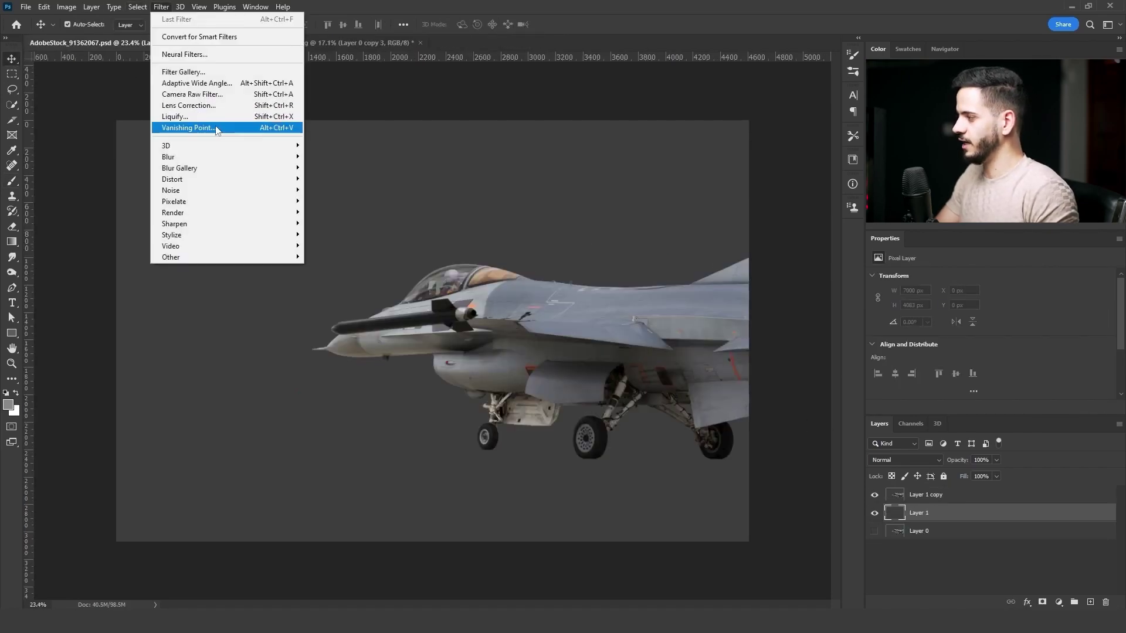
left_click(217, 129)
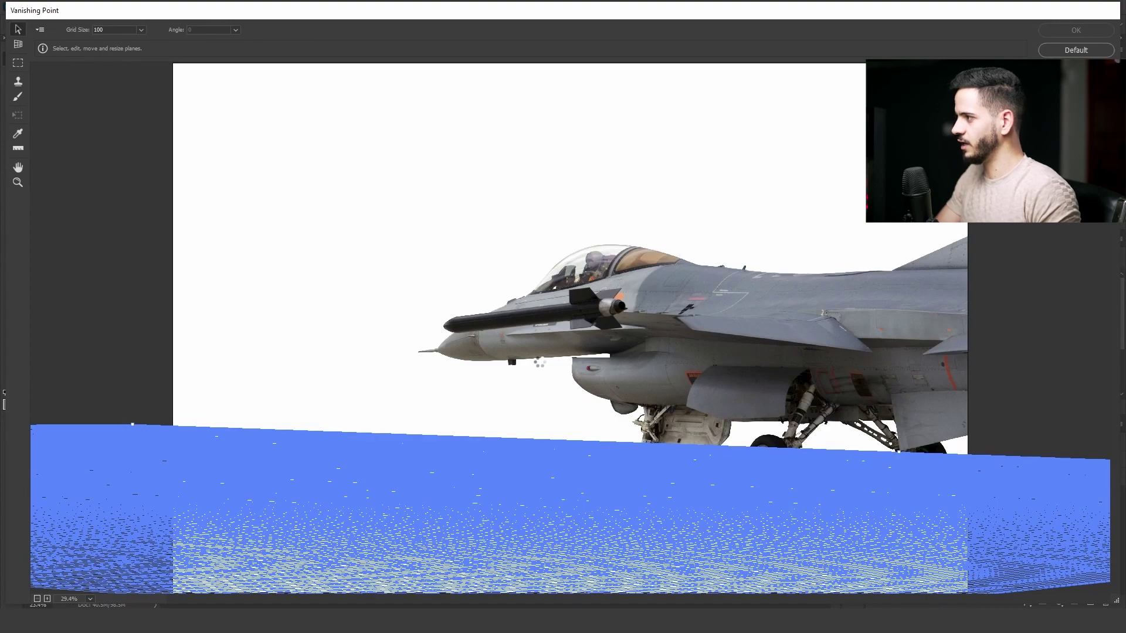
key("ctrl+v")
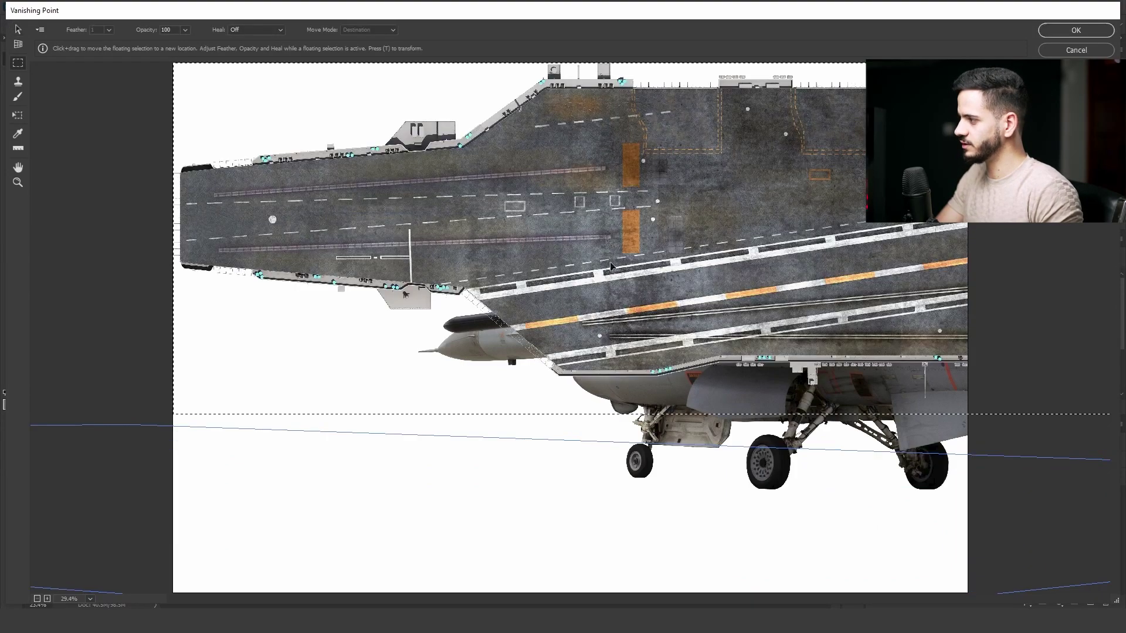
left_click_drag(627, 273, 584, 559)
- Scale and reposition the pasted deck within the plane so it fills the ground beneath the jet
key("t")
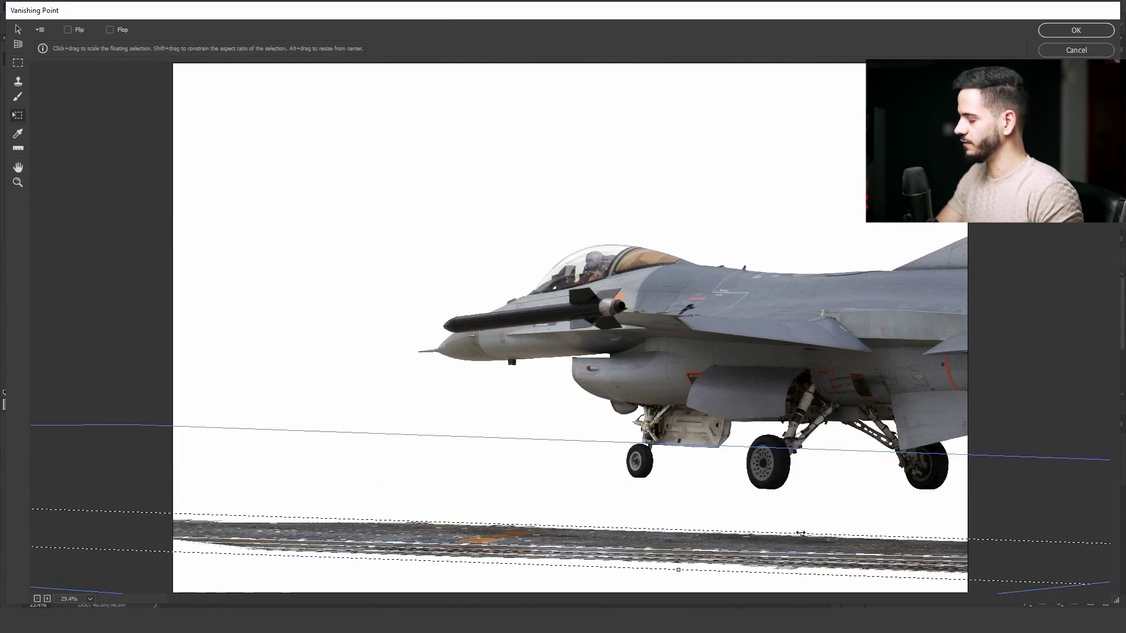
left_click(800, 534, "alt")
left_click(800, 534, "alt")
left_click(800, 533, "alt")
left_click_drag(790, 437, 859, 463)
left_click_drag(745, 419, 607, 395)
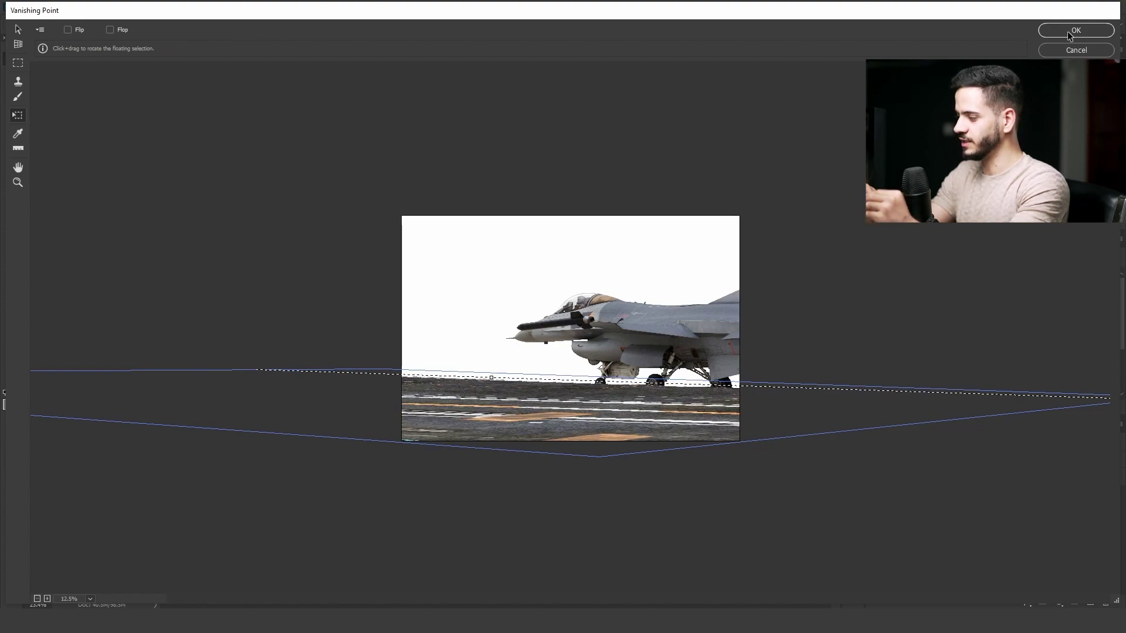
- Accept the deck in Vanishing Point and paste the stormy sky on a layer beneath the deck layer
key("Return")
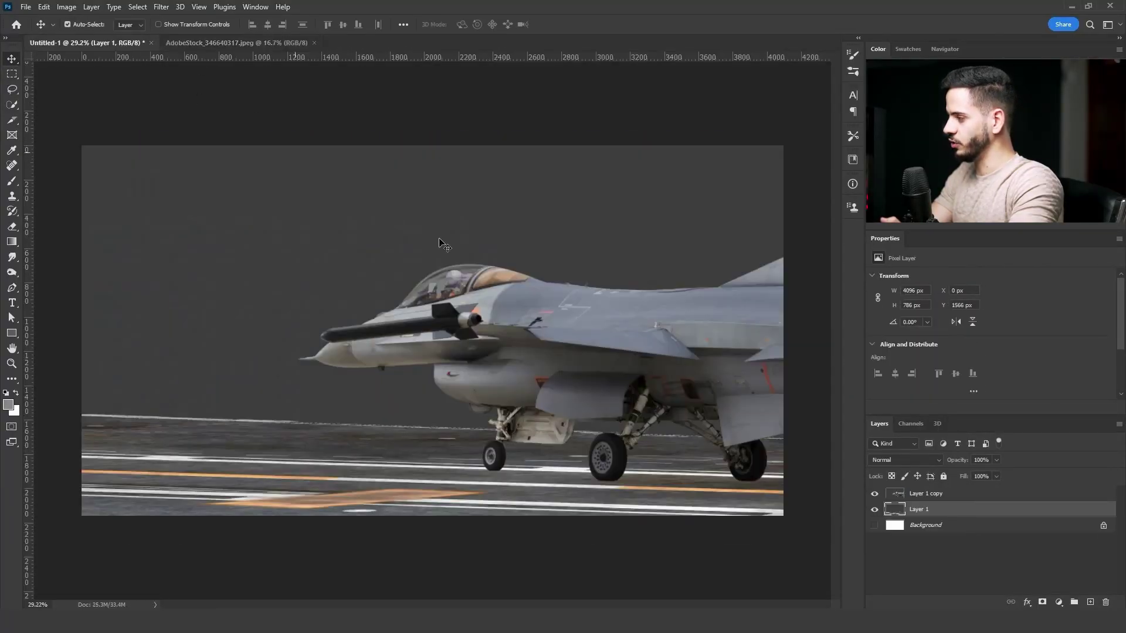
key("ctrl+v")
left_click_drag(941, 526, 944, 533)
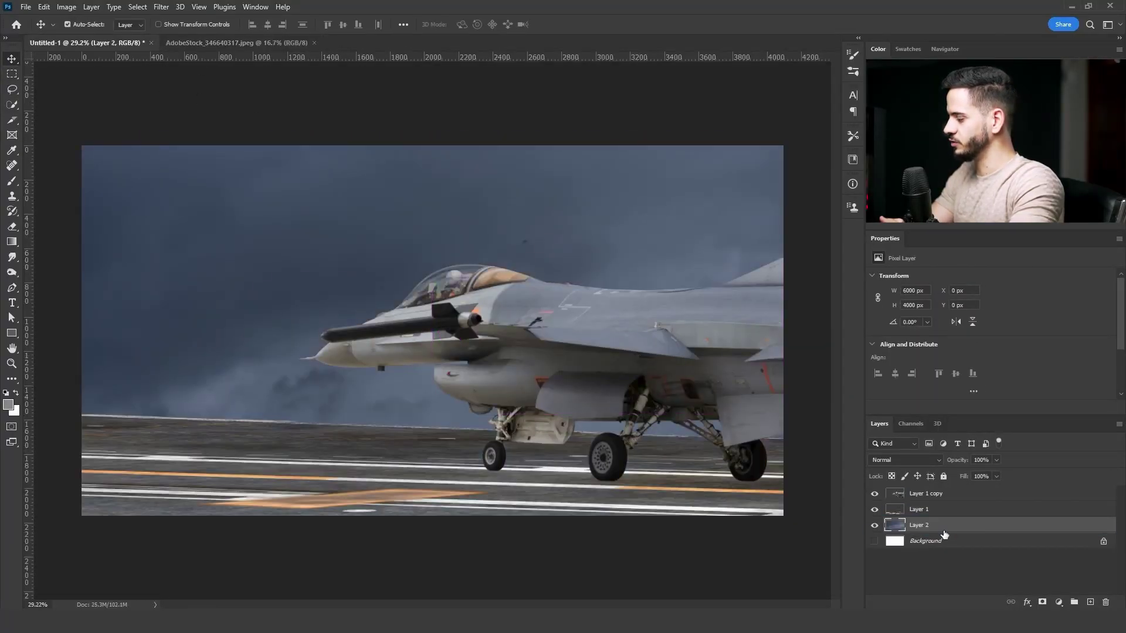
- Transform the sky to about 68% width and 47% height, skewed about 4° vertically to follow the deck's horizon
key("ctrl+0")
left_click_drag(234, 359, 231, 326)
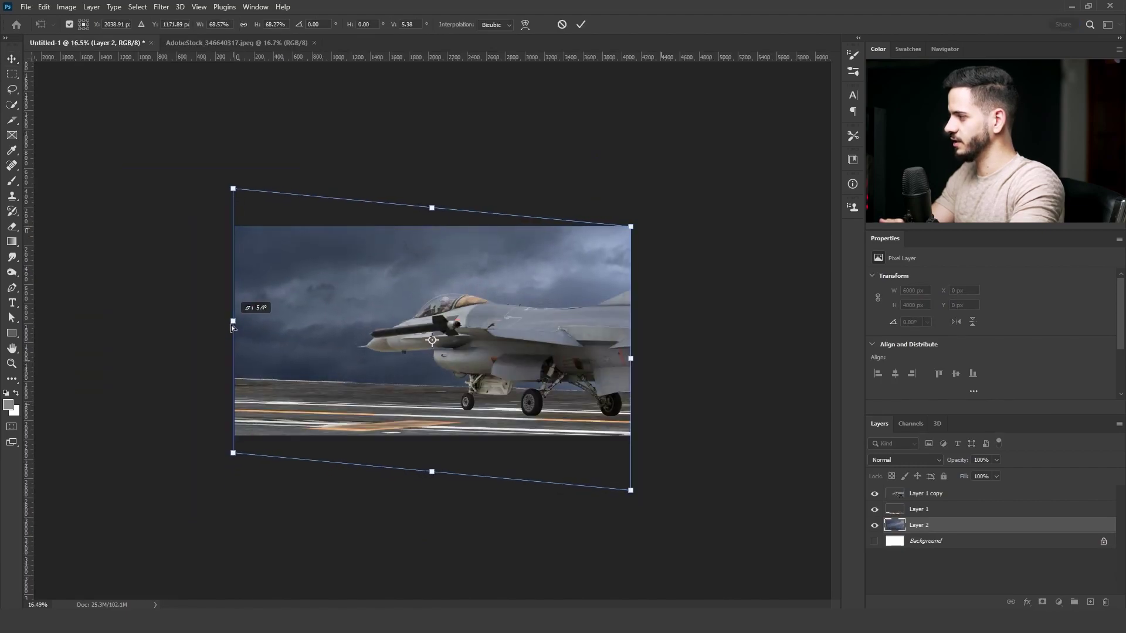
left_click_drag(386, 466, 450, 399)
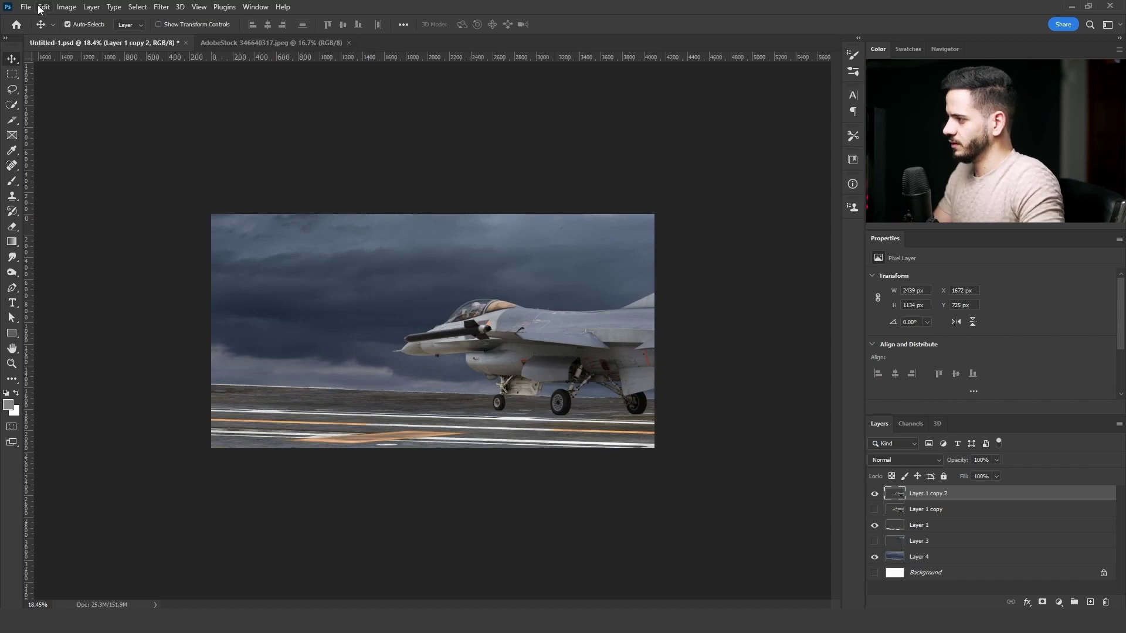
- Open AdobeStock_334166112.jpeg as the smoke source and inspect its colour channels
left_click(26, 7)
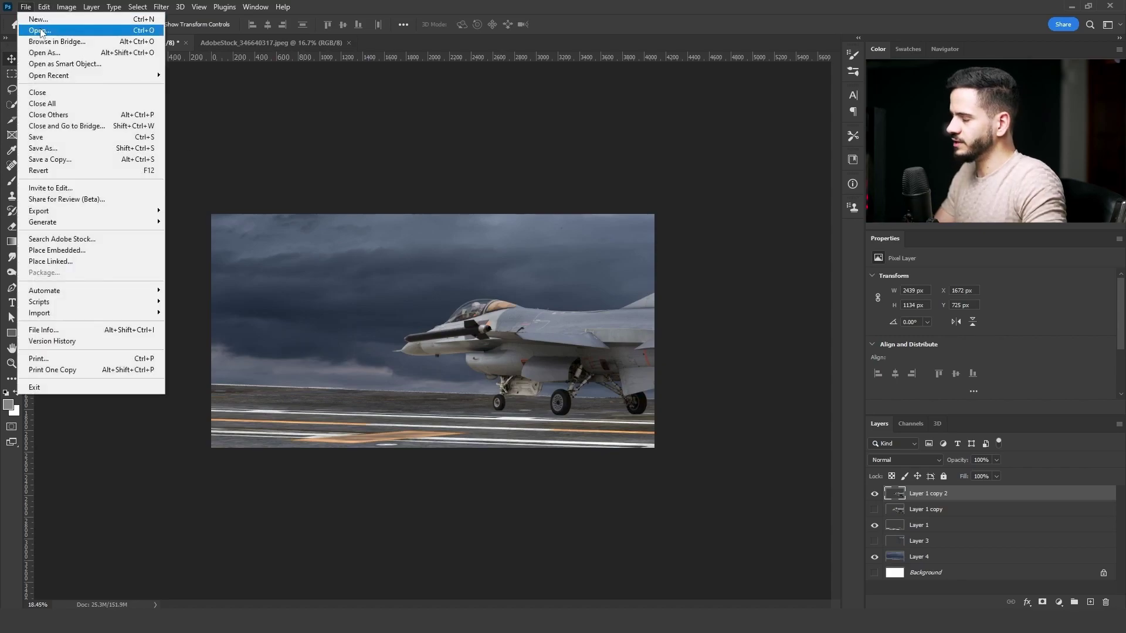
left_click(35, 30)
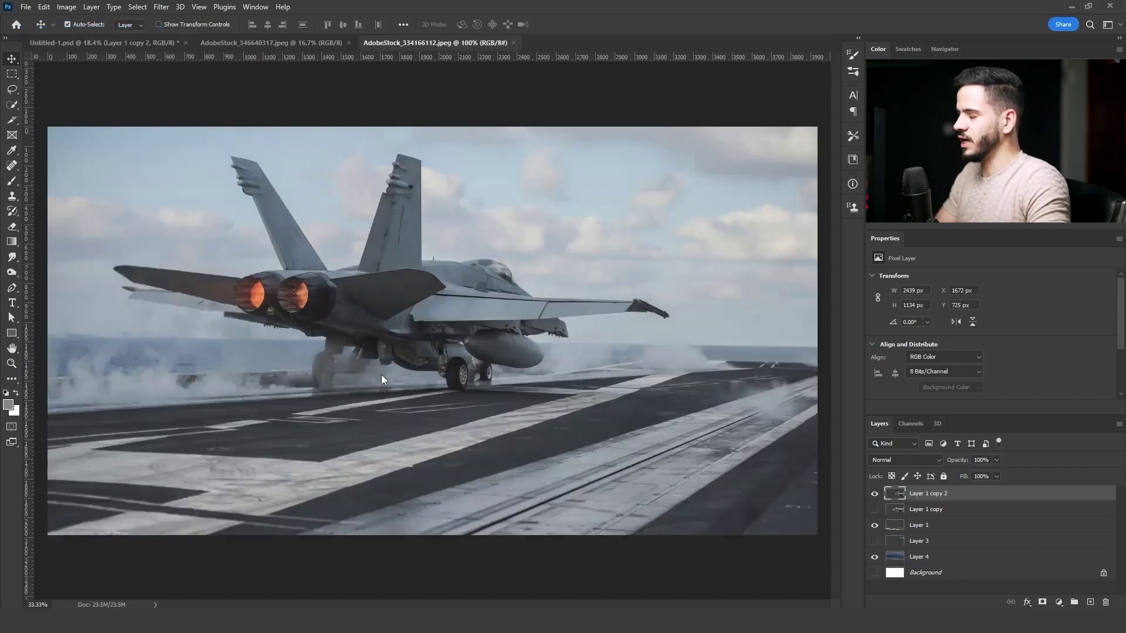
left_click(910, 423)
left_click(914, 454)
left_click(915, 441)
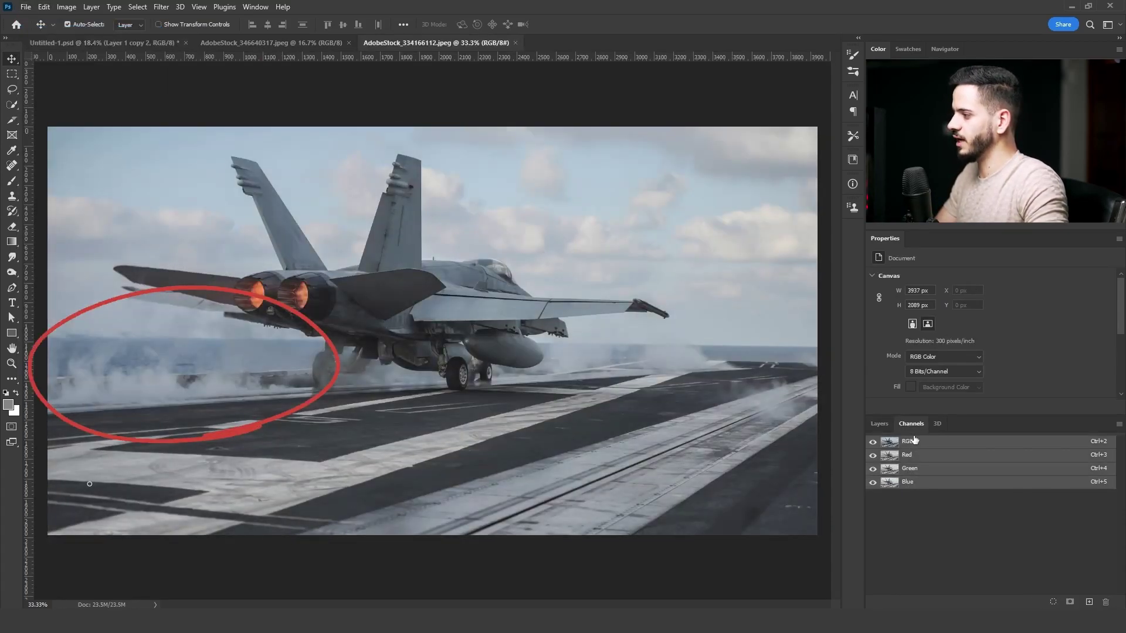
left_click(912, 455)
left_click(907, 441)
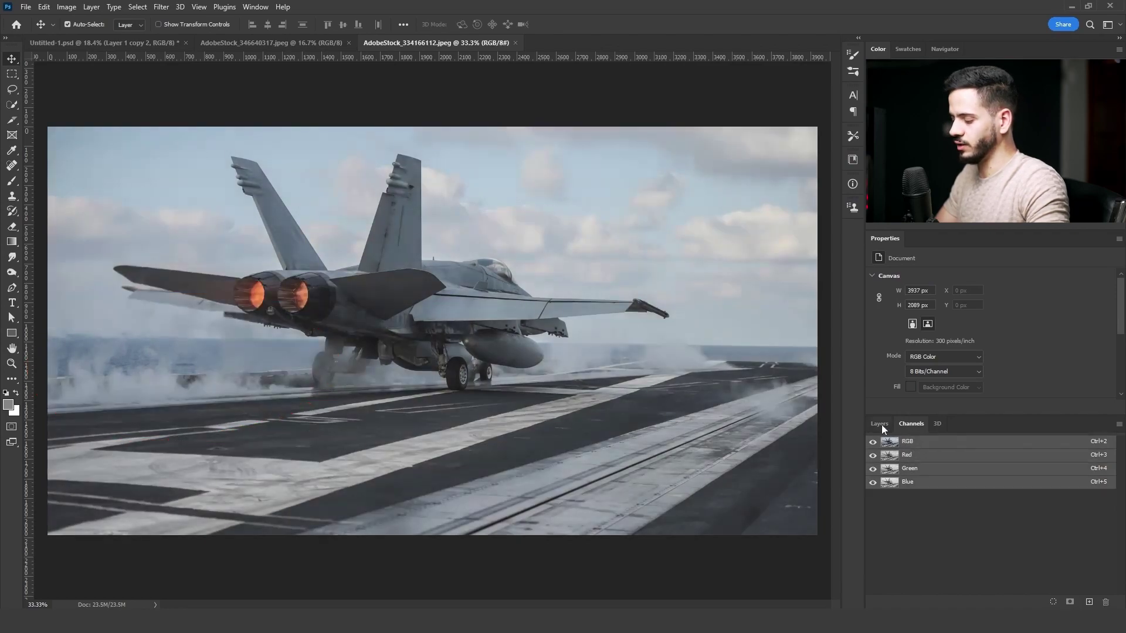
- Darken the smoke source photo with Levels, using input values 104, 0.43 and 222
left_click(880, 424)
key("ctrl+l")
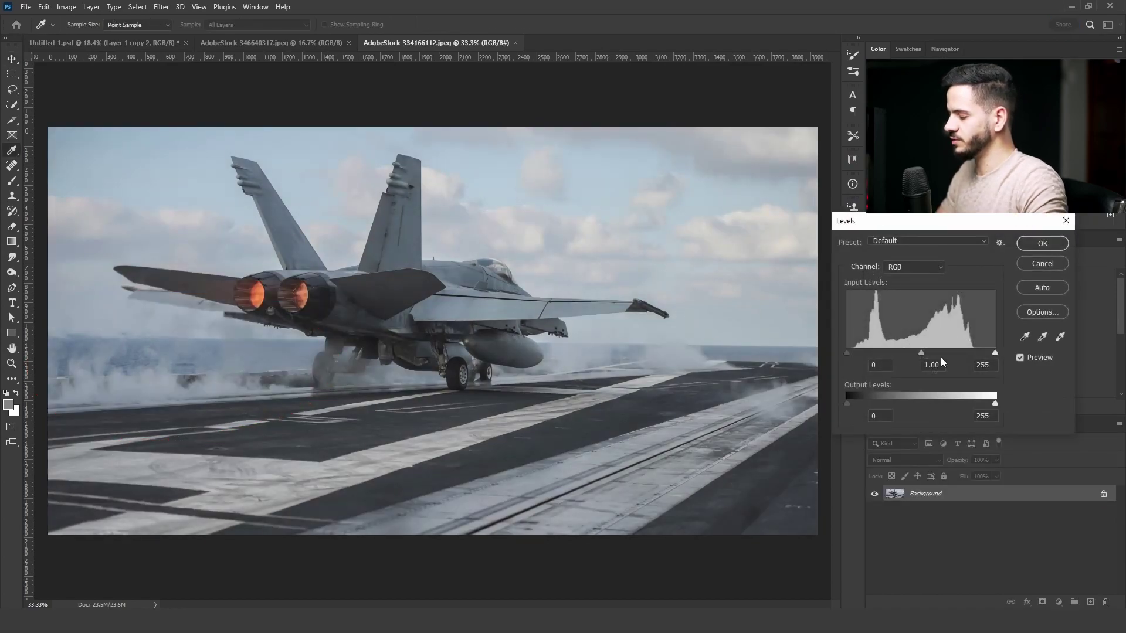
left_click_drag(928, 354, 976, 353)
left_click_drag(846, 352, 913, 356)
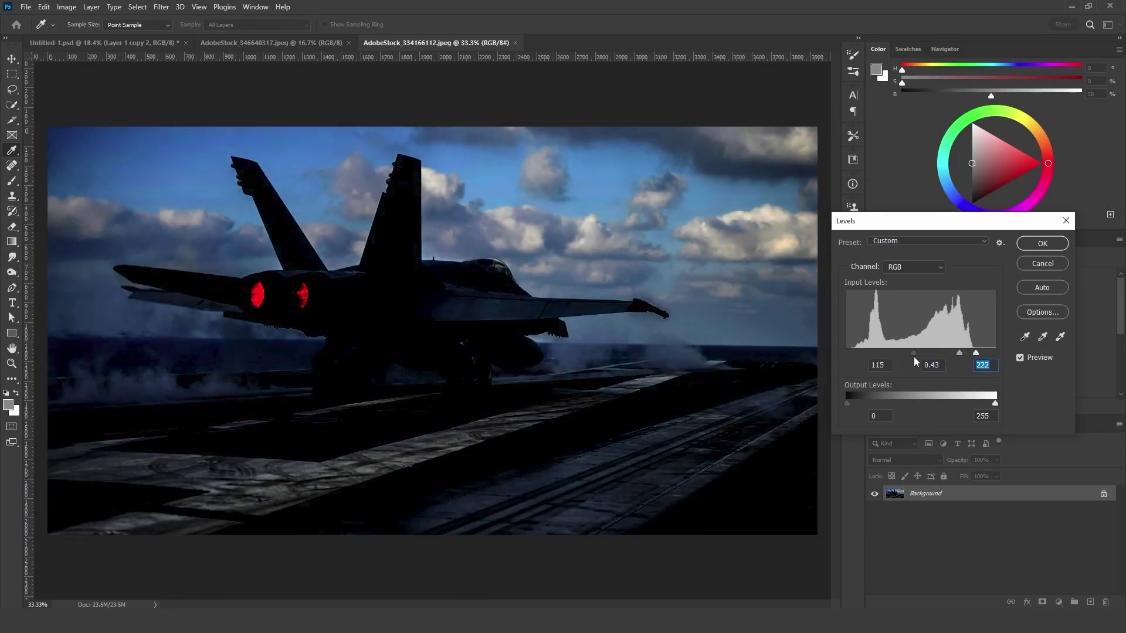
left_click(1046, 245)
- Unlock the smoke photo's background layer and desaturate it
double_click(925, 494)
left_click(654, 184)
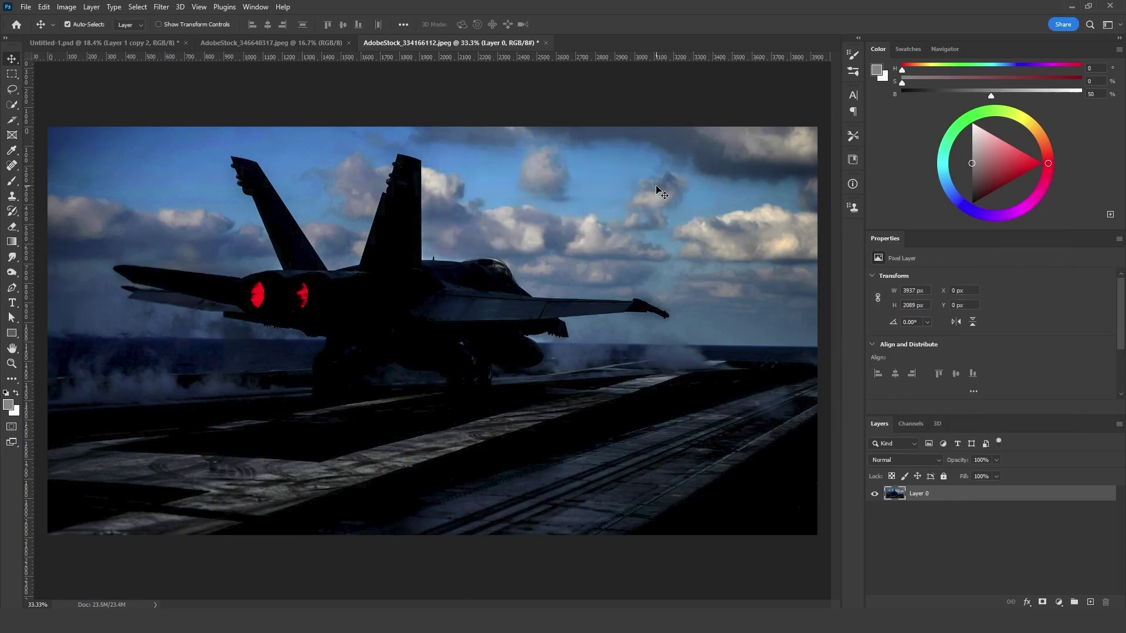
key("ctrl+shift+u")
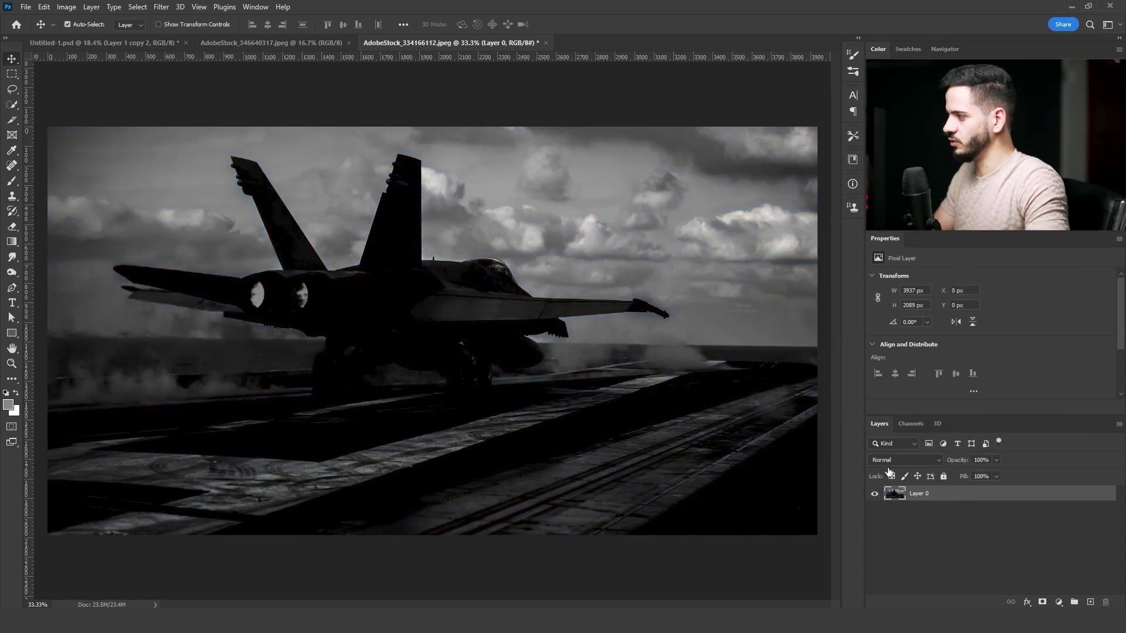
- Hide the smoke layer's dark tones with Blend If by splitting This Layer's shadow slider to about 19/46
double_click(915, 494)
left_click_drag(827, 480, 856, 486)
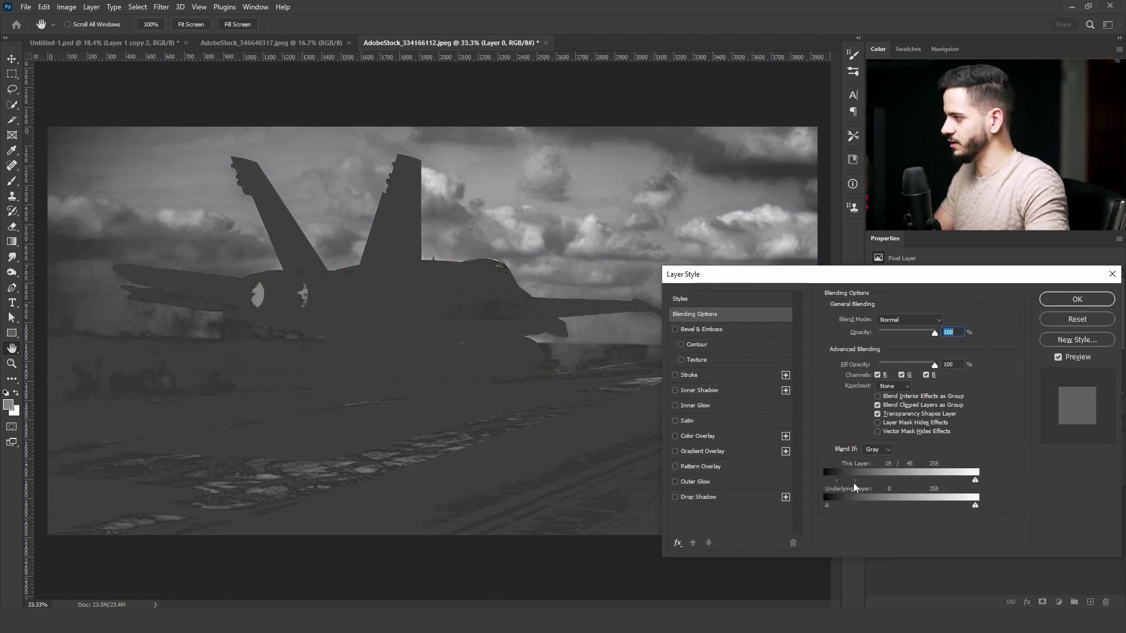
left_click(1072, 300)
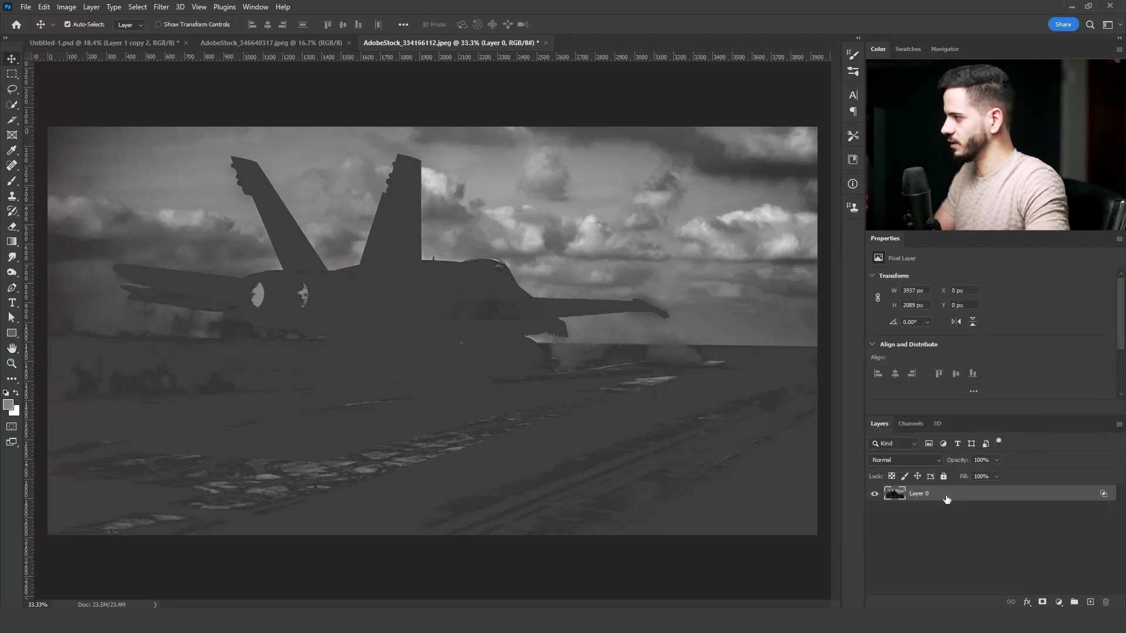
- Convert the blended smoke layer to a Smart Object to bake in the Blend If result
right_click(949, 493)
left_click(1003, 276)
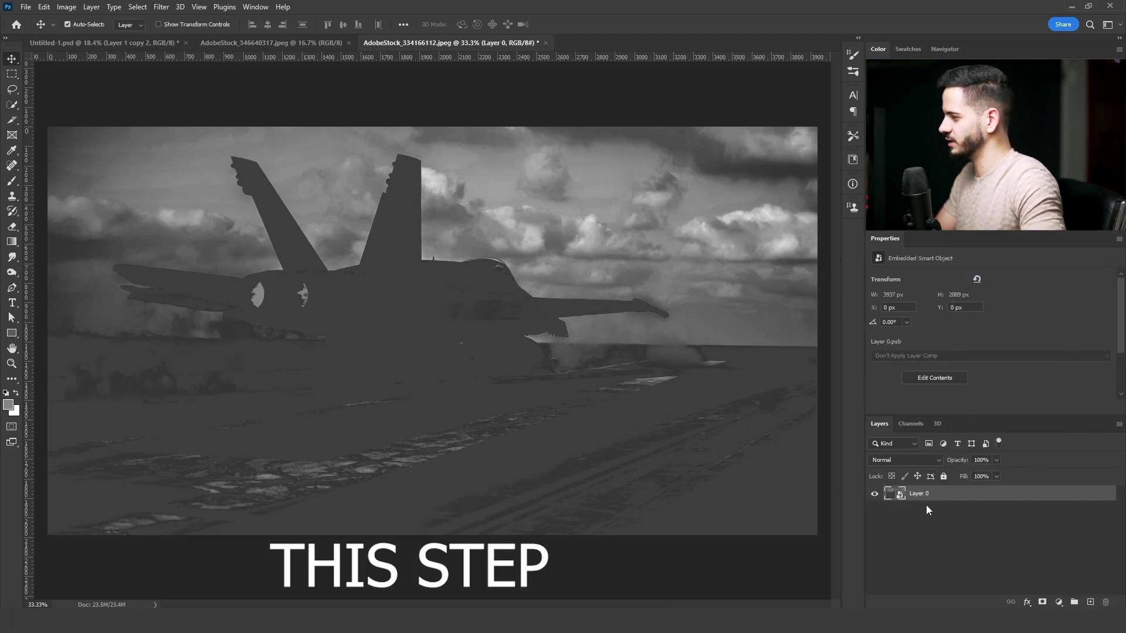
right_click(943, 495)
key("Escape")
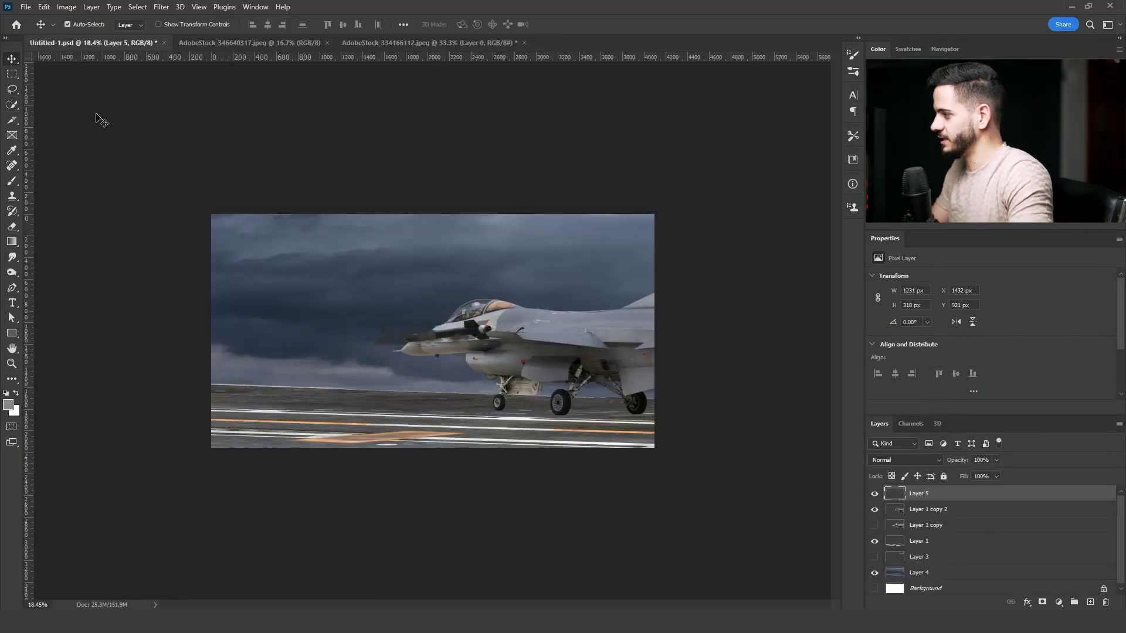
- Raise the pasted smoke's Lightness to +62 and fit the smoke around the jet's rear wheels
key("ctrl")
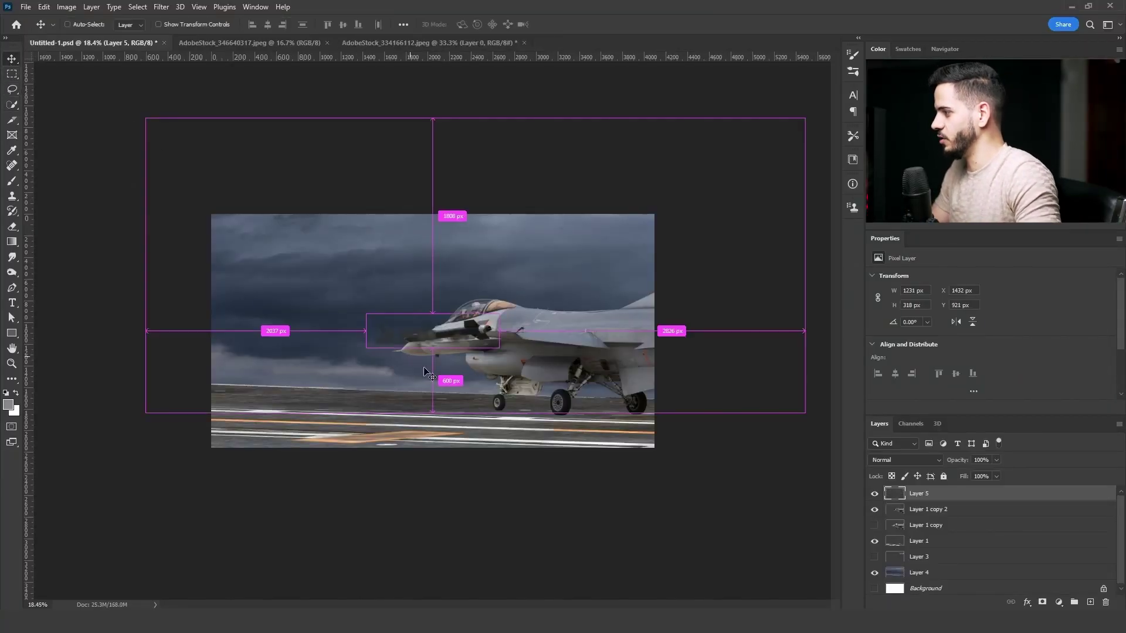
key("ctrl+u")
left_click_drag(827, 350, 913, 352)
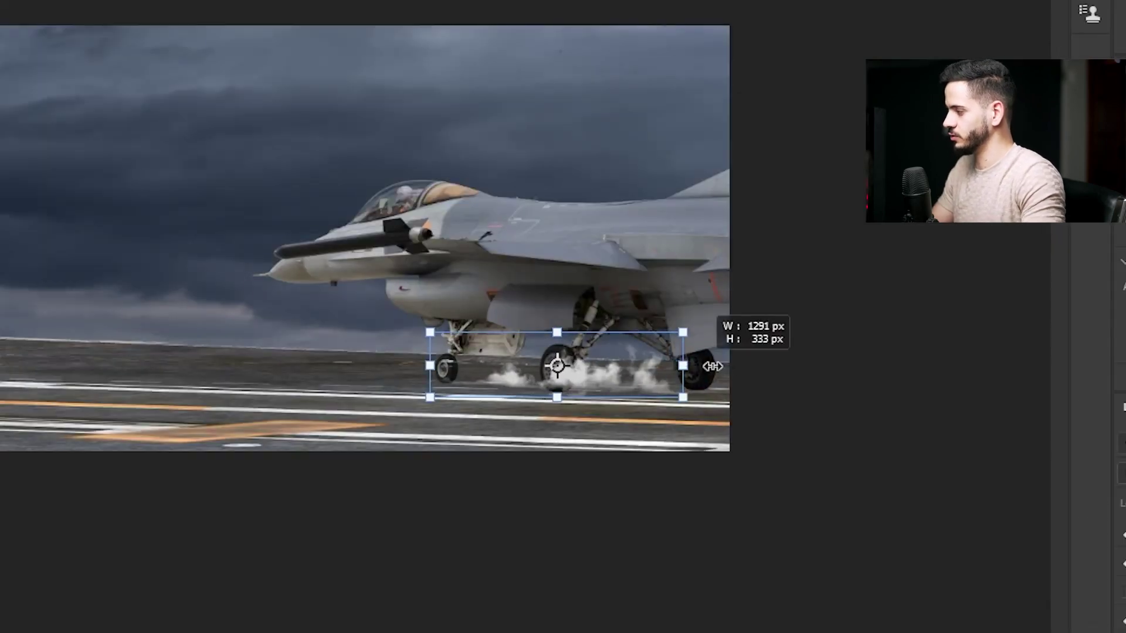
left_click_drag(710, 366, 731, 365)
left_click_drag(583, 405, 634, 388)
key("Return")
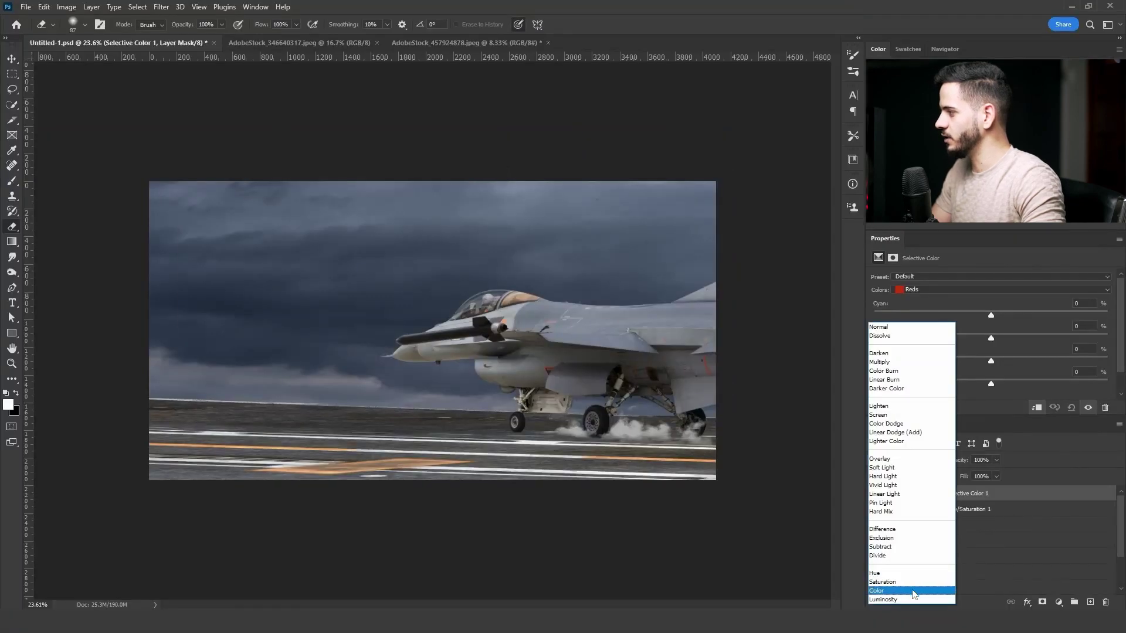
- Tint the smoke blue with Selective Color Neutrals at Cyan +57 and reduced Yellow, and set its Hue/Saturation Lightness to -42
left_click(964, 294)
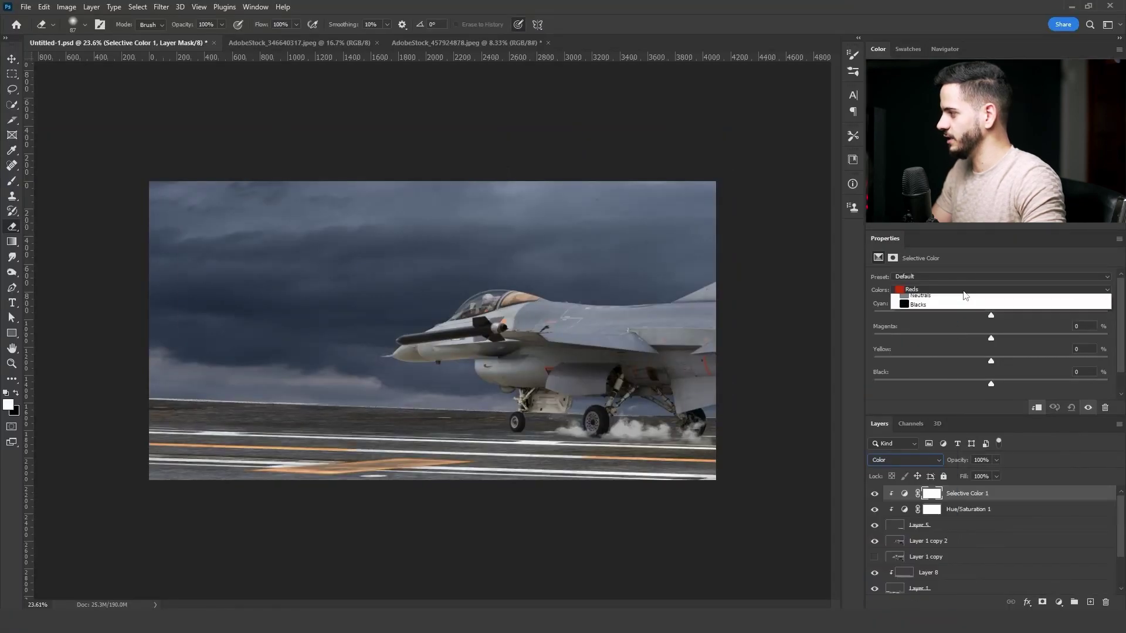
left_click(974, 362)
left_click_drag(992, 315, 1057, 318)
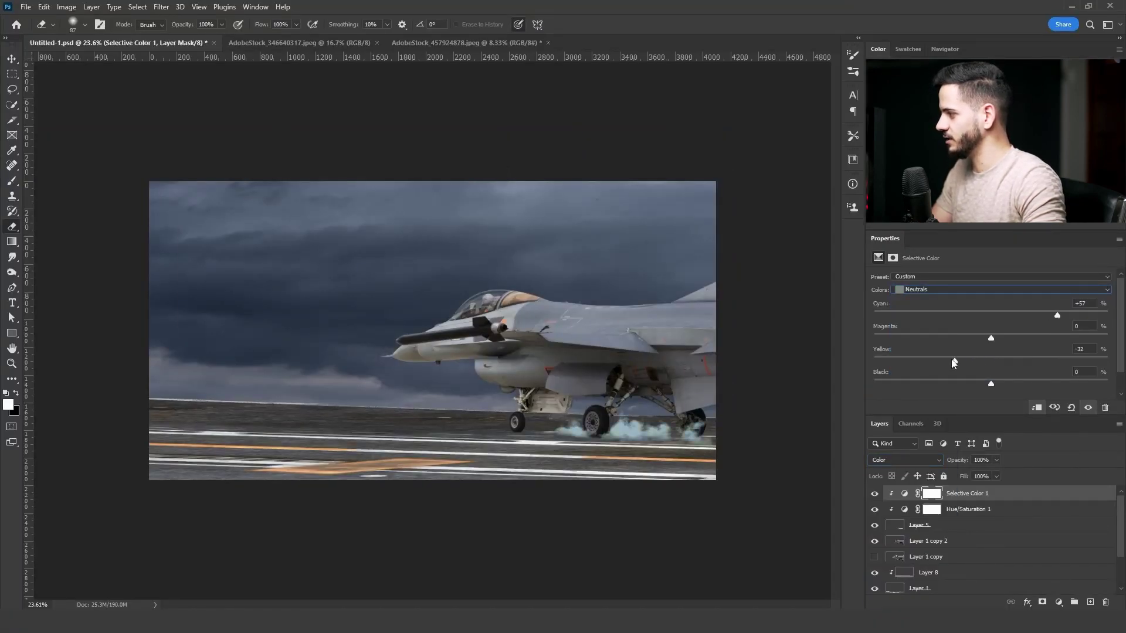
left_click(970, 510)
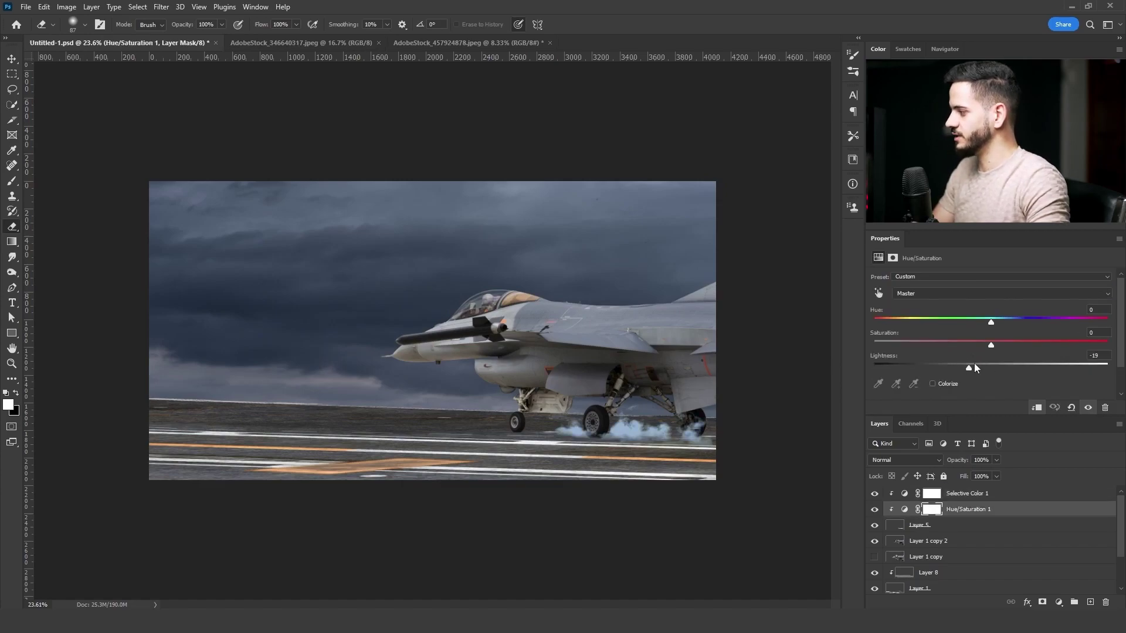
left_click_drag(965, 368, 939, 368)
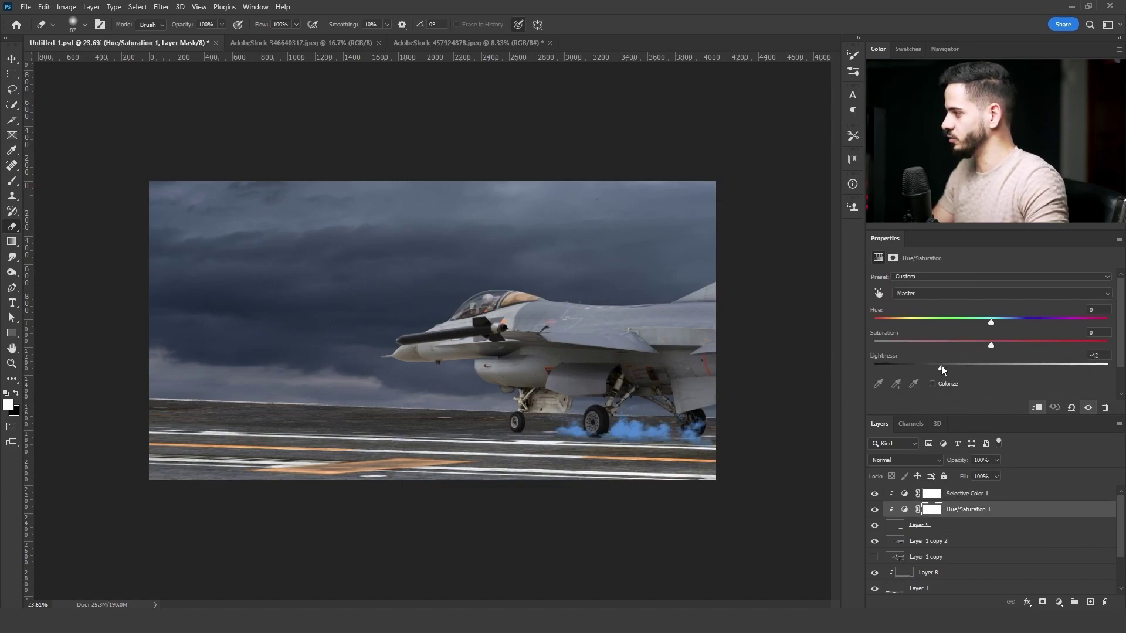
- Add a second Hue/Saturation adjustment clipped to the smoke, try Luminosity blending, and switch its blend mode to Color
left_click(1058, 602)
left_click(1055, 487)
left_click_drag(968, 491, 968, 490)
left_click(905, 459)
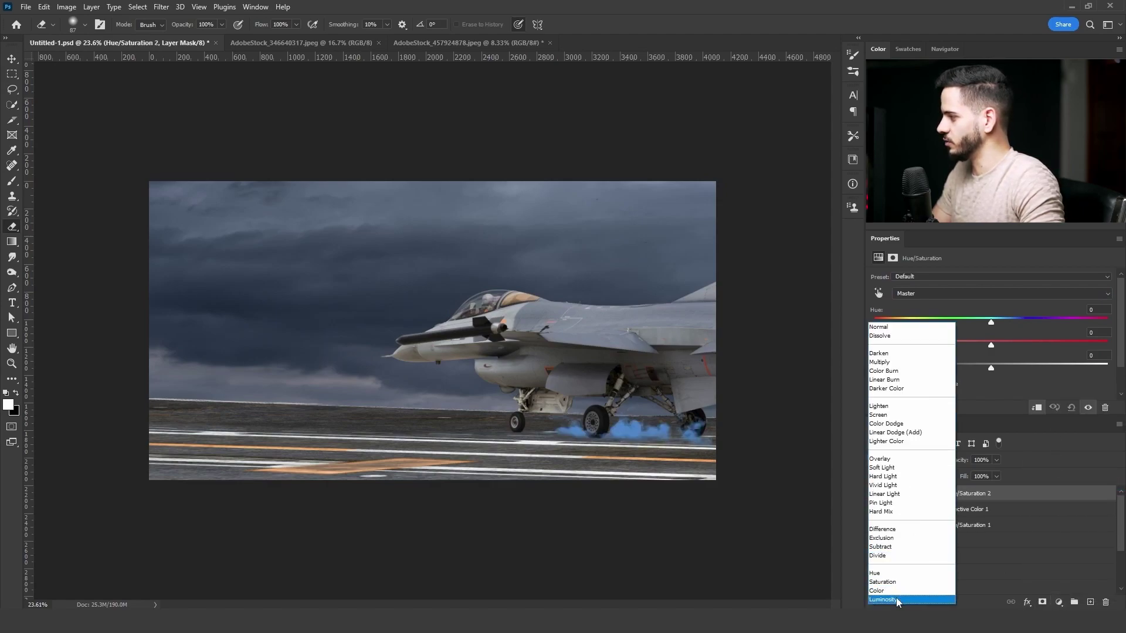
left_click(885, 596)
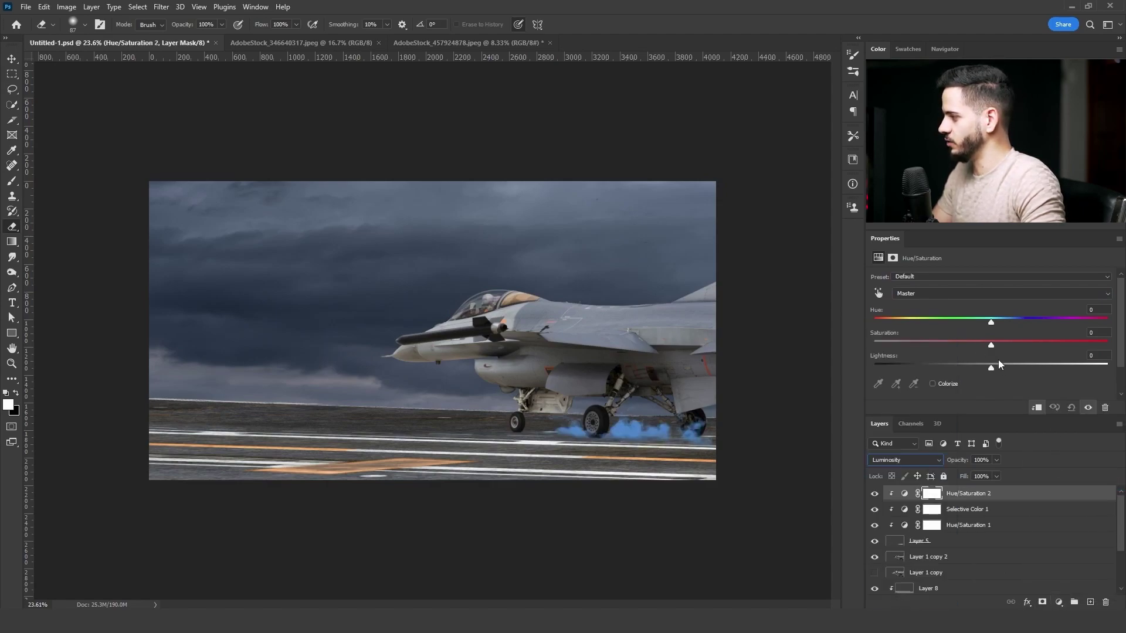
left_click(930, 460)
left_click(897, 592)
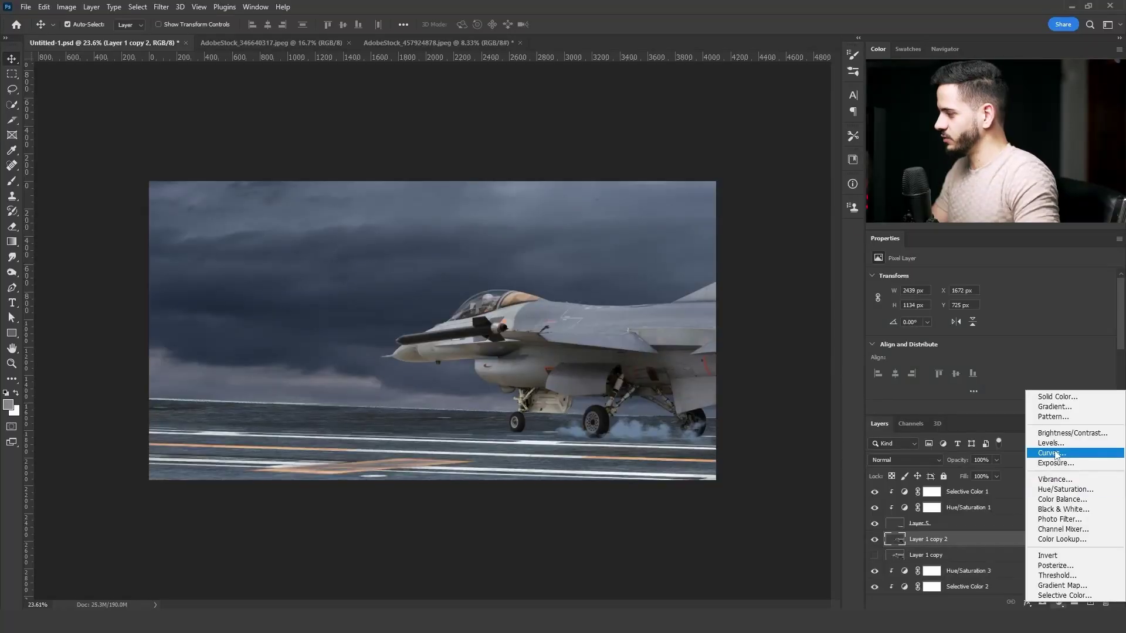
- Set the jet's Selective Color Neutrals to Cyan +18, Magenta -3 and Yellow -20, and darken the jet with a clipped Levels adjustment
left_click_drag(990, 315, 1013, 318)
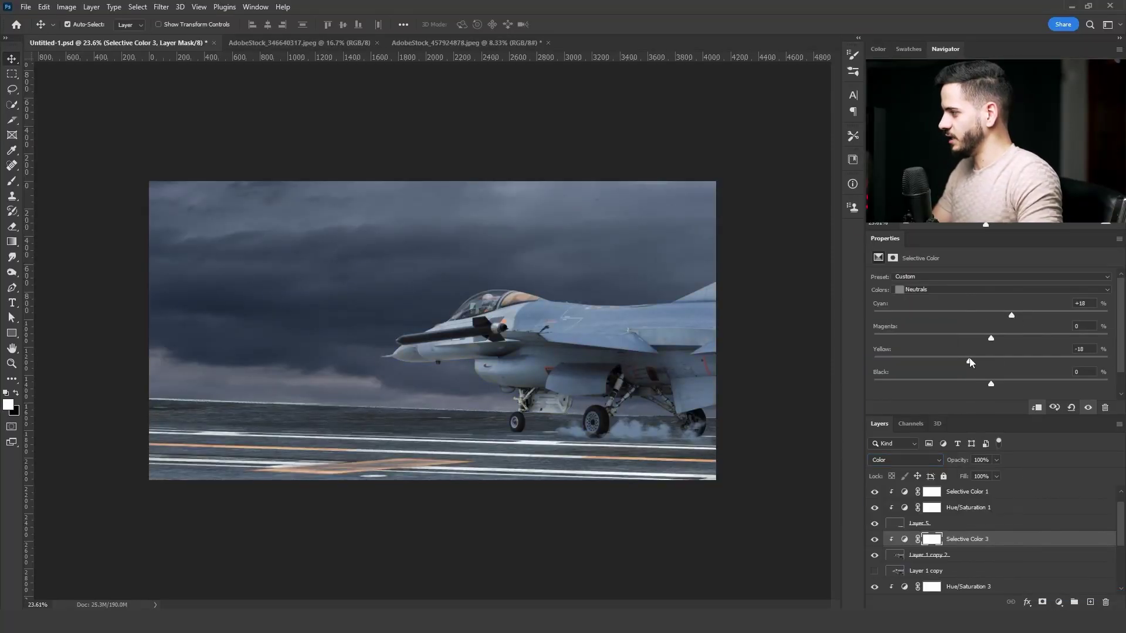
left_click(1058, 602)
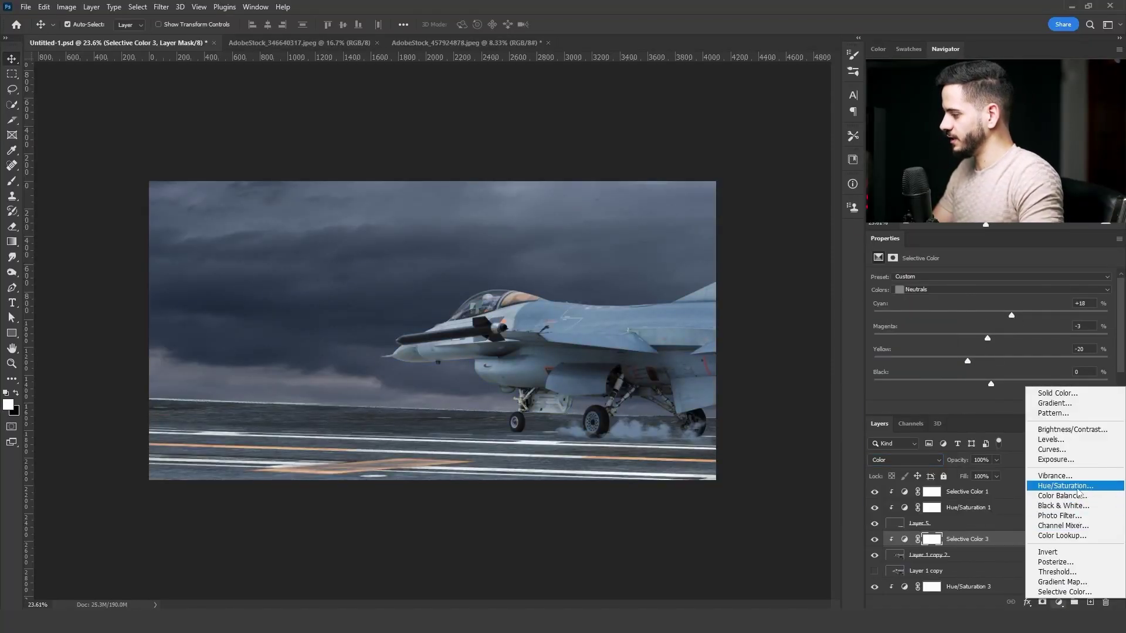
left_click(1049, 441)
left_click_drag(1000, 362, 1020, 363)
left_click_drag(925, 363, 1004, 368)
- Add a Hue/Saturation adjustment clipped to the jet in Luminosity mode with Lightness +10
left_click(1058, 602)
left_click(1067, 495)
key("shift+alt+y")
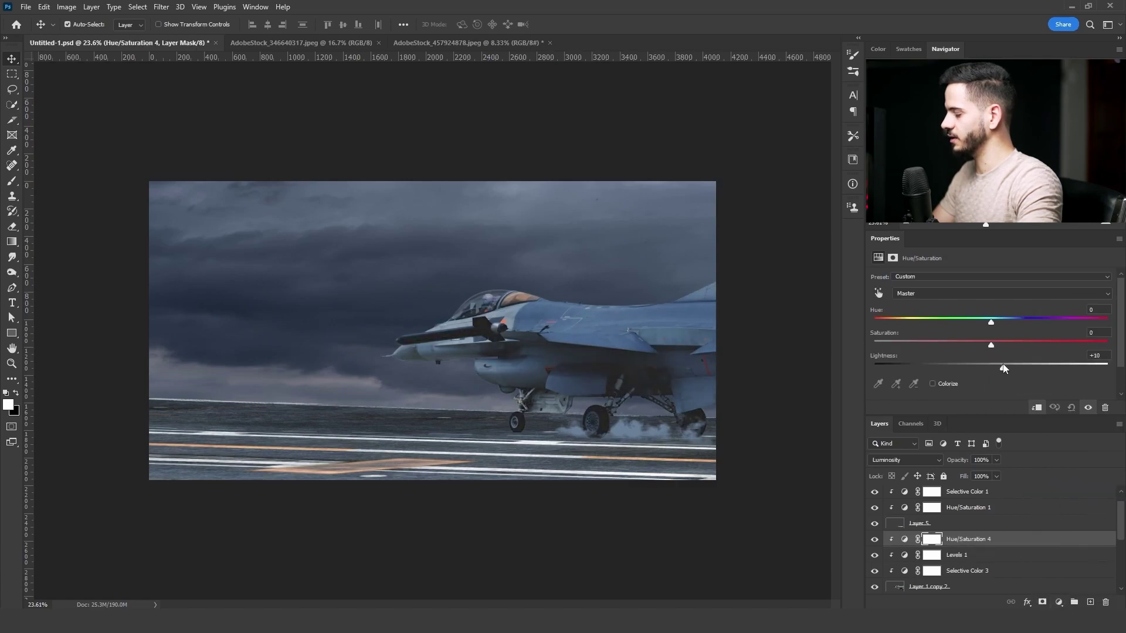
- Add another Hue/Saturation adjustment clipped to the jet in Color mode with Lightness +22
left_click(1059, 601)
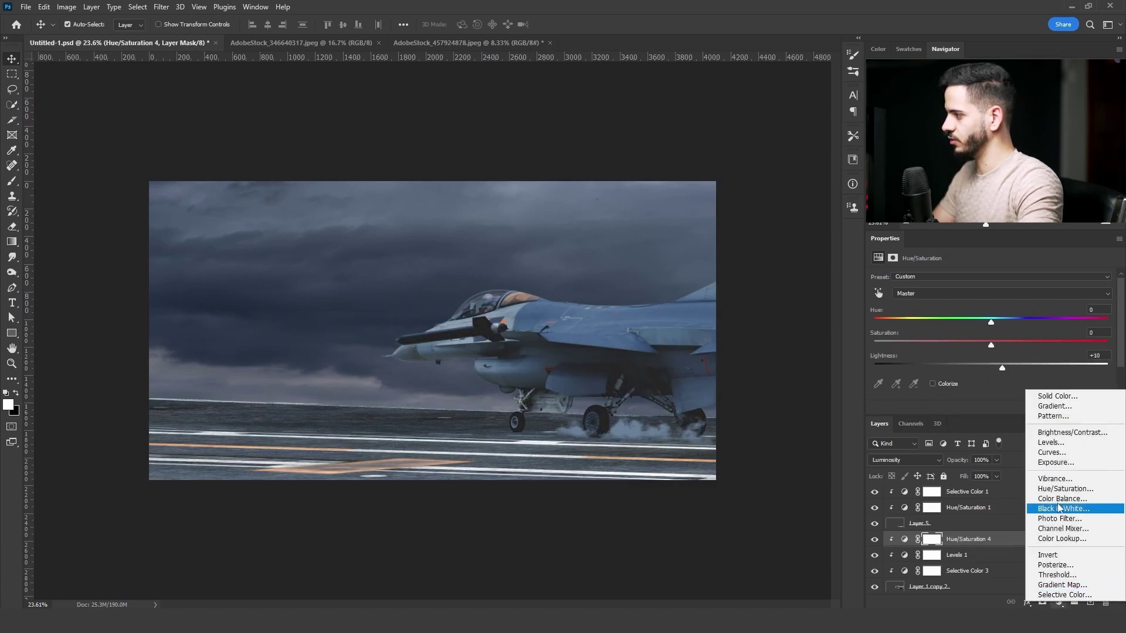
left_click(1064, 489)
left_click(905, 460)
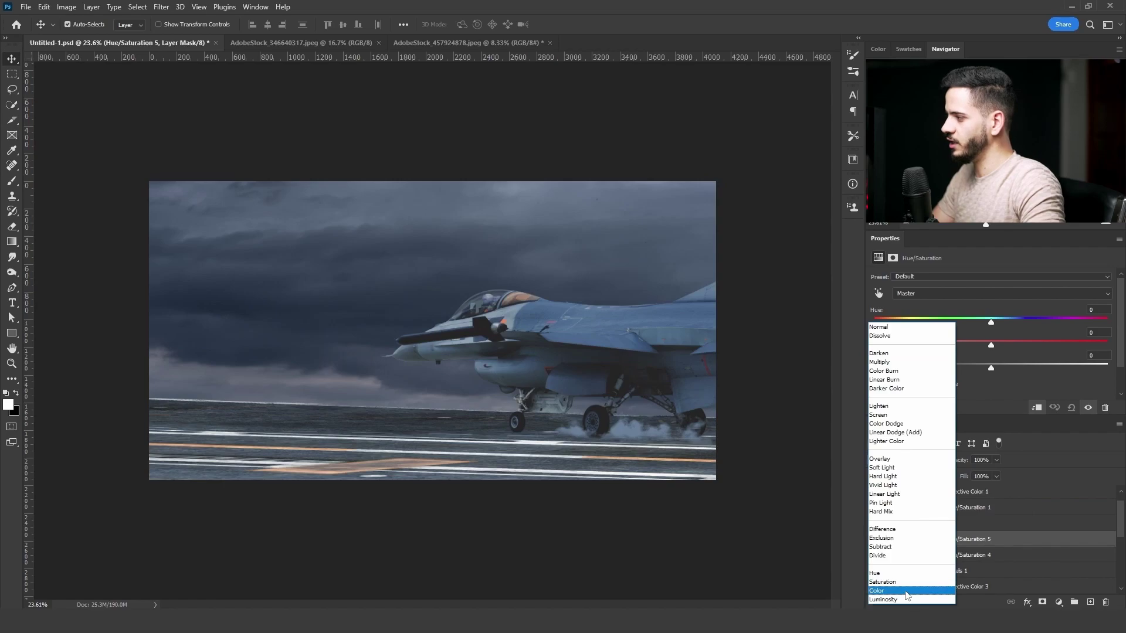
left_click(882, 590)
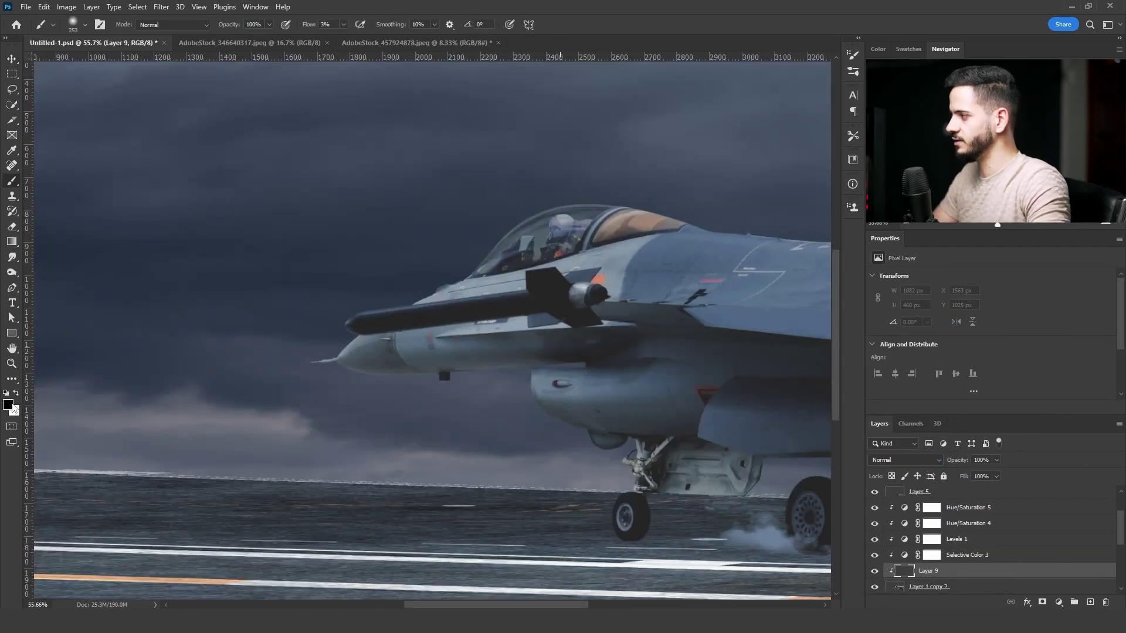
- Choose a gray foreground colour, set Layer 9 to Multiply and brush soft shadows over the jet's body
left_click(9, 405)
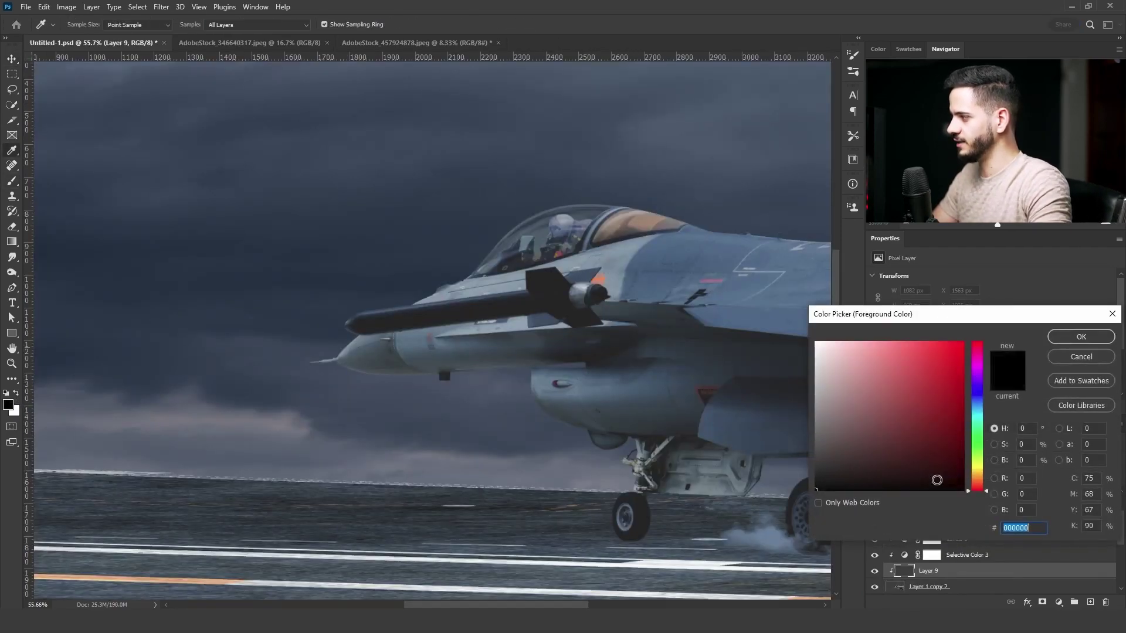
left_click(1071, 337)
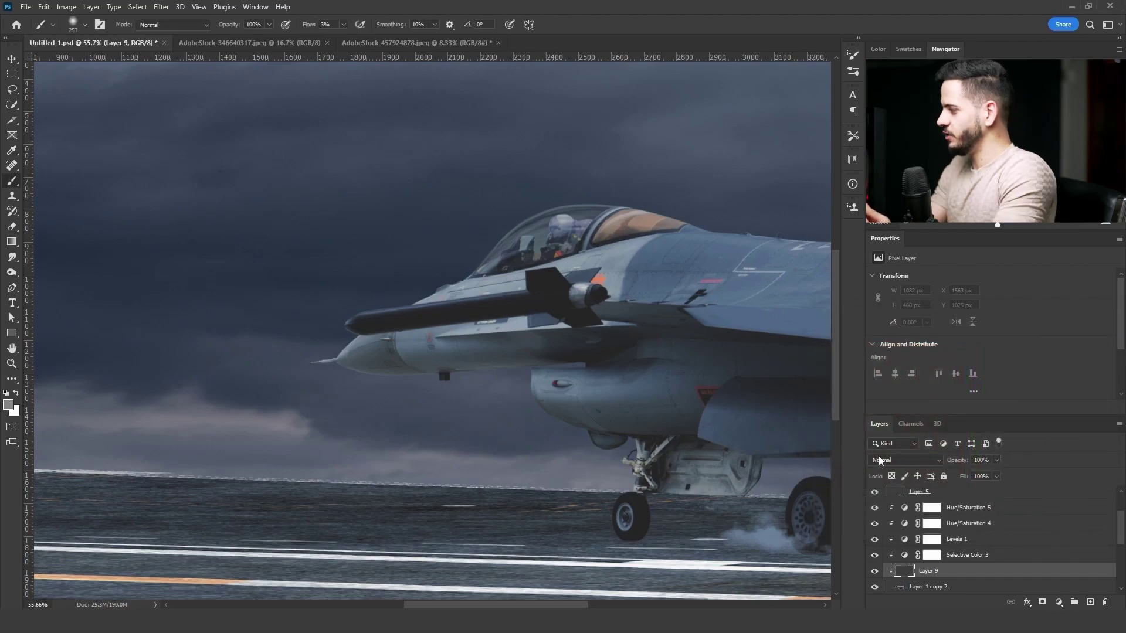
left_click(905, 459)
left_click(891, 365)
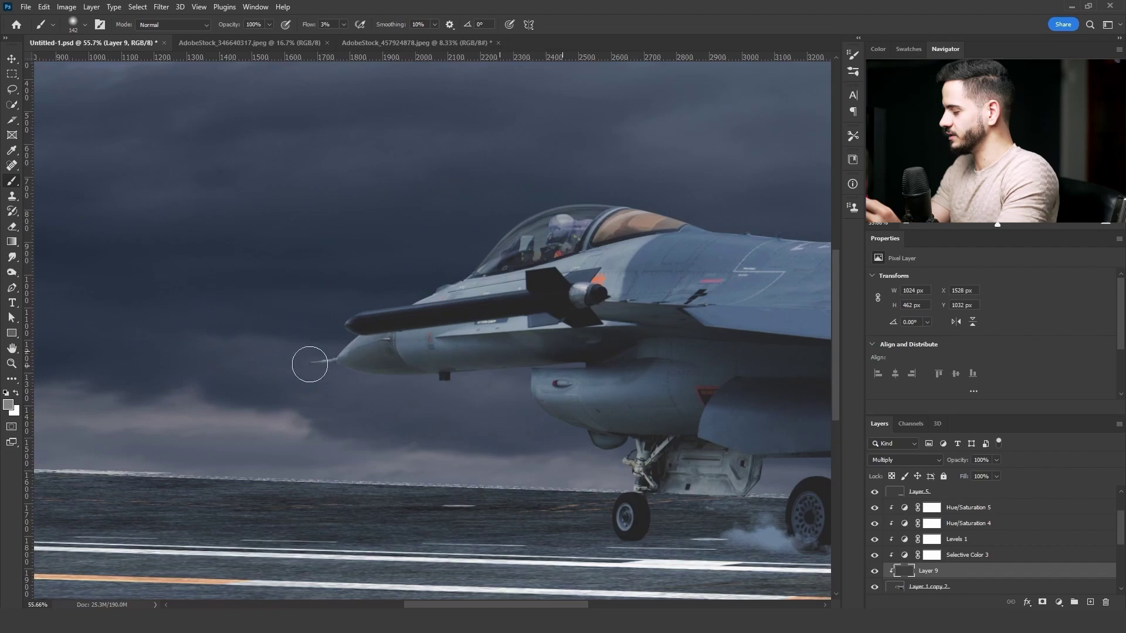
scroll(519, 365, "down", 4)
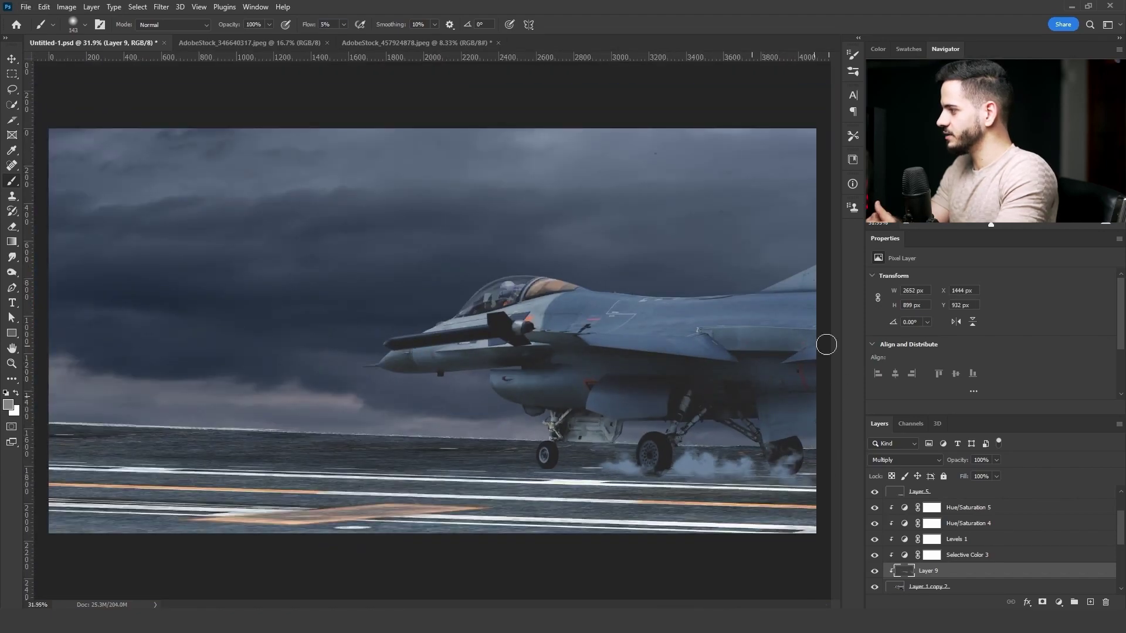
scroll(484, 279, "down", 1)
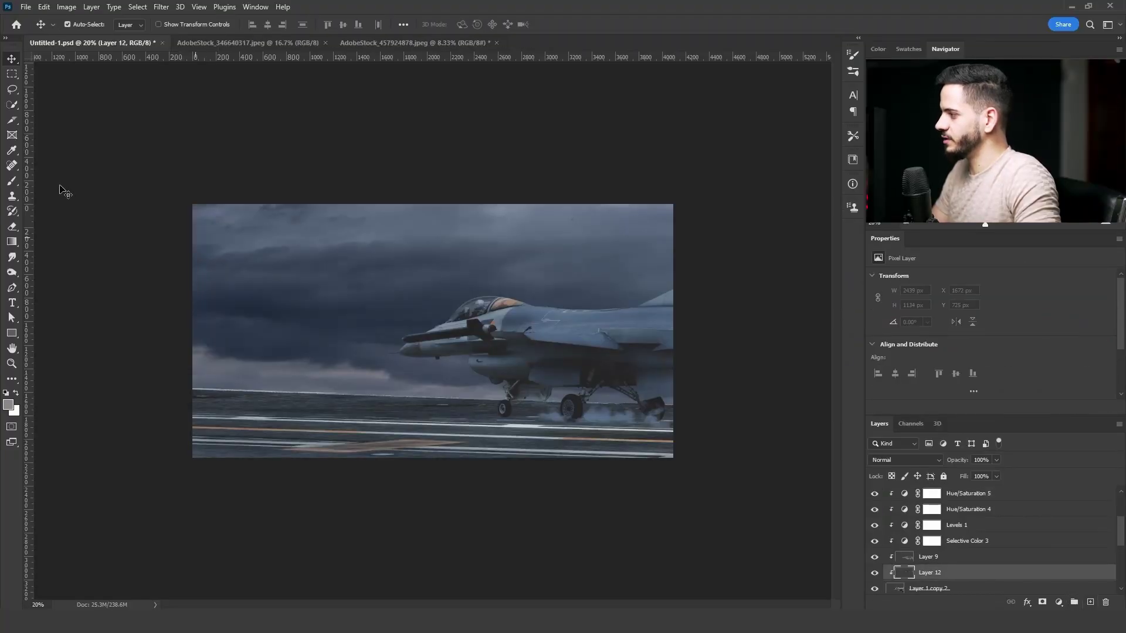
- Move Layer 12 directly below Hue/Saturation 5 and brush sky-sampled colour around the jet's canopy at 5% flow
left_click(12, 181)
scroll(406, 256, "up", 2)
scroll(552, 170, "up", 4)
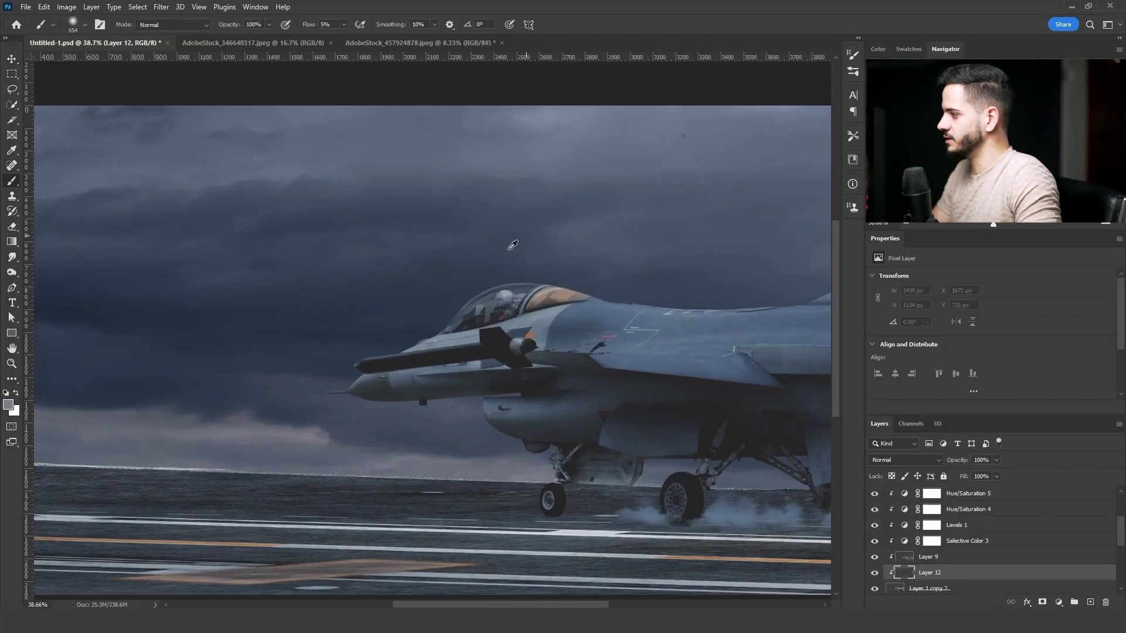
mouse_move(979, 572)
left_mouse_down()
mouse_move(958, 417)
mouse_move(961, 533)
left_mouse_up()
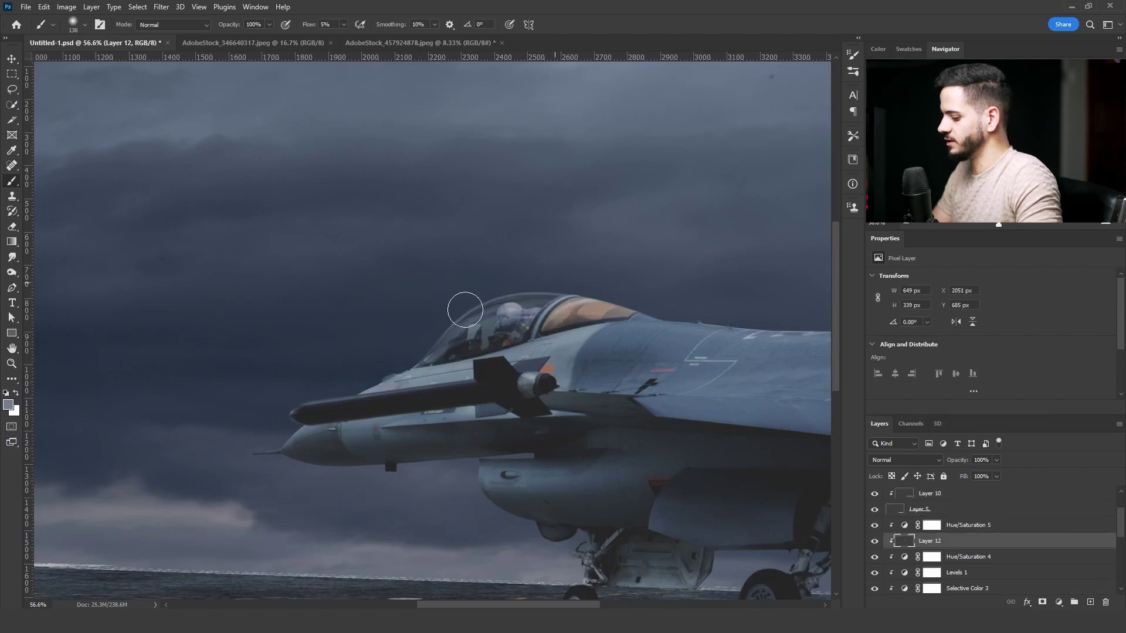
scroll(461, 309, "down", 5)
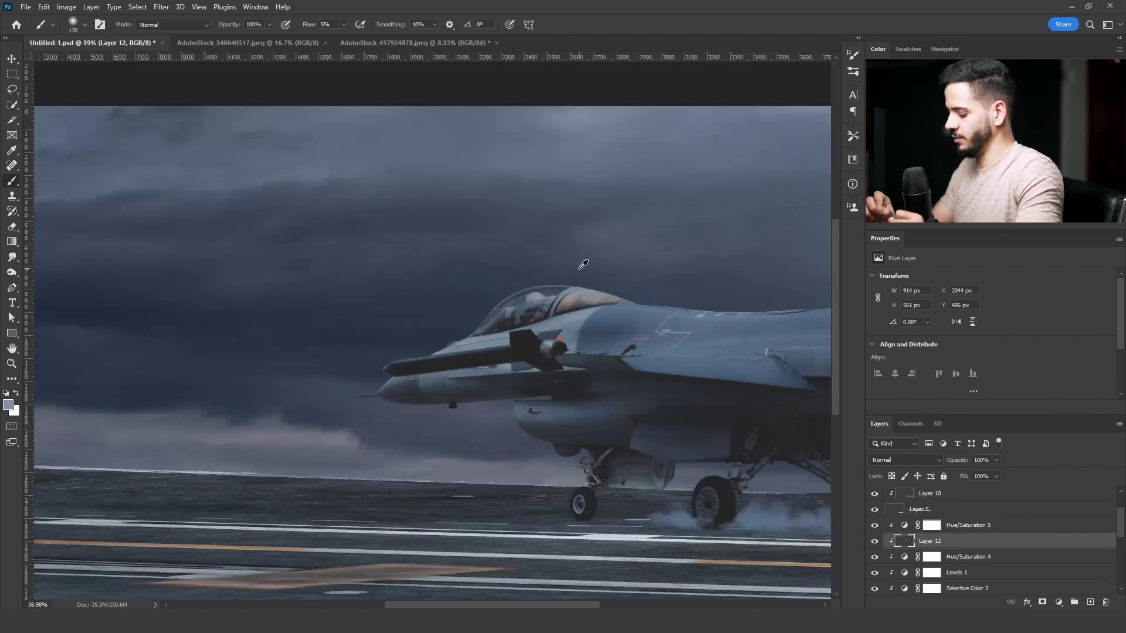
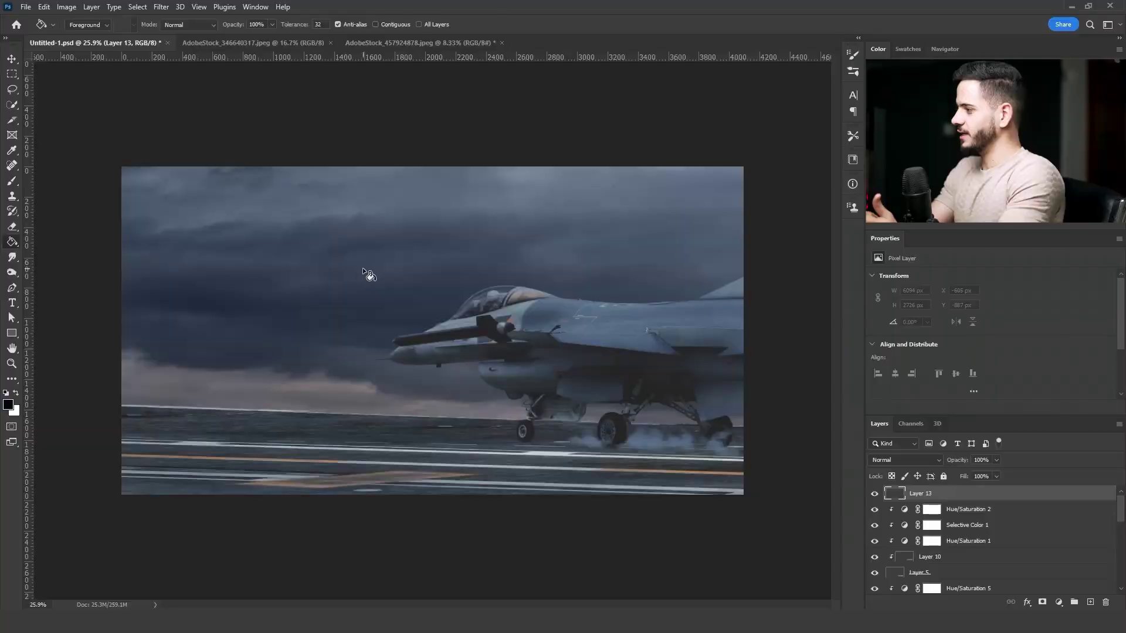
- Fill Layer 13 with black and apply the Mezzotint filter with Coarse Dots to it
left_click(420, 255)
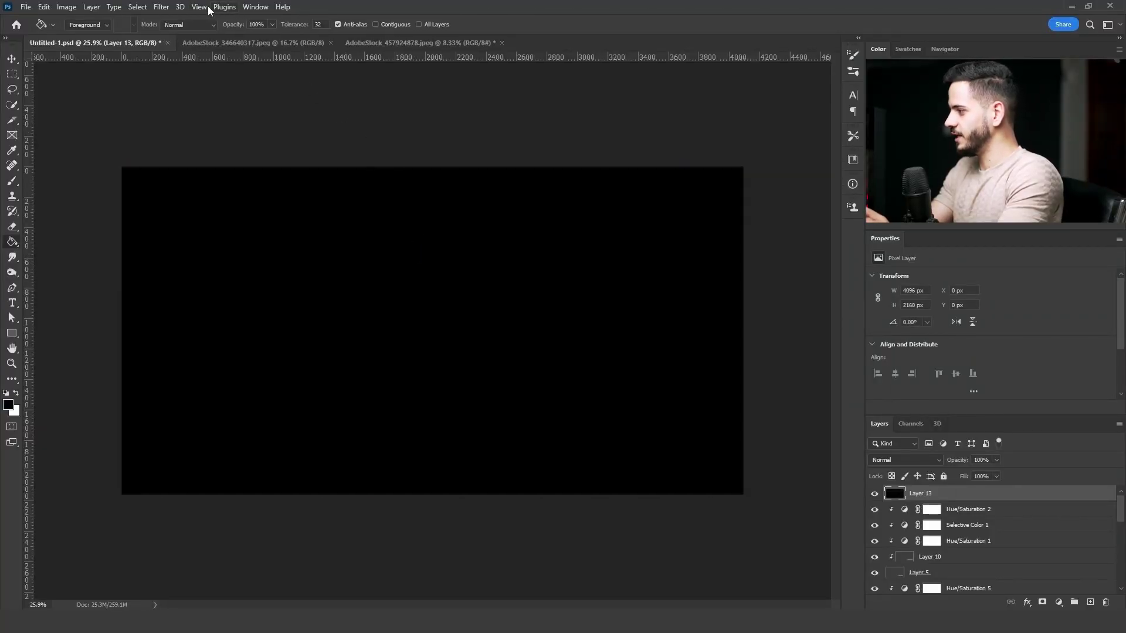
left_click(161, 7)
mouse_move(259, 203)
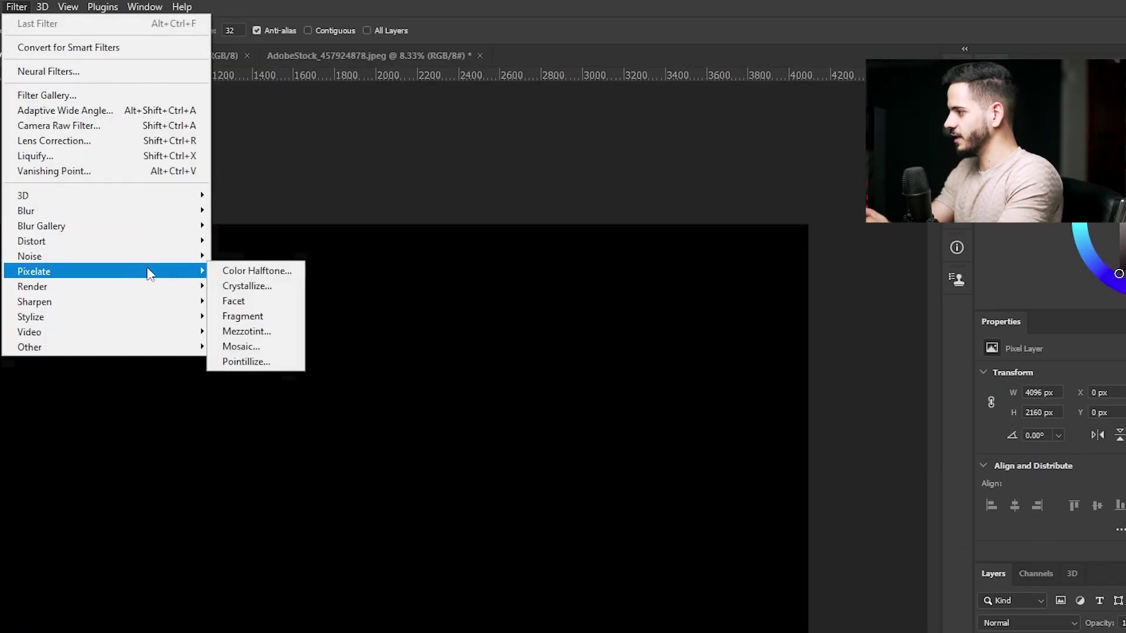
left_click(247, 331)
left_click(756, 511)
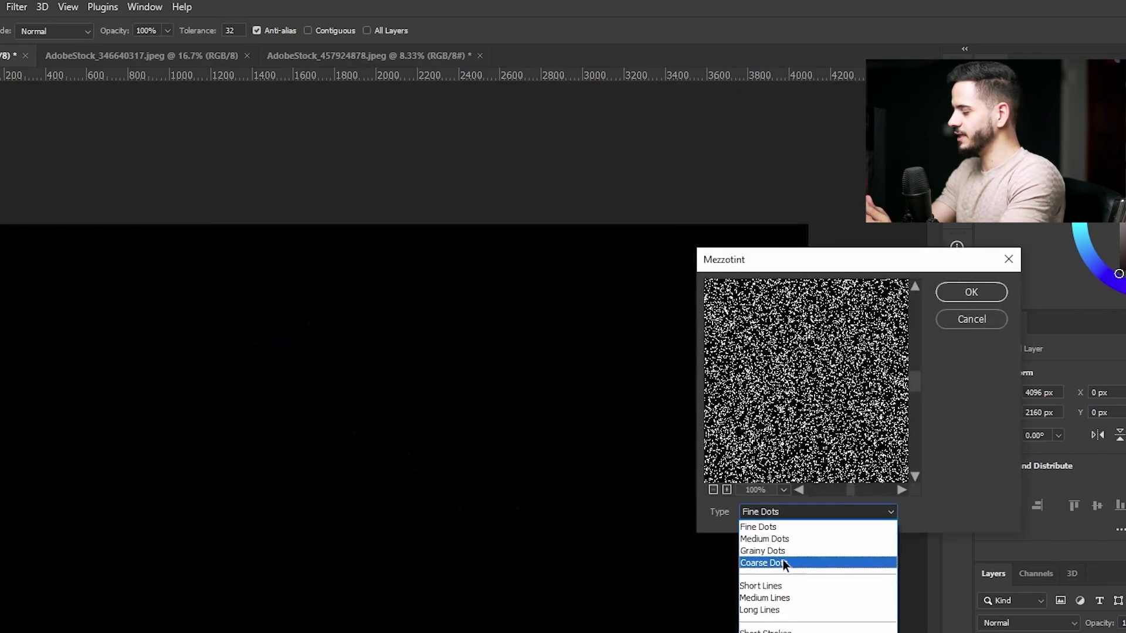
left_click(783, 561)
left_click(971, 292)
- Soften the white dots on Layer 13 with a 1.0-pixel Gaussian Blur
left_click(16, 6)
mouse_move(166, 209)
left_click(252, 267)
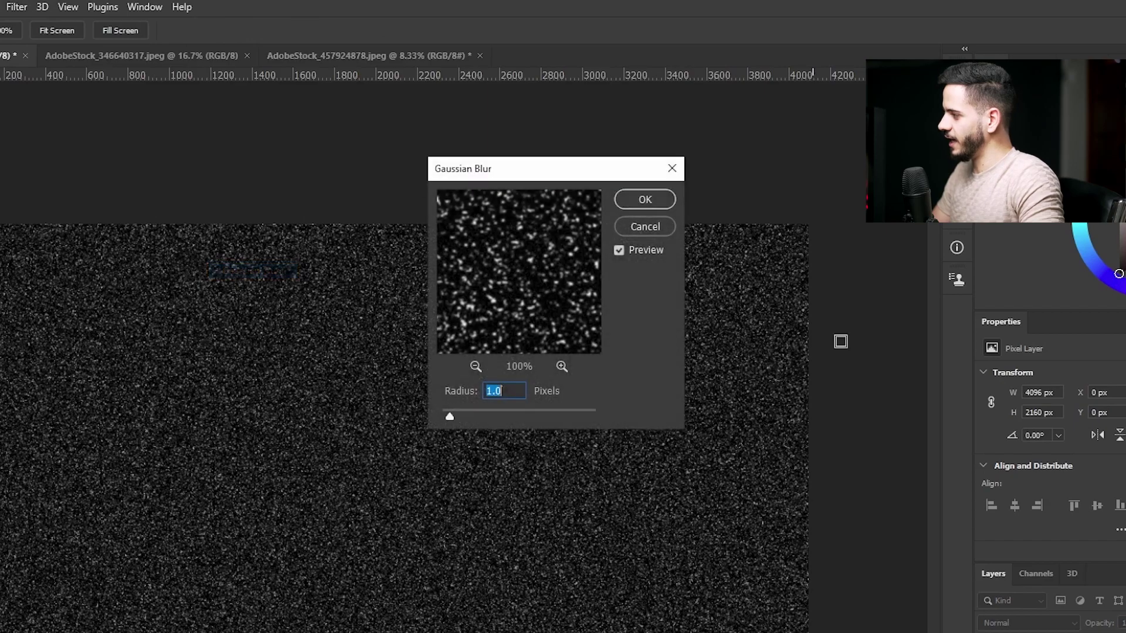
left_click(649, 206)
- Sharpen the dots' contrast with Levels by pulling the black and white input points inward
key("ctrl+l")
left_click_drag(1003, 360, 923, 353)
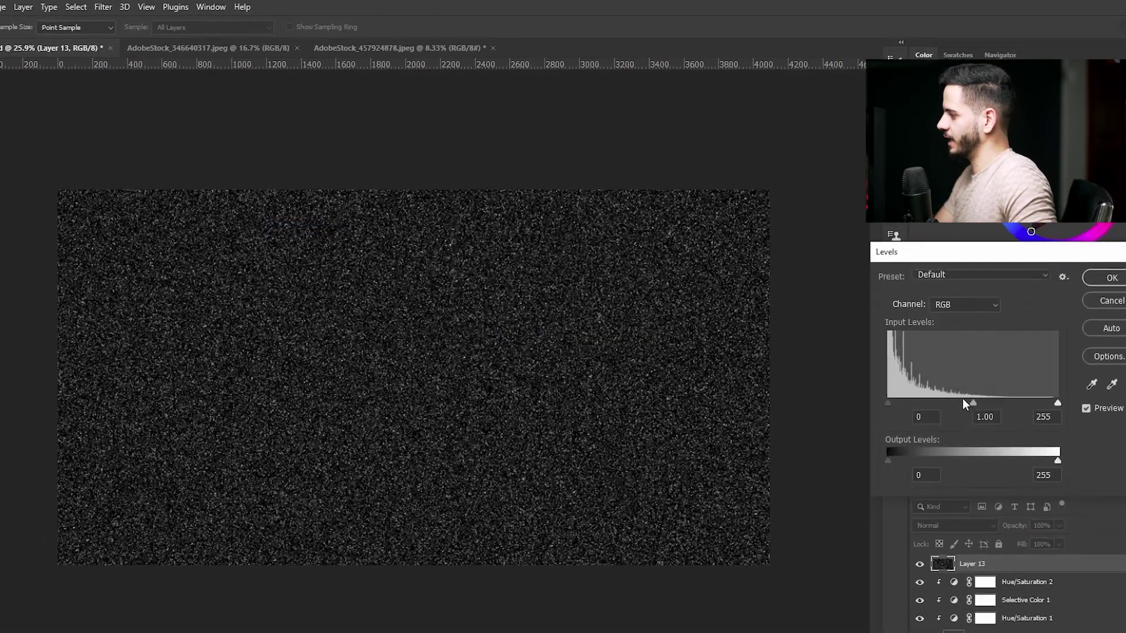
left_click_drag(847, 353, 917, 355)
left_click(1037, 244)
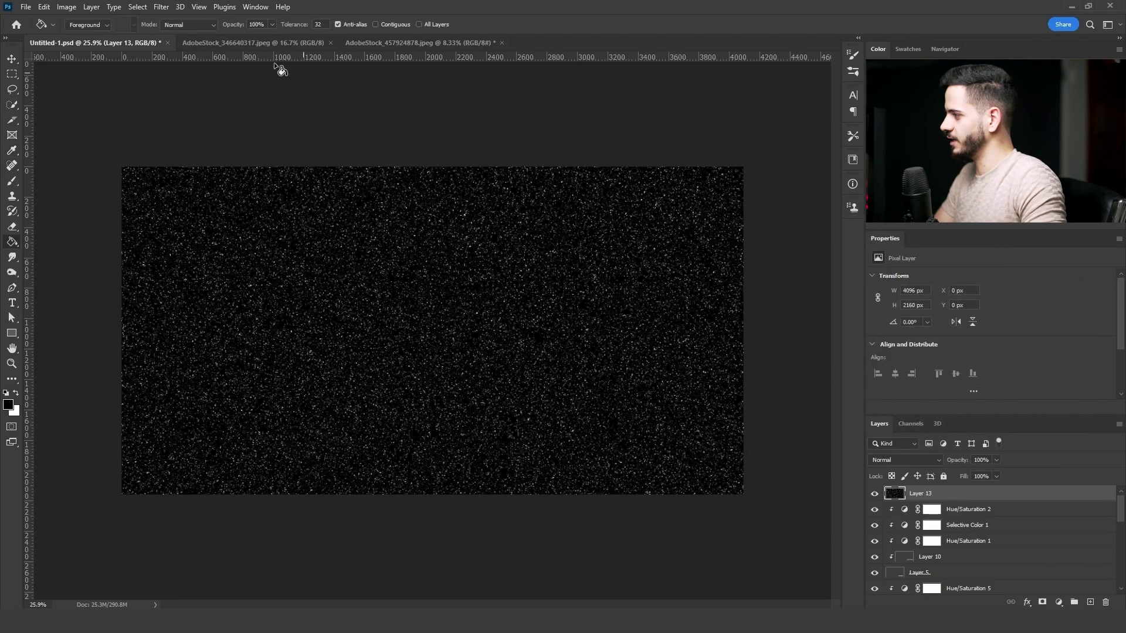
- Apply the same Gaussian Blur to Layer 13 again and raise the Levels black input point to thin out the dots
left_click(159, 8)
left_click(163, 20)
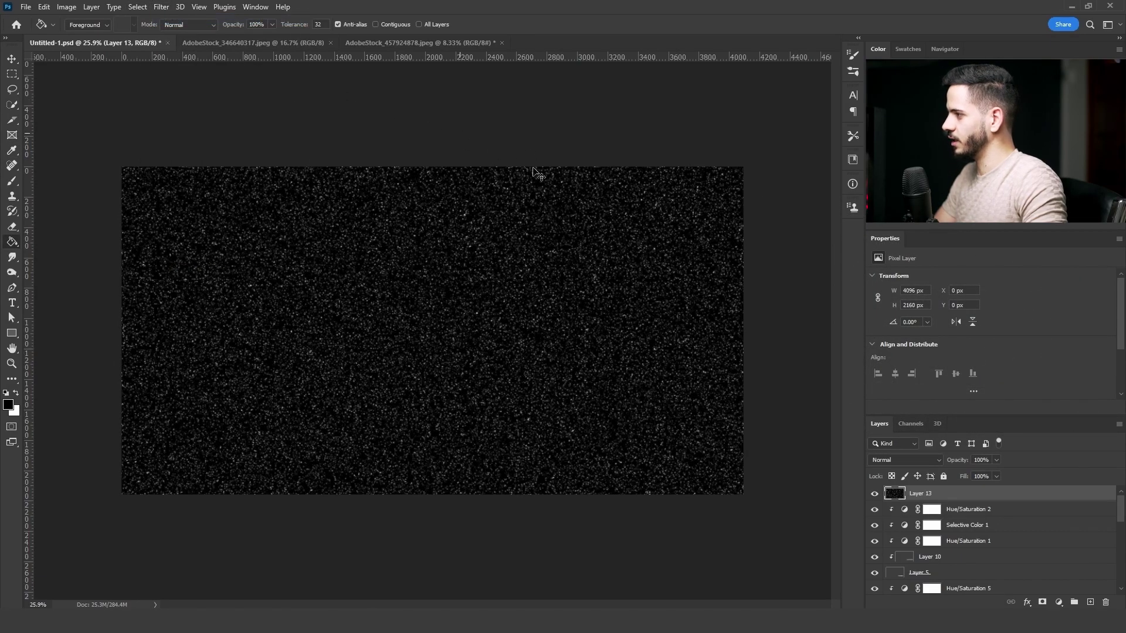
key("ctrl+l")
left_click_drag(868, 356, 874, 354)
key("Return")
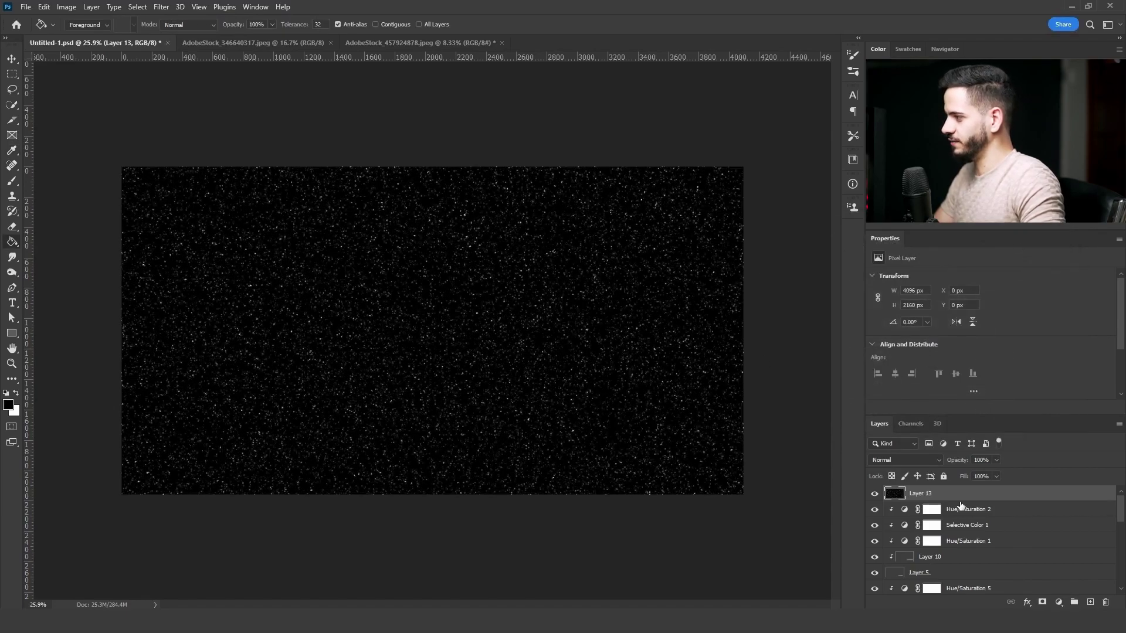
- Hide Layer 13's black areas with Blend If and turn its copy into slanted rain using Path Blur at 50% speed
left_click_drag(826, 479, 845, 479)
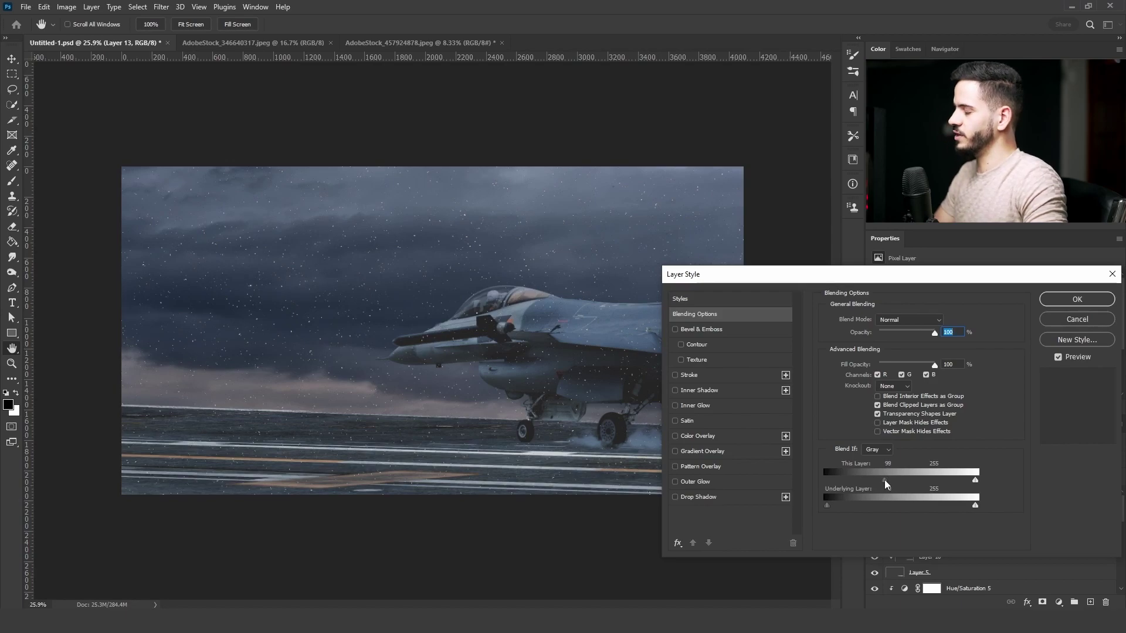
key("Return")
left_click(161, 7)
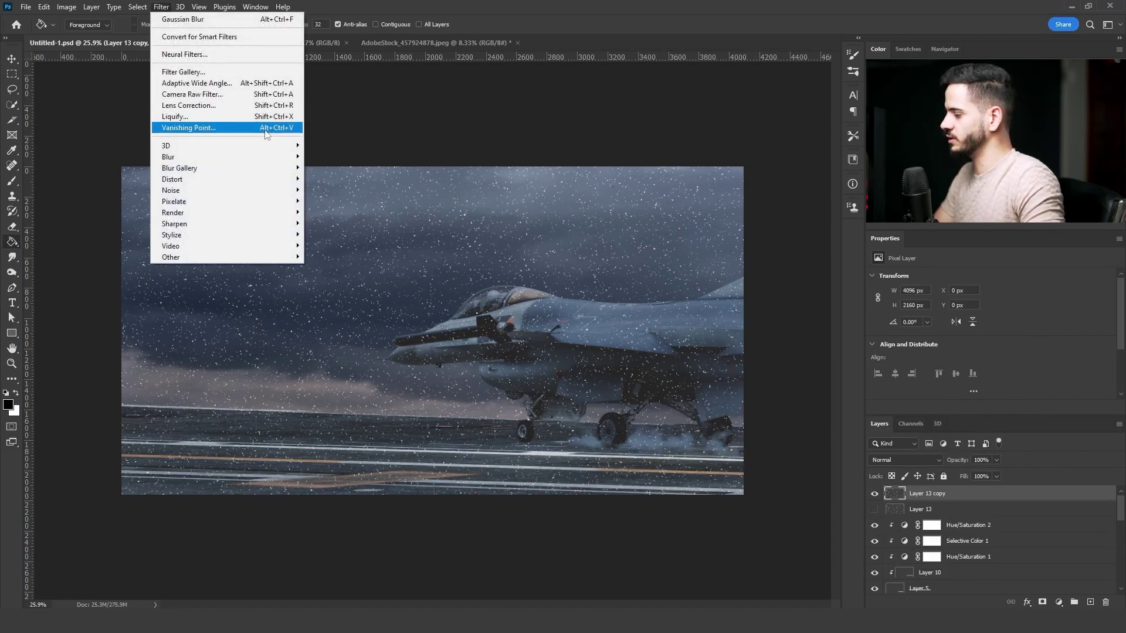
mouse_move(279, 182)
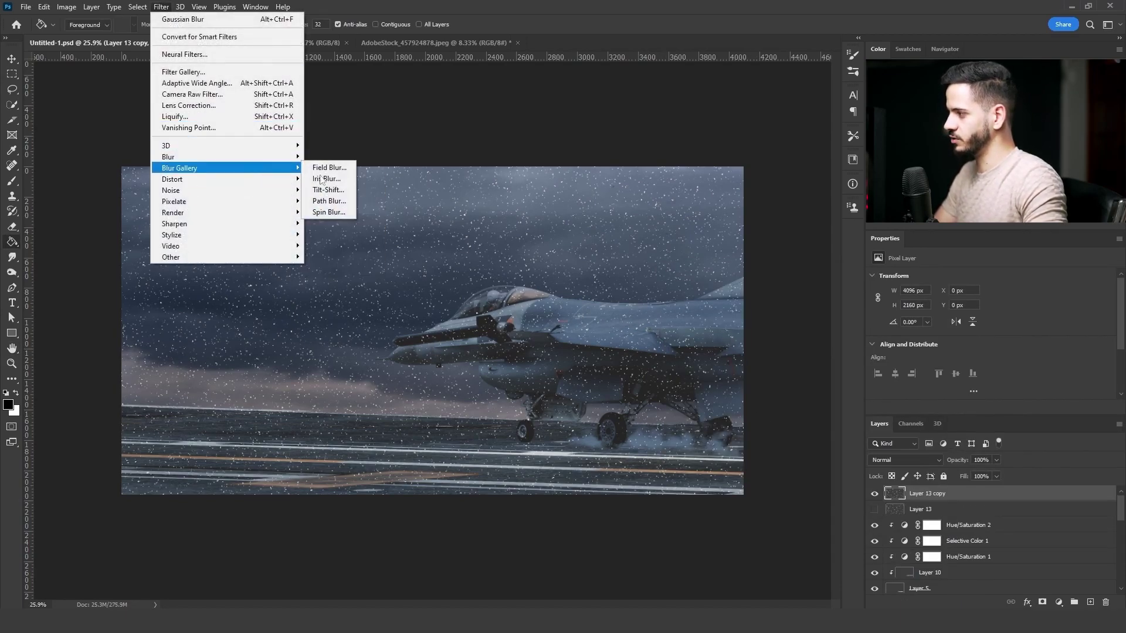
left_click(328, 201)
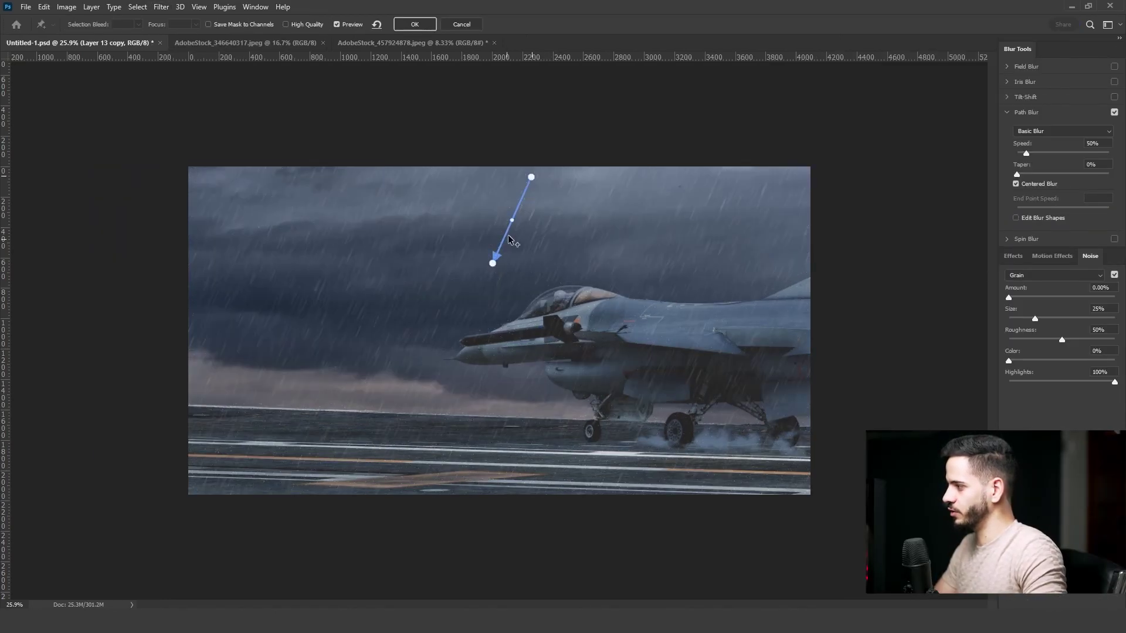
left_click_drag(494, 262, 478, 266)
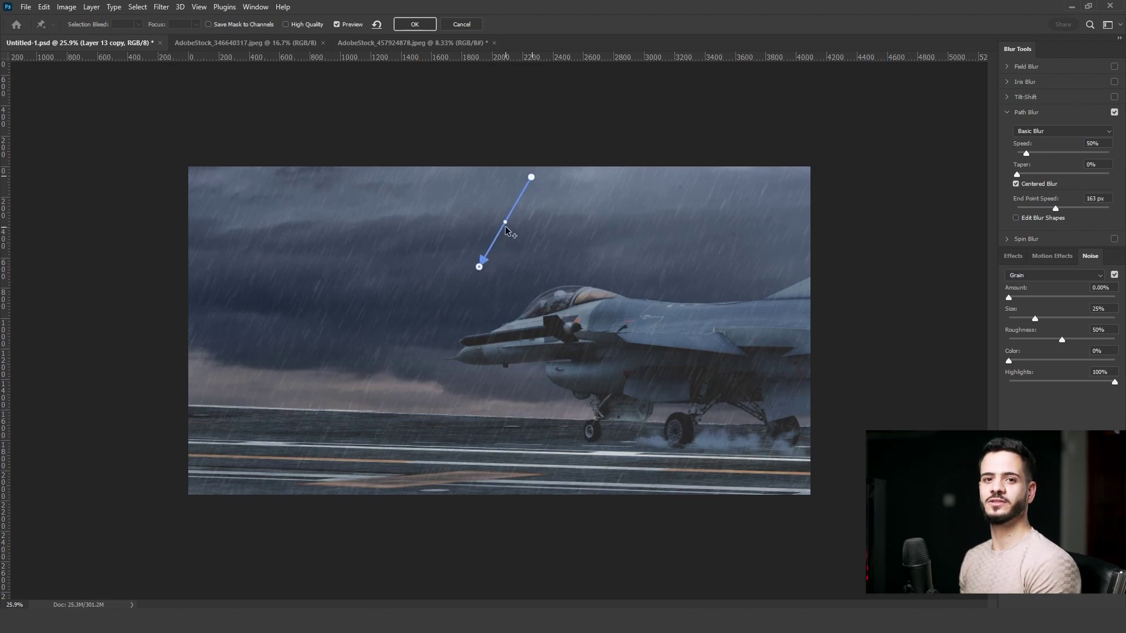
left_click(415, 24)
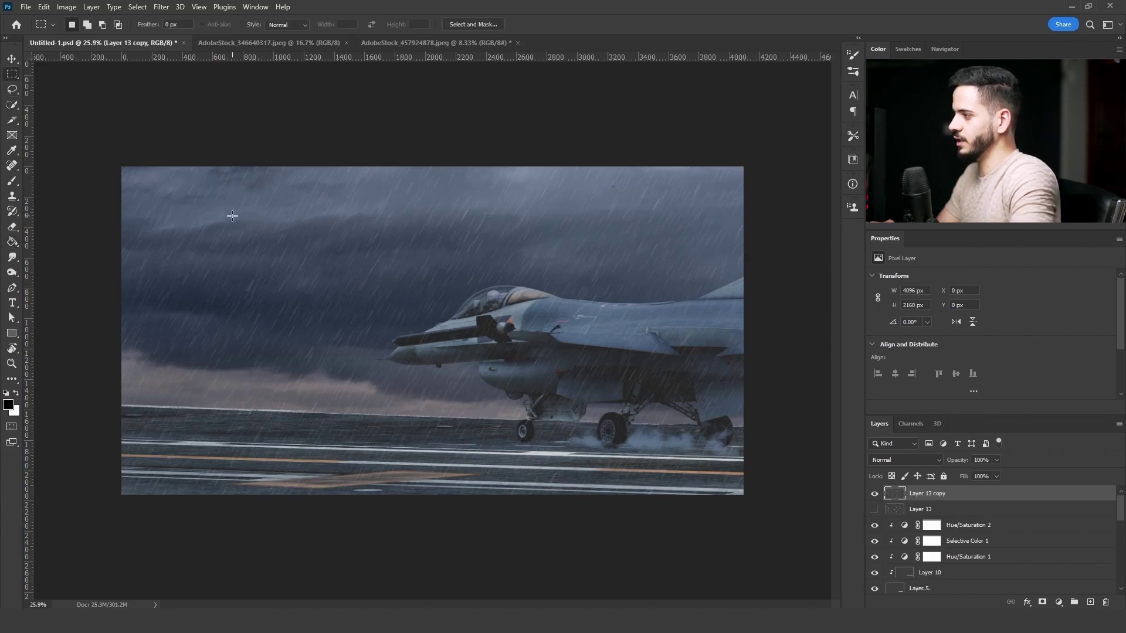
- Enlarge a copied patch of the rain to about 238% on its own layer so it covers the whole canvas
key("ctrl+t")
left_click_drag(585, 301, 830, 281)
left_click_drag(537, 331, 590, 333)
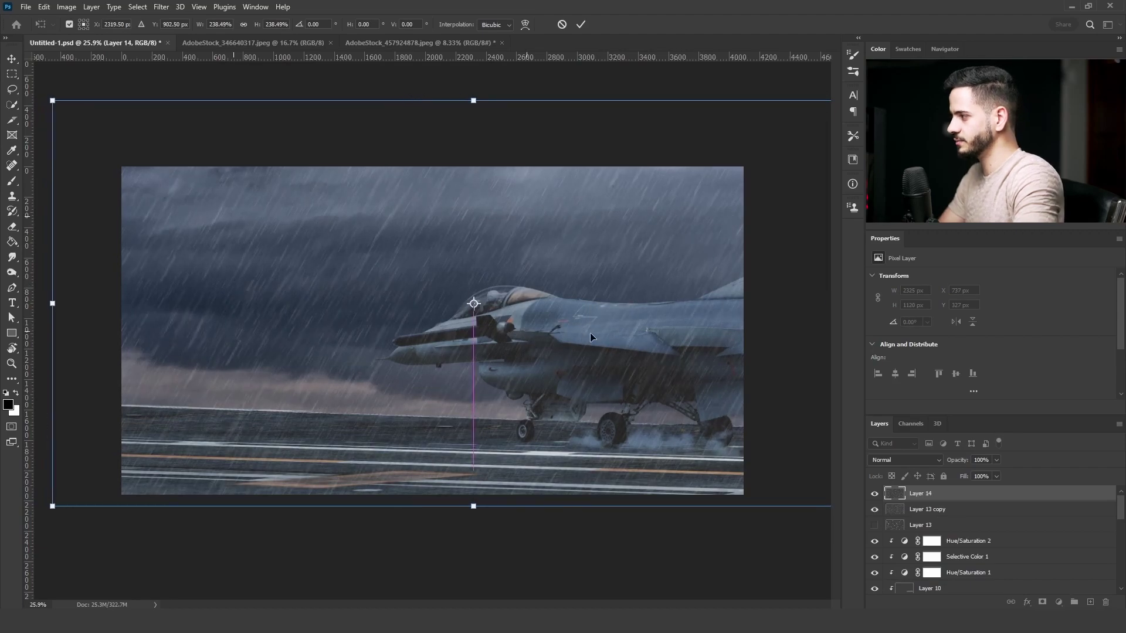
- Apply Lens Blur to Layer 14 to soften the large raindrops, with blade curvature 22 and rotation 317
left_click(66, 7)
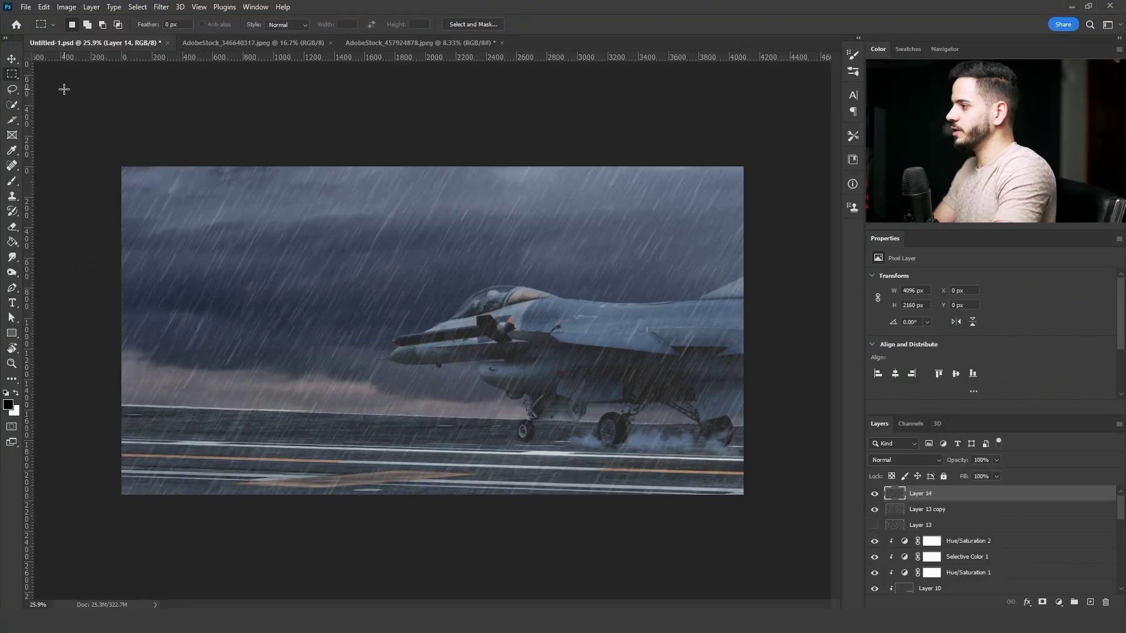
left_click(161, 7)
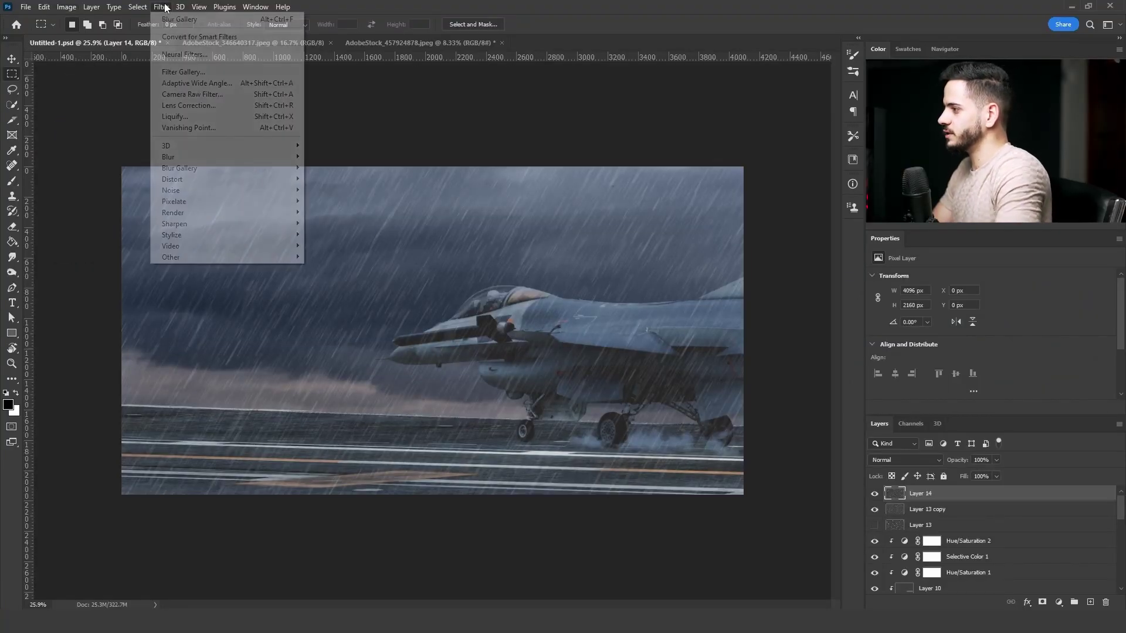
mouse_move(281, 157)
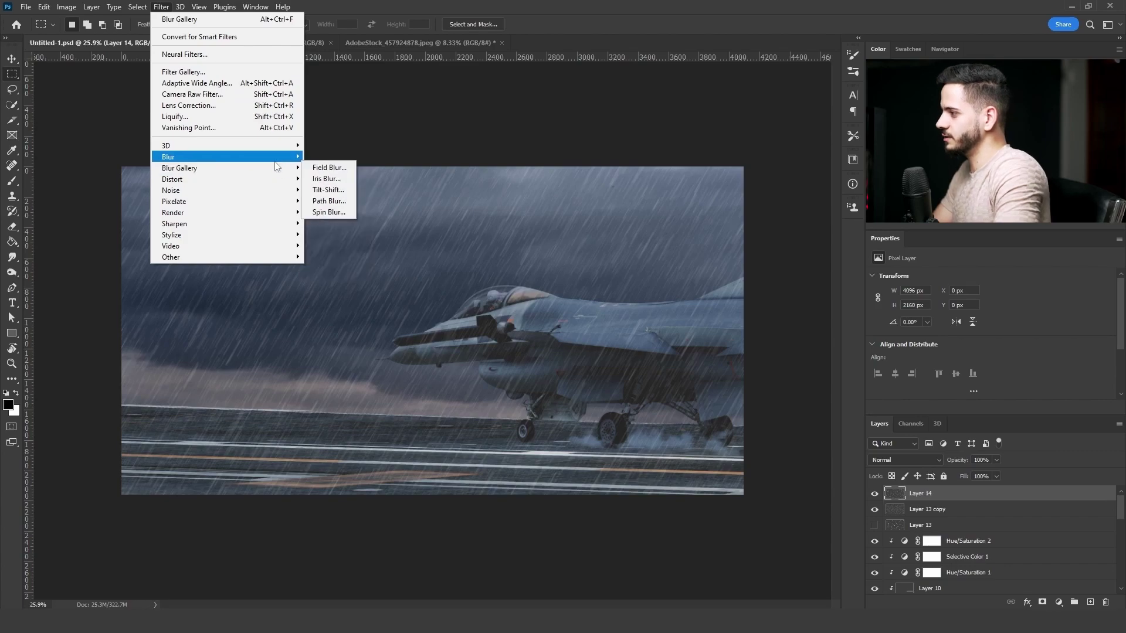
left_click(328, 211)
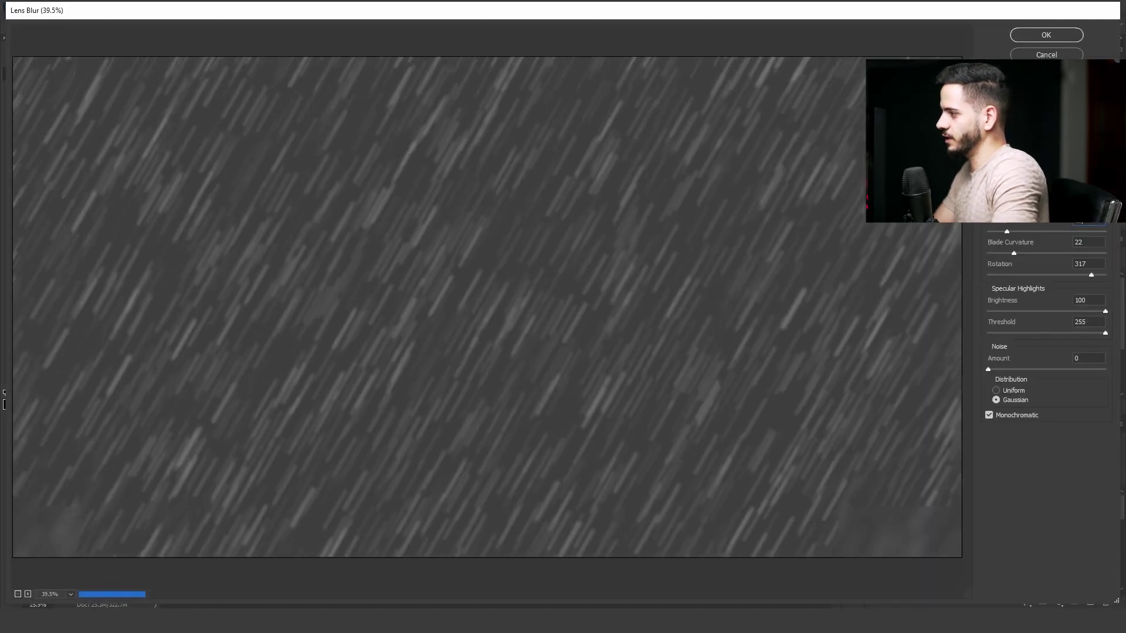
left_click(1046, 34)
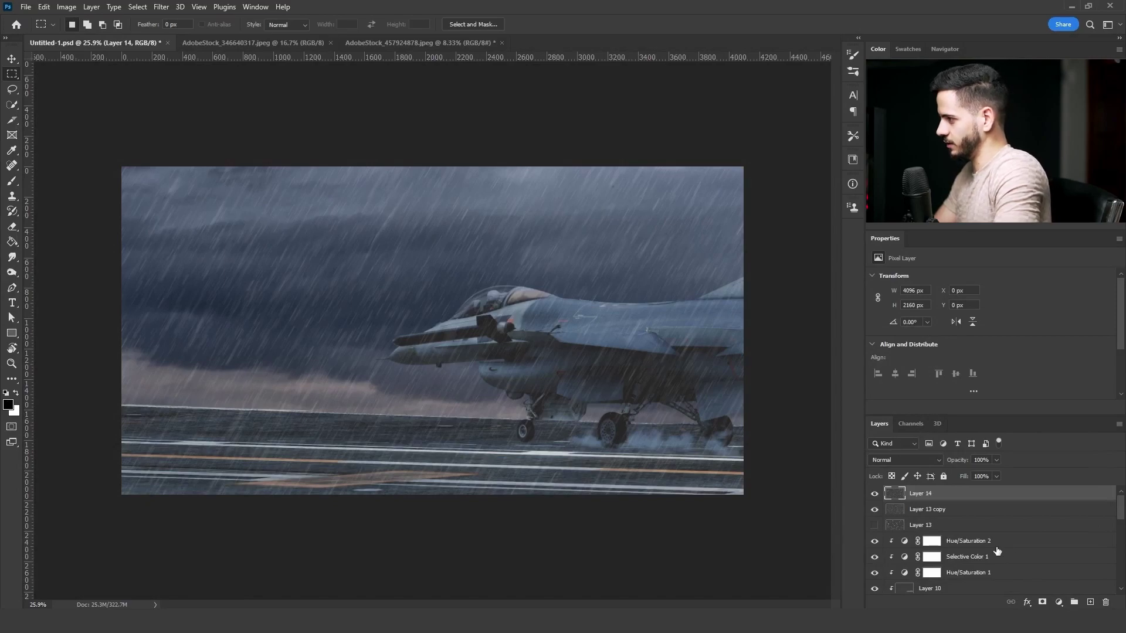
- Copy and enlarge a rectangular patch of Layer 13 copy as another rain layer, and merge the visible rain layers
left_click(932, 511)
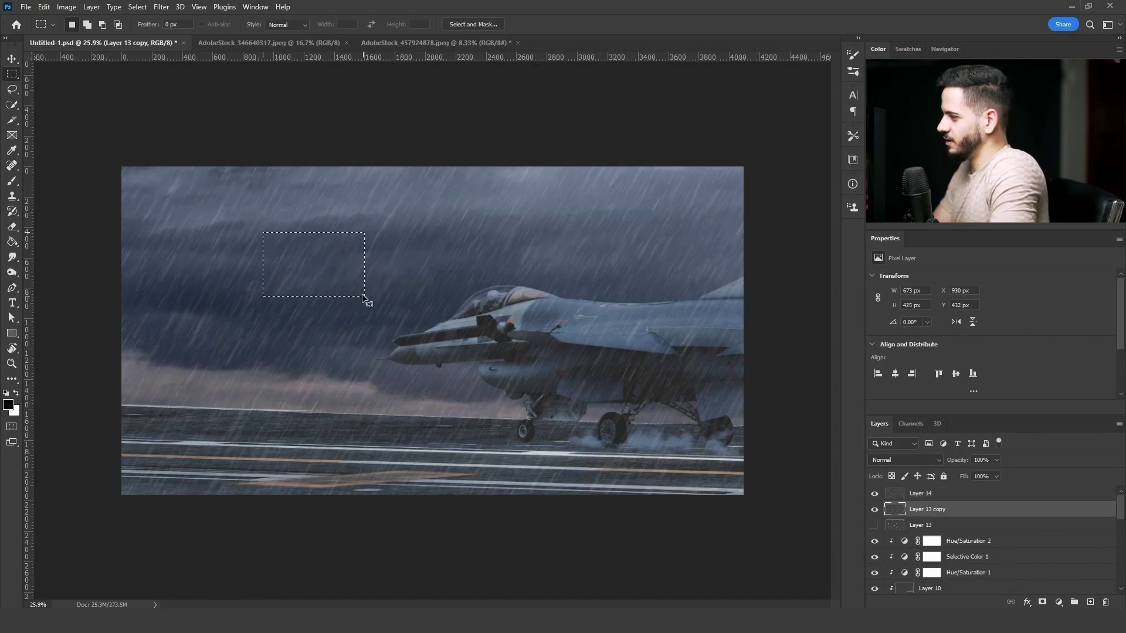
left_click_drag(368, 264, 674, 252)
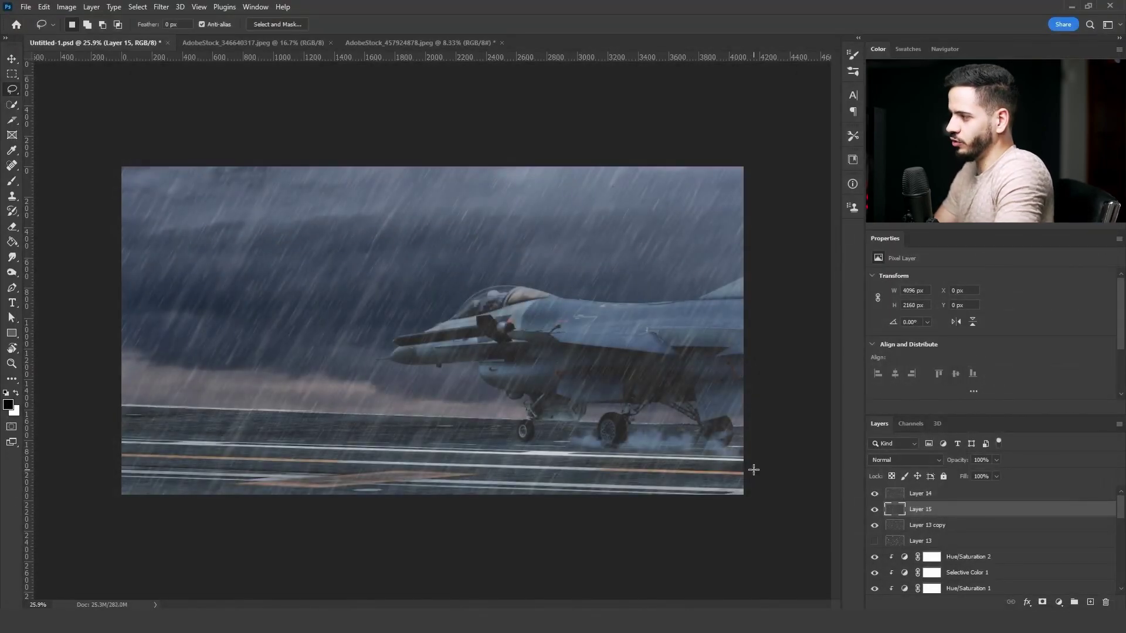
left_click(933, 499, "ctrl")
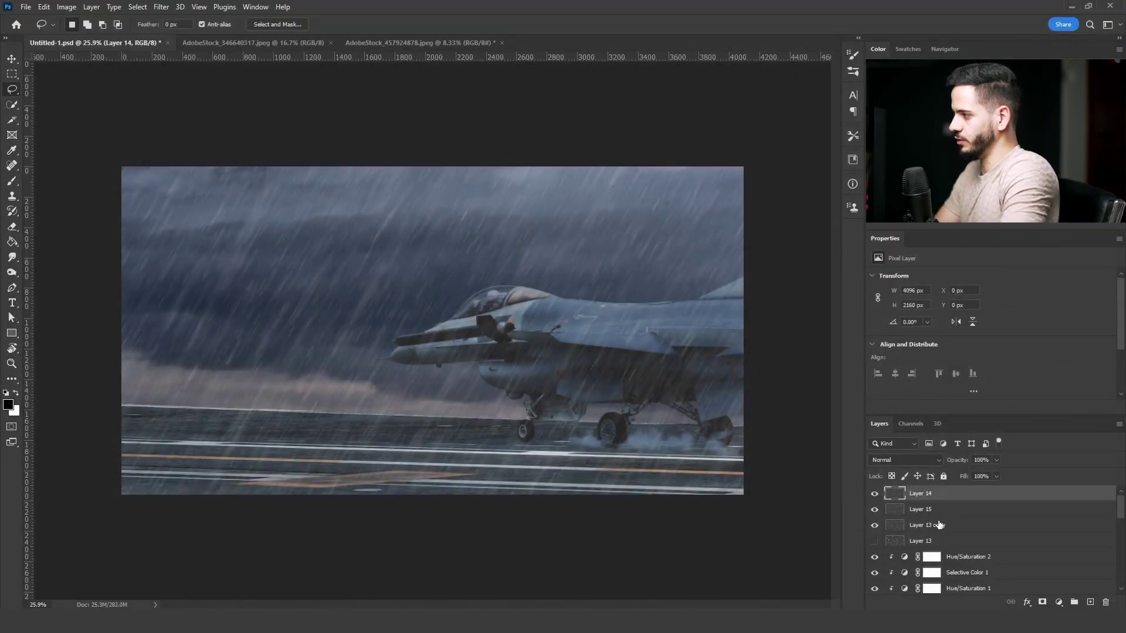
left_click(940, 526, "ctrl")
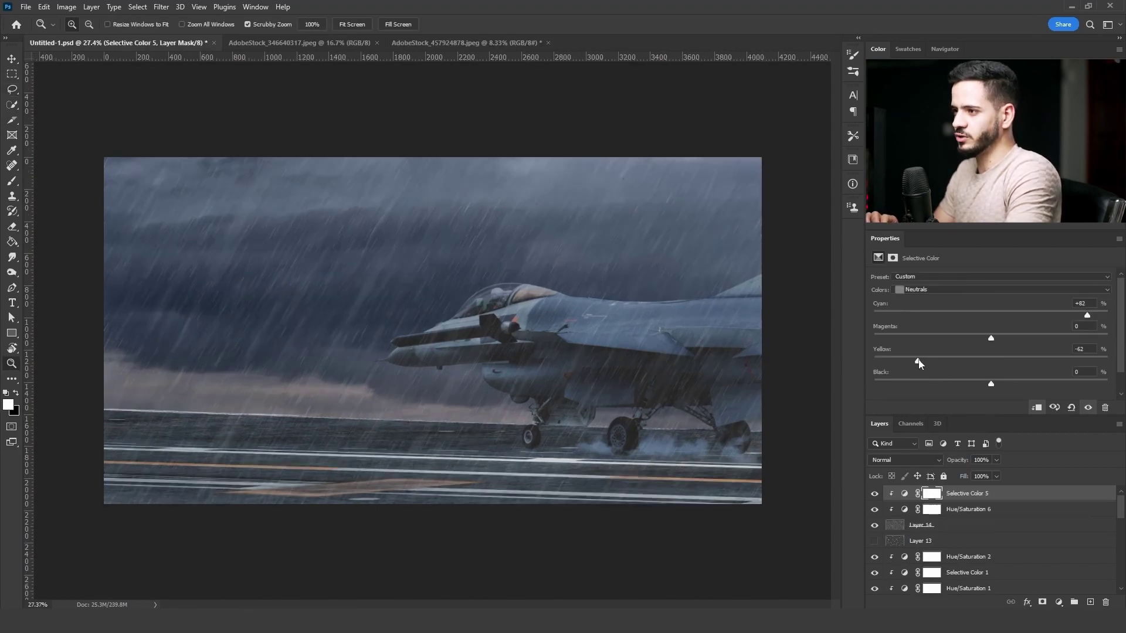
- Tint the rain with Selective Color Neutrals at Cyan +82 and Yellow -62 in Color mode, and set Hue/Saturation 6 Lightness to -32
left_click(914, 460)
left_click(901, 588)
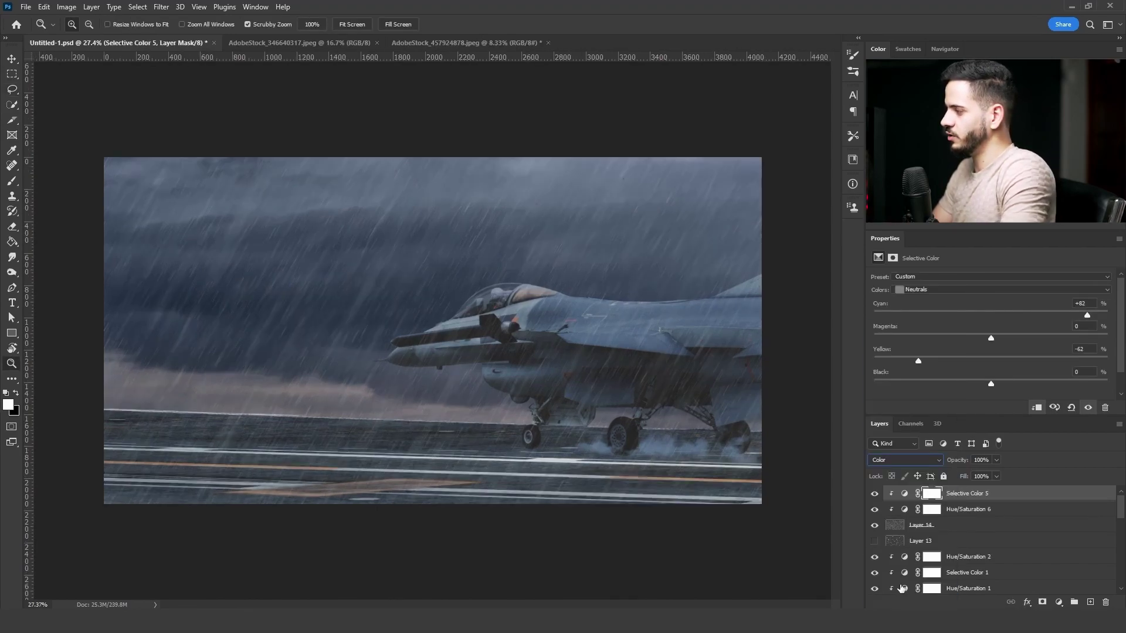
left_click(965, 512)
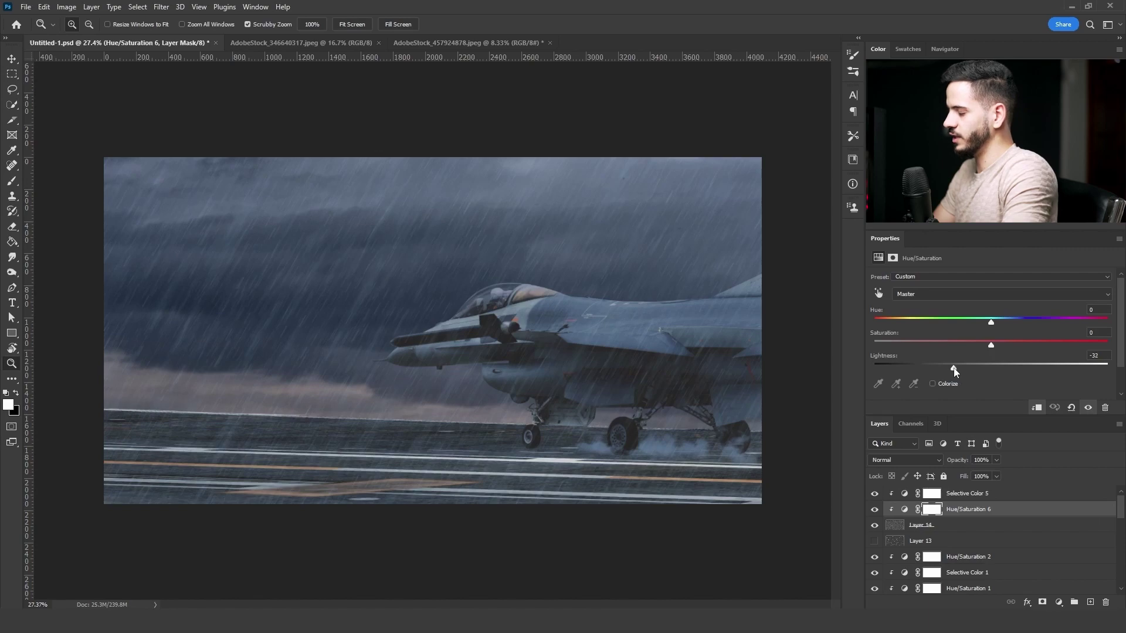
left_click(928, 510)
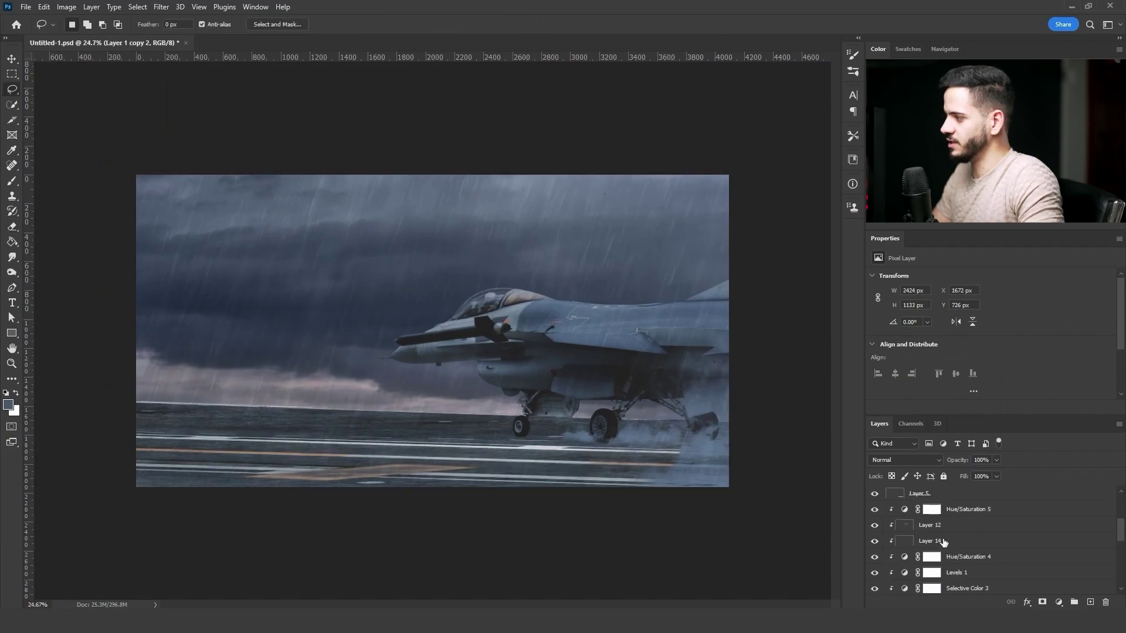
- Merge a copy of the jet with its clipped layers and make it high-contrast black and white using Levels inputs 116 and 147
left_click(974, 509, "shift")
key("ctrl+e")
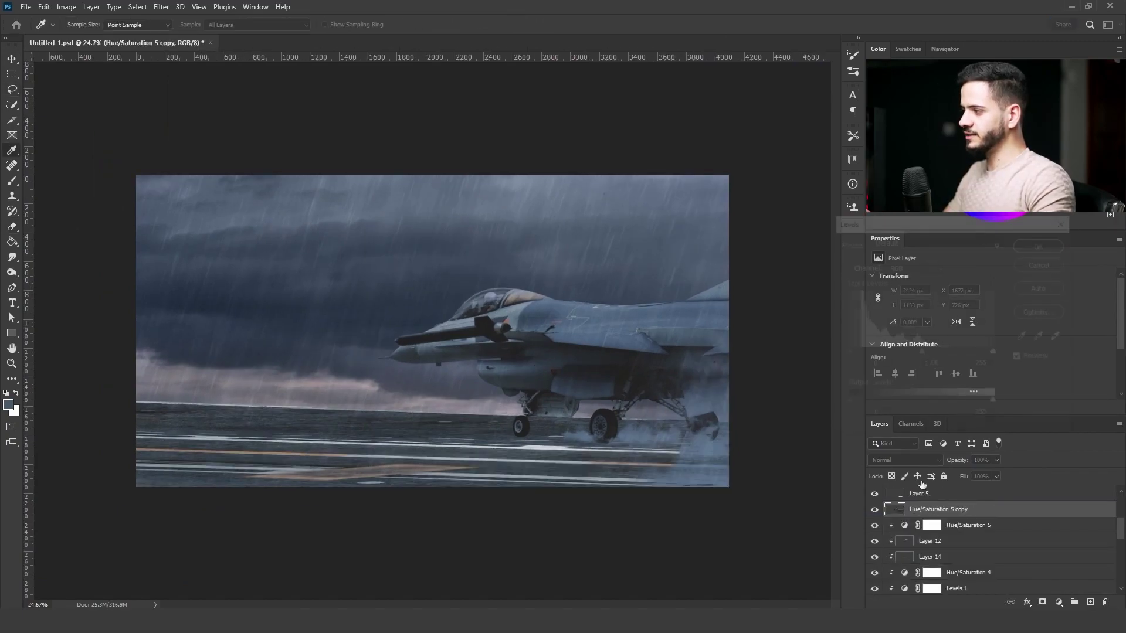
key("ctrl+l")
left_click_drag(995, 353, 962, 354)
left_click_drag(846, 353, 908, 351)
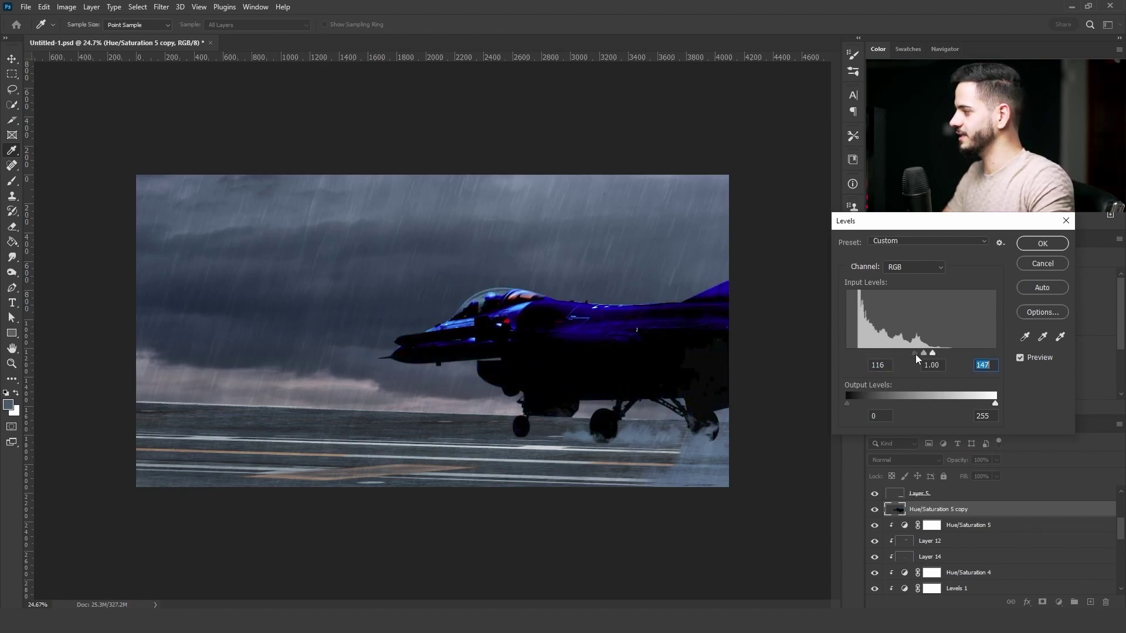
left_click(1030, 244)
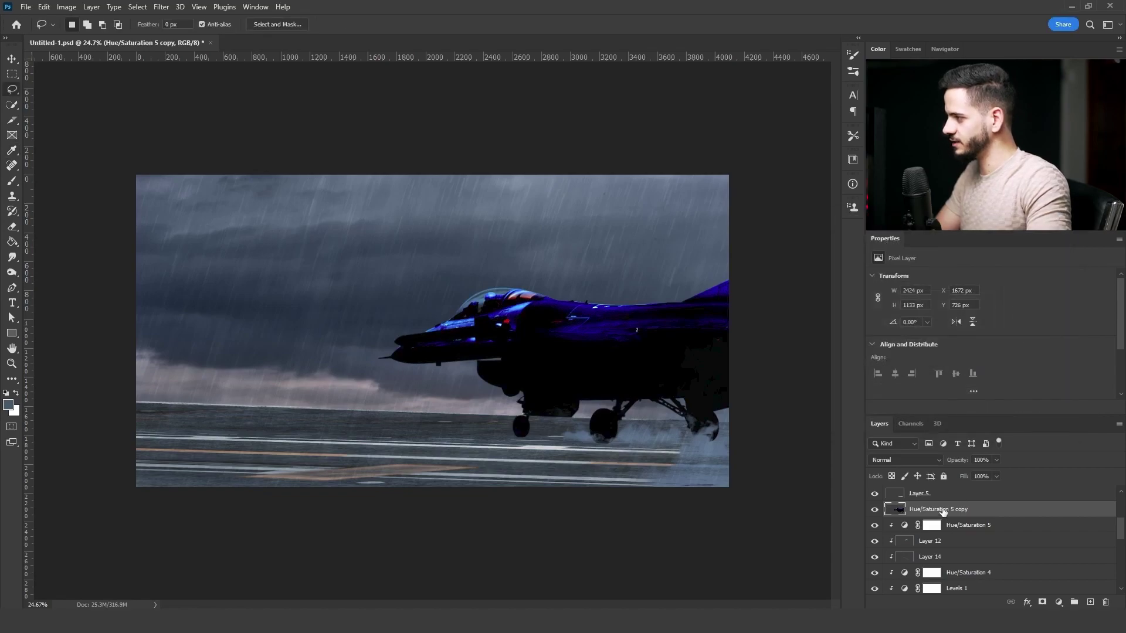
key("ctrl+shift+u")
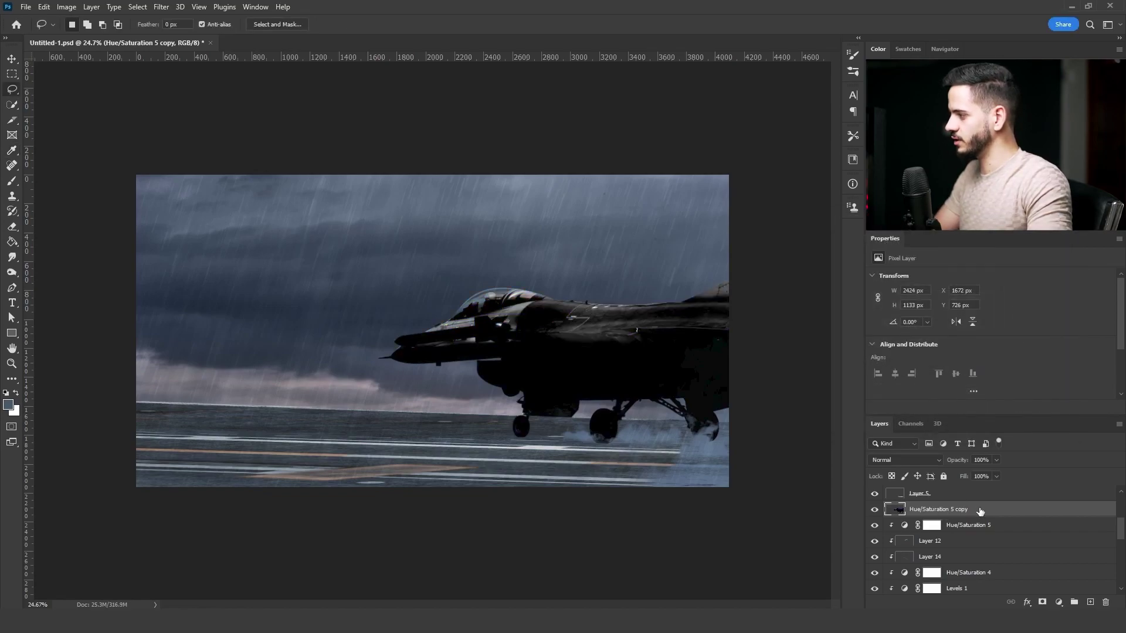
- Duplicate the black-and-white jet layer, hide its dark pixels with Blend If and set the highlights layer to Screen
key("ctrl+j")
double_click(980, 509)
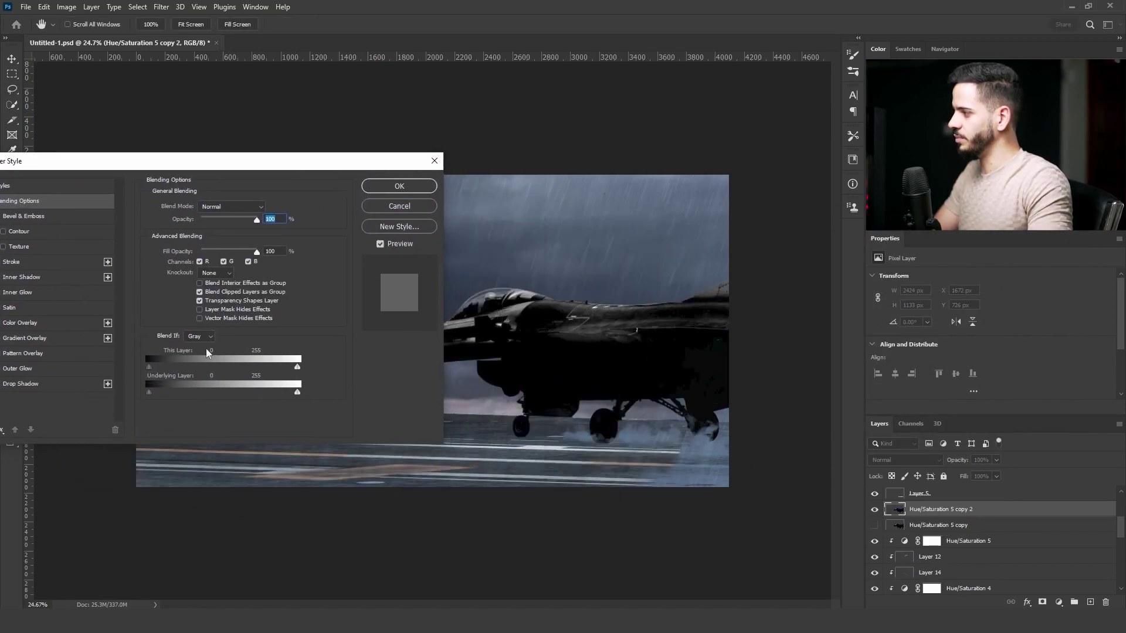
left_click_drag(149, 367, 178, 366)
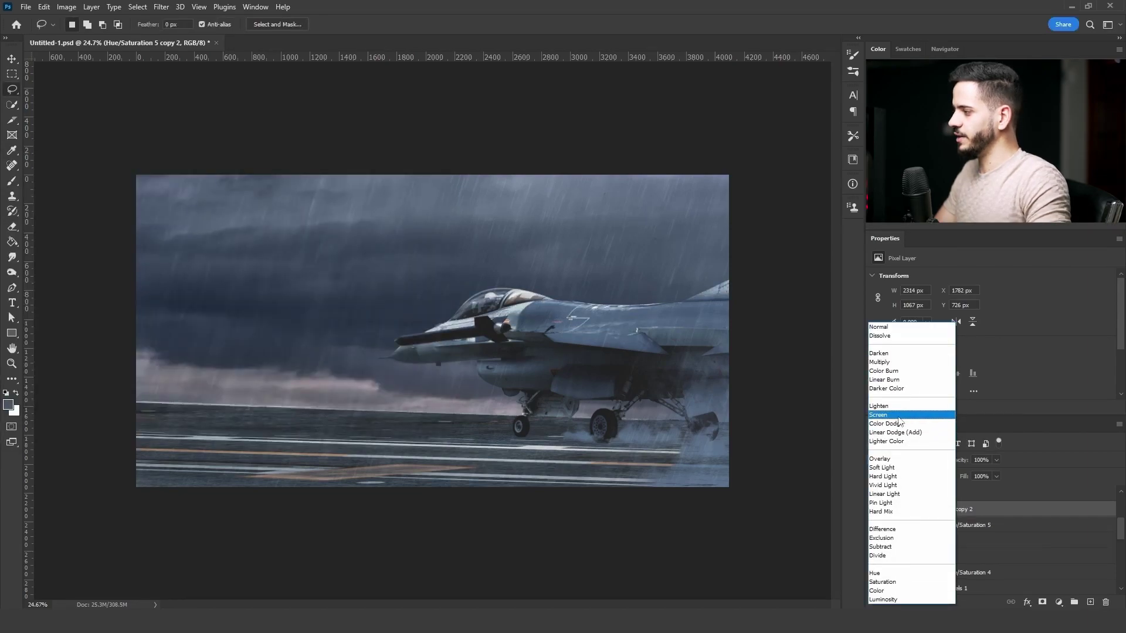
left_click(900, 416)
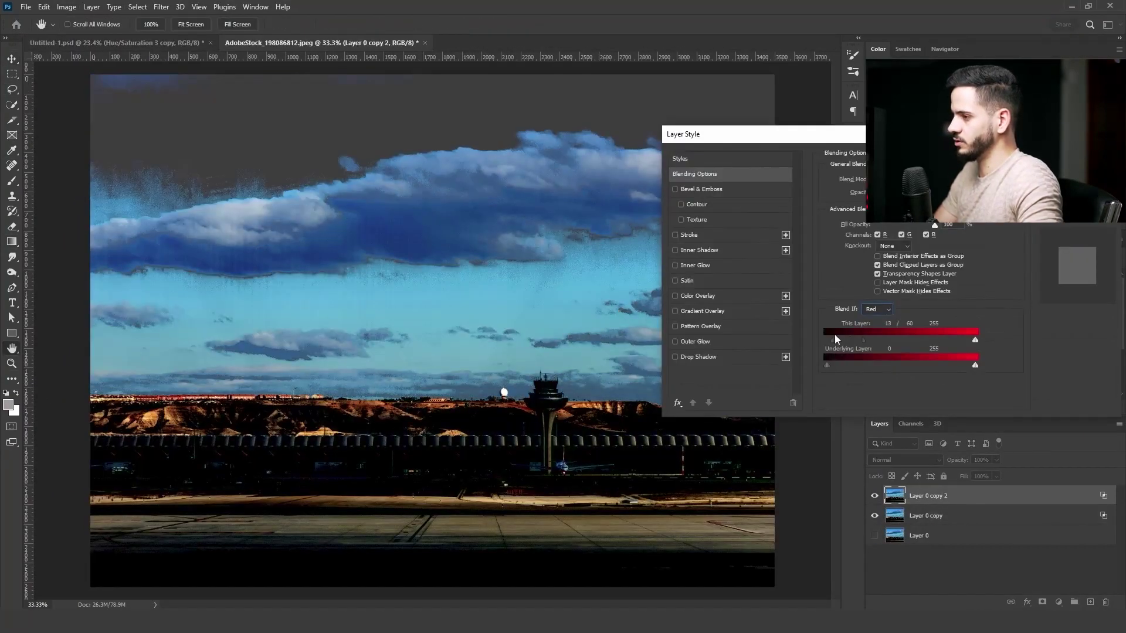
- Adjust Layer 0 copy 2's Blend If on the Red channel in the cloud photo, splitting This Layer's shadows at 13 and 60
left_click(878, 309)
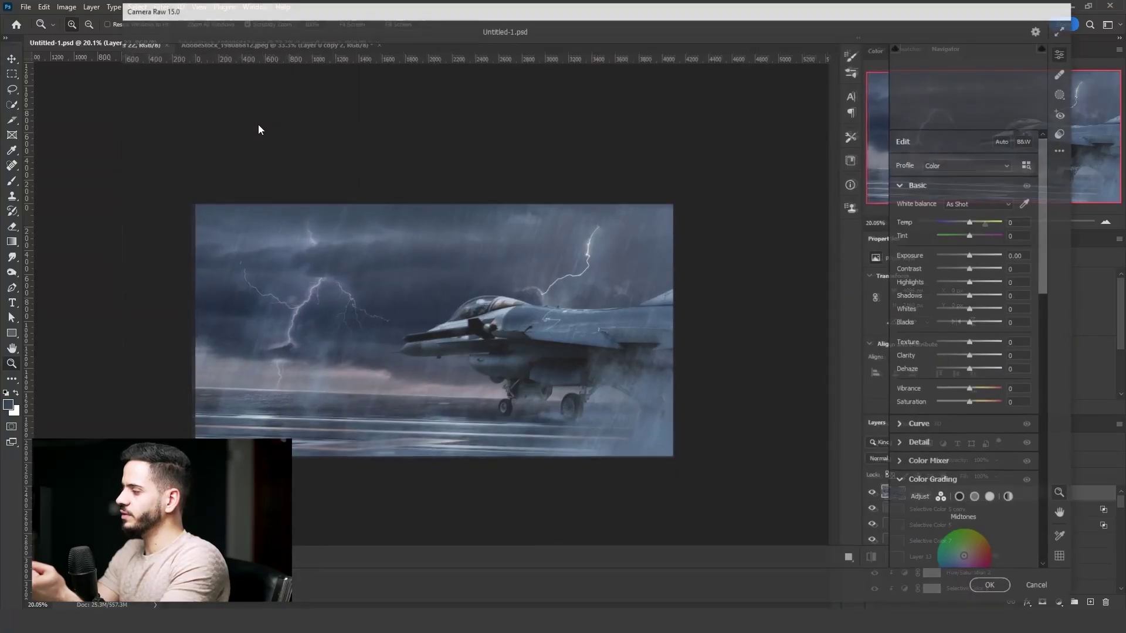
scroll(505, 327, "down", 7)
scroll(486, 323, "up", 4)
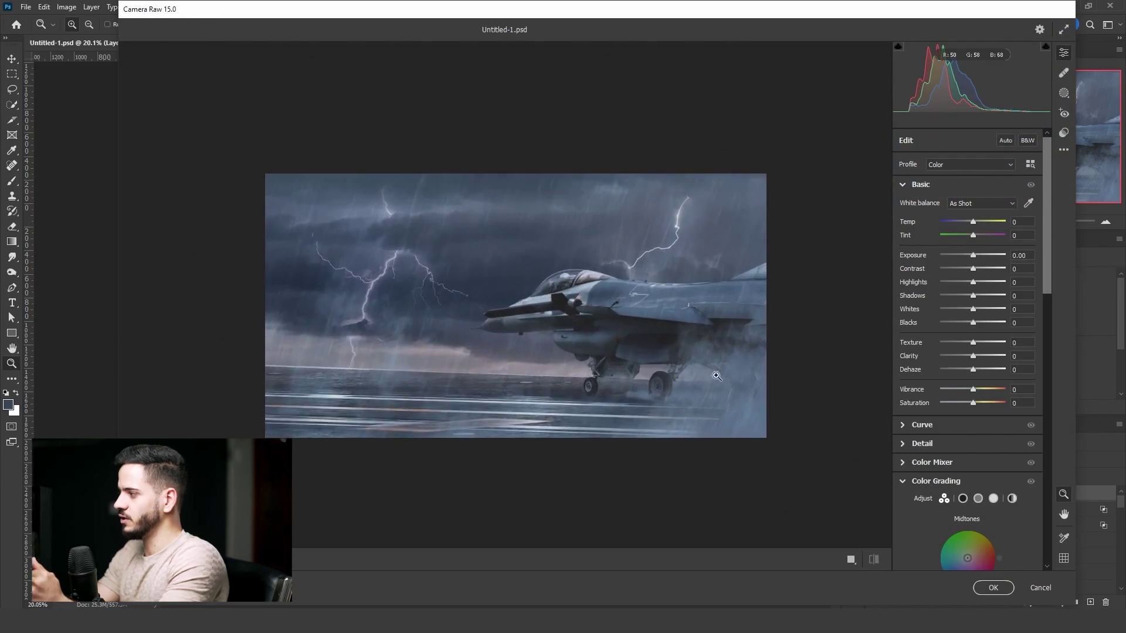
- Tint the Color Grading highlights yellow and the shadows blue, and return the midtones to neutral
scroll(1015, 420, "down", 4)
scroll(1016, 420, "down", 3)
scroll(1015, 410, "up", 2)
left_click_drag(1005, 299, 1008, 302)
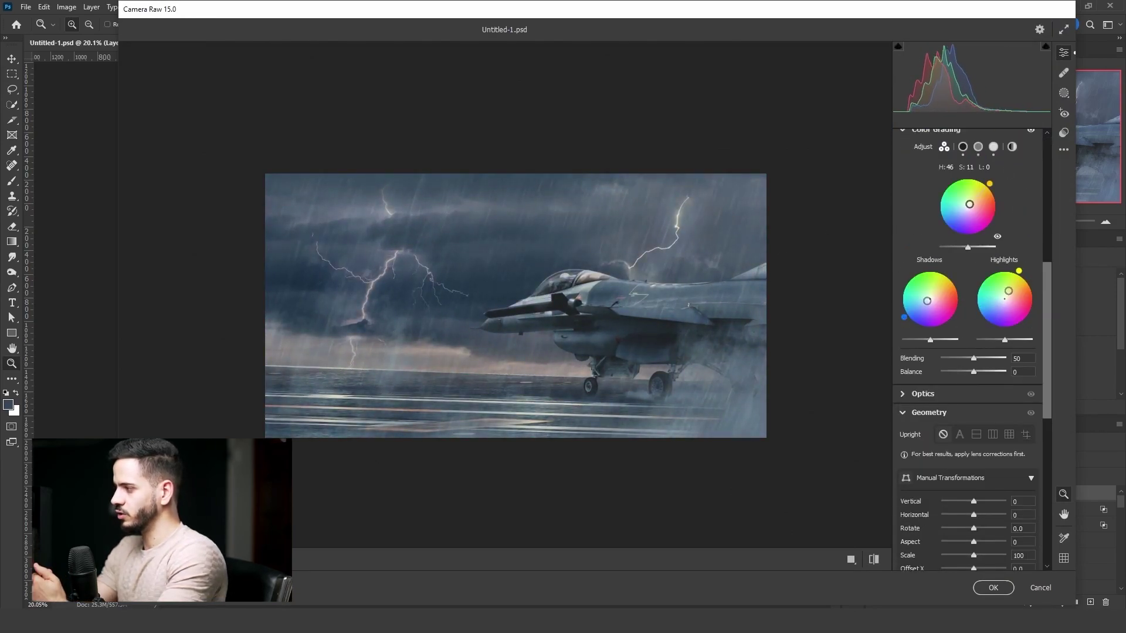
left_click_drag(999, 209, 989, 185)
left_click_drag(990, 270, 1022, 273)
scroll(543, 270, "down", 3)
scroll(543, 270, "up", 5)
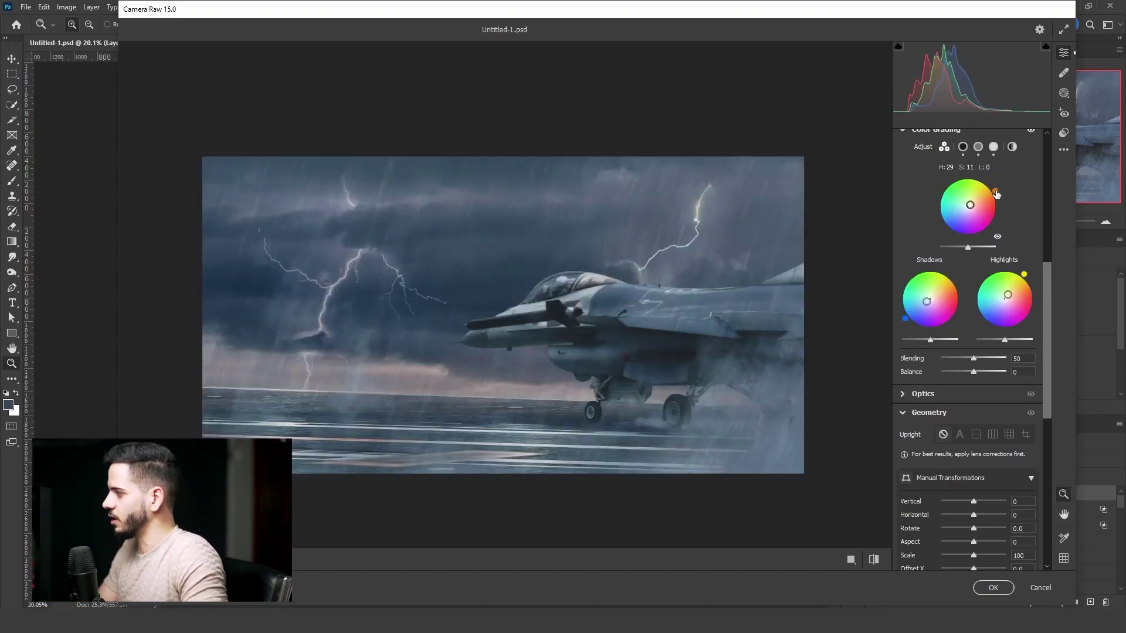
left_click_drag(969, 204, 967, 206)
- Set Exposure +0.30, Contrast +20 and Clarity +39, and calibrate Red Primary to Hue -14, Saturation +19 and Blue Primary to Hue -21, Saturation +14
scroll(491, 240, "down", 7)
scroll(498, 234, "up", 6)
scroll(937, 281, "up", 5)
scroll(598, 286, "down", 4)
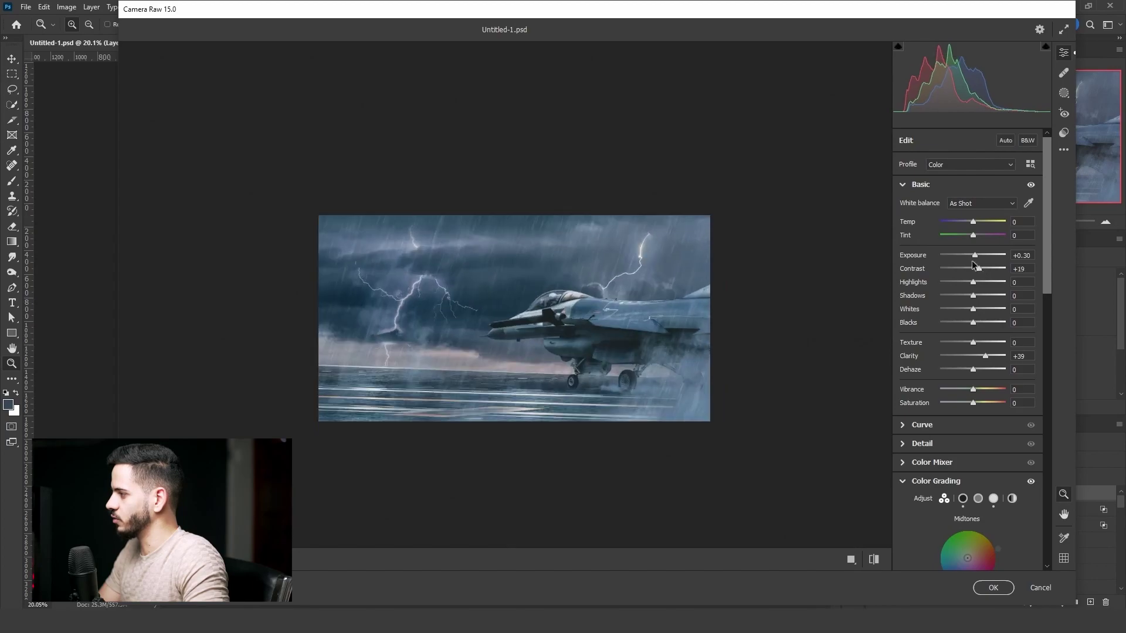
scroll(967, 496, "down", 15)
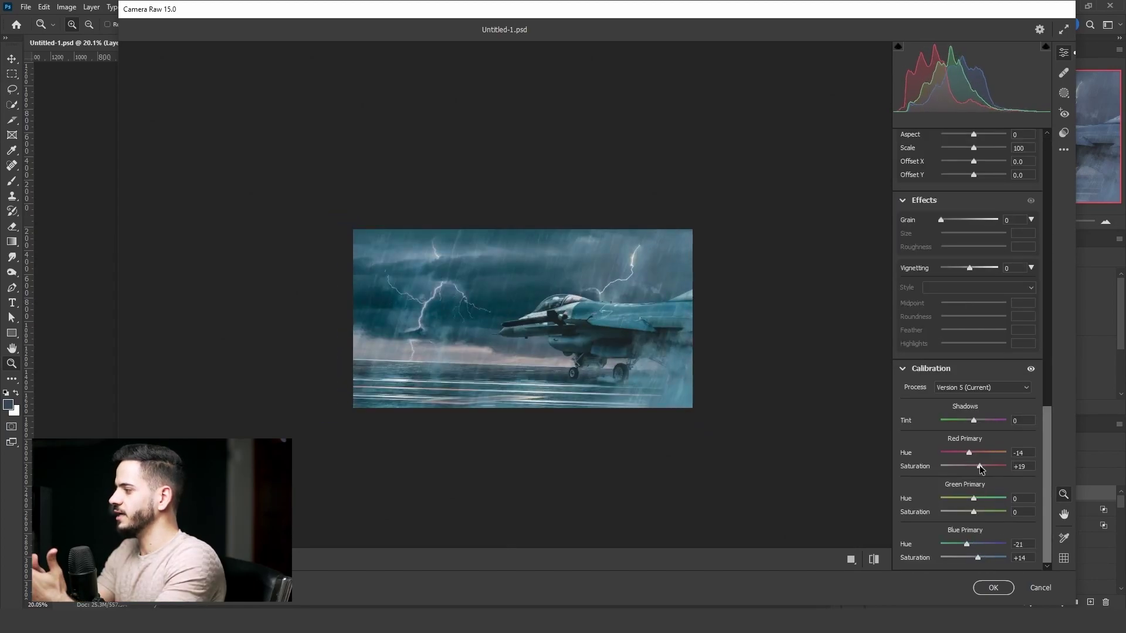
scroll(962, 527, "up", 15)
- Sharpen the composite in the Detail settings with an amount of 131
left_click(922, 388)
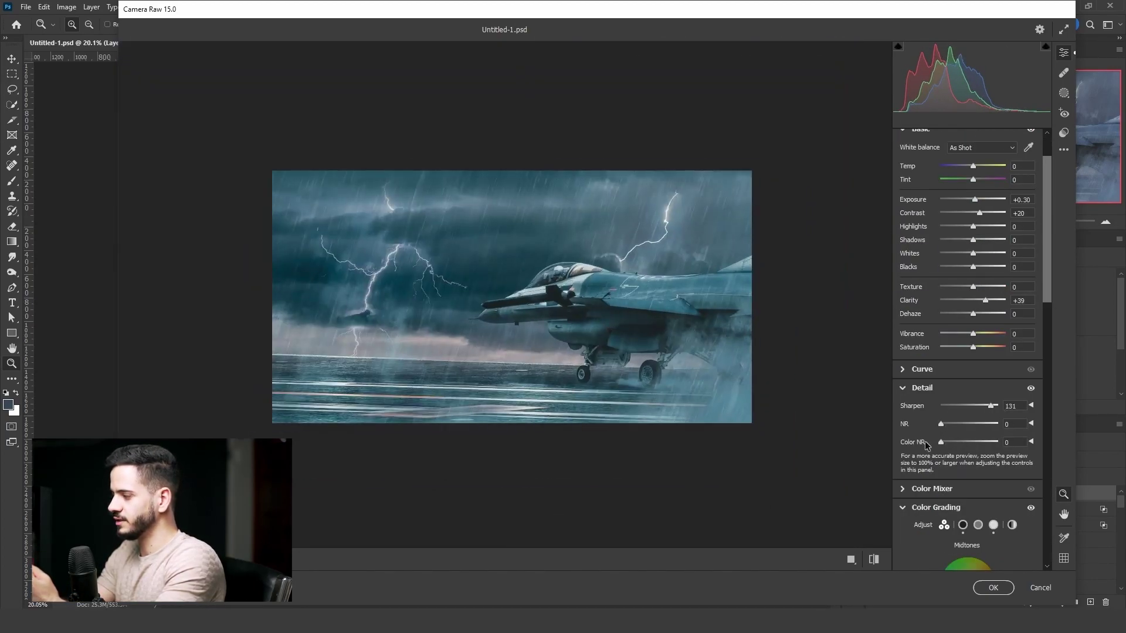
scroll(564, 301, "up", 2)
scroll(564, 301, "down", 1)
left_click(1030, 406)
left_click(1030, 405)
- Add Grain 20 with Size 50 and Roughness 50, and apply Vignetting -22 with Feather 95
left_click(904, 388)
left_click(905, 425)
left_click_drag(941, 501, 951, 501)
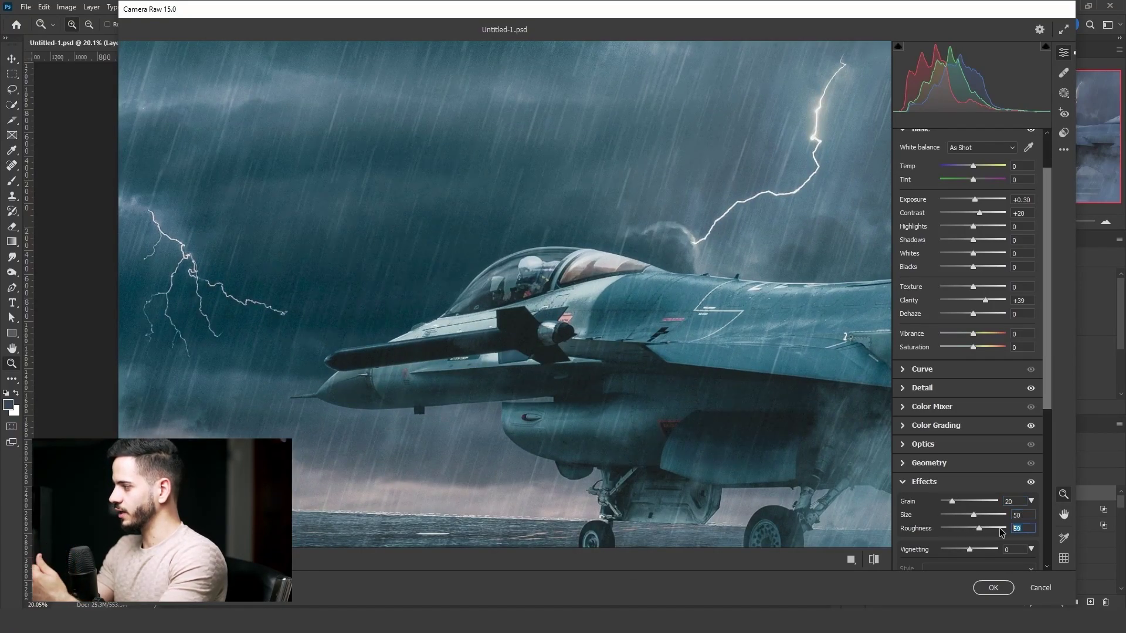
scroll(1001, 532, "down", 5)
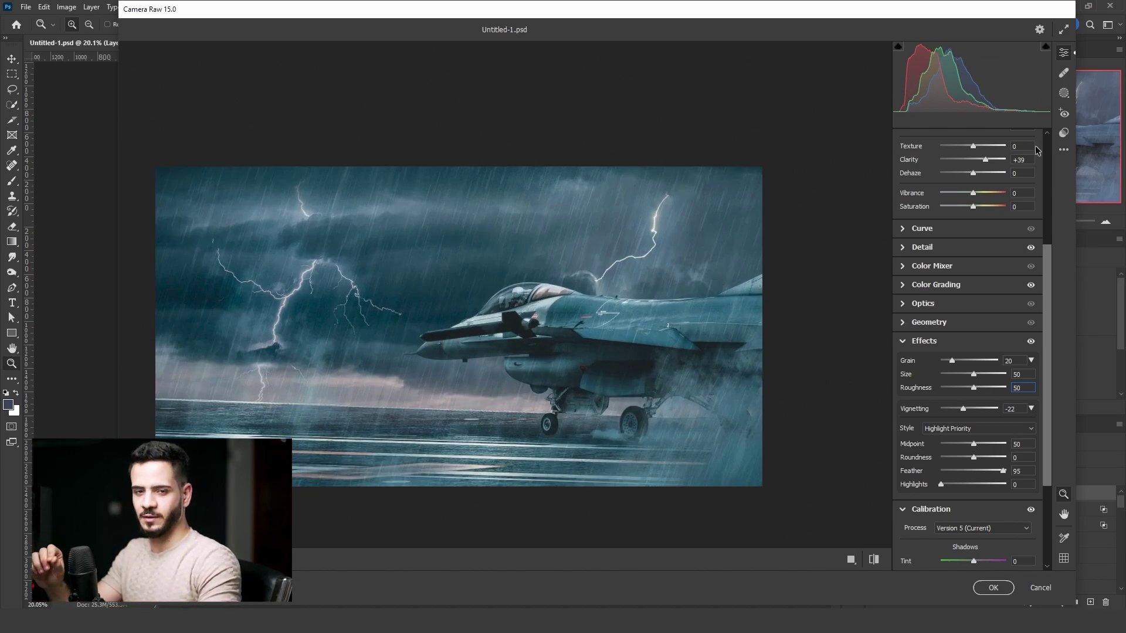
- Save the Camera Raw settings to a file with all setting groups included
left_click(1063, 150)
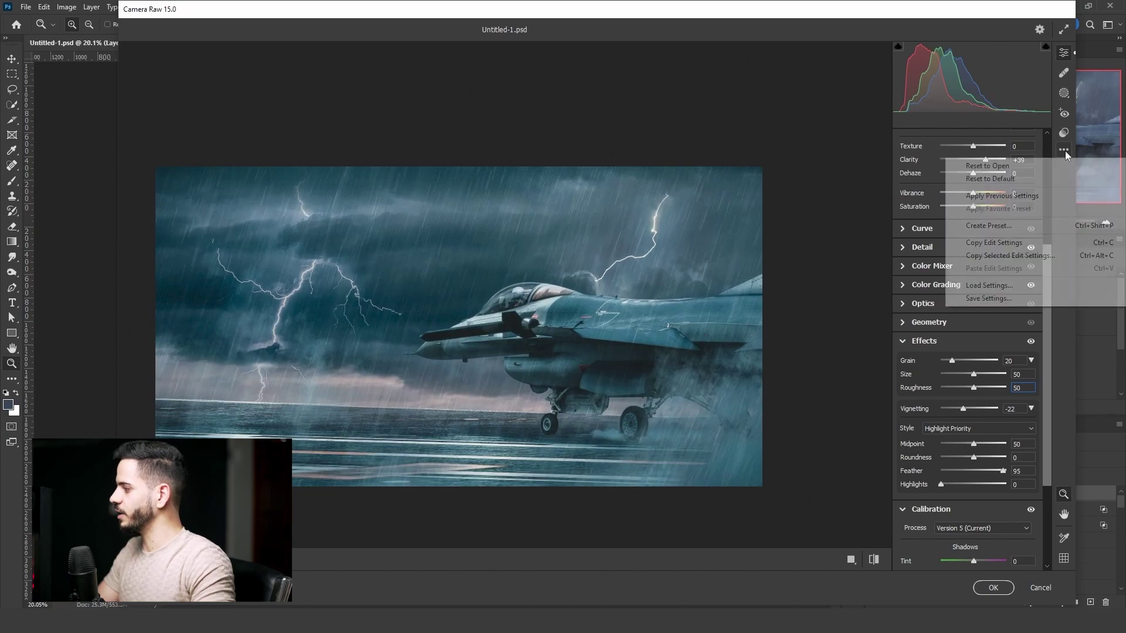
left_click(1002, 299)
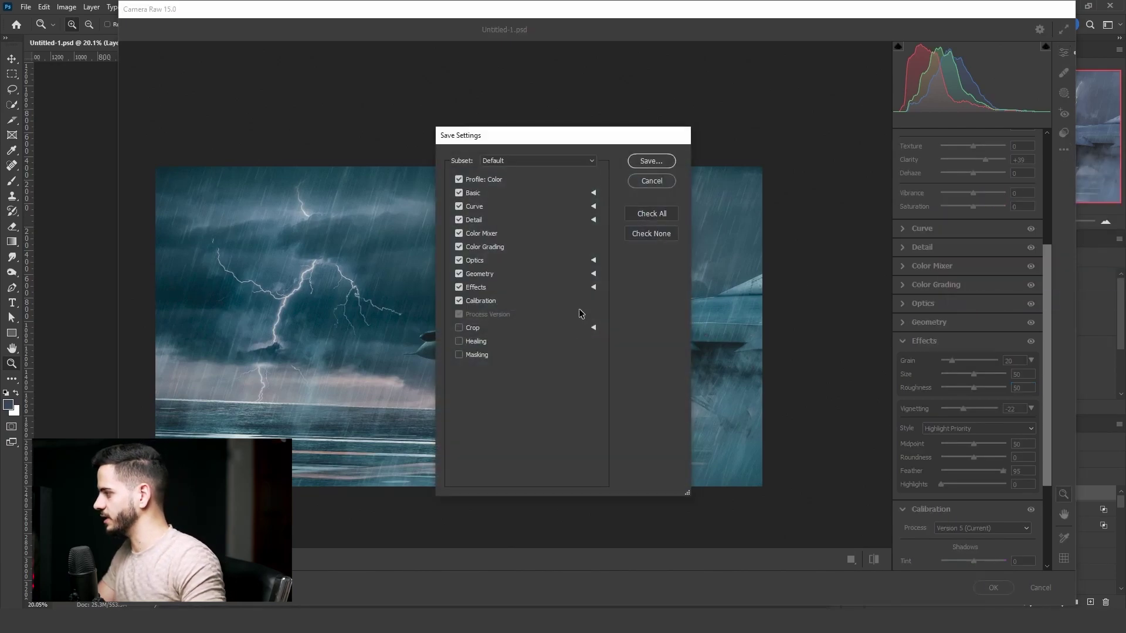
left_click(651, 215)
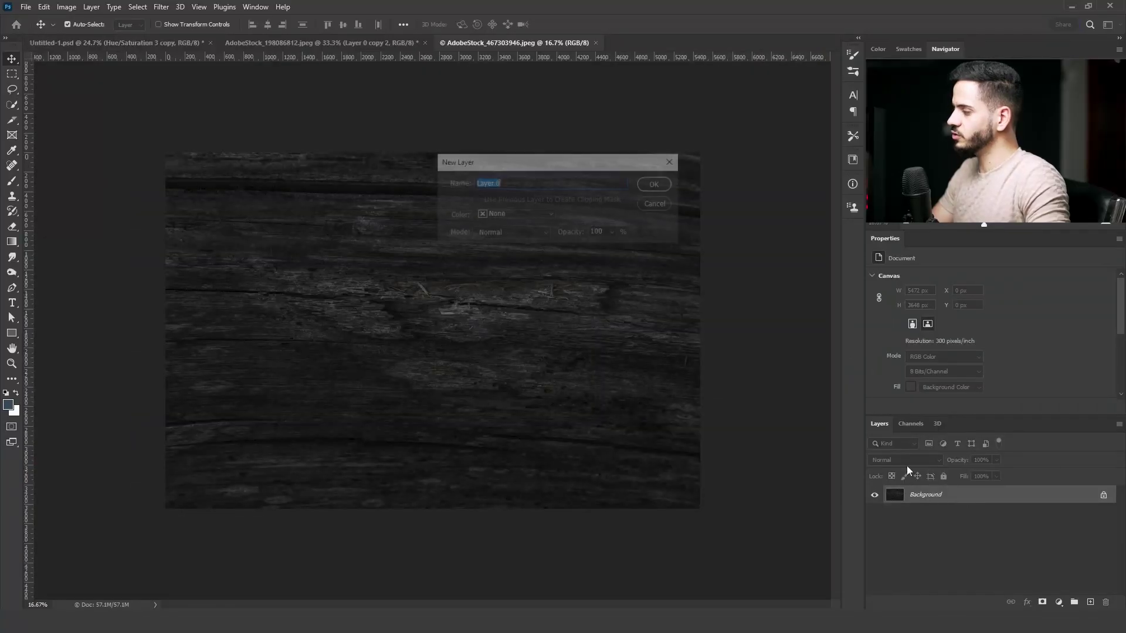
key("Return")
- Work along the deck's horizon and limit Layer 24's highlights with Blend If, splitting This Layer at 162 and 227
double_click(997, 494)
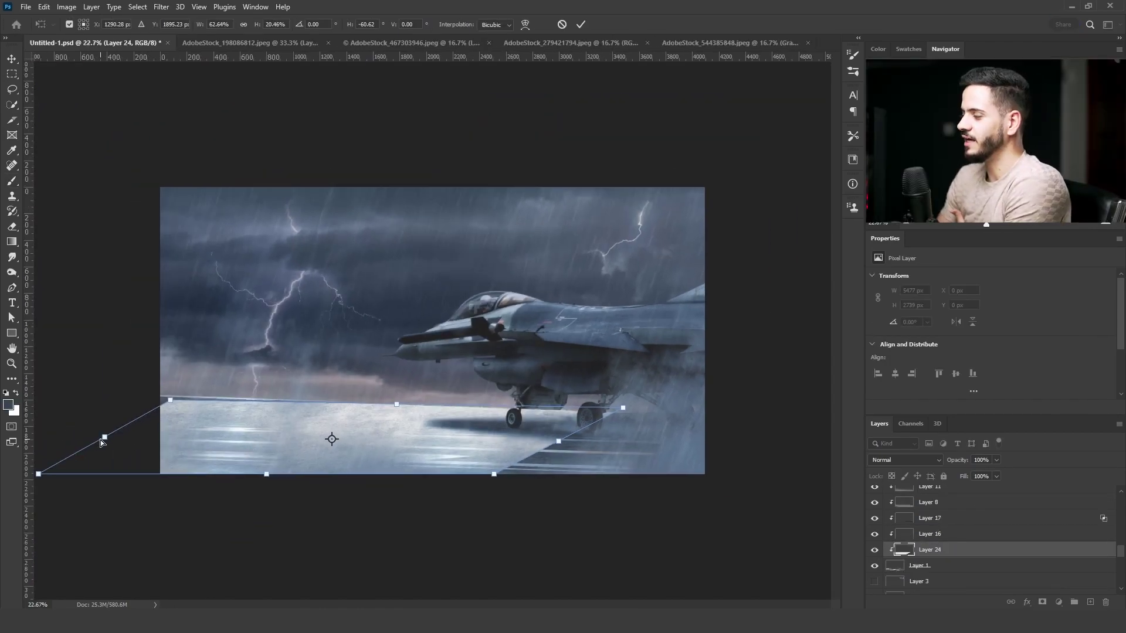
left_click_drag(100, 440, 58, 436)
left_click_drag(554, 450, 747, 449)
left_click_drag(405, 445, 409, 449)
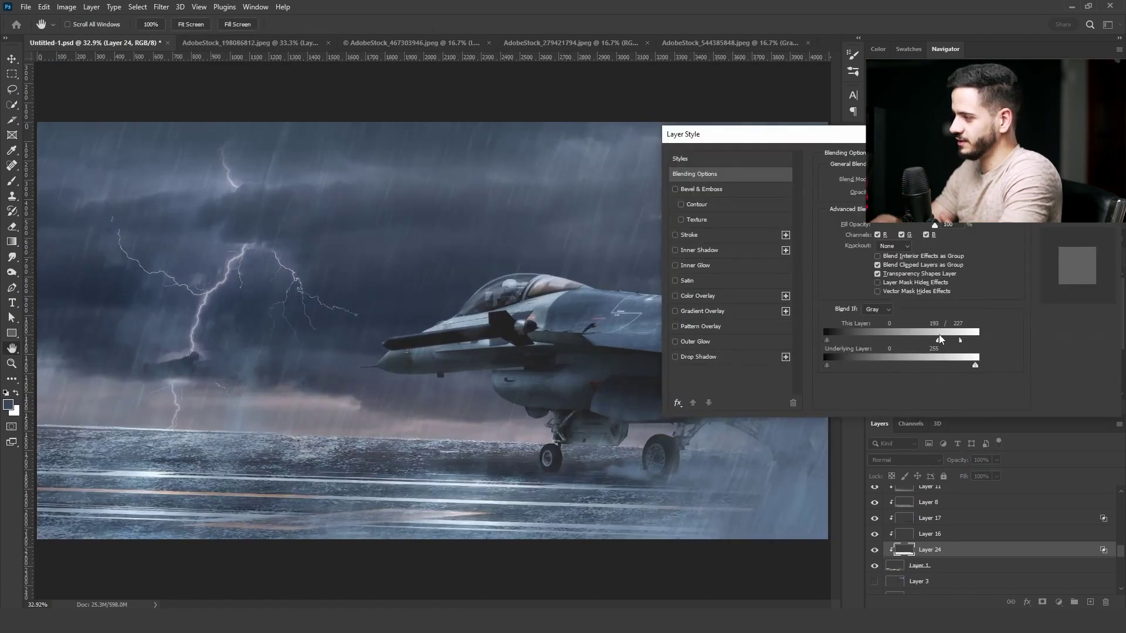
left_click_drag(937, 338, 929, 337)
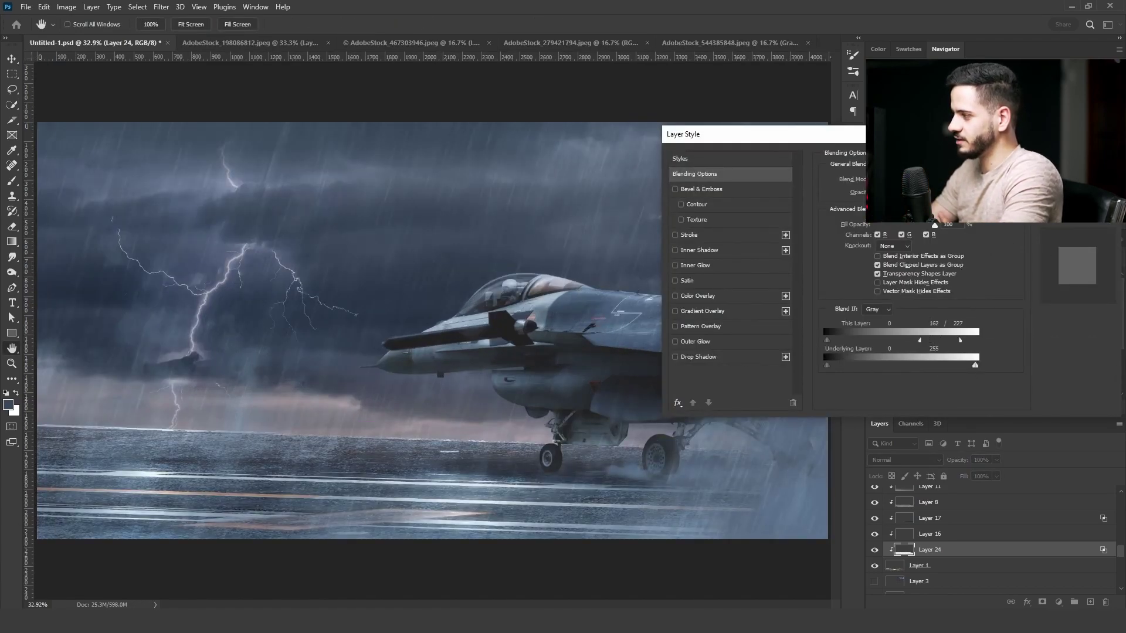
key("Return")
- Convert Layer 24 to a Smart Object, rasterize it to bake in the blending, and open its blend mode choices
right_click(943, 549)
left_click(994, 216)
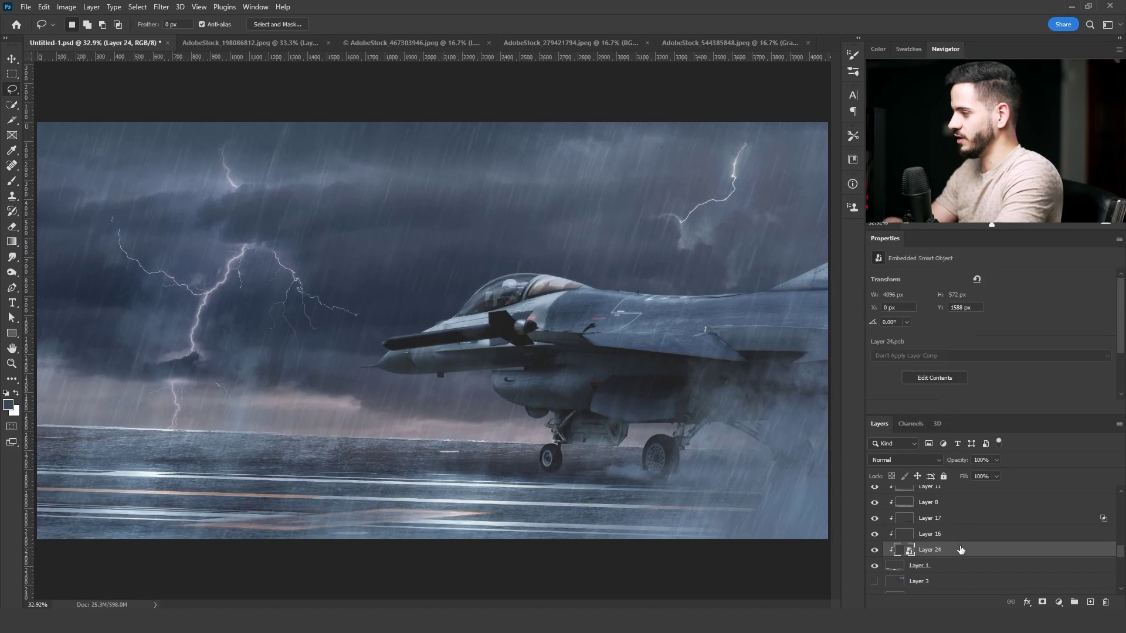
right_click(958, 546)
left_click(1011, 258)
left_click(876, 459)
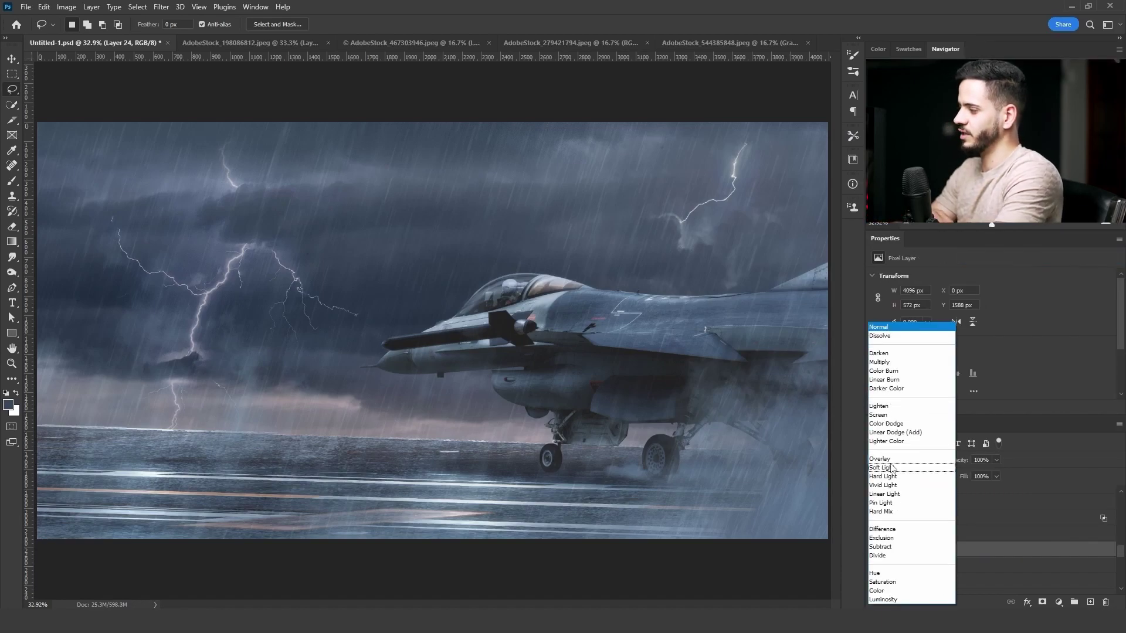
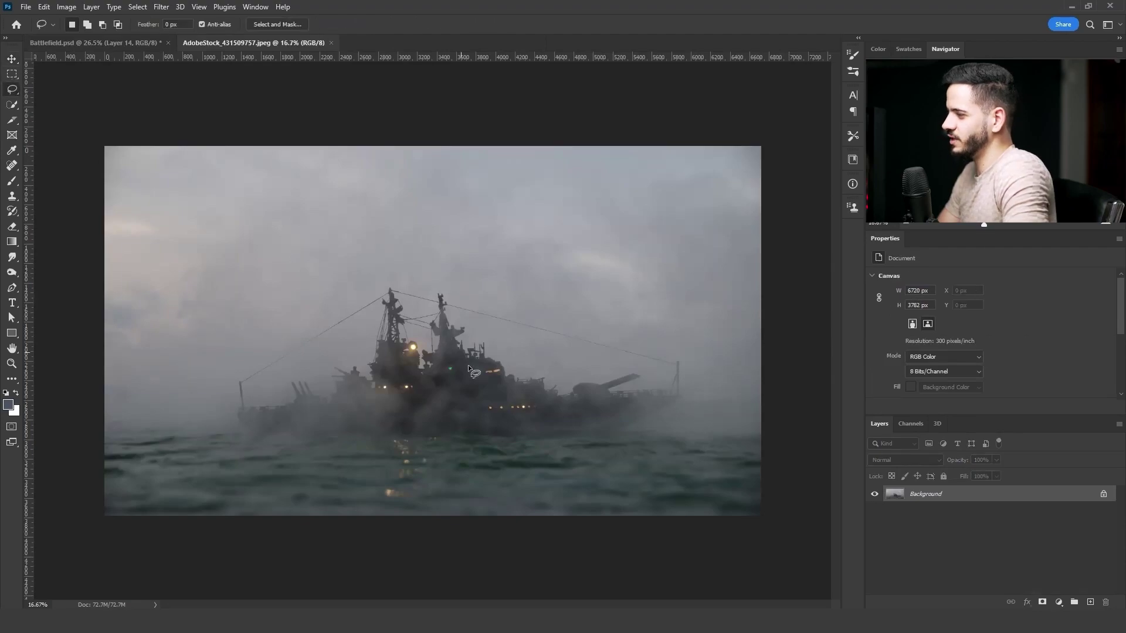
- Lasso the glowing mast lamp in the ship photo, place it by the jet's cockpit and outline its glow with an elliptical selection
left_click_drag(417, 370, 380, 374)
left_click_drag(543, 313, 551, 318)
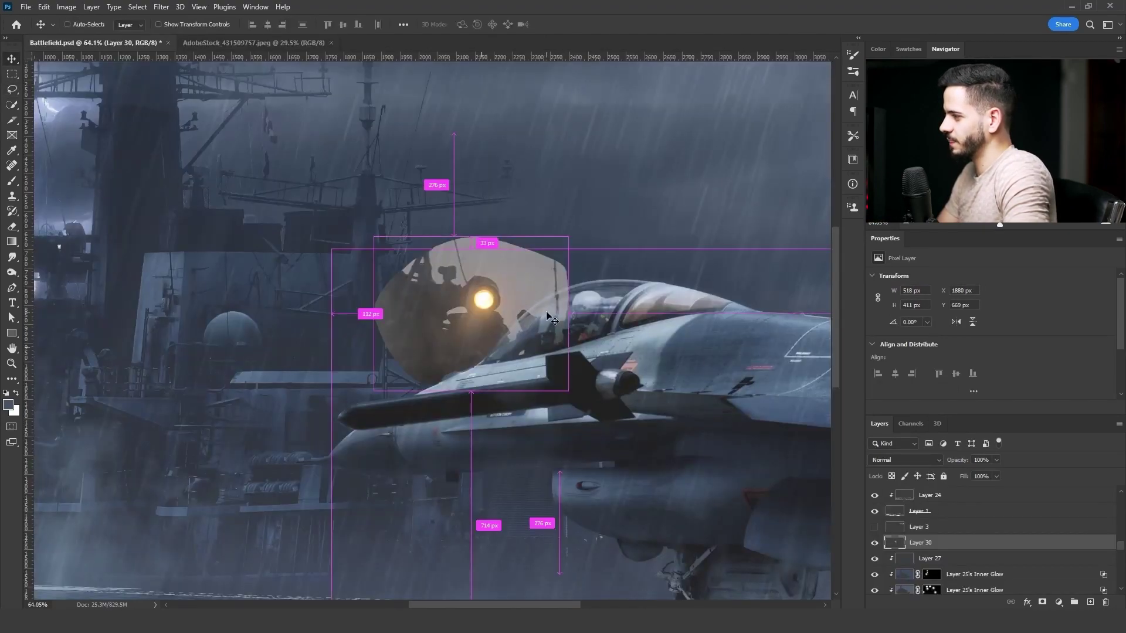
right_click(13, 75)
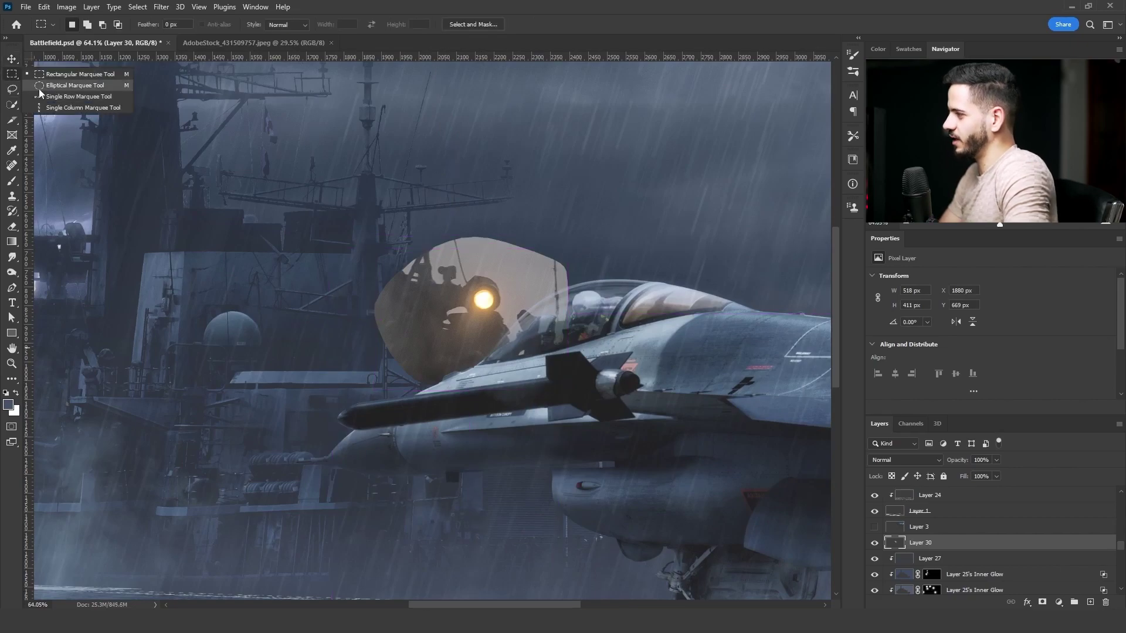
left_click(40, 85)
left_click_drag(465, 278, 519, 293)
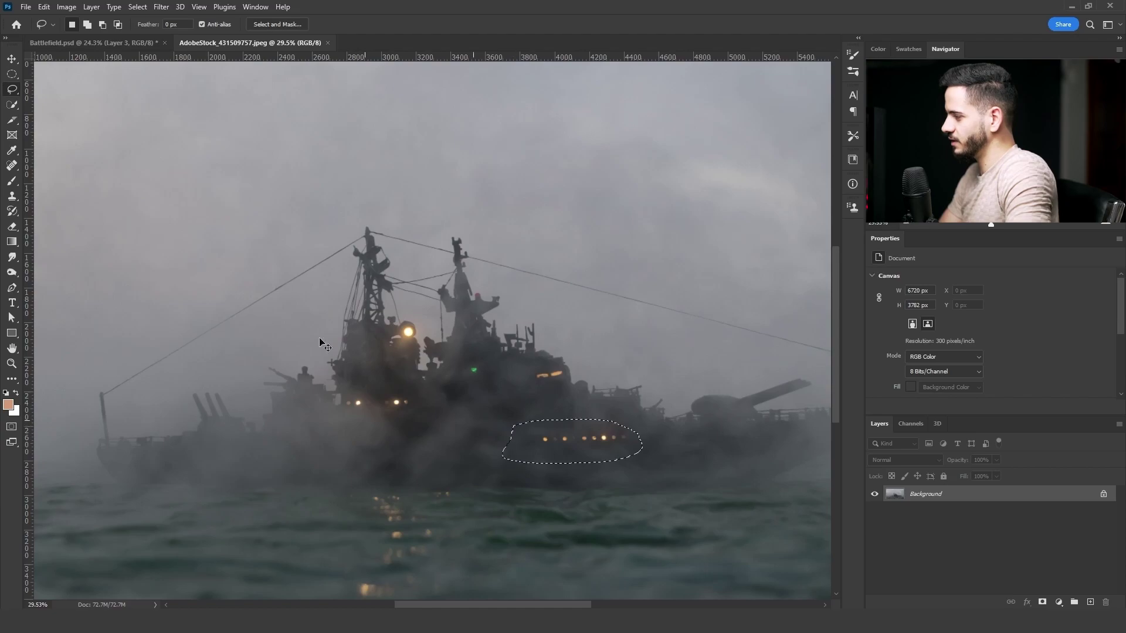
- Bring the ship's row of window lights into Battlefield.psd and set their Levels inputs to 59, 0.83 and 255
left_click(85, 44)
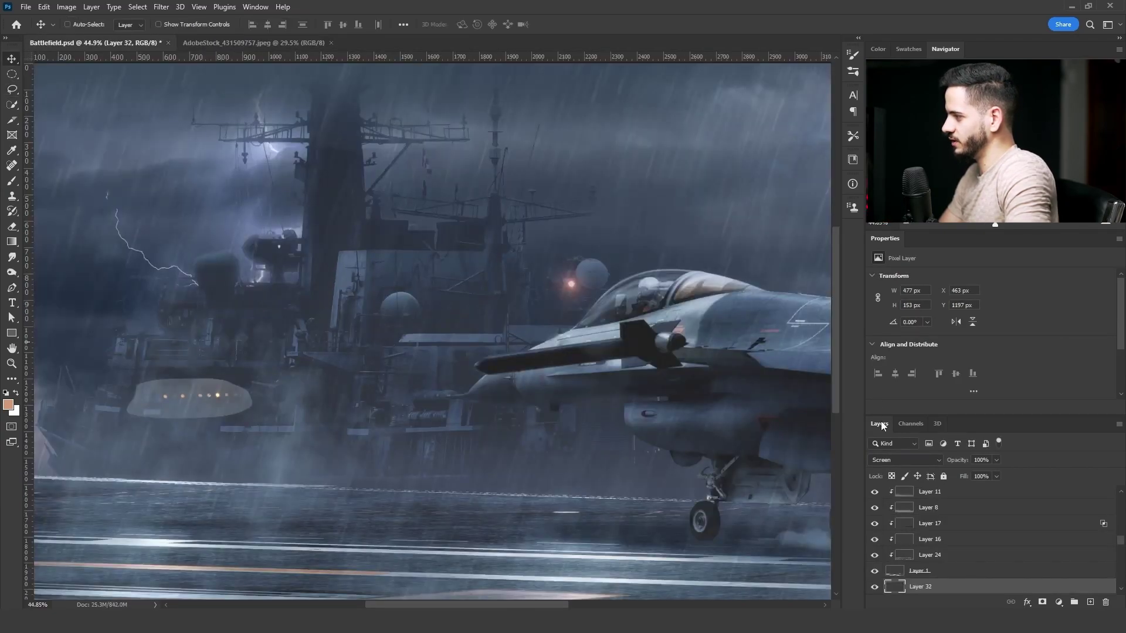
key("ctrl+l")
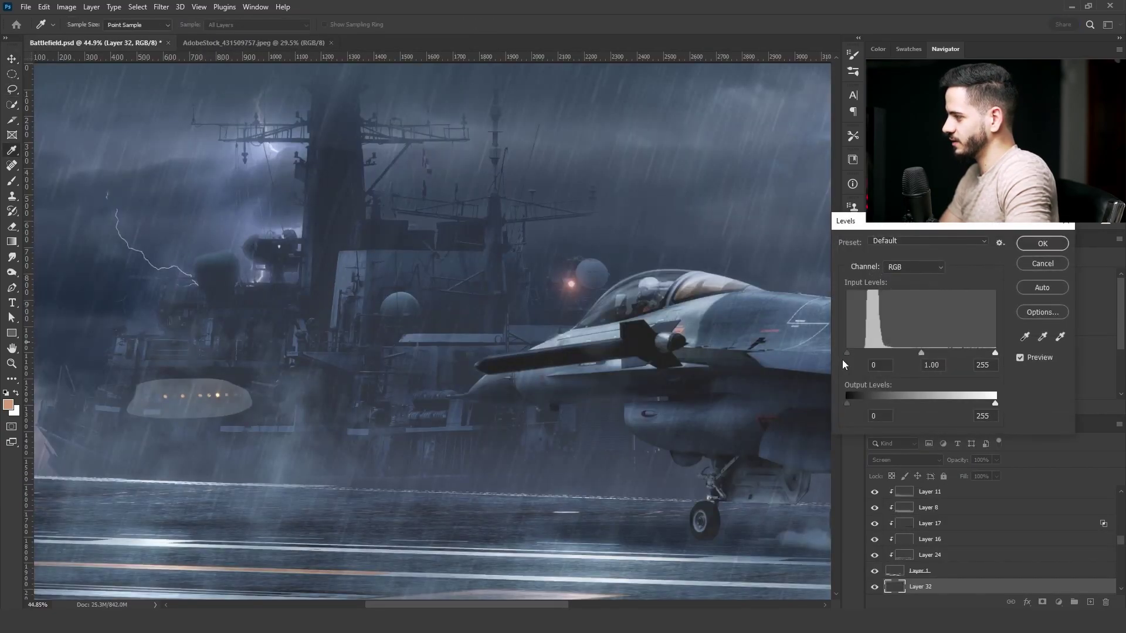
left_click_drag(860, 351, 881, 350)
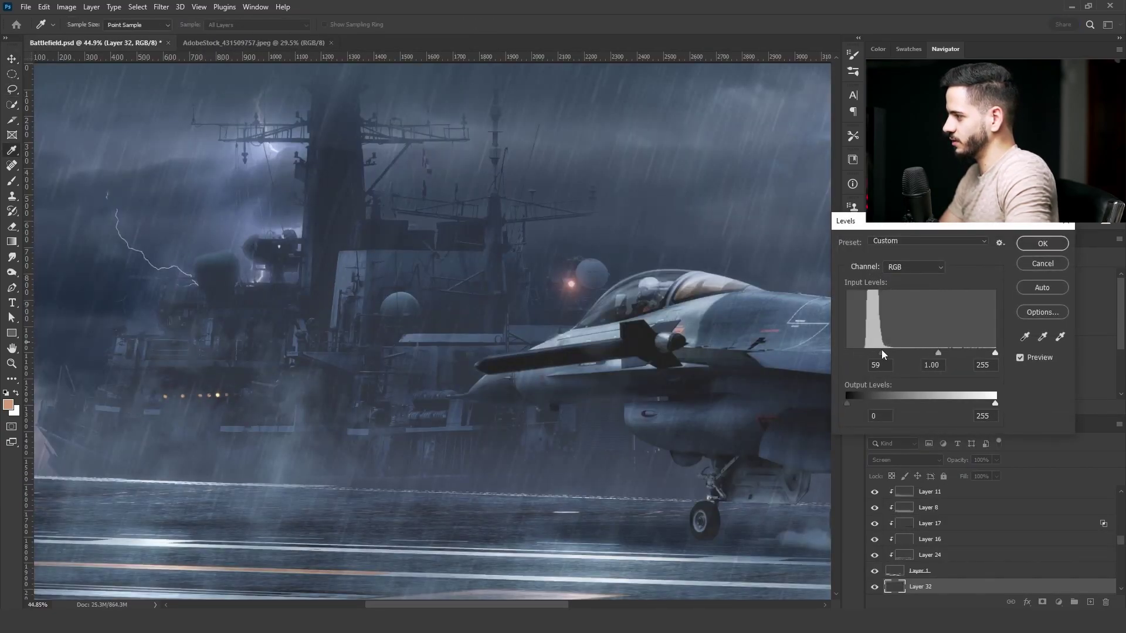
left_click(1042, 243)
key("ctrl+u")
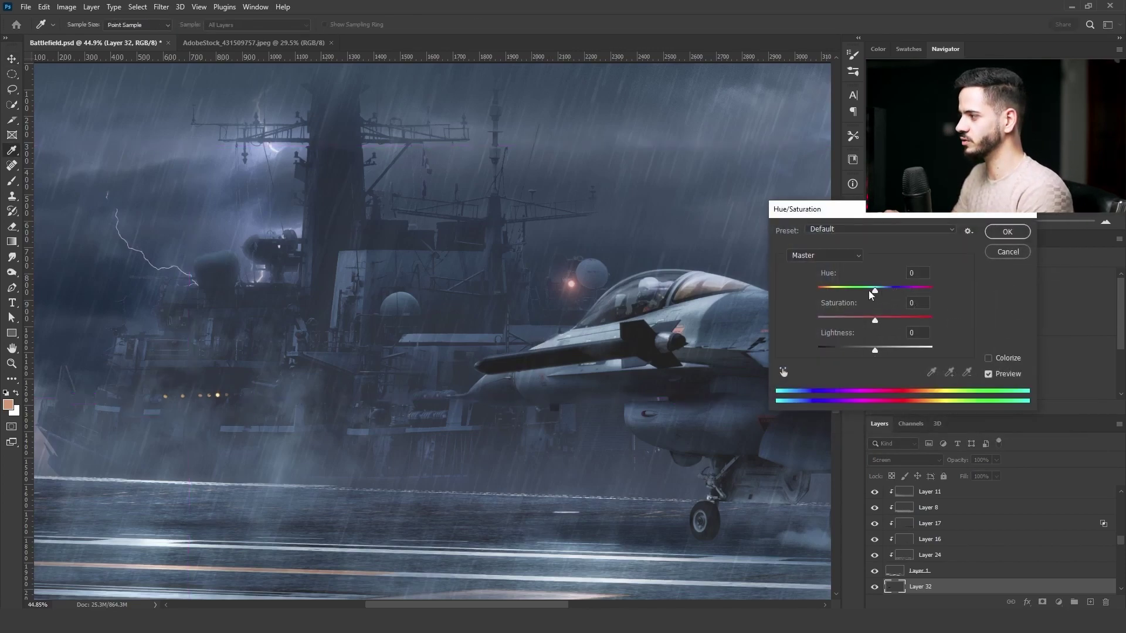
left_click(1008, 252)
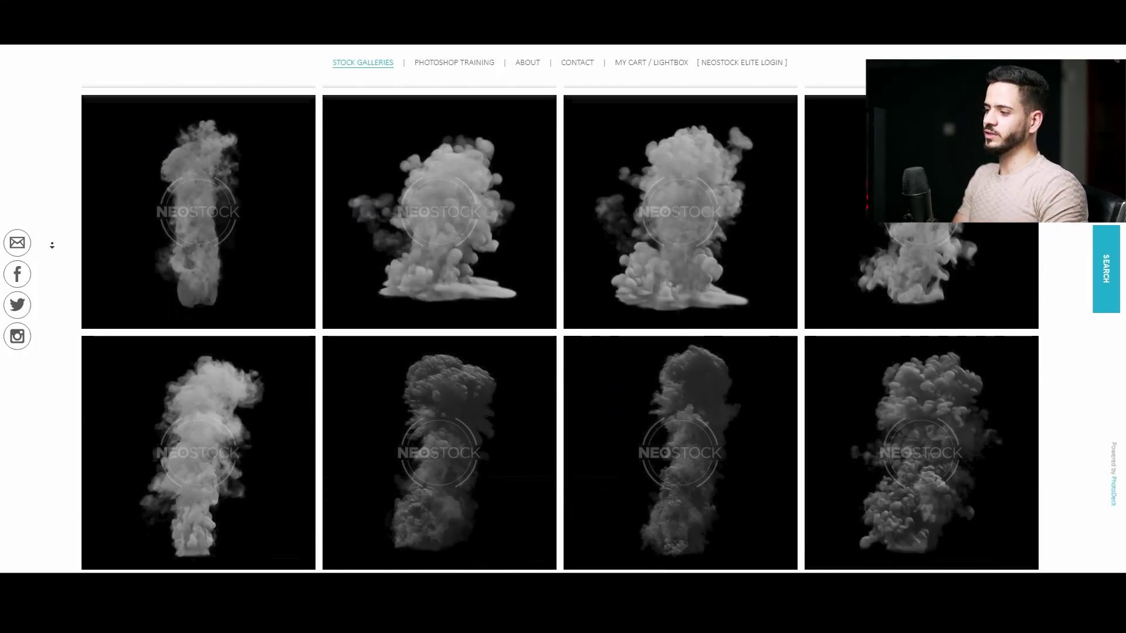
- Browse the Neostock galleries for smoke and fog images
scroll(52, 245, "down", 10)
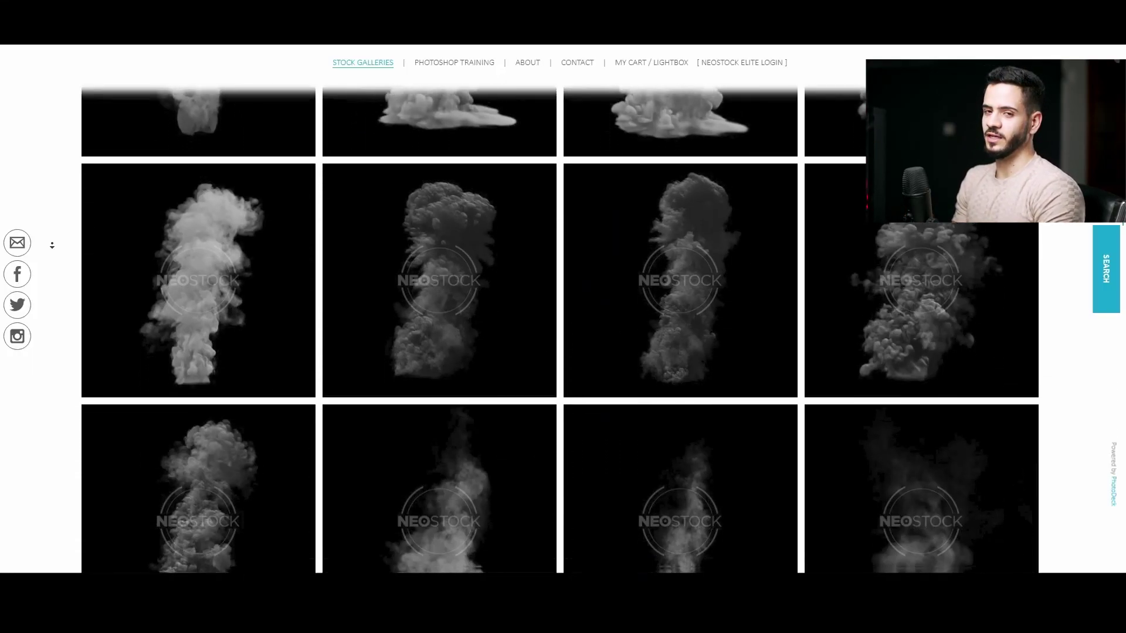
scroll(53, 245, "down", 10)
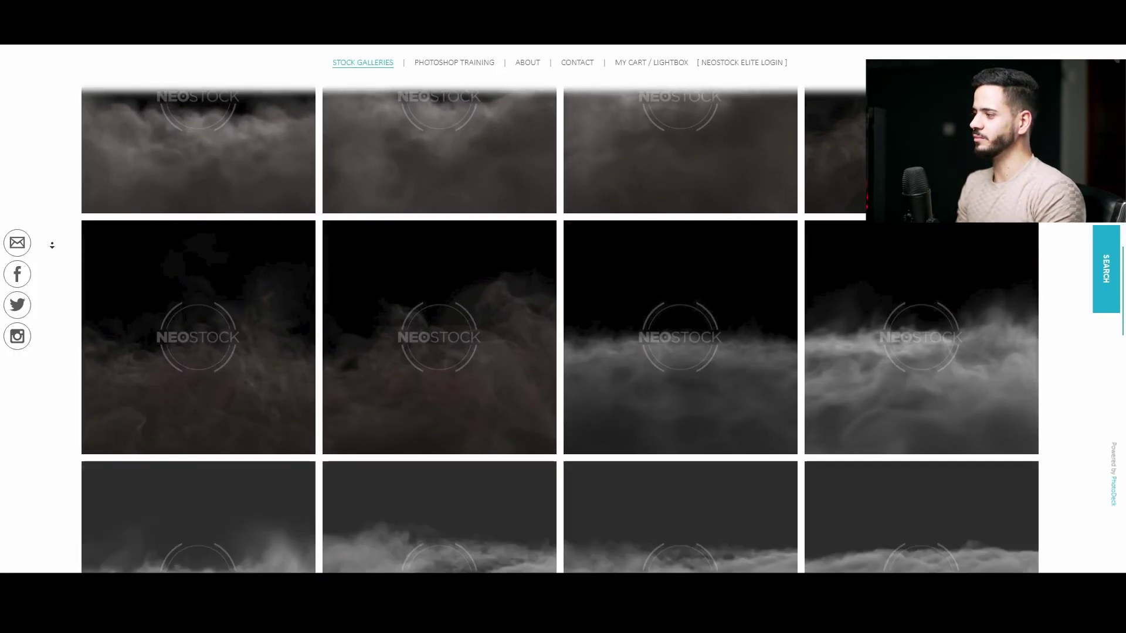
scroll(52, 246, "down", 10)
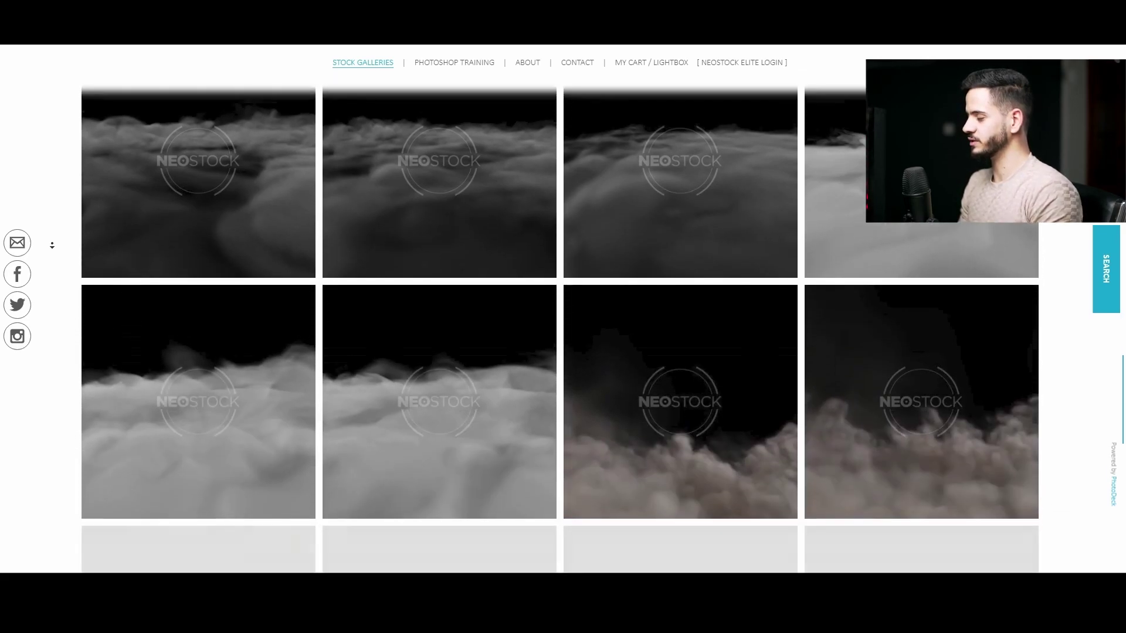
scroll(53, 245, "down", 8)
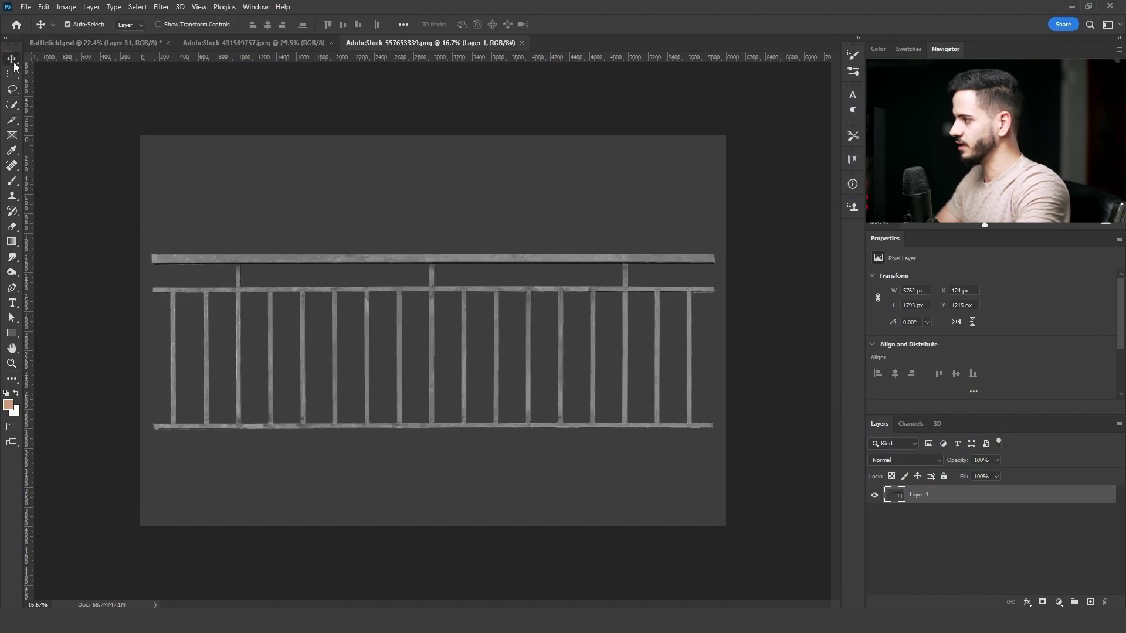
- Bring the railing from AdobeStock_557653339.png into Battlefield.psd, scale it down and duplicate it twice
left_click_drag(46, 80, 401, 395)
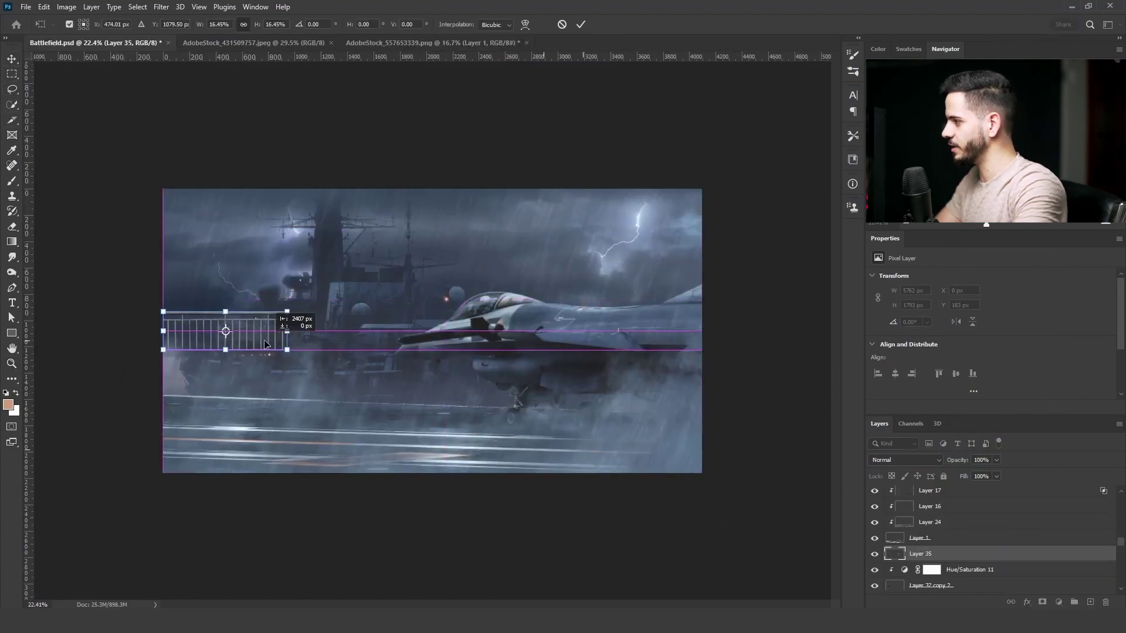
key("Return")
key("ctrl+j")
key("ctrl+t")
left_click_drag(318, 333, 703, 342)
key("Return")
key("ctrl+j")
key("ctrl+t")
key("Return")
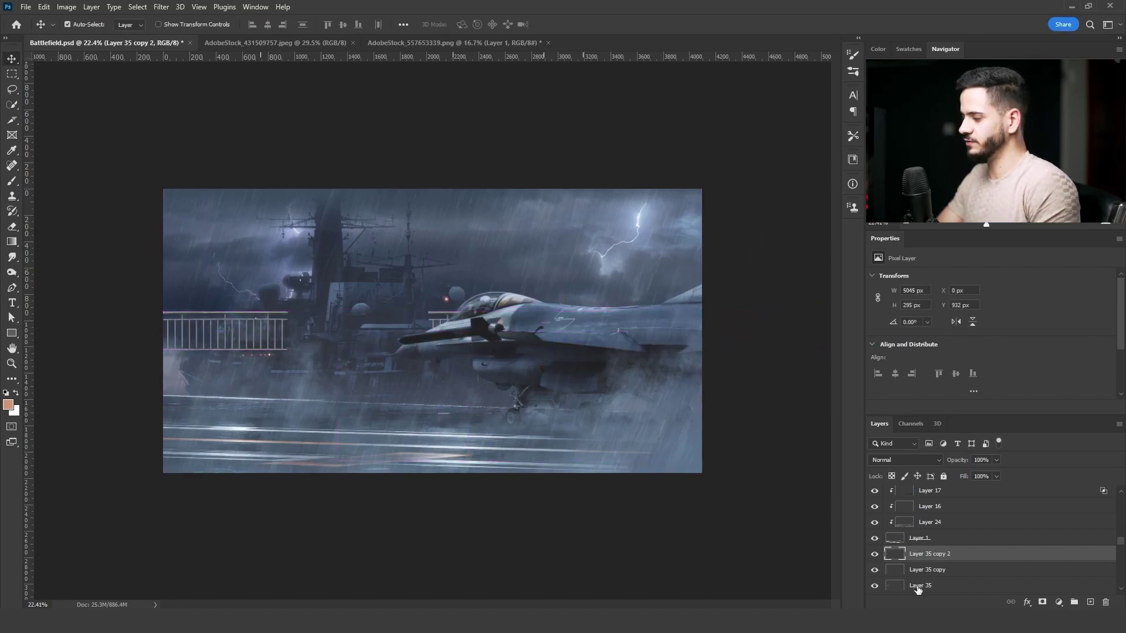
- Shrink the three railing sections further and reposition the separate copies across the scene
left_click(918, 587, "shift")
key("ctrl+t")
left_click_drag(822, 333, 661, 343)
key("Return")
left_click(928, 558)
key("ctrl+t")
key("Return")
- Select all three railing layers, align and distribute them evenly, and lower them to the edge of the carrier deck
left_click(944, 585, "shift")
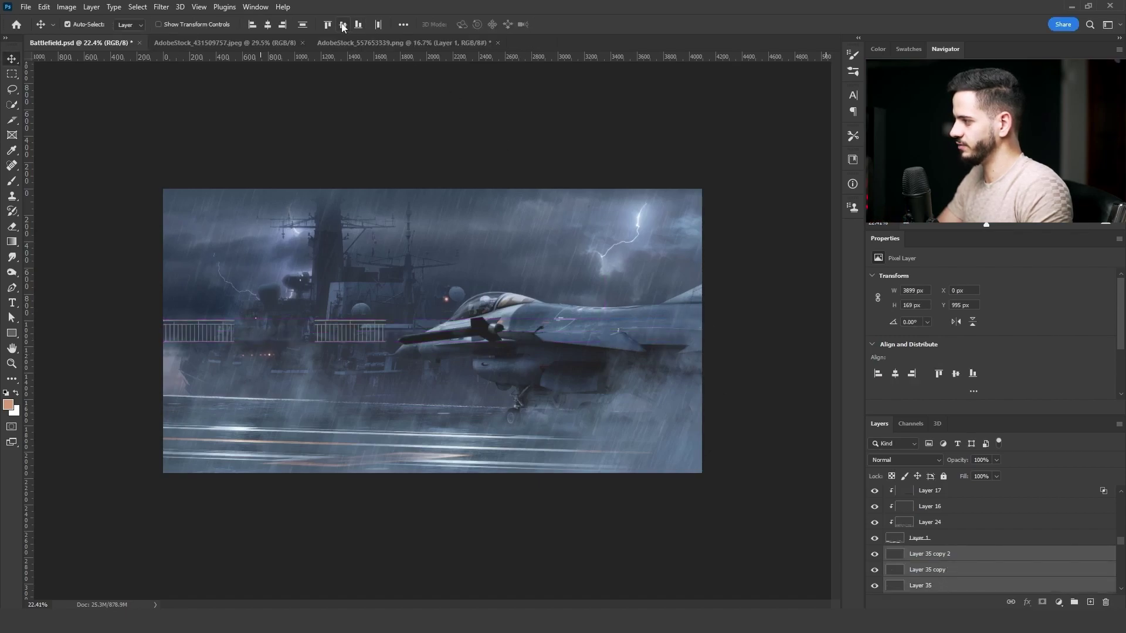
left_click(270, 23)
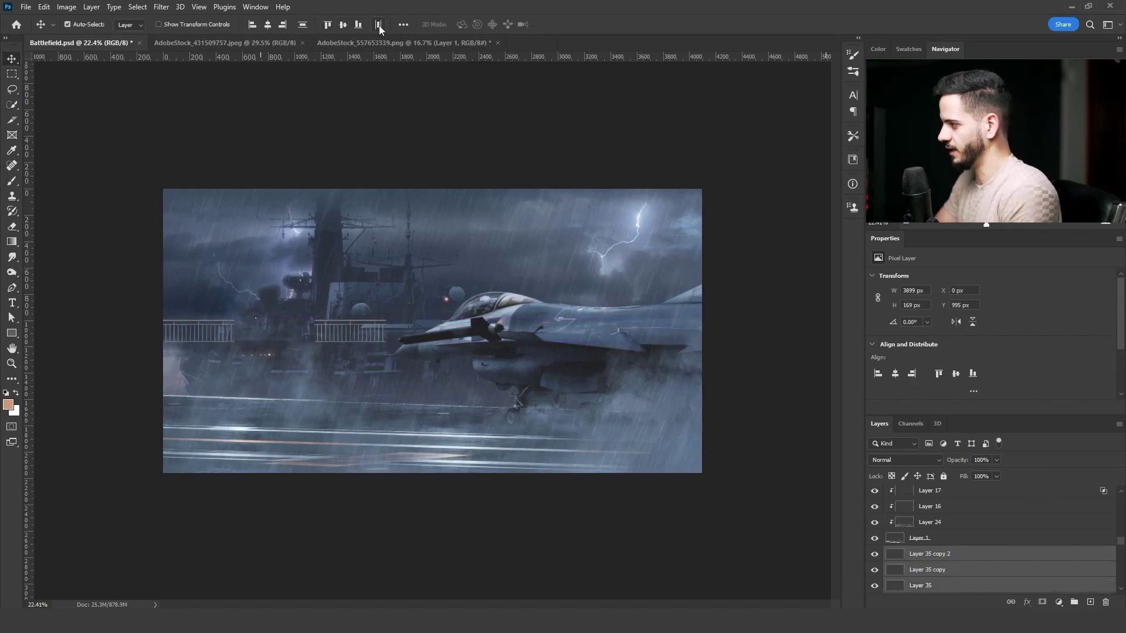
key("ctrl+t")
left_click_drag(506, 339, 506, 391)
left_click_drag(676, 384, 678, 402)
key("Return")
key("ctrl+t")
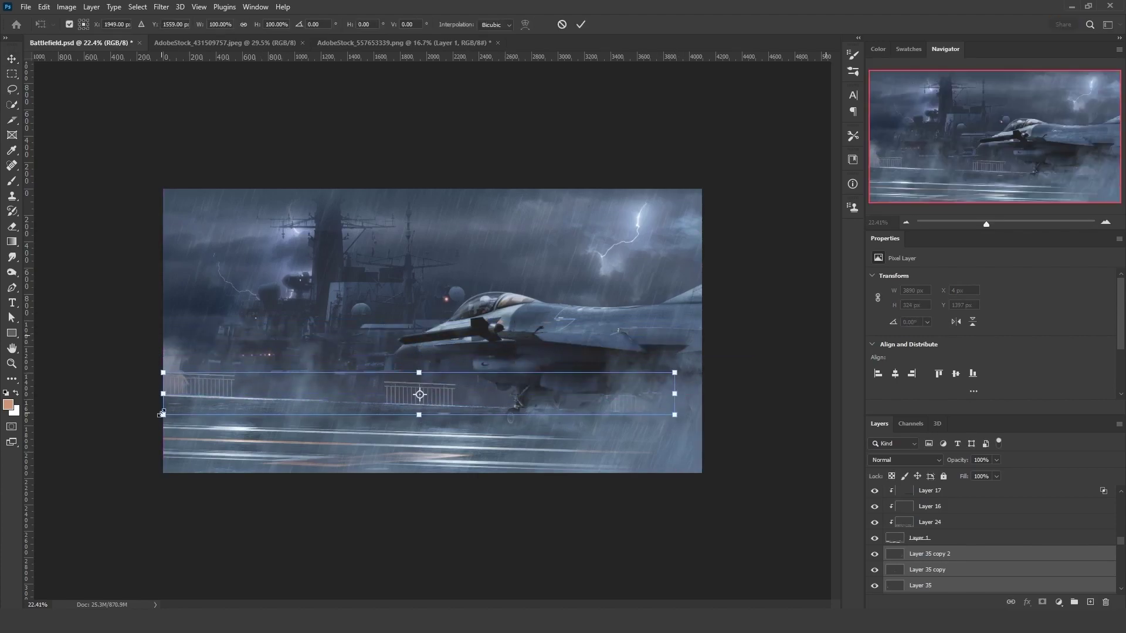
left_click_drag(372, 409, 372, 423)
key("Return")
- Merge the railing sections and tune their tones with two adjustment layers
key("ctrl+e")
left_click(1058, 602)
left_click(1047, 440)
left_click_drag(1000, 360, 963, 360)
left_click(1058, 602)
left_click(1064, 593)
left_click_drag(977, 584, 978, 548)
- Refine the railing's tones with Levels, pulling in the highlights and darkening the midtones, and rearrange its adjustment layer
key("ctrl+l")
left_click_drag(995, 353, 945, 353)
key("Return")
left_click(927, 460)
left_click_drag(947, 554, 947, 579)
key("ctrl+l")
left_click_drag(920, 353, 948, 353)
key("Return")
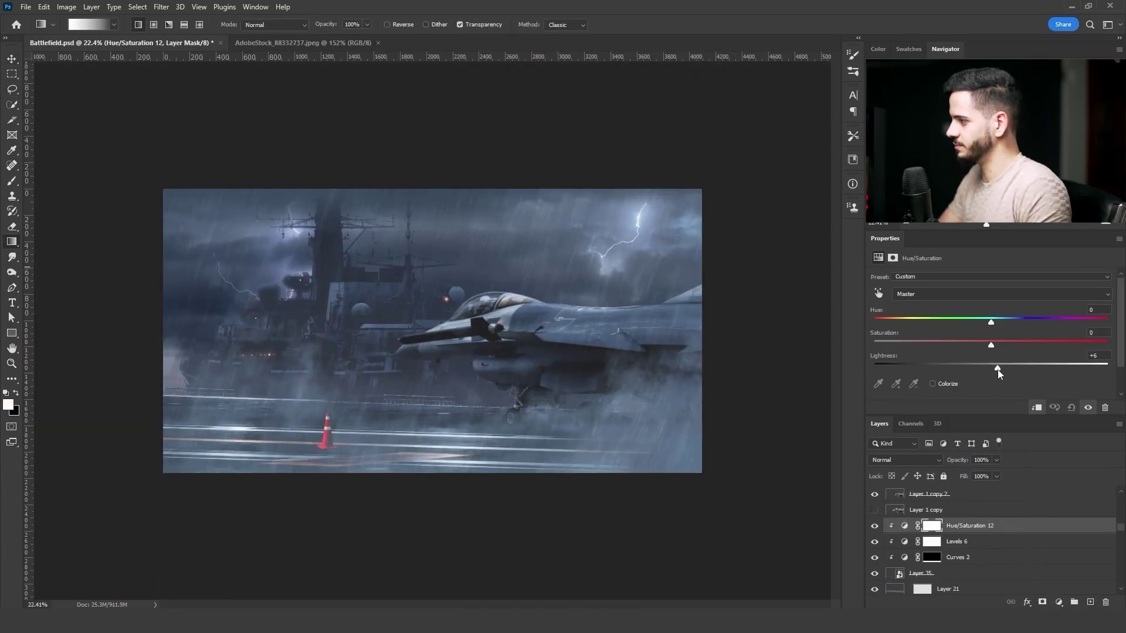
- Add an adjustment layer for the traffic cone and open Hue/Saturation for the flattened cone copy, Layer 38 copy 2
left_click(1058, 602)
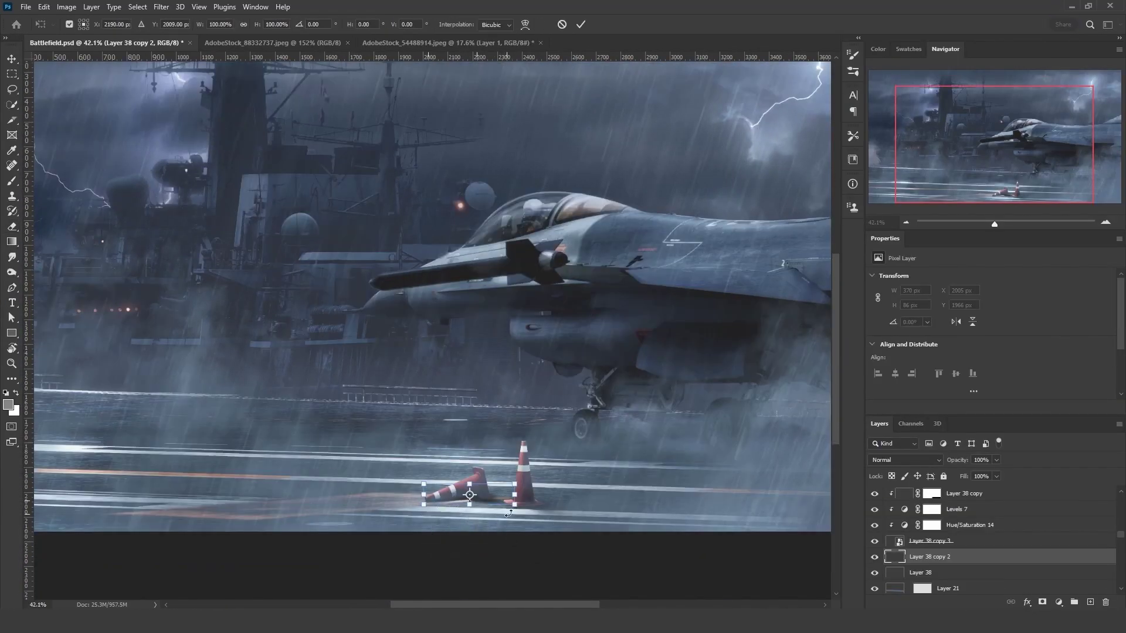
key("ctrl+u")
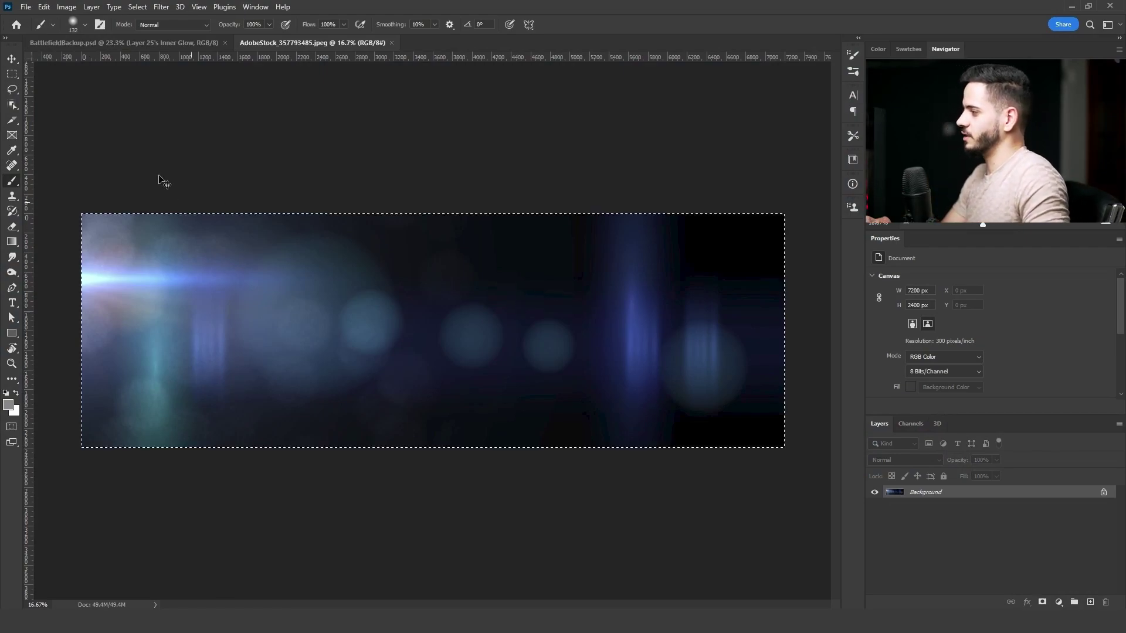
- Paste the lens flare from AdobeStock_357793485.jpeg into BattlefieldBackup.psd and flip it horizontally
left_click(85, 39)
key("ctrl+v")
key("v")
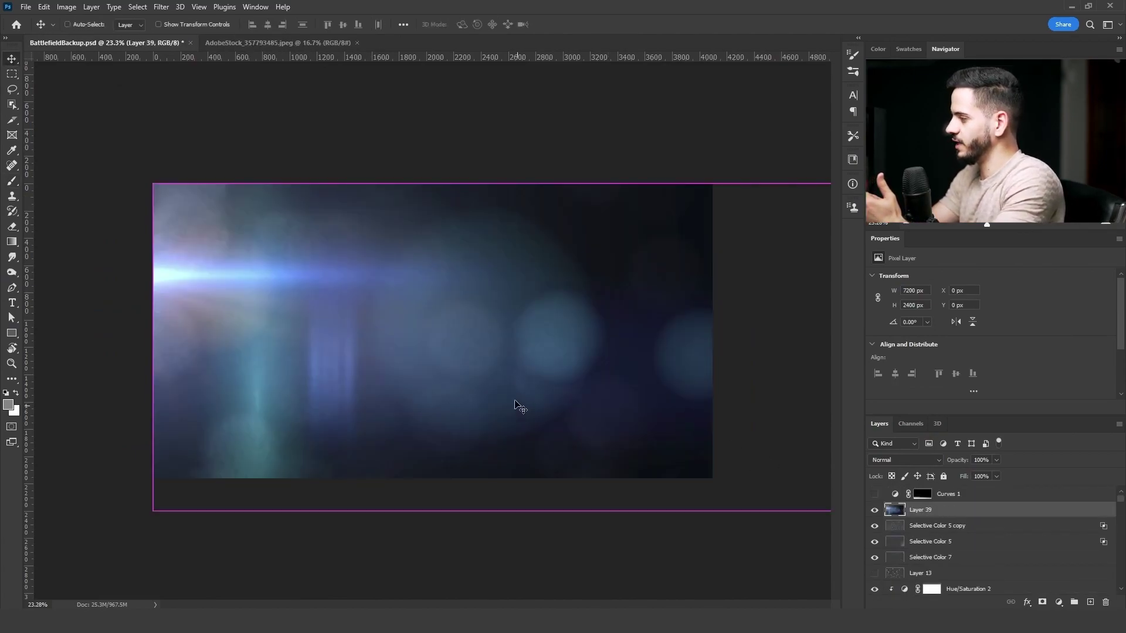
key("ctrl+t")
right_click(496, 385)
left_click(557, 360)
- Blend the lens flare layer in Screen mode at 6480 by 2160 px and slide it across the canvas
left_click_drag(604, 387, 442, 387)
left_click_drag(443, 387, 419, 387)
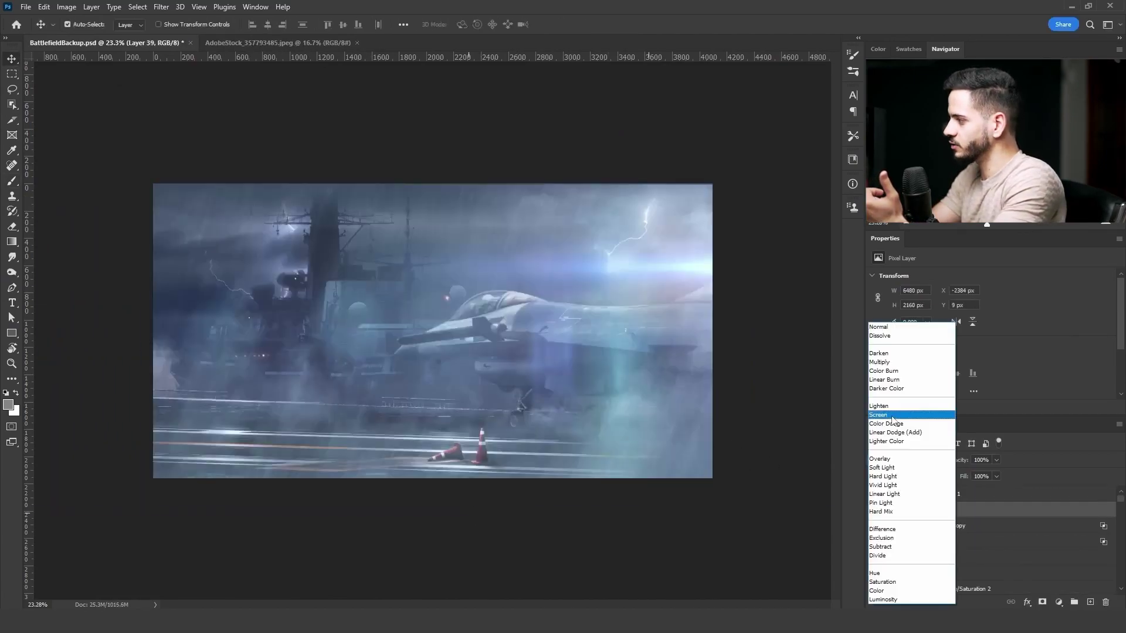
left_click(897, 414)
key("ctrl+t")
left_click_drag(539, 379, 667, 388)
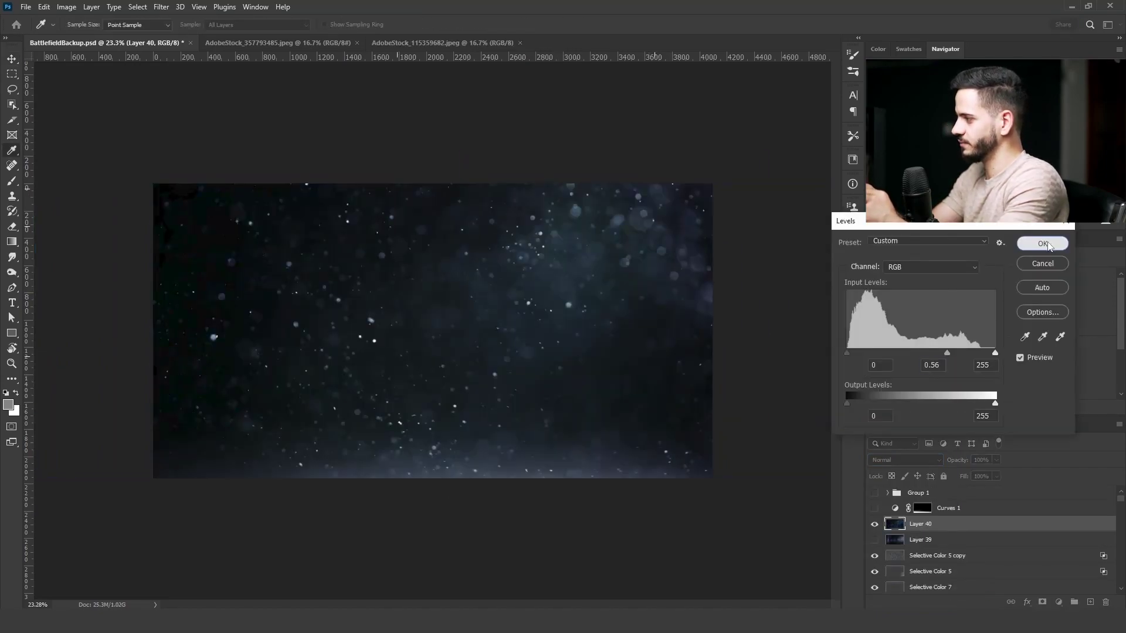
key("Return")
- Set the floating particle overlay, Layer 40, to Screen blending with 40% Fill
left_click(885, 459)
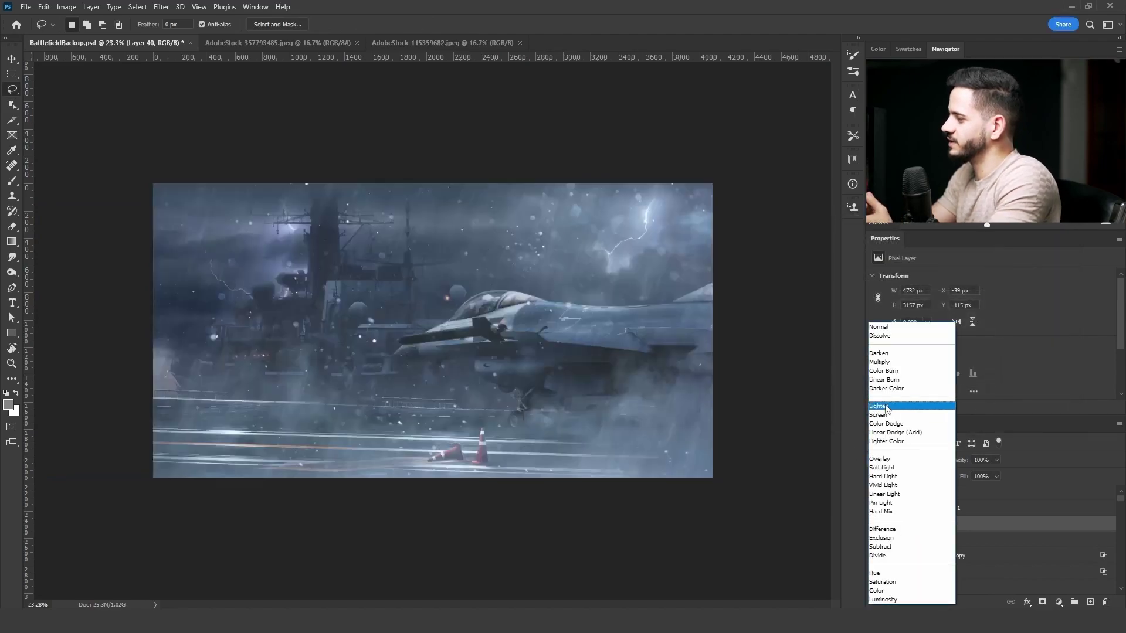
left_click(896, 410)
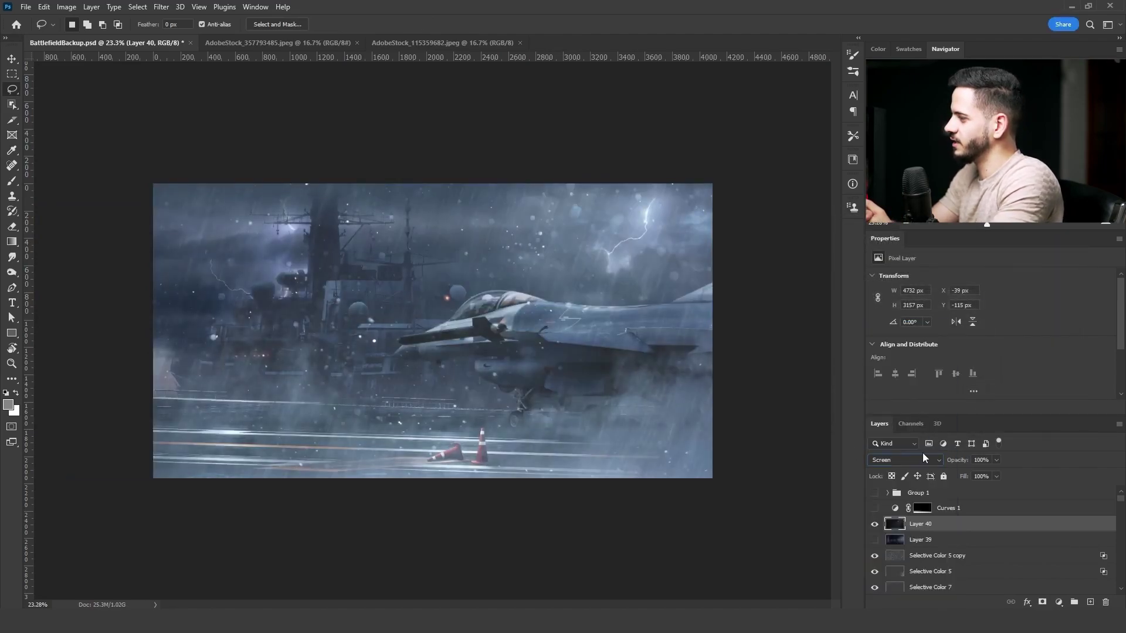
left_click(979, 475)
type("40")
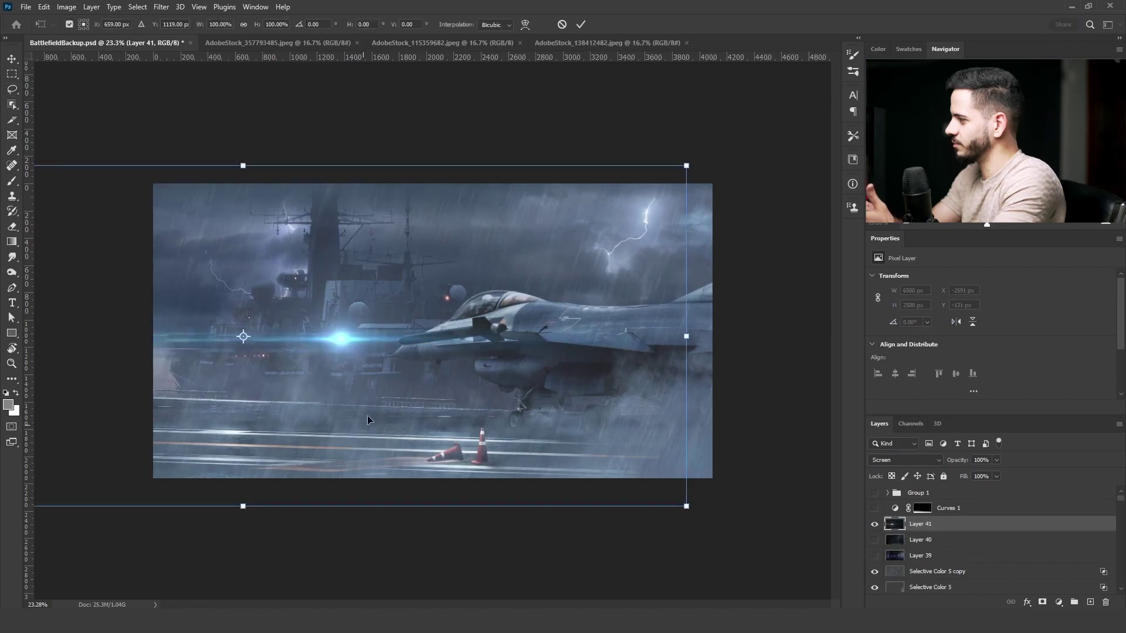
- Transform the overlay across the jet and ship and apply its new placement
left_click_drag(385, 316, 484, 358)
left_click_drag(337, 463, 345, 350)
left_click_drag(415, 330, 487, 332)
key("Return")
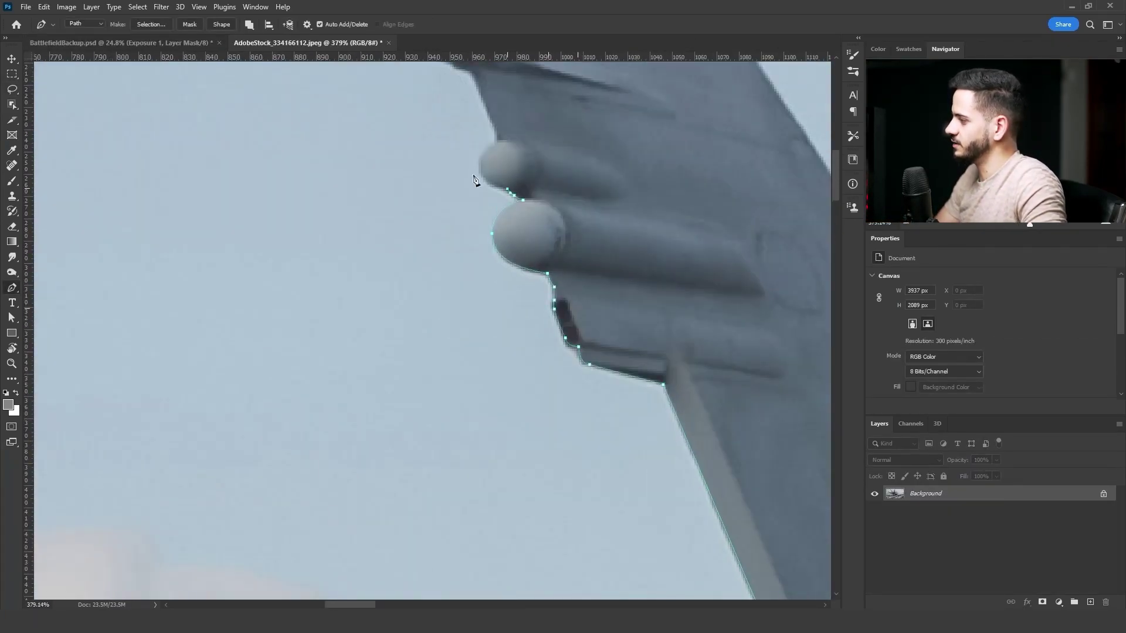
- Continue the pen path around the round pods and along the edge of the jet's tail fin in AdobeStock_334166112.jpeg
left_click(507, 190)
scroll(481, 176, "up", 5)
left_click(424, 102)
left_click(582, 133)
scroll(678, 311, "down", 4)
scroll(678, 311, "down", 9)
left_click(442, 336)
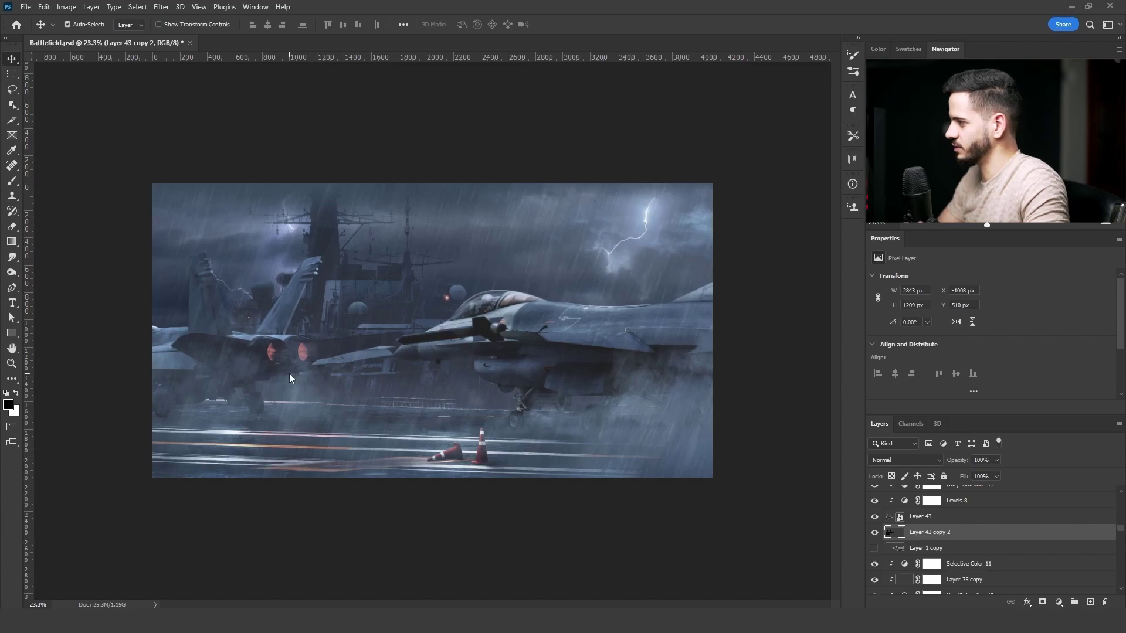
- Squash Layer 43 copy 2 to 6.83% height with a 65.37° skew, forming a ground shadow under the background jet
key("ctrl+t")
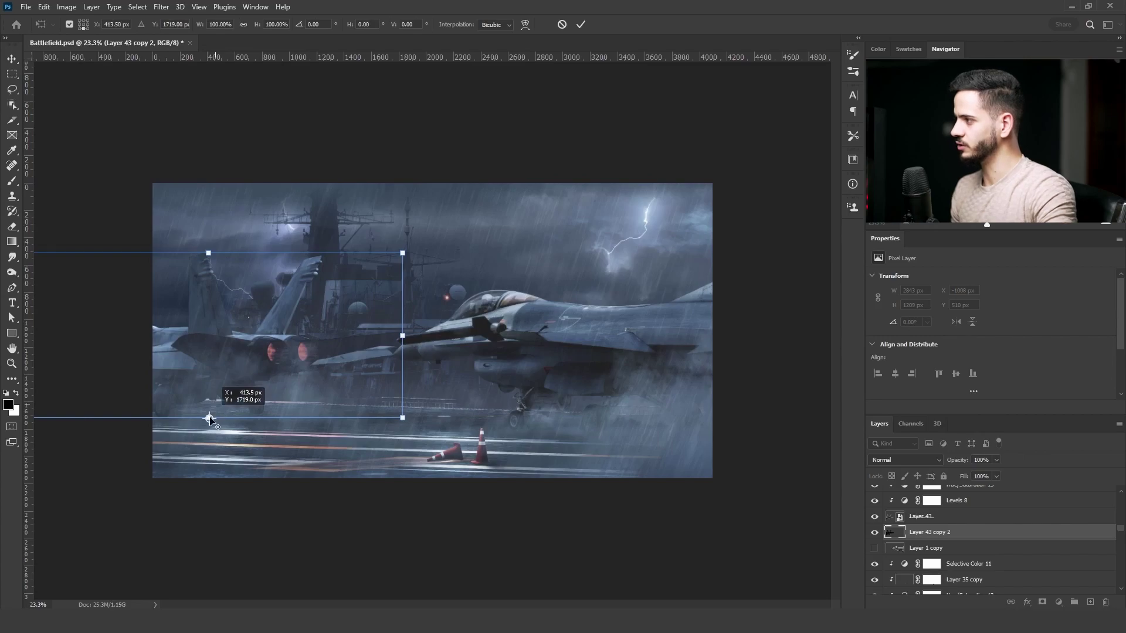
left_click_drag(209, 252, 181, 406)
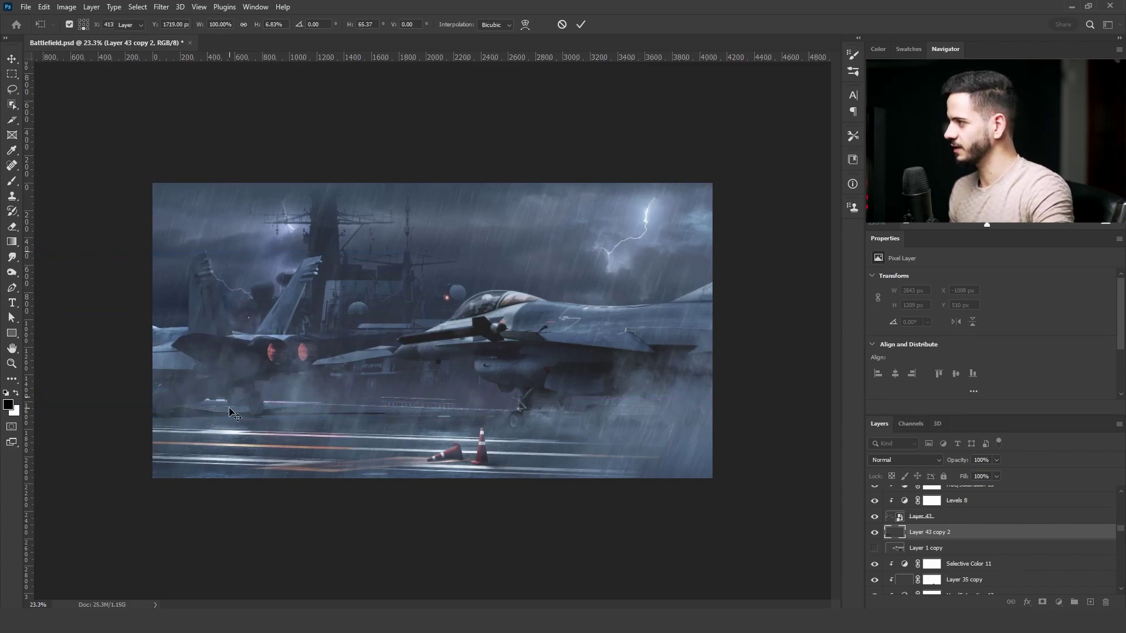
key("Return")
- Apply an Iris Blur to the background jet's ground shadow and erase part of it beneath the jet
left_click(161, 7)
mouse_move(276, 174)
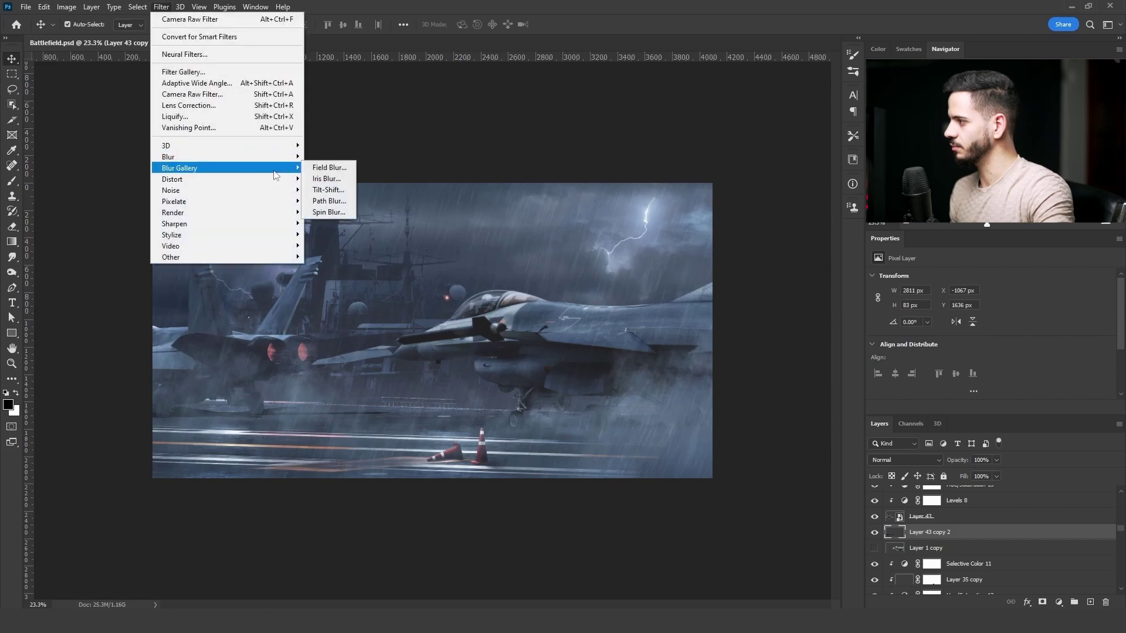
left_click(327, 178)
left_click_drag(499, 331, 271, 375)
left_click(253, 337)
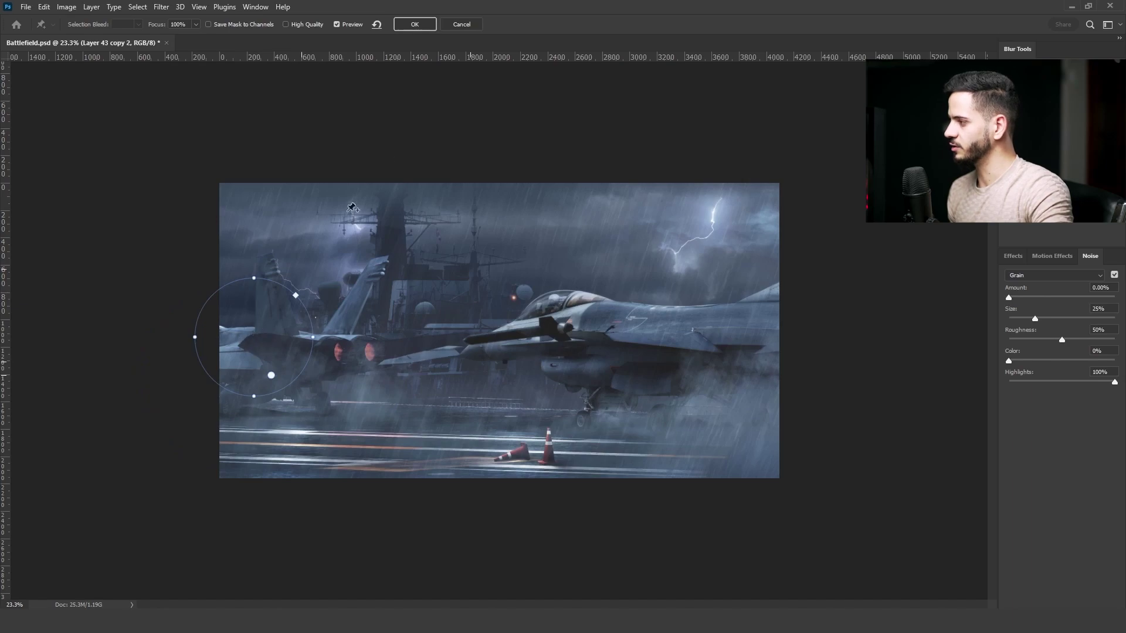
left_click(427, 25)
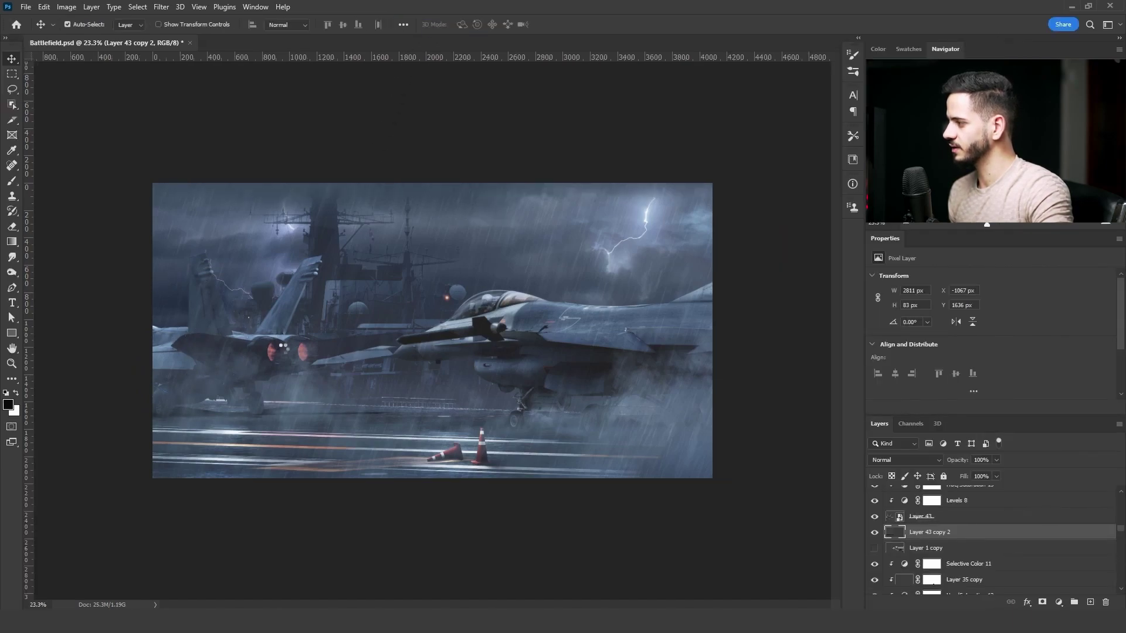
key("e")
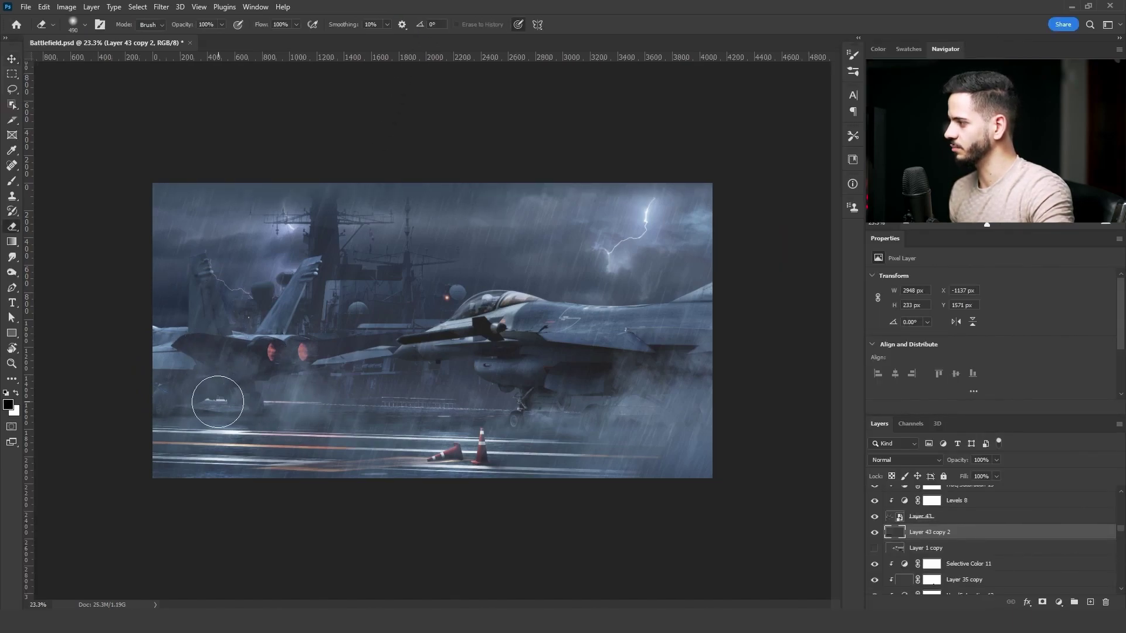
left_click_drag(229, 394, 202, 397)
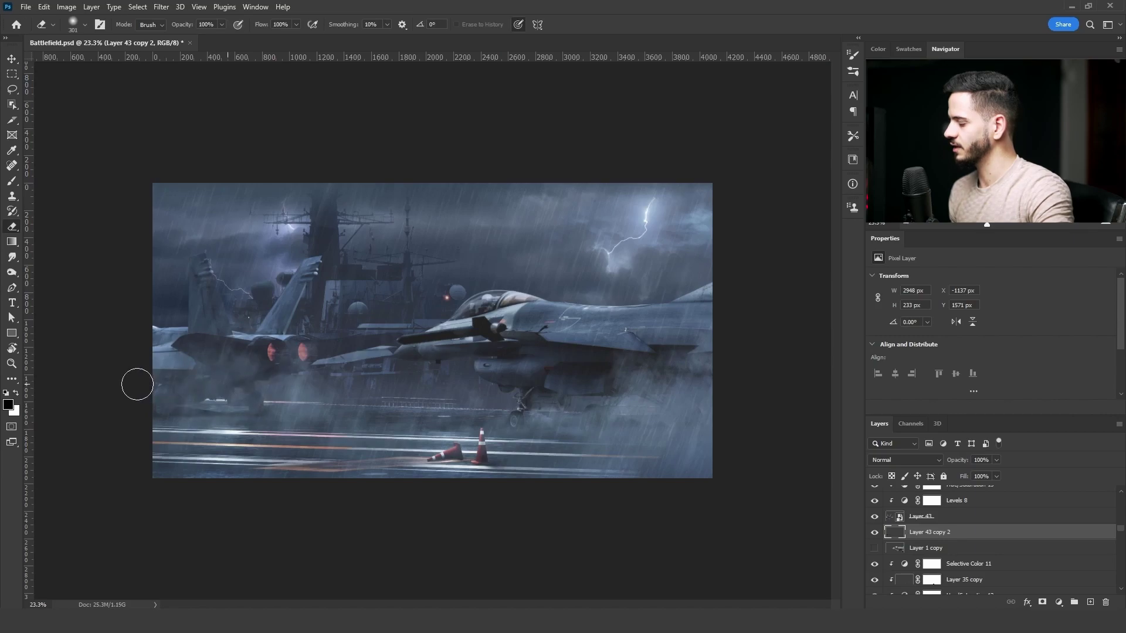
- Raise the shadow's Lightness to +10 and set its Color Balance midtones to -32, 0 and +33
key("ctrl+u")
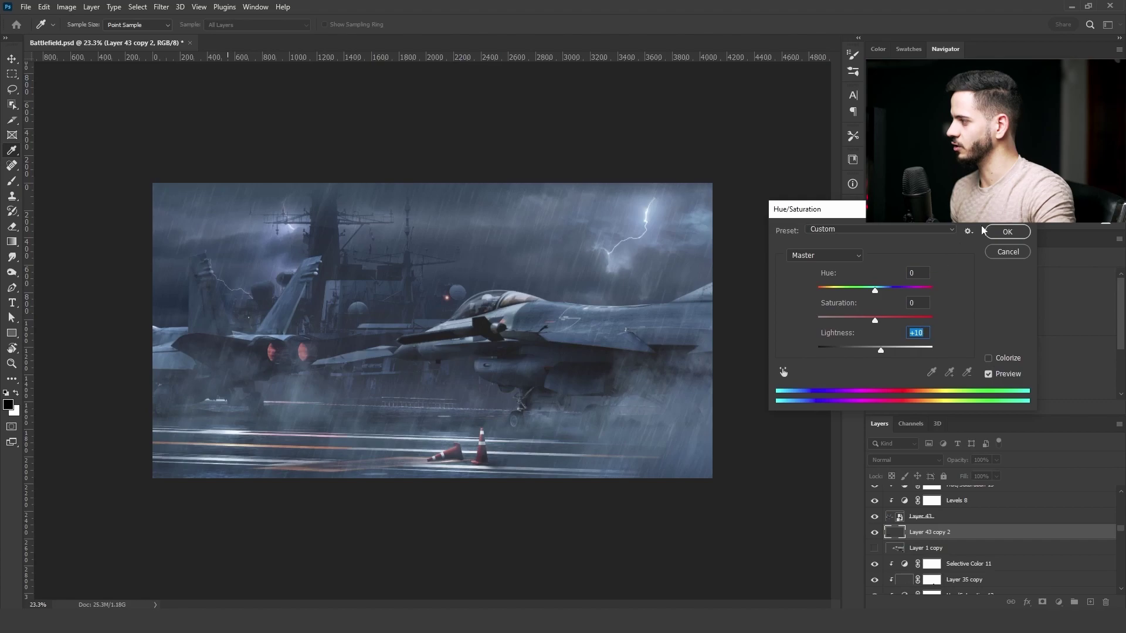
left_click(1009, 232)
key("ctrl+b")
left_click_drag(900, 355, 882, 326)
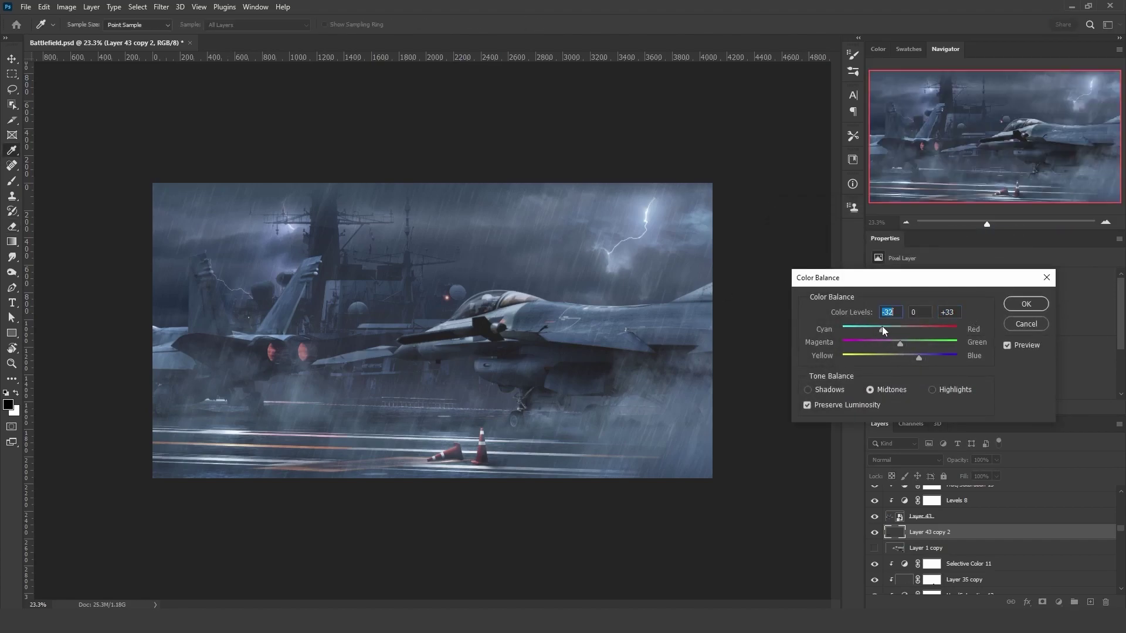
left_click(1036, 304)
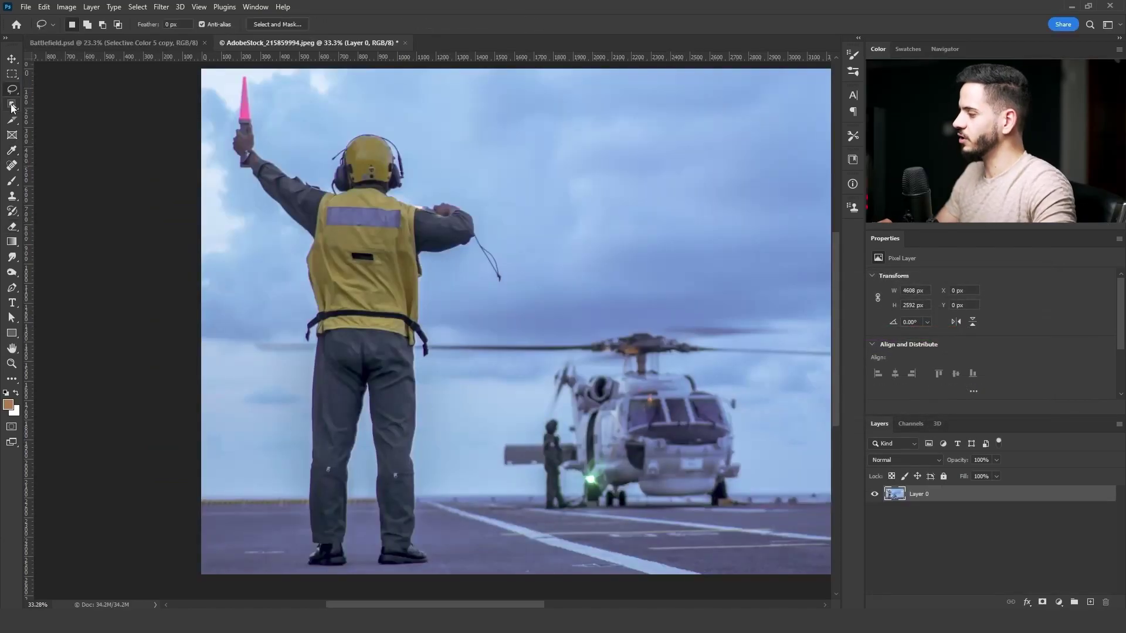
- Select the crewman in AdobeStock_215859994.jpeg with Object Selection and refine the outline around his shoes with the Lasso
left_click(11, 106)
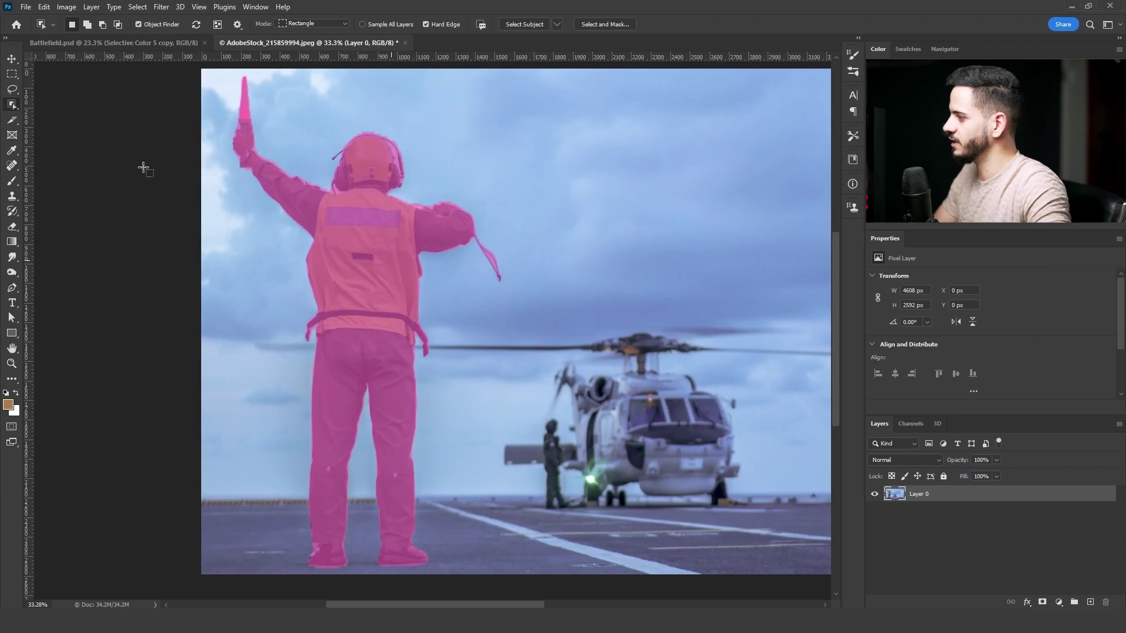
left_click(13, 89)
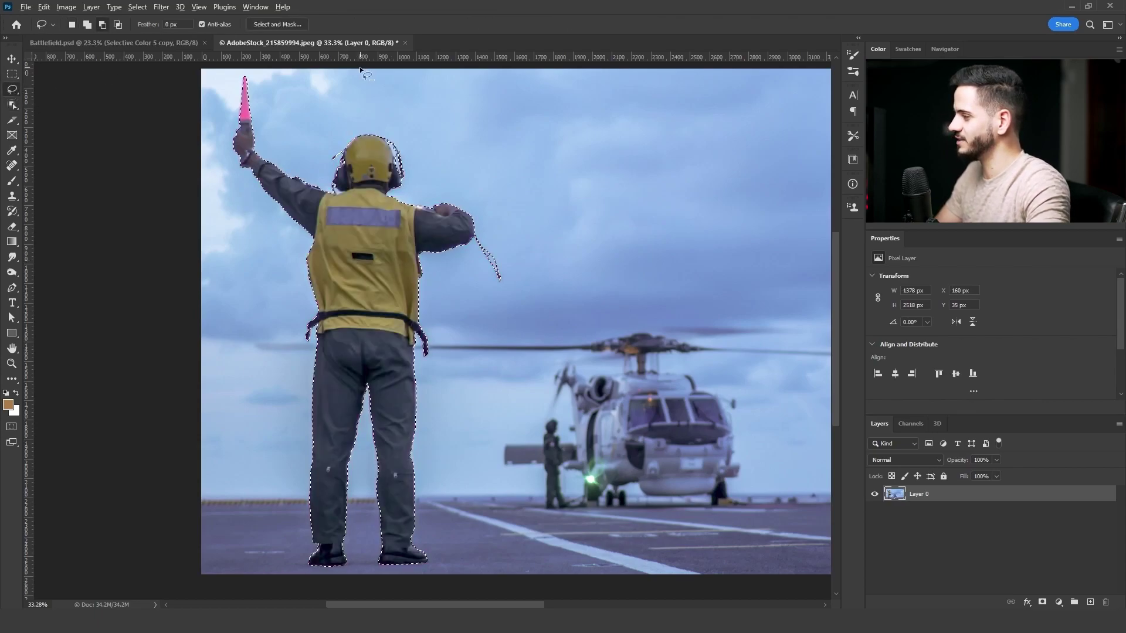
scroll(384, 103, "up", 9)
scroll(433, 264, "up", 1)
left_click_drag(474, 371, 443, 351)
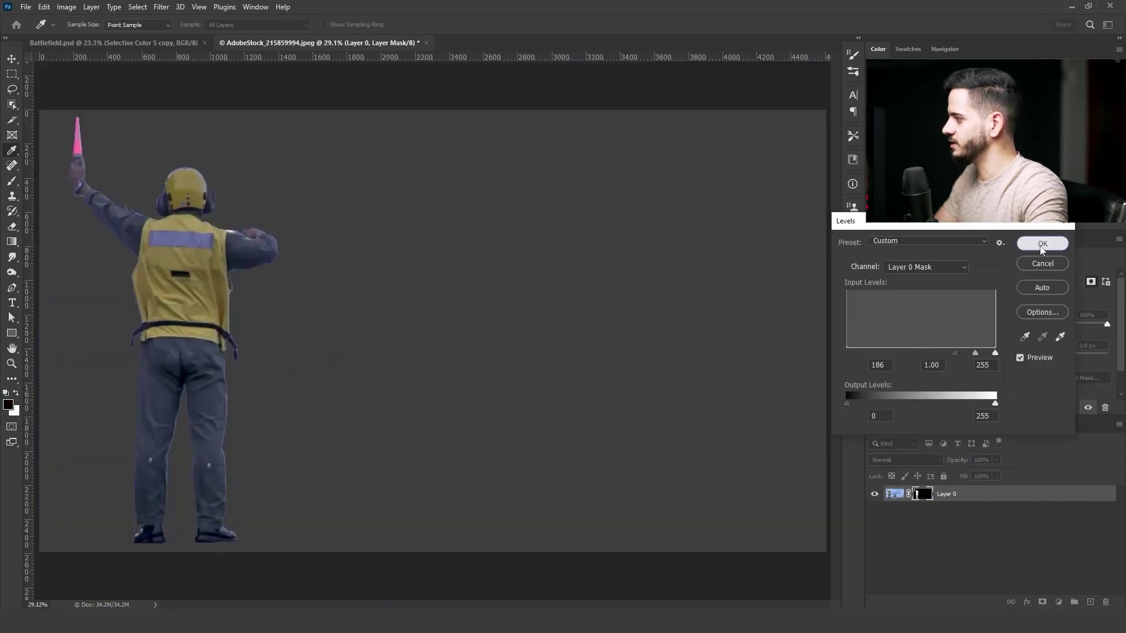
- Mask out the background around the crewman and apply the layer mask
left_click(1042, 244)
right_click(925, 498)
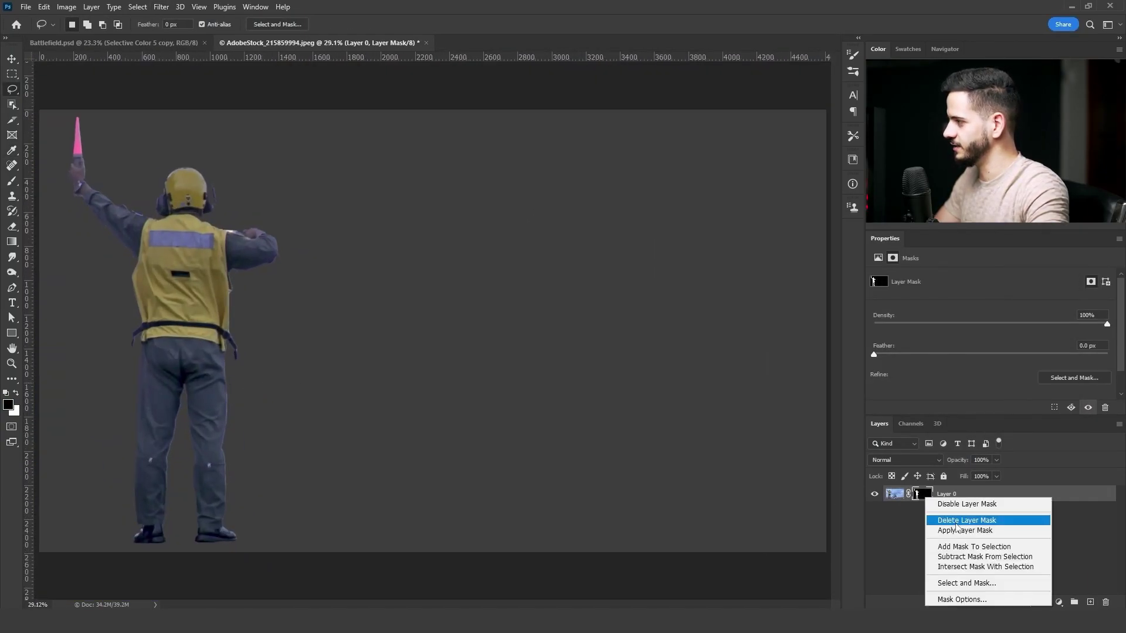
left_click(964, 529)
- Apply Camera Raw to the crewman with Contrast +46, Highlights -71, Shadows +78 and Clarity +28
left_click(170, 7)
left_click(215, 93)
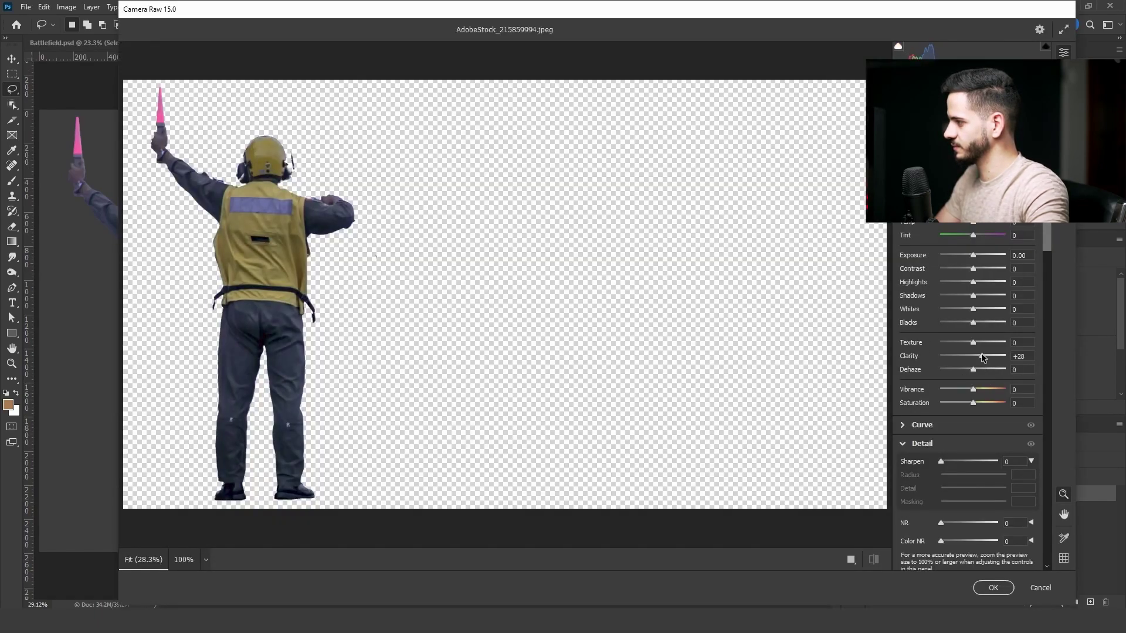
left_click_drag(956, 284, 984, 269)
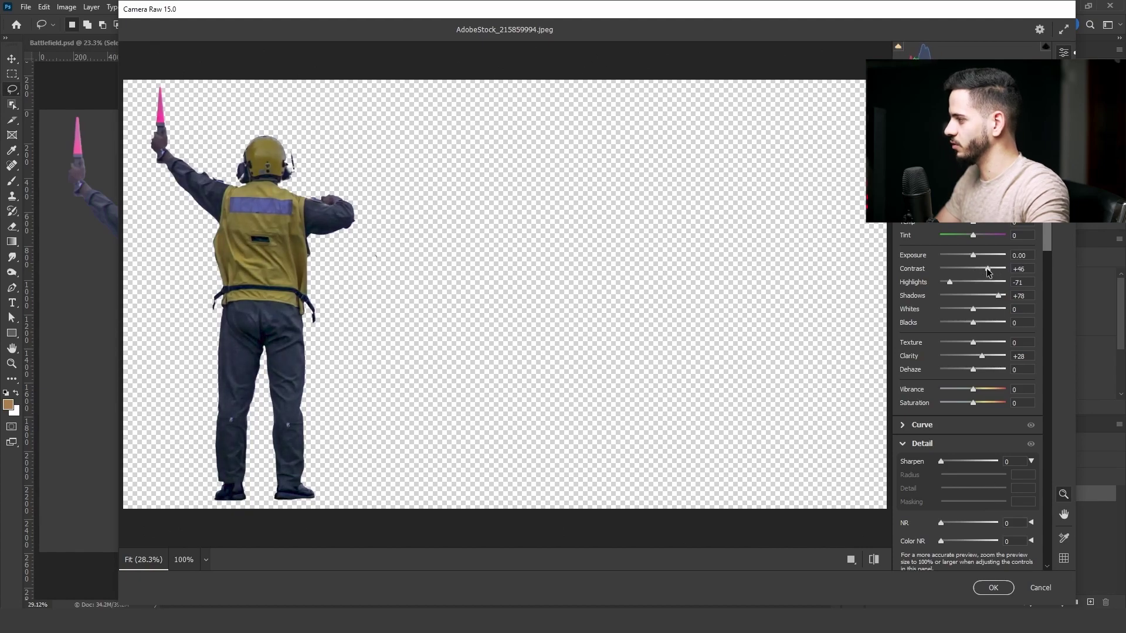
left_click(984, 585)
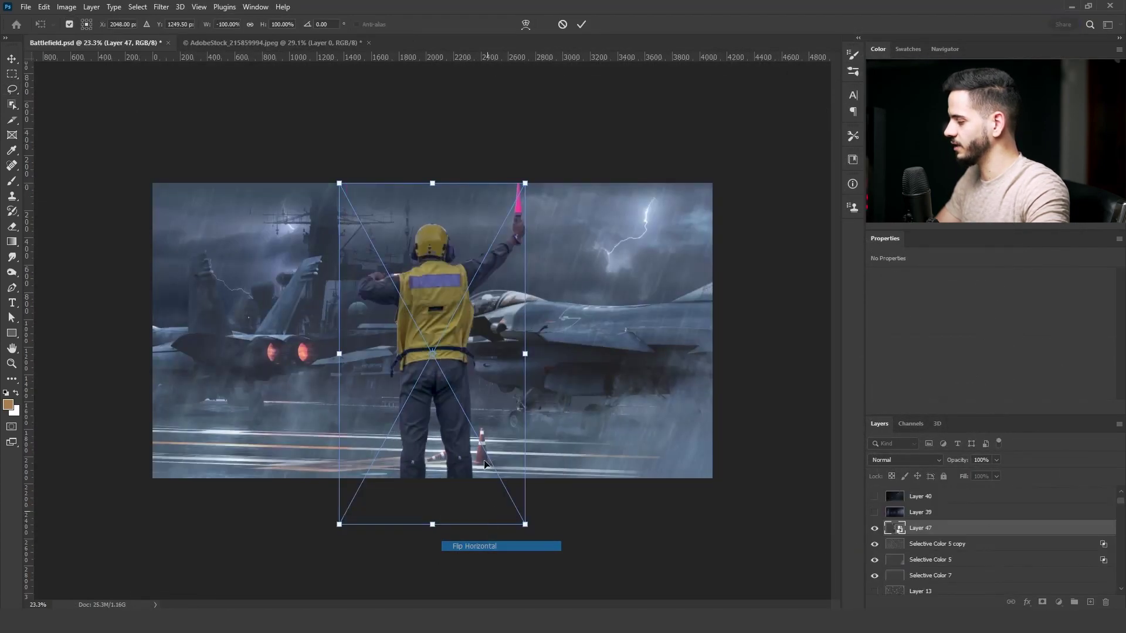
- Scale the flipped crewman to 30.45%, stand him on the deck beside the cones, and add a clipped Hue/Saturation adjustment with Lightness +11
left_click_drag(523, 350, 483, 331)
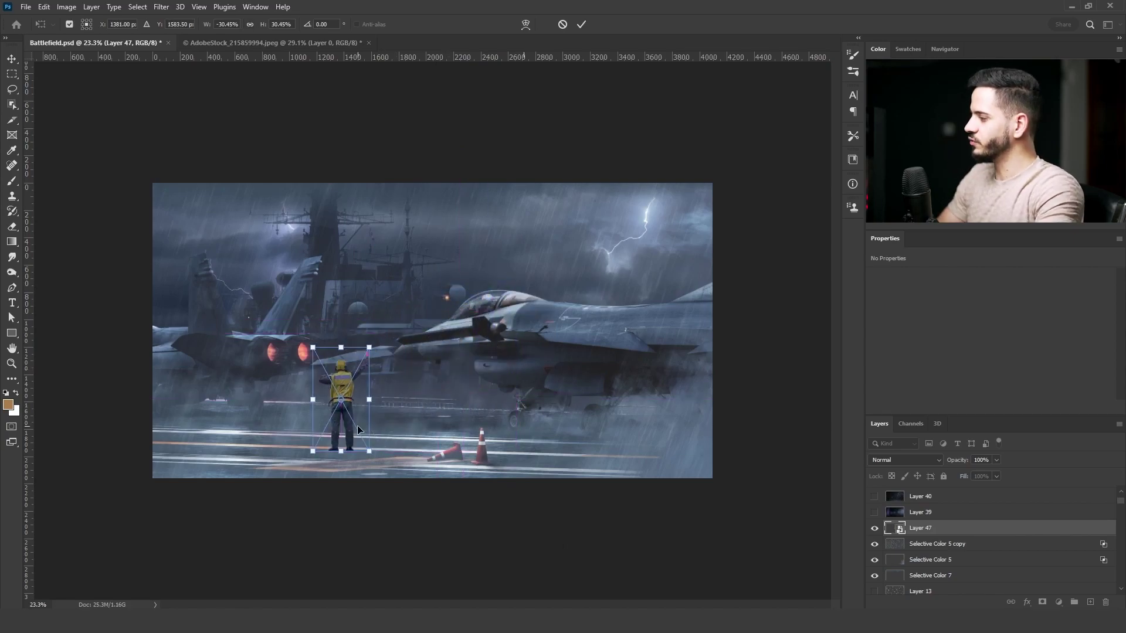
key("Return")
left_click(1058, 602)
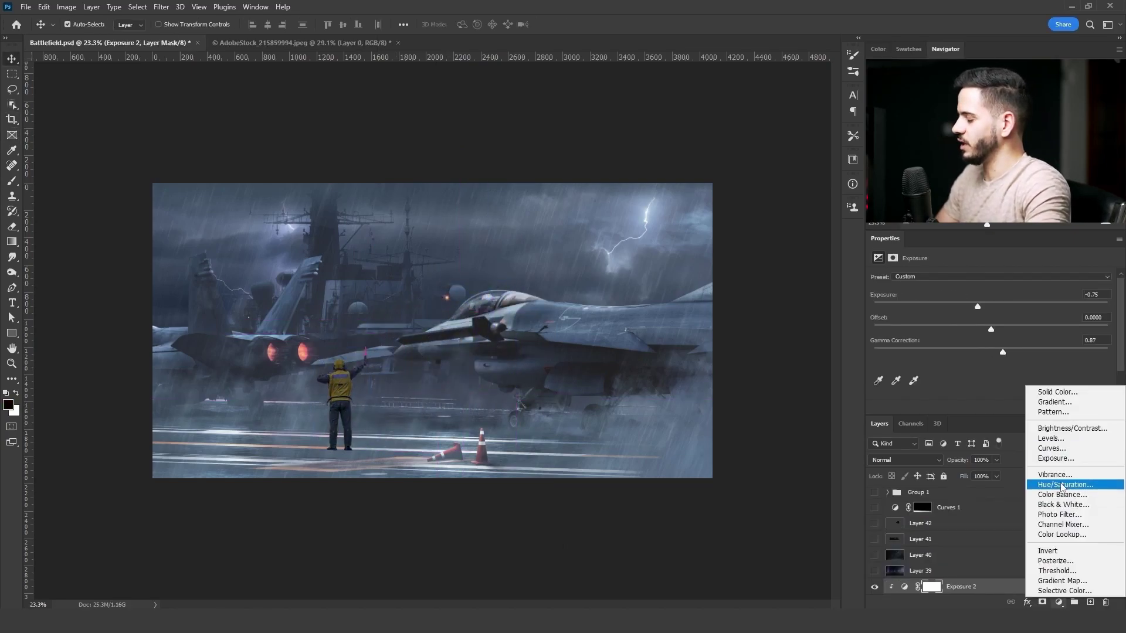
left_click(1055, 608)
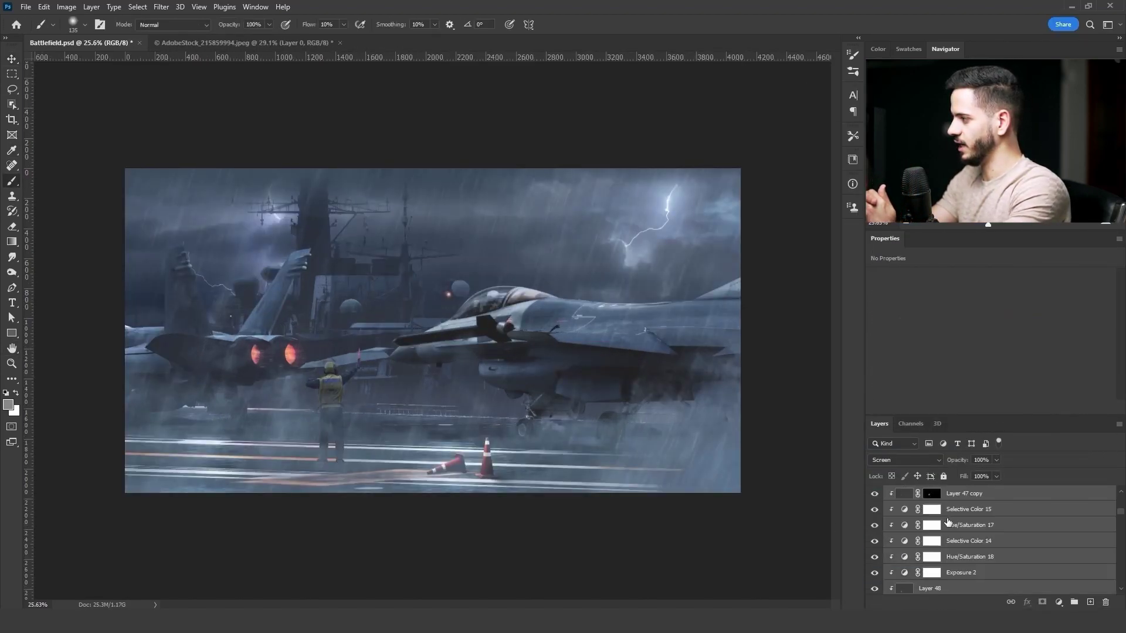
- Duplicate the crewman's layer and rasterize the lower copy, Layer 47
scroll(948, 522, "down", 2)
left_click(937, 577)
key("ctrl+j")
left_click(929, 591)
scroll(929, 583, "down", 1)
right_click(930, 575)
left_click(969, 284)
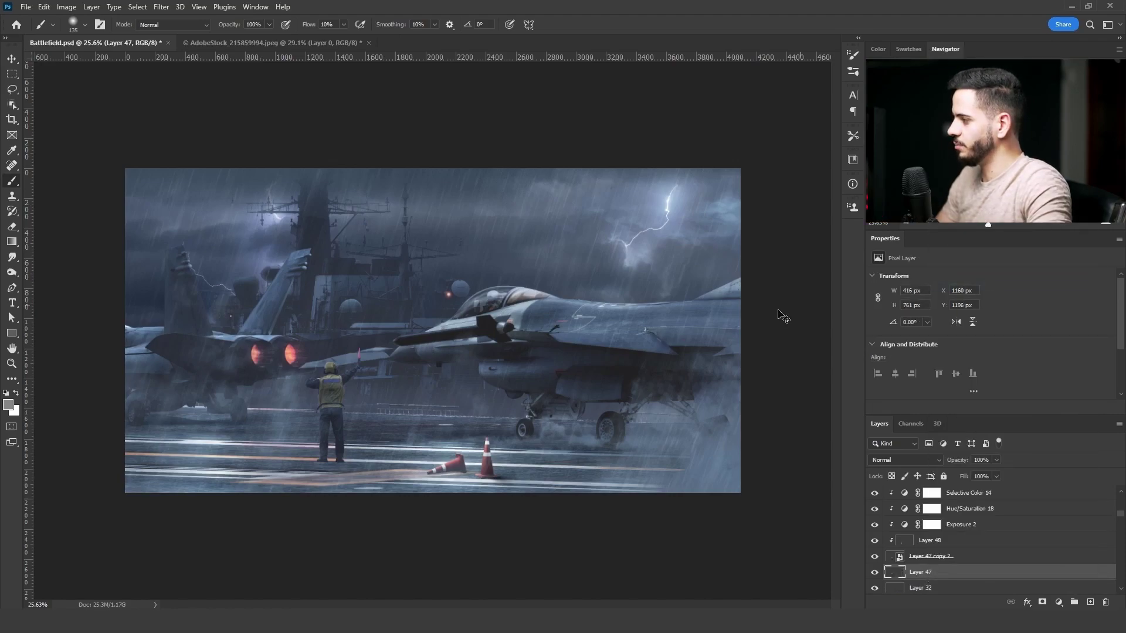
- Darken Layer 47 to a black silhouette with Hue/Saturation
key("ctrl+u")
left_click_drag(873, 350, 798, 350)
left_click(1023, 230)
- Transform Layer 47 into a ground shadow at the crewman's feet with -26.68% height and its far edge widened in perspective
key("ctrl+t")
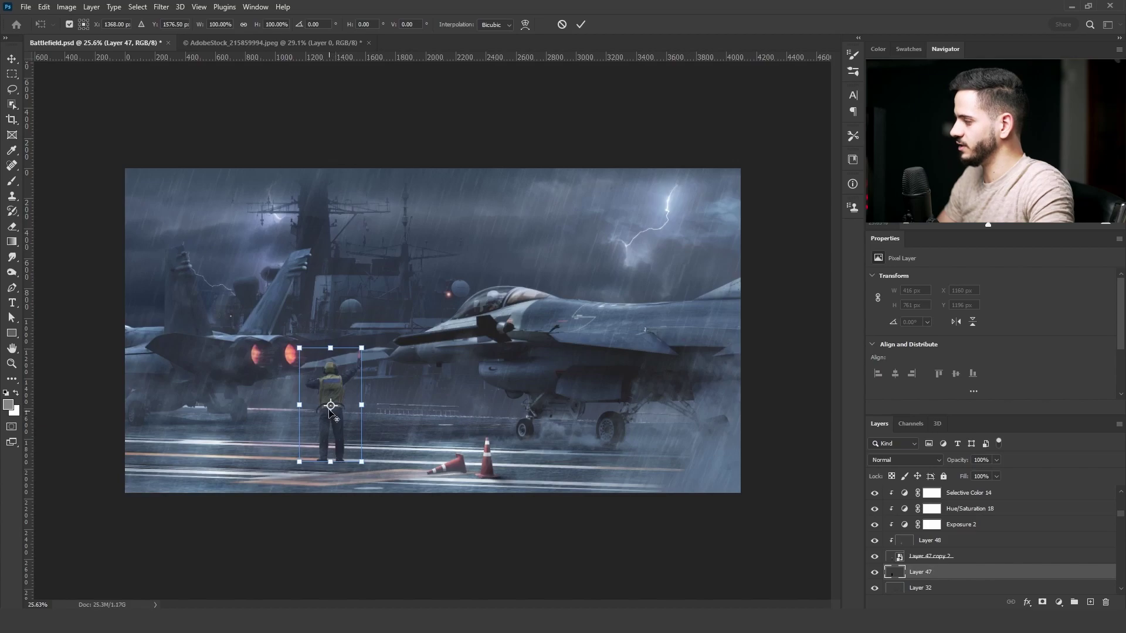
left_click_drag(332, 417, 333, 456)
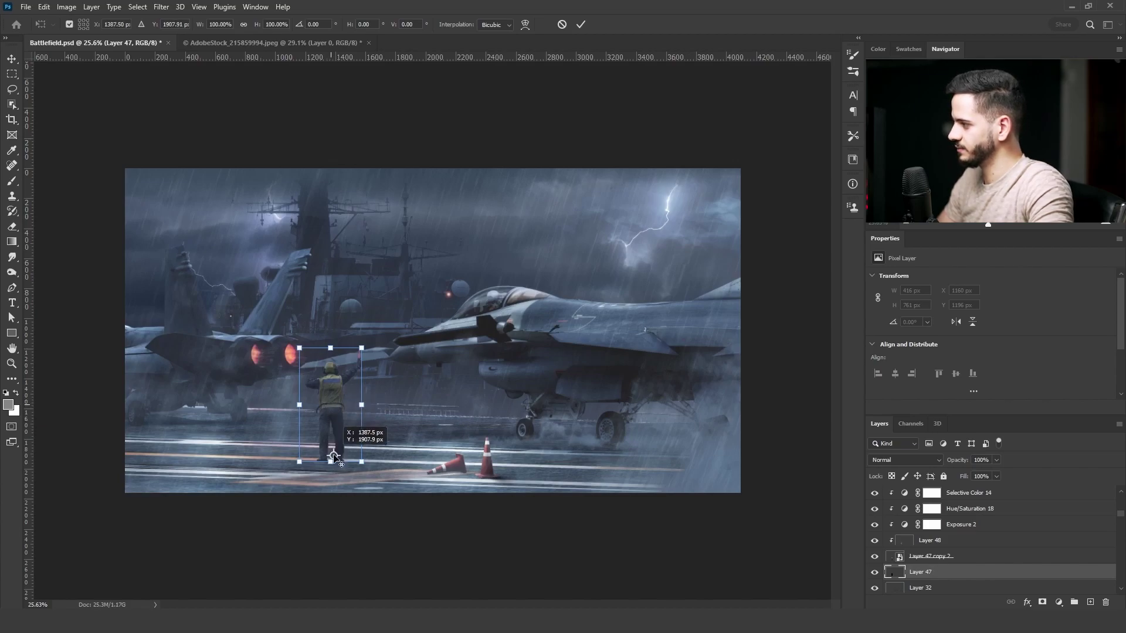
left_click_drag(331, 349, 330, 494)
right_click(330, 495)
left_click(371, 492)
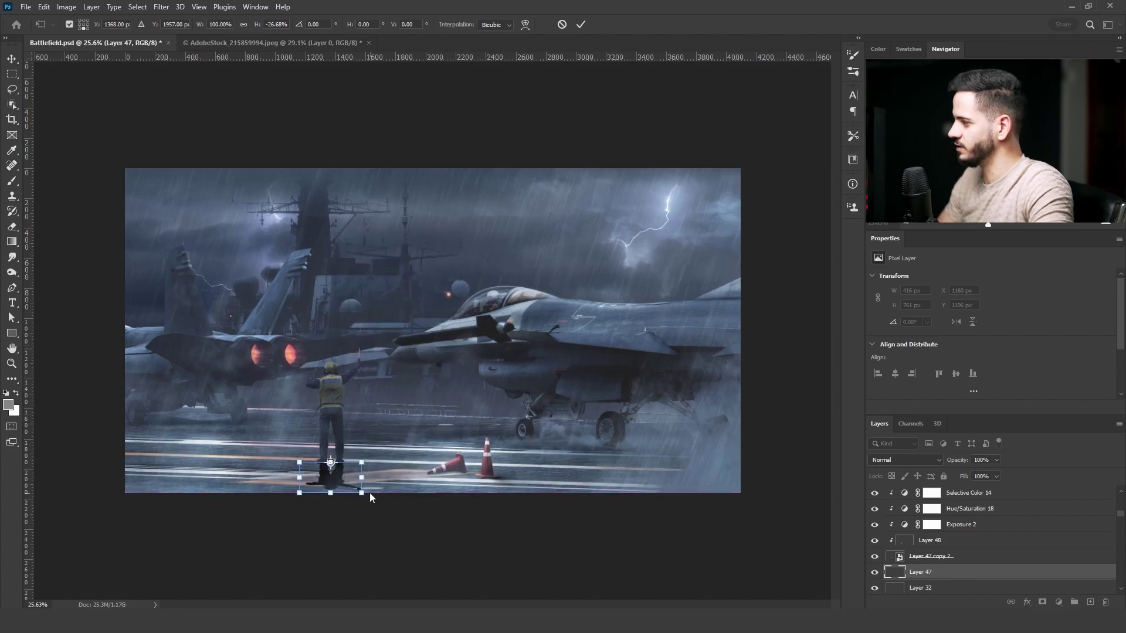
left_click_drag(389, 495, 390, 491)
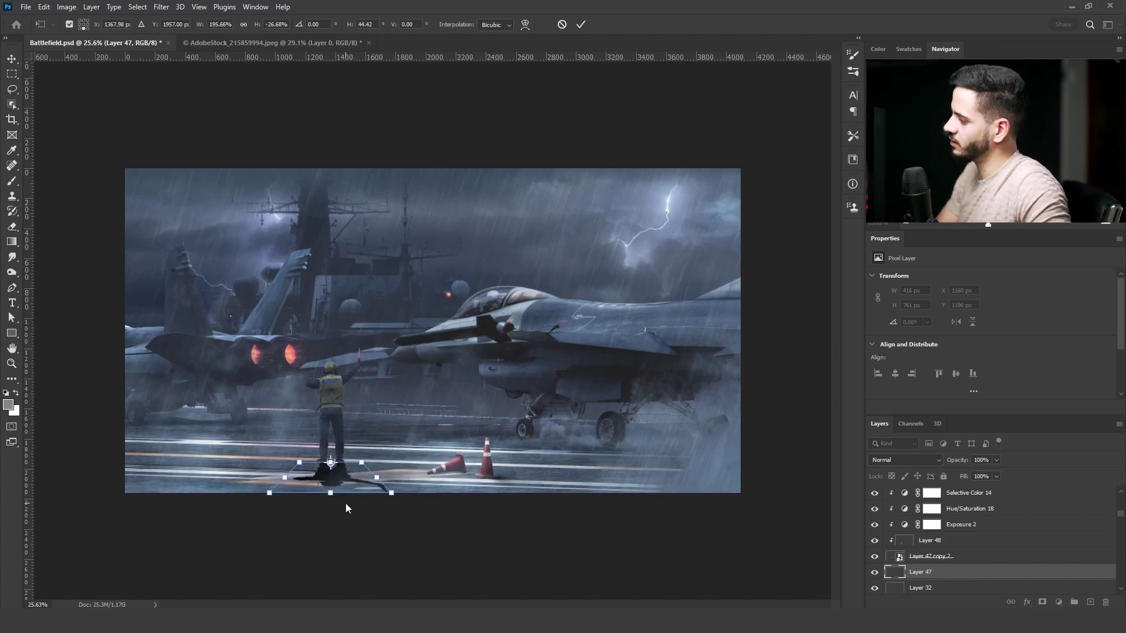
key("Return")
- Duplicate the crewman's shadow and skew the copy so it falls to the opposite side
key("ctrl+j")
key("ctrl+t")
right_click(363, 490)
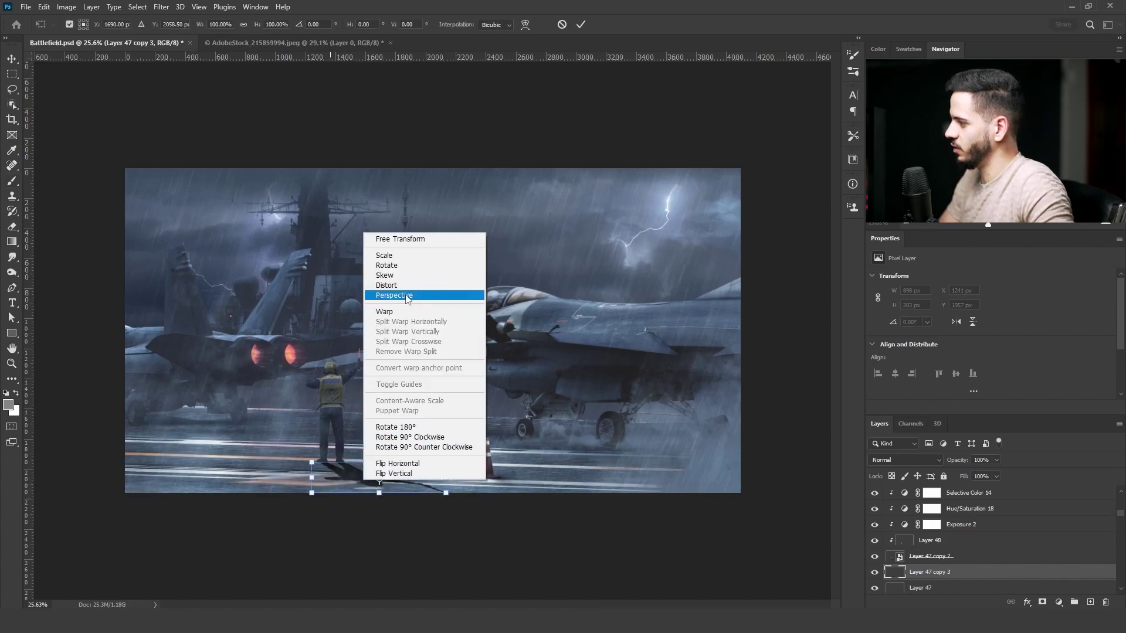
left_click(384, 275)
left_click_drag(379, 492, 209, 493)
key("Return")
key("b")
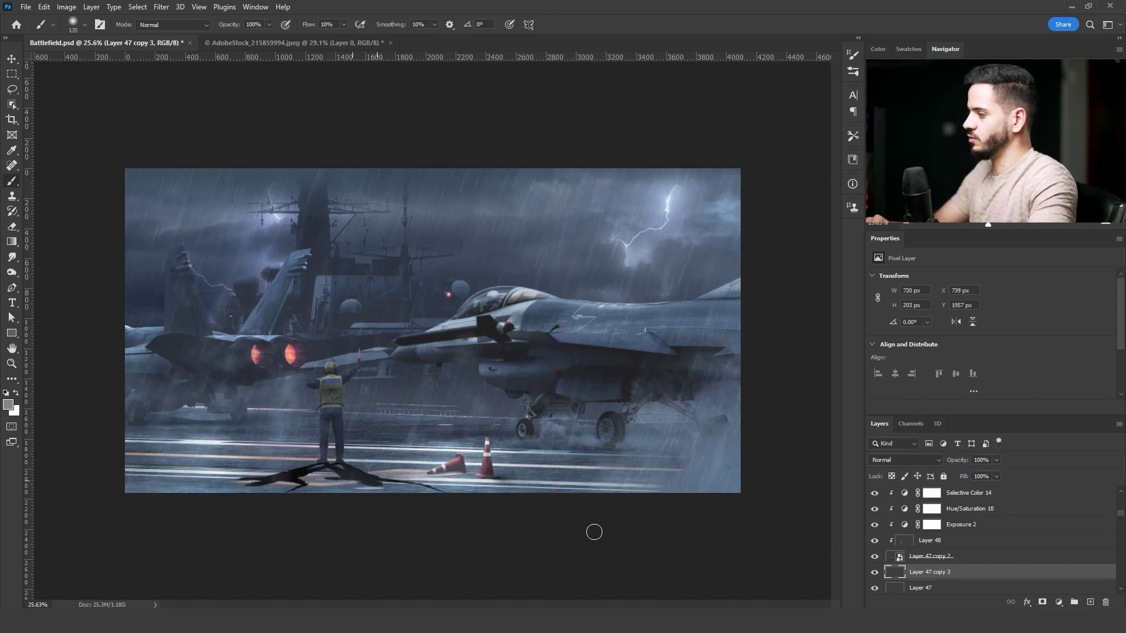
- Merge the crewman's two shadow layers and soften the result with an Iris Blur
left_click(927, 589, "shift")
key("ctrl+e")
left_click(161, 6)
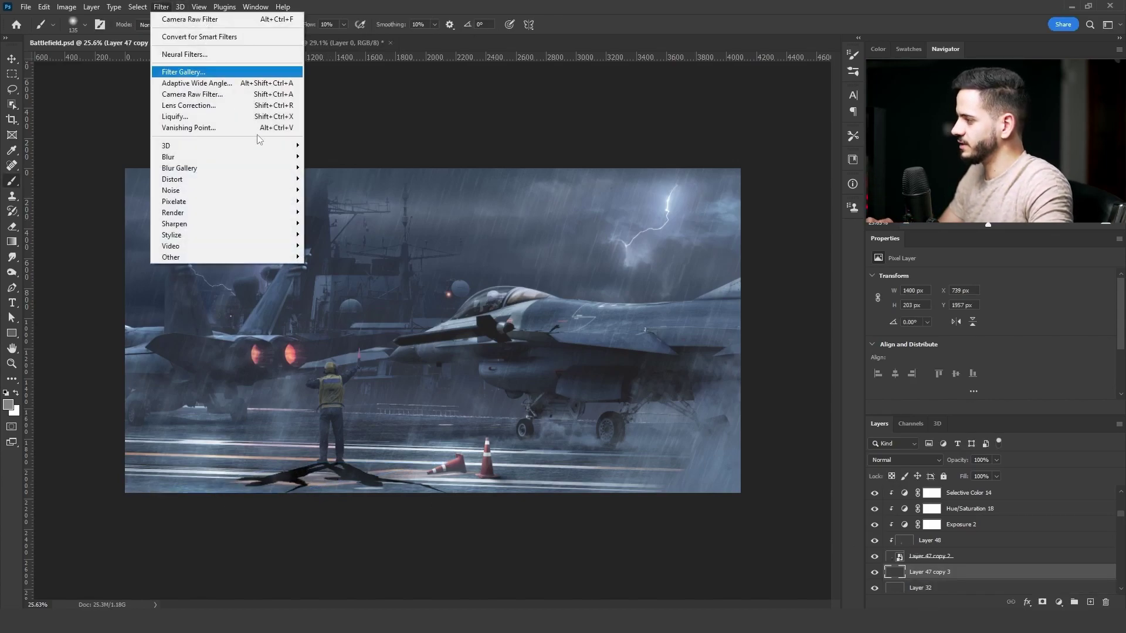
mouse_move(287, 168)
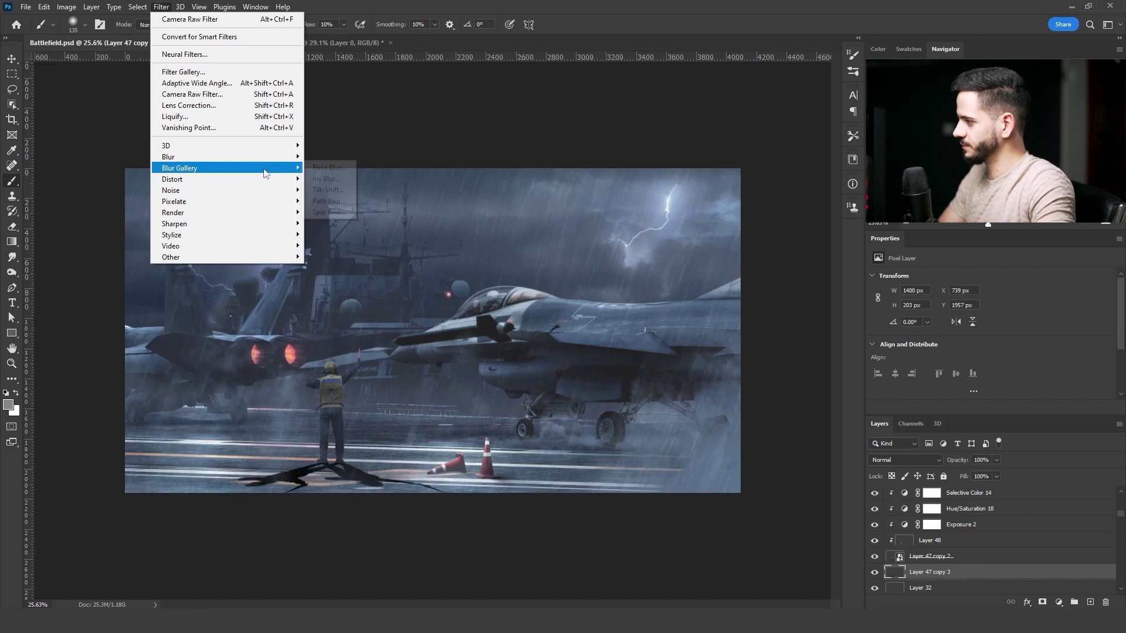
left_click(325, 178)
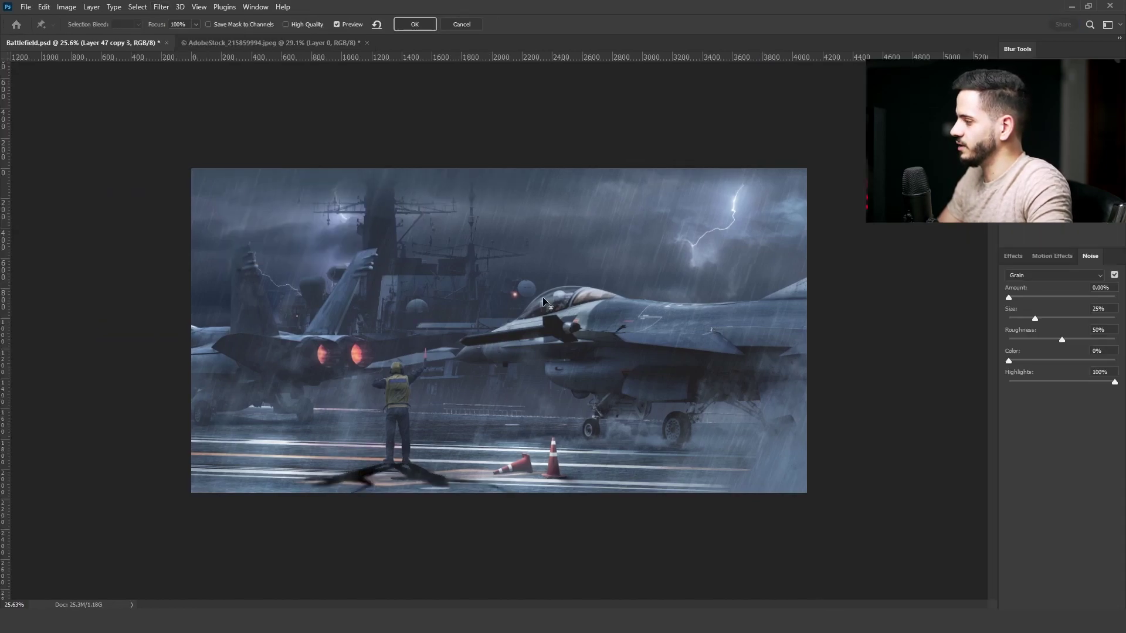
key("Escape")
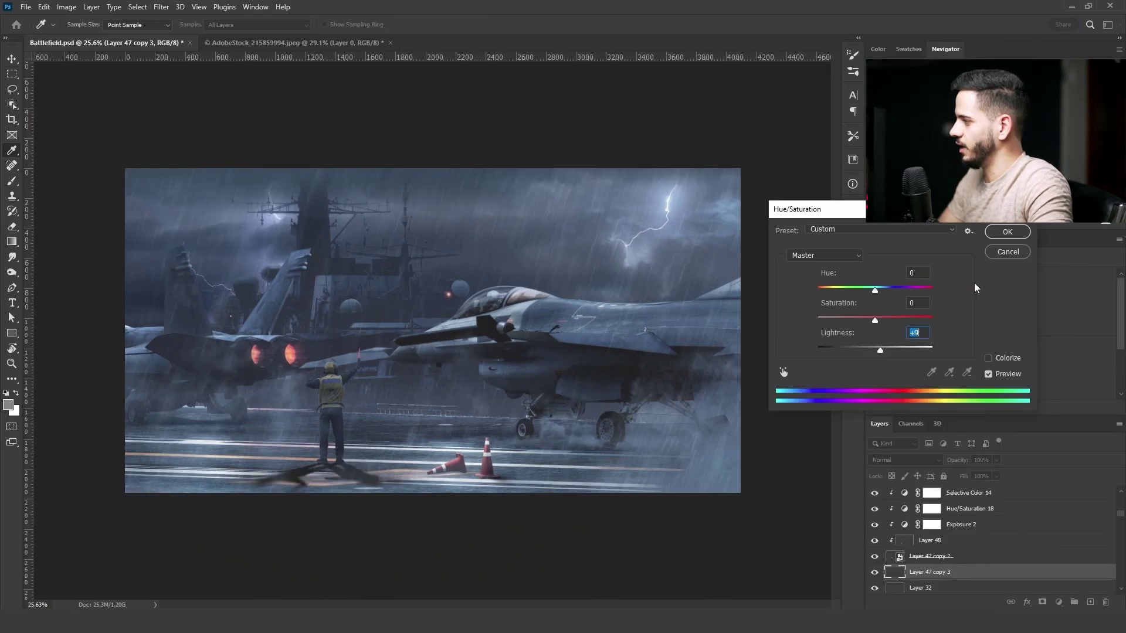
- Raise the crewman's shadow Lightness to +9 and clip a Selective Color adjustment in Color blend mode to it
left_click(1058, 602)
left_click(985, 601)
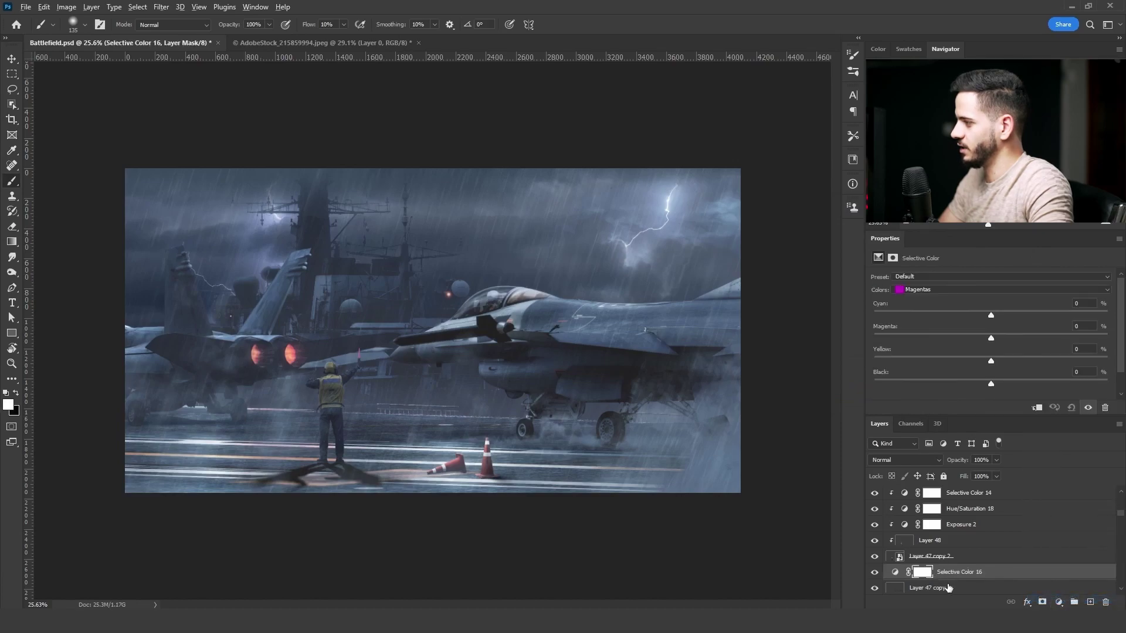
left_click(906, 459)
left_click(915, 591)
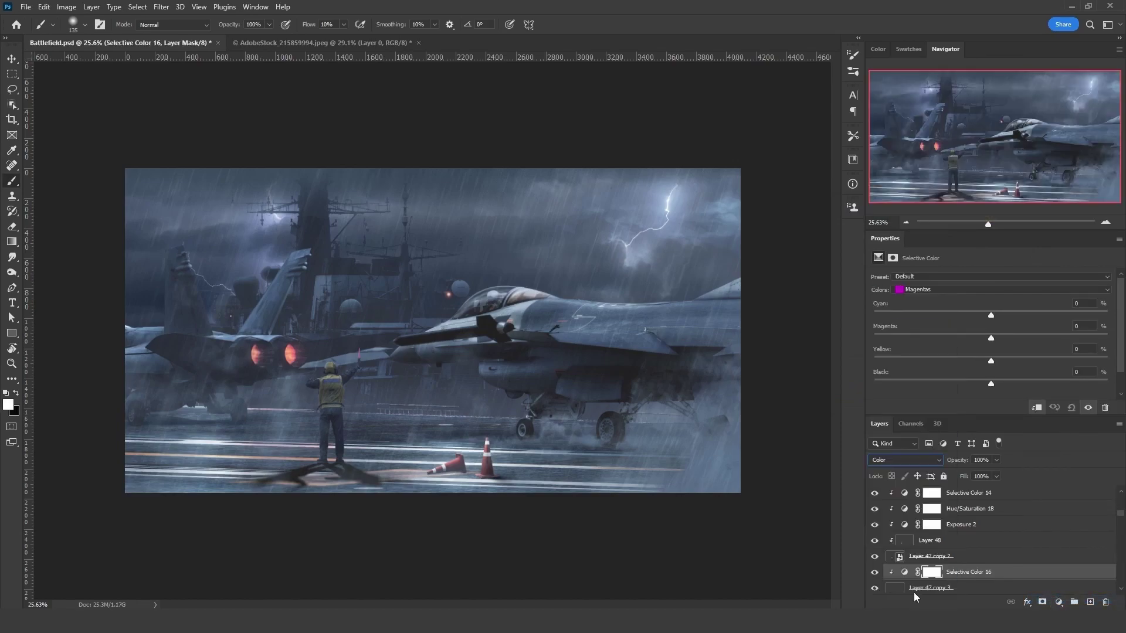
- Lower Yellow in the shadow's Selective Color adjustment and merge the adjustment into the shadow layer
left_click(973, 289)
left_click(956, 365)
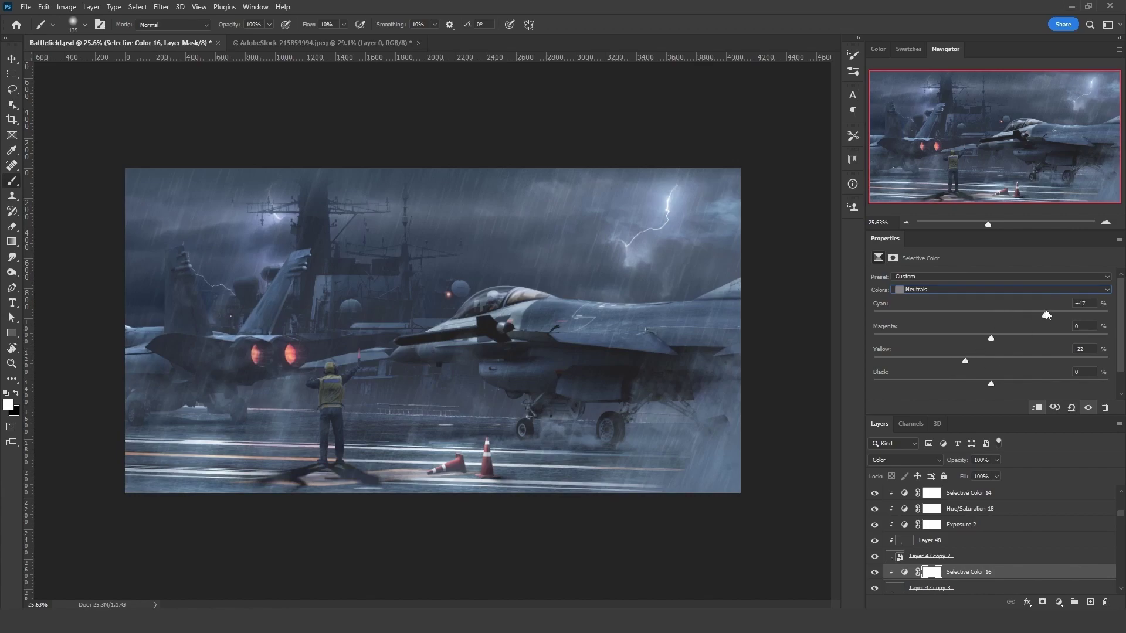
left_click_drag(952, 361, 962, 360)
left_click(954, 593, "shift")
key("ctrl+e")
- Add a mask to the crewman's shadow, fade its far end with a linear gradient, and set the layer's Fill to 70%
left_click(12, 242)
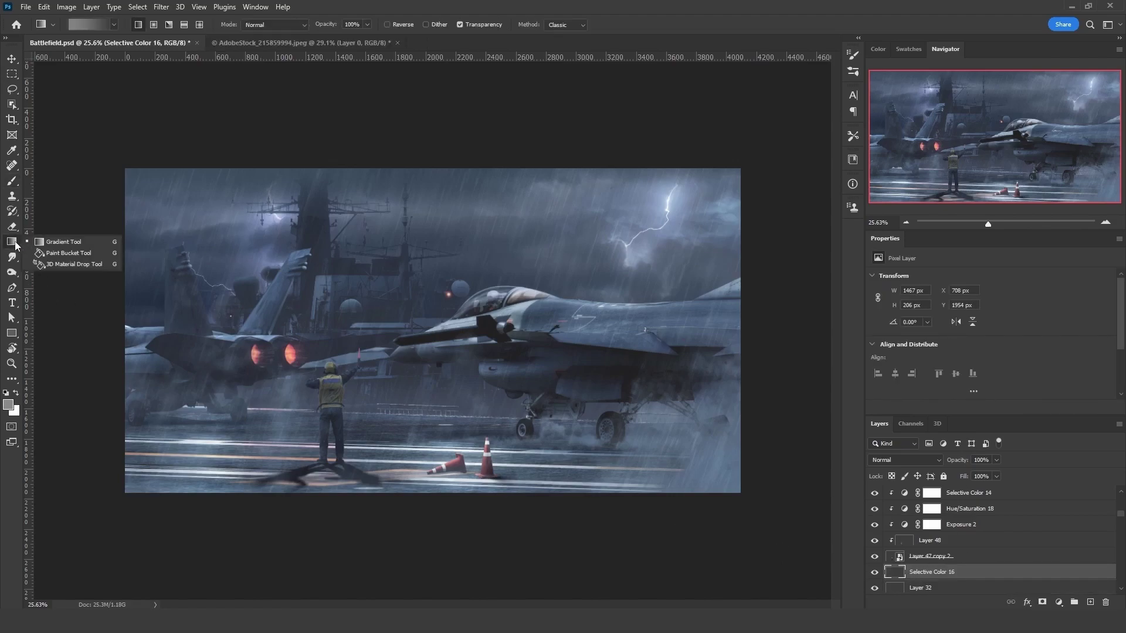
left_click(1042, 602)
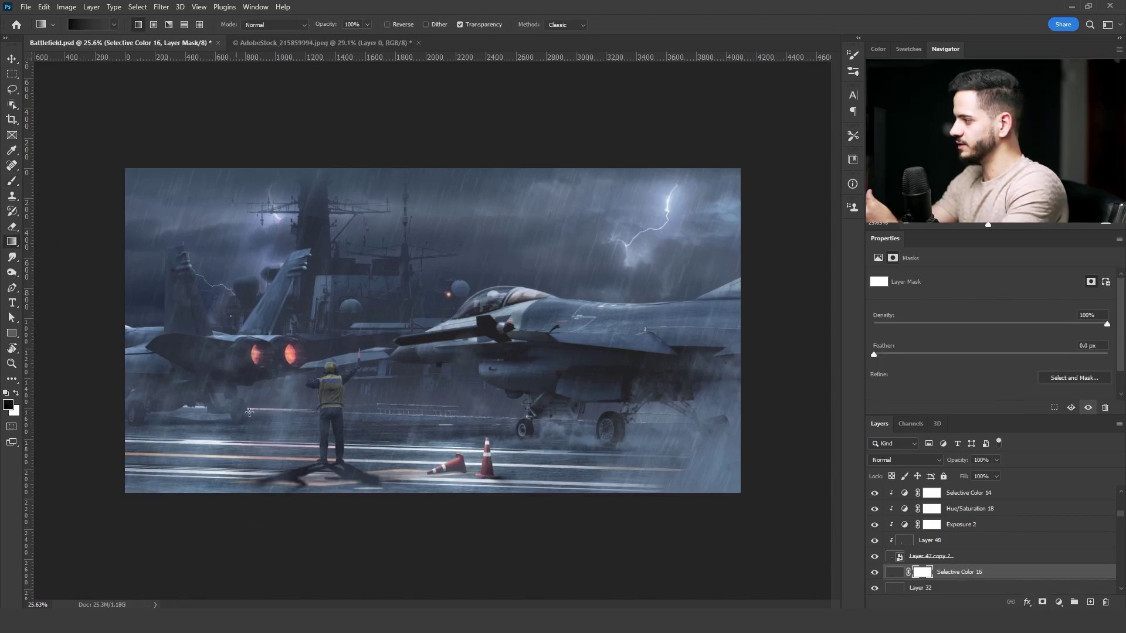
left_click_drag(336, 505, 336, 465)
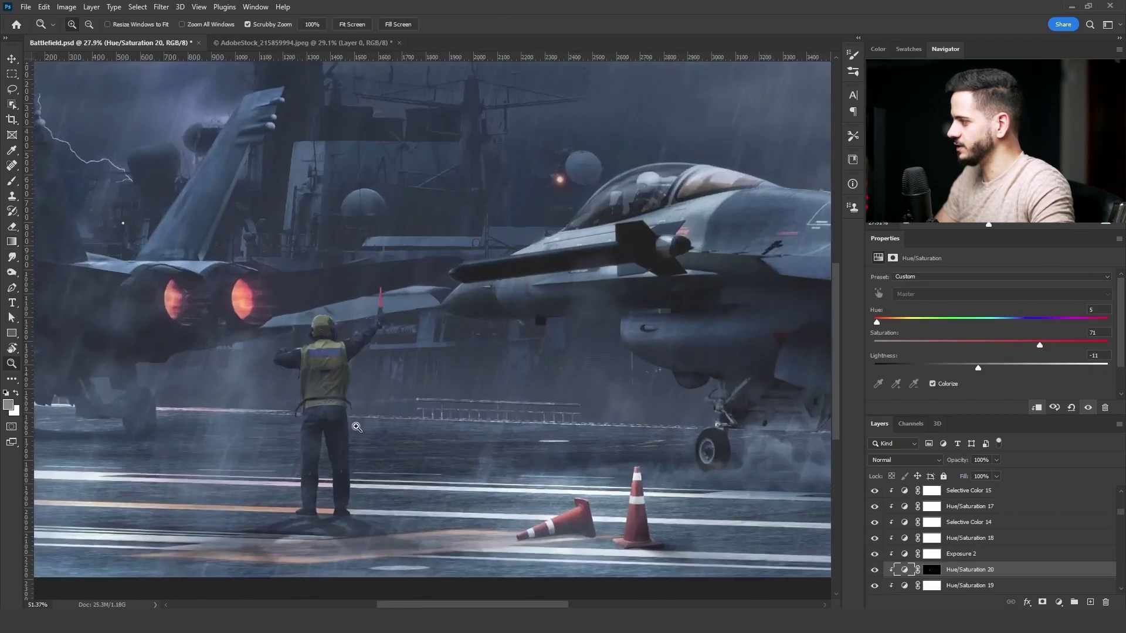
- Add a clipped Hue/Saturation adjustment above Selective Color 15, colorized with Hue 14 and Saturation 52, and invert its mask to black
left_click_drag(234, 285, 243, 286)
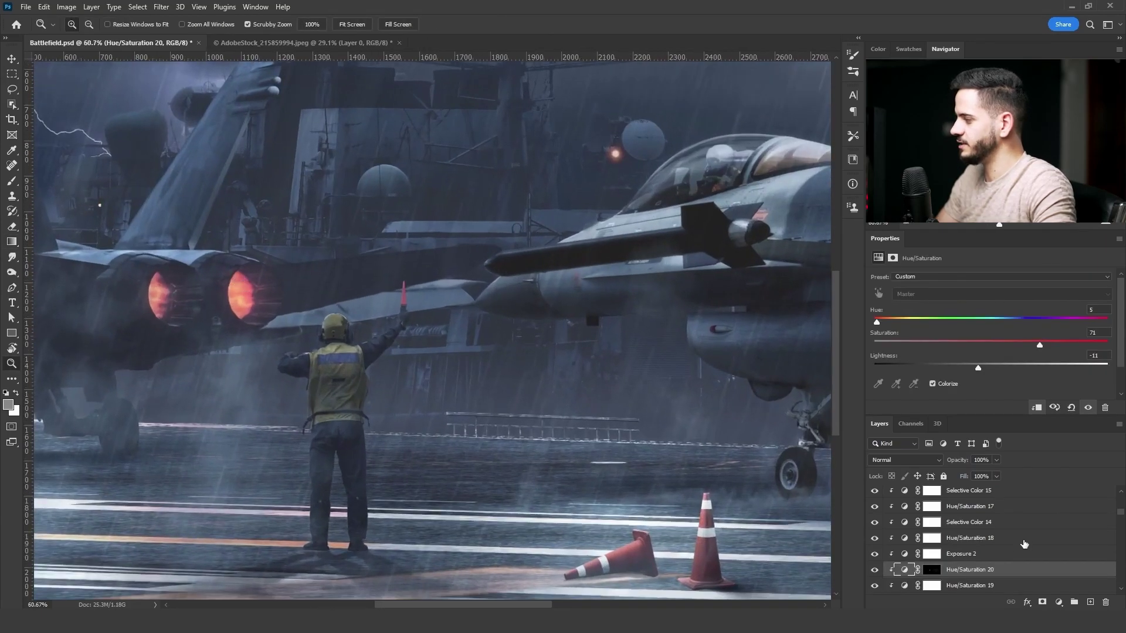
scroll(1025, 541, "up", 4)
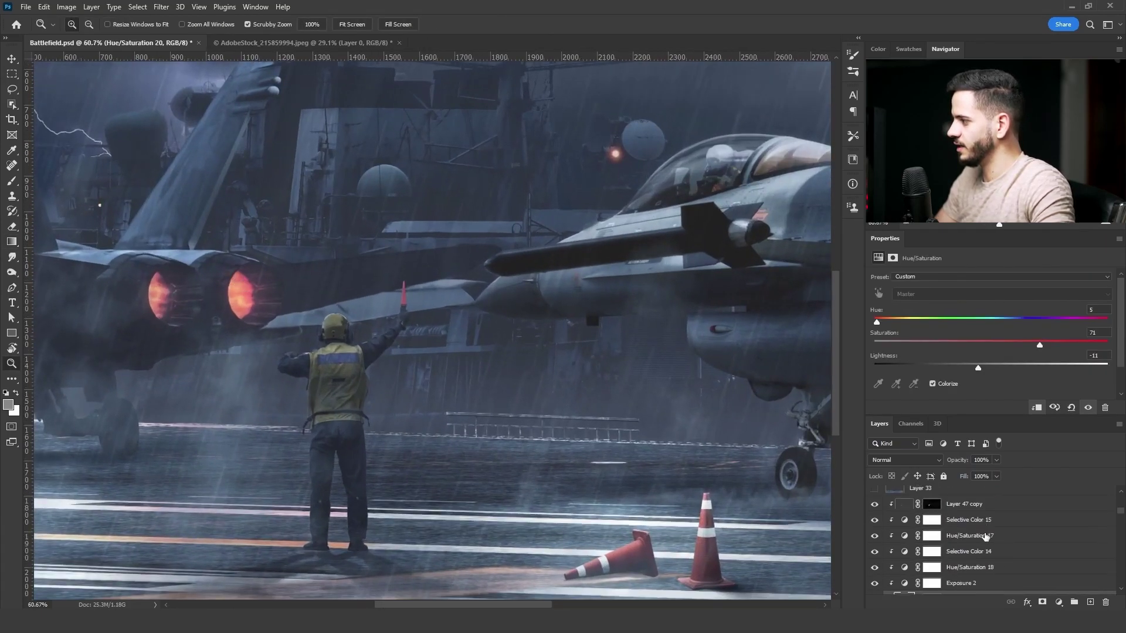
left_click(985, 520)
left_click(1058, 602)
left_click(1064, 487)
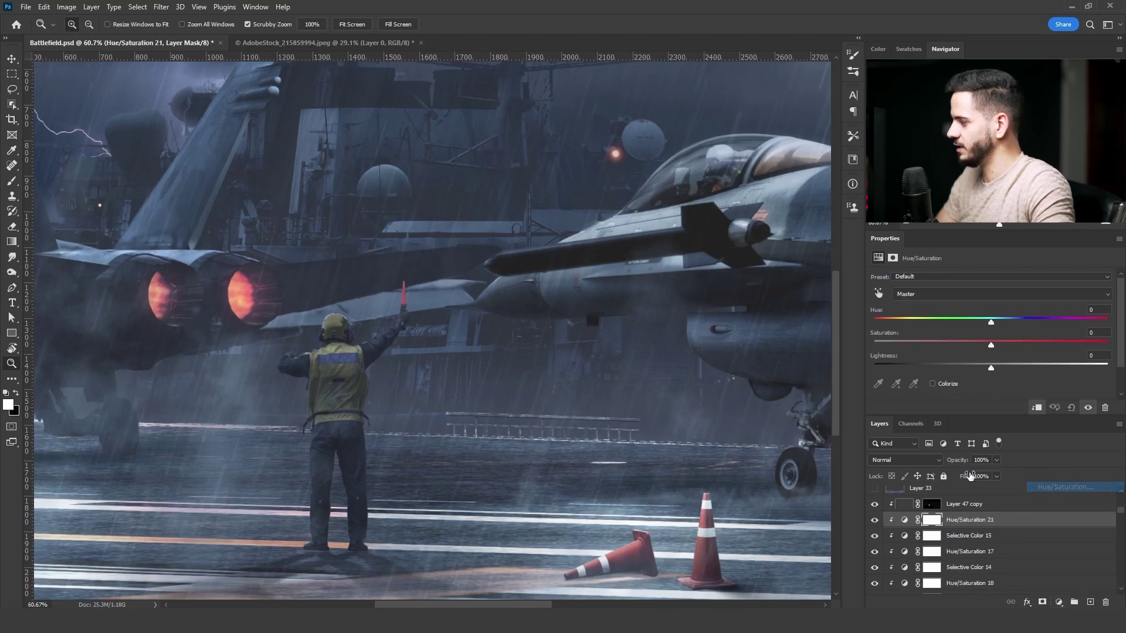
left_click(940, 383)
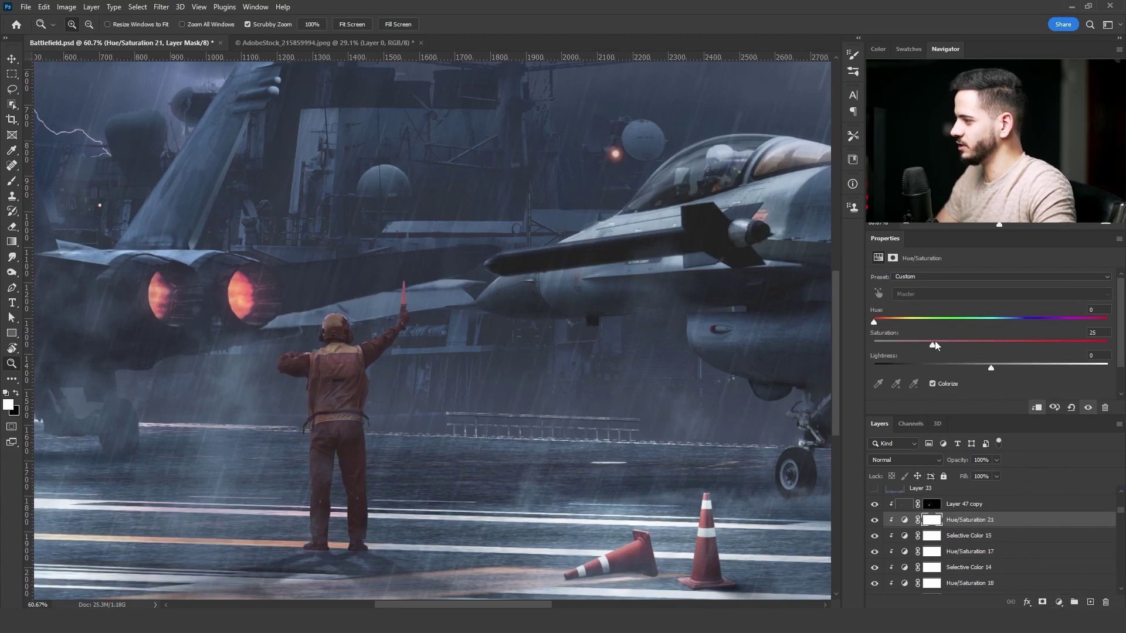
left_click(884, 322)
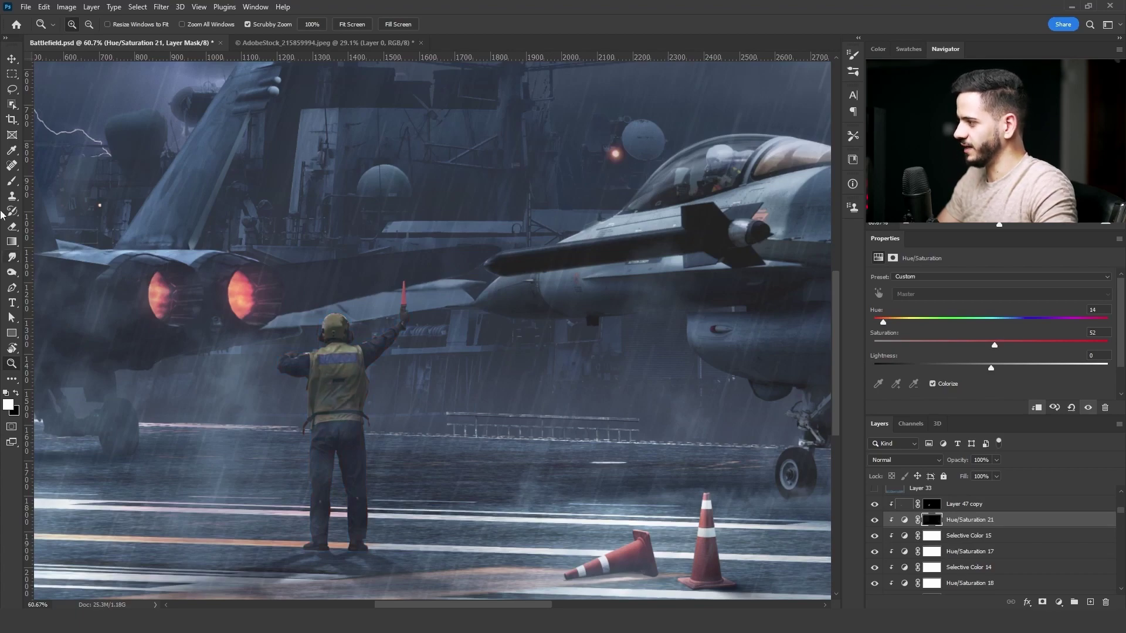
- Paint white on the Hue/Saturation 21 mask to add an orange glow along the crewman's arms, helmet and headset
left_click(10, 182)
scroll(291, 351, "up", 6)
mouse_move(304, 316)
left_mouse_down()
mouse_move(317, 319)
mouse_move(317, 126)
left_mouse_up()
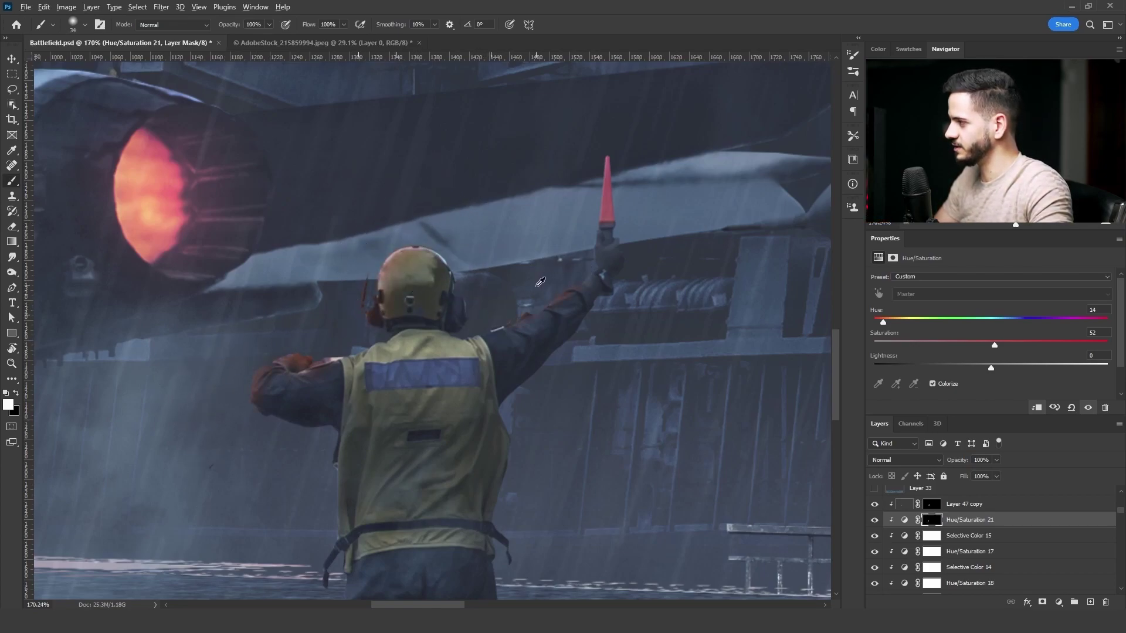
left_click_drag(536, 286, 549, 287)
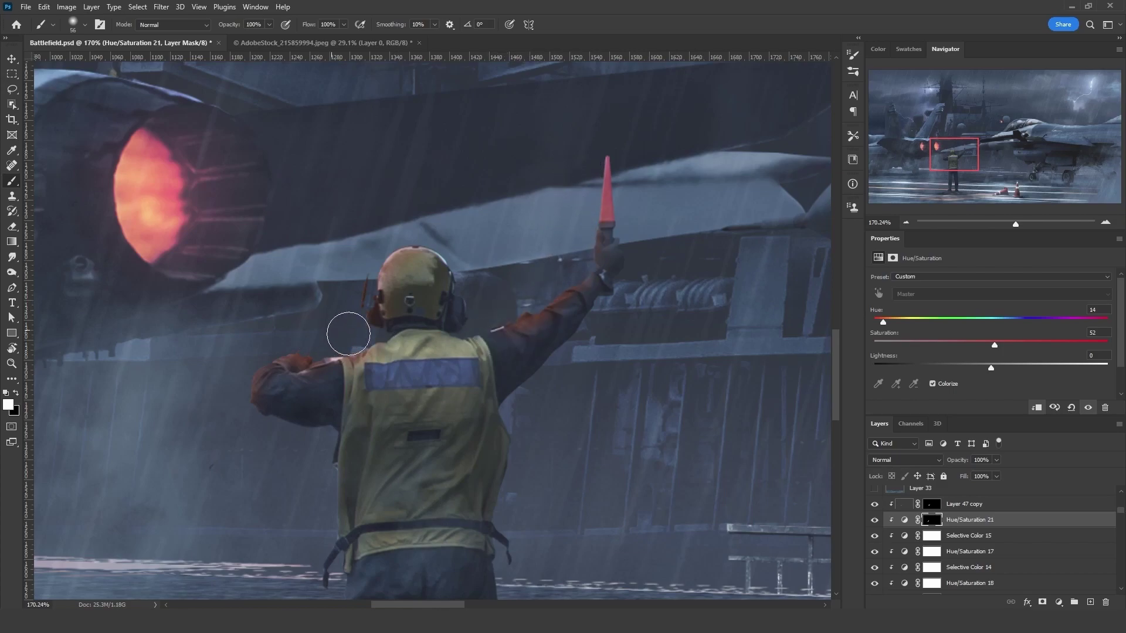
- Set the Blend If underlying-layer shadow range of Hue/Saturation 21 to 42 / 54
scroll(348, 333, "down", 5)
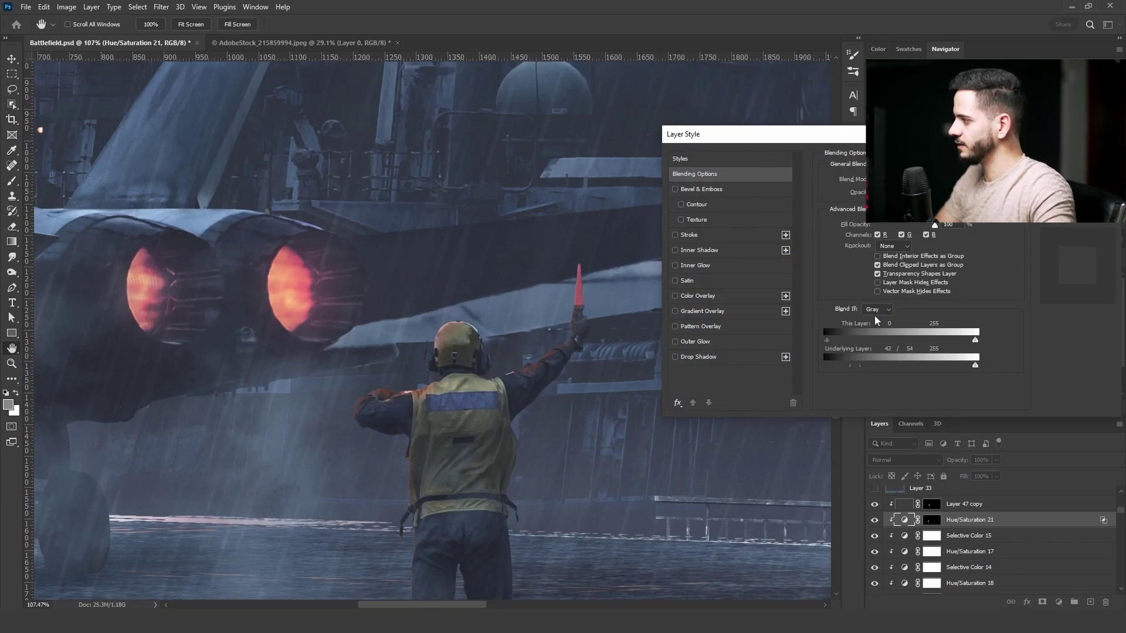
left_click(1077, 157)
- Add grain to the Hue/Saturation 21 mask with the Camera Raw Filter, using Grain 55, Size 25 and Roughness 80
right_click(930, 521)
left_click(930, 521)
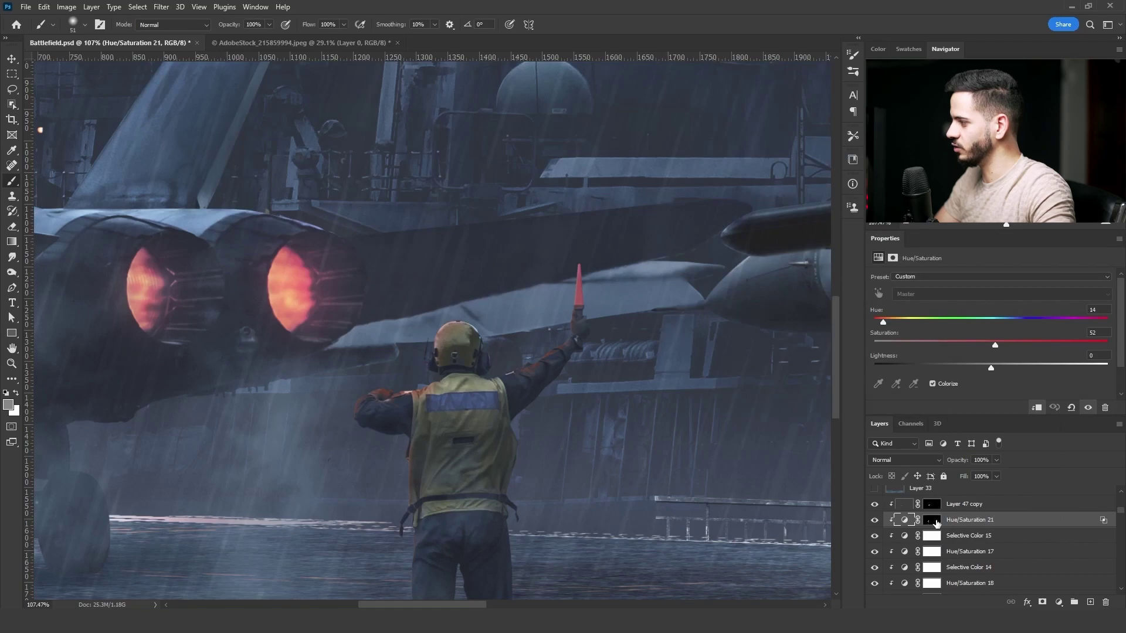
left_click(930, 521)
left_click(161, 7)
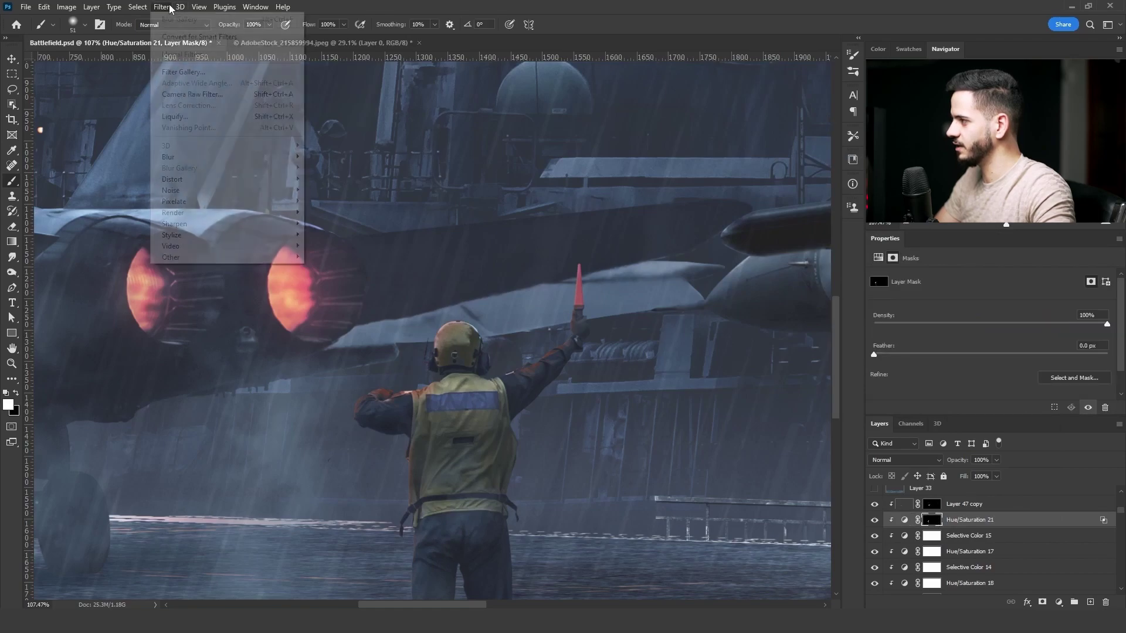
left_click(198, 94)
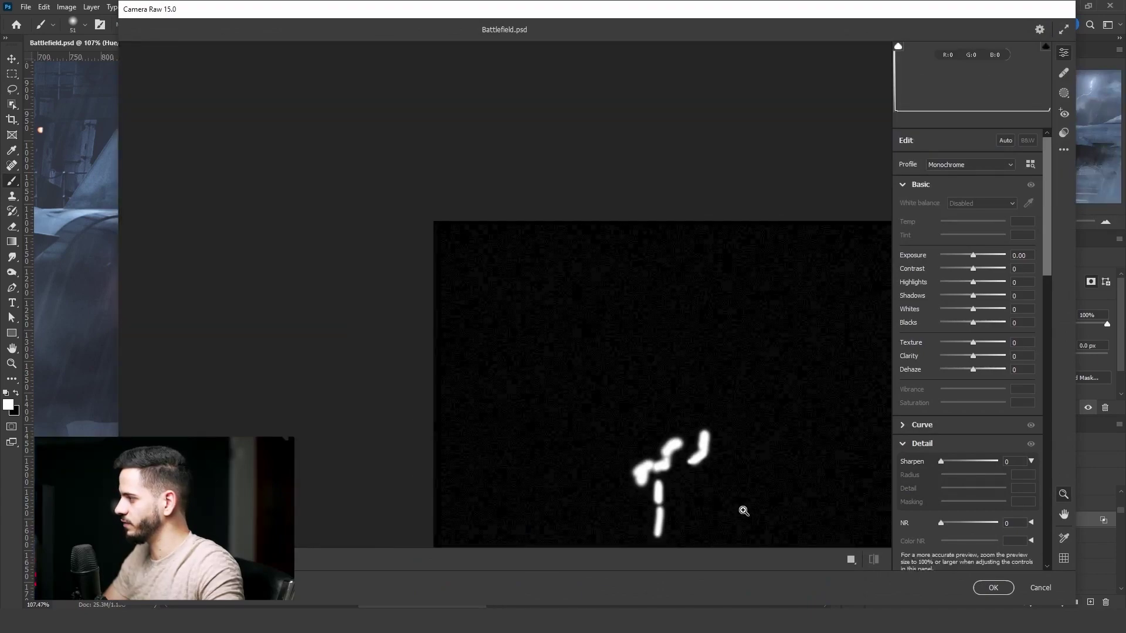
scroll(969, 462, "down", 10)
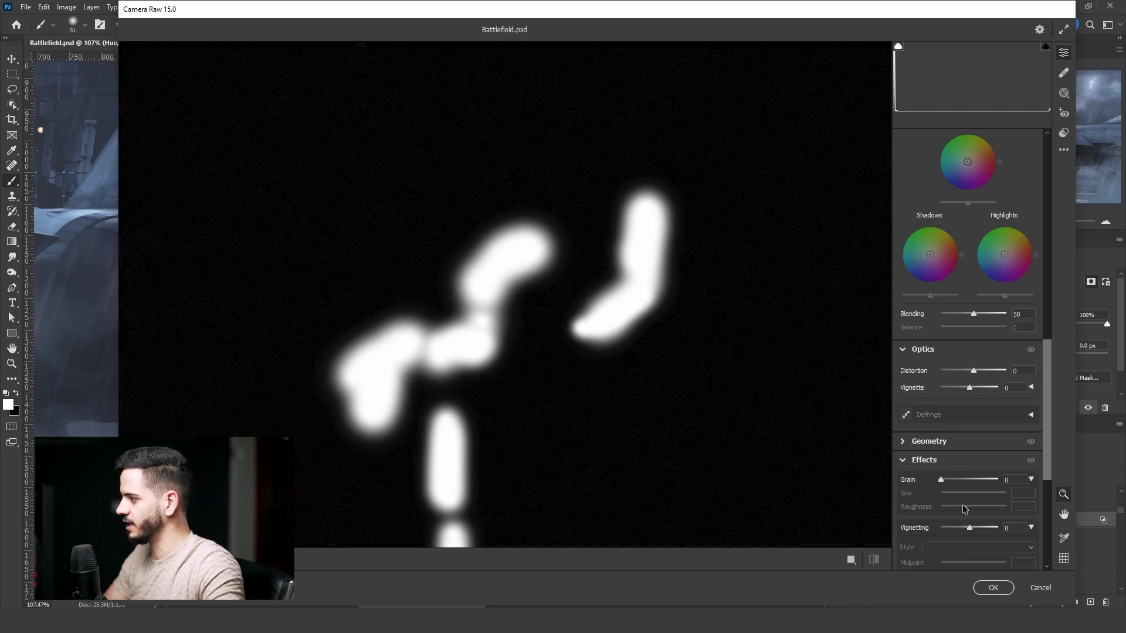
left_click_drag(940, 479, 993, 507)
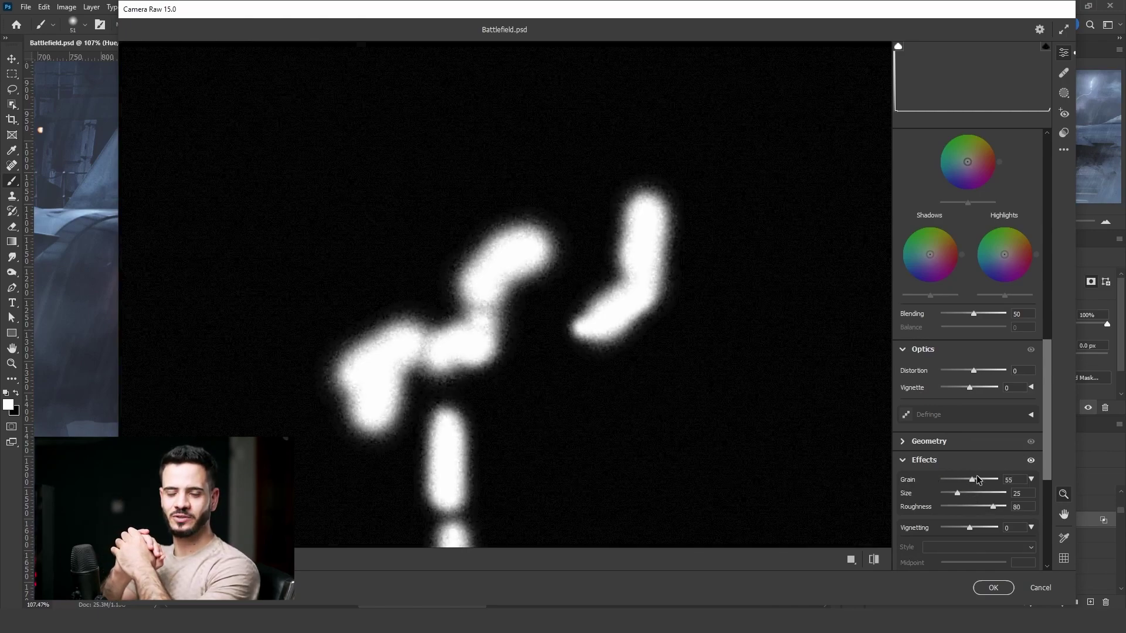
left_click(992, 587)
- Darken the midtones of the Hue/Saturation 21 mask with Levels, setting the midtone input to about 0.85
scroll(500, 388, "up", 3)
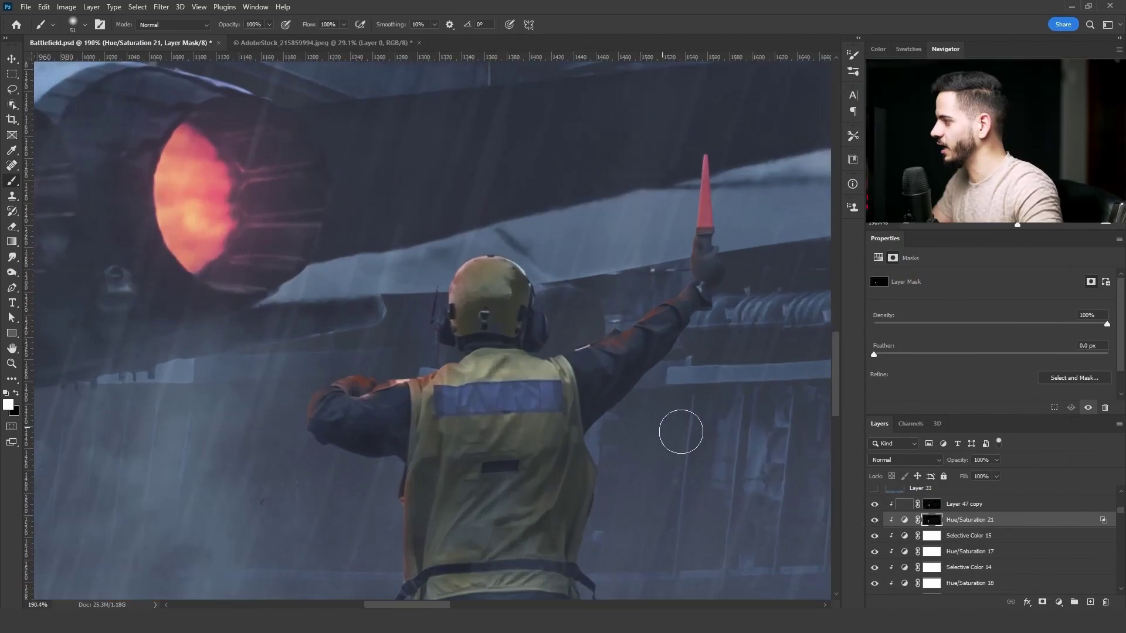
key("ctrl+l")
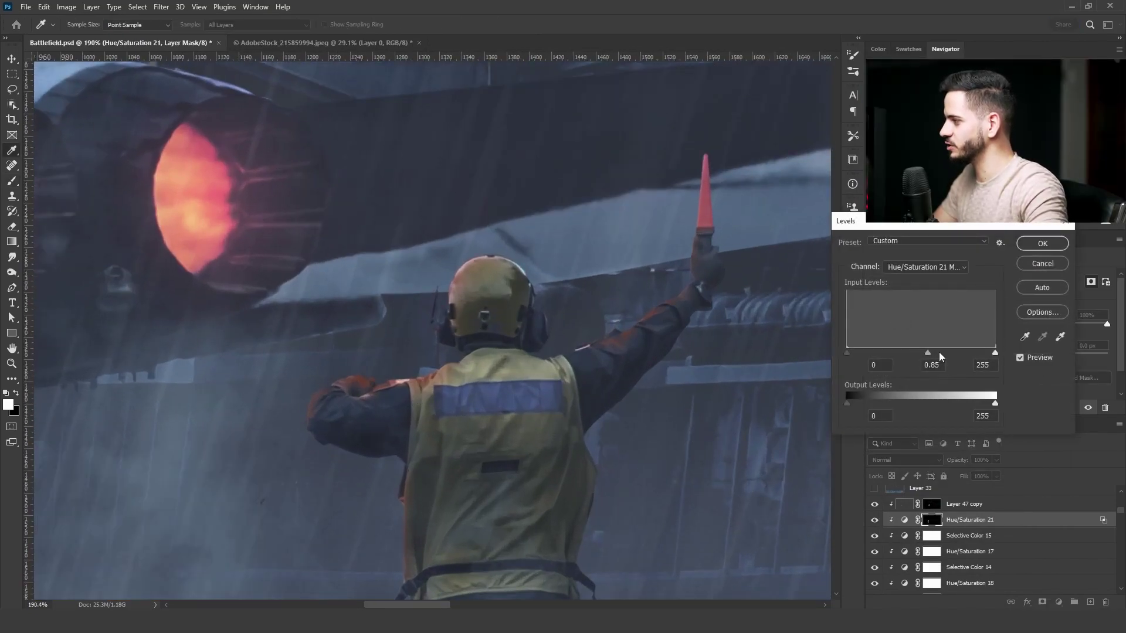
left_click(1042, 243)
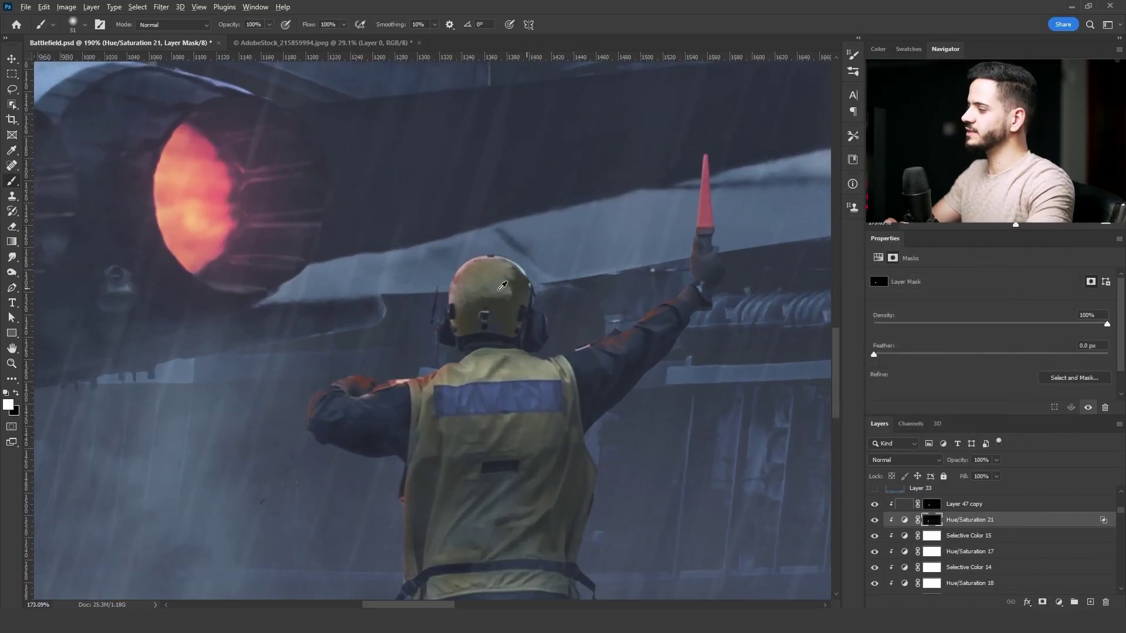
- Duplicate the Hue/Saturation 21 adjustment and set the copy's blend mode to Color Dodge
scroll(502, 285, "down", 4)
scroll(502, 286, "down", 6)
scroll(265, 413, "up", 6)
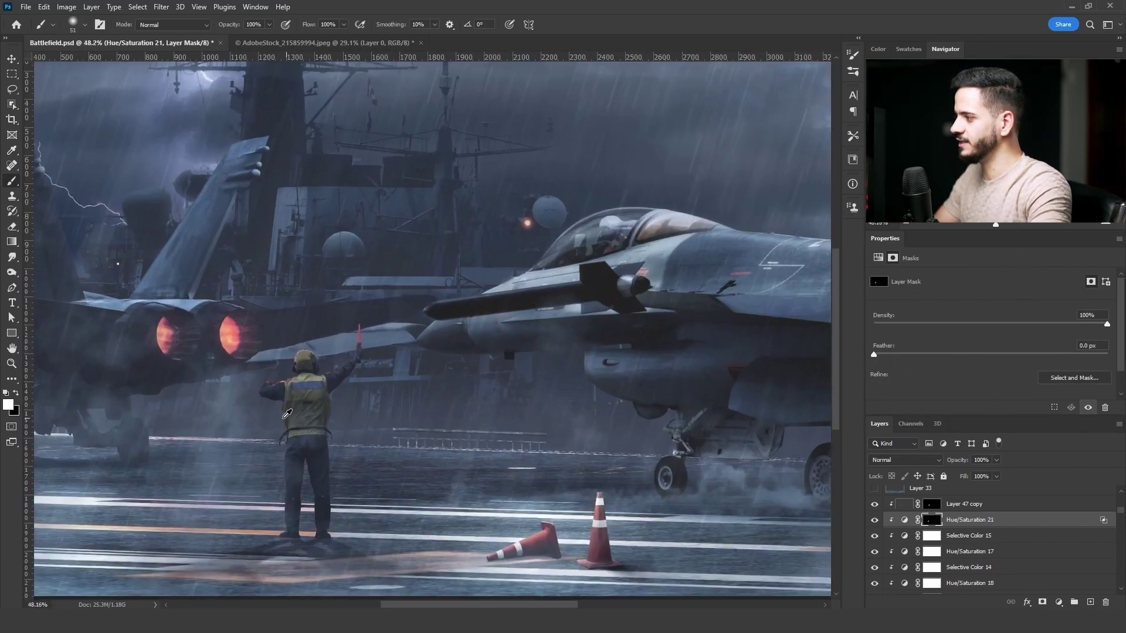
key("ctrl+j")
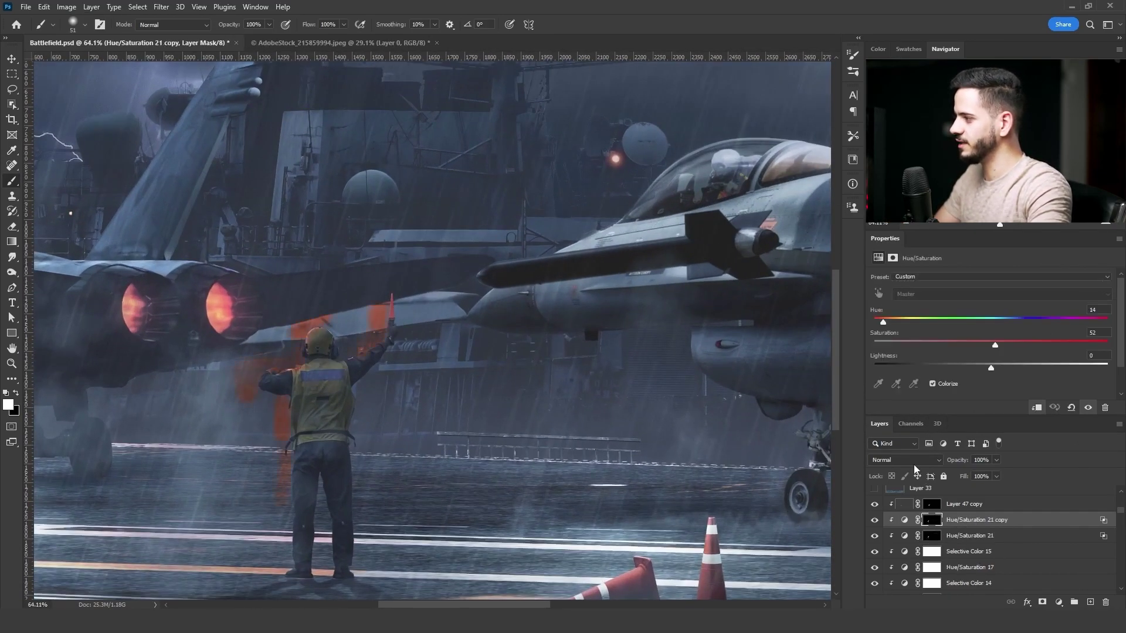
left_click(906, 459)
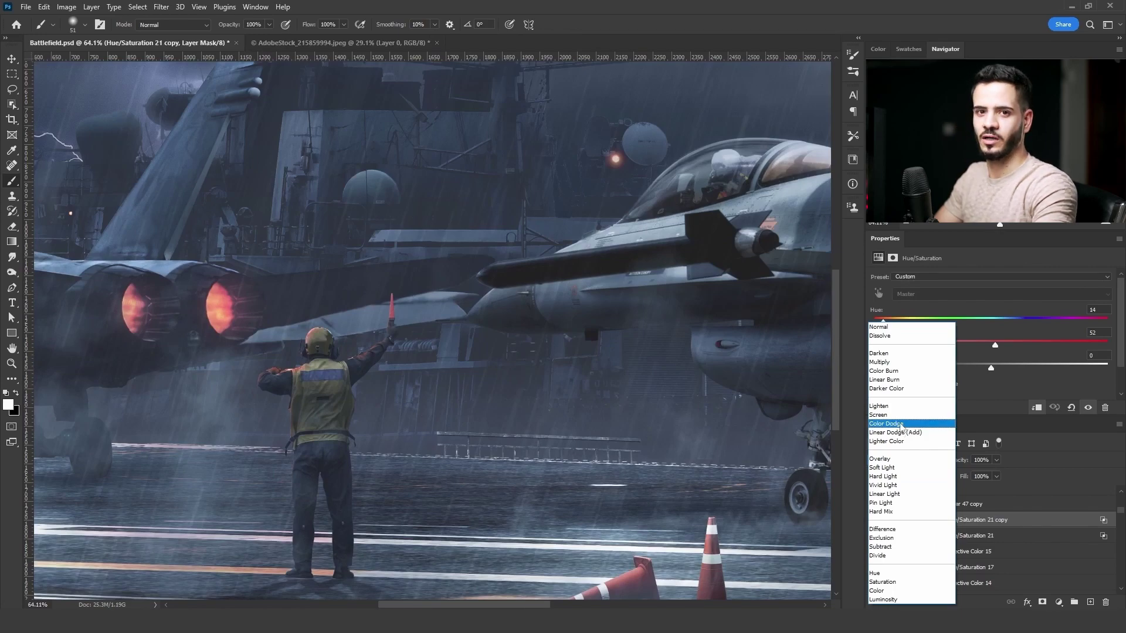
left_click(901, 423)
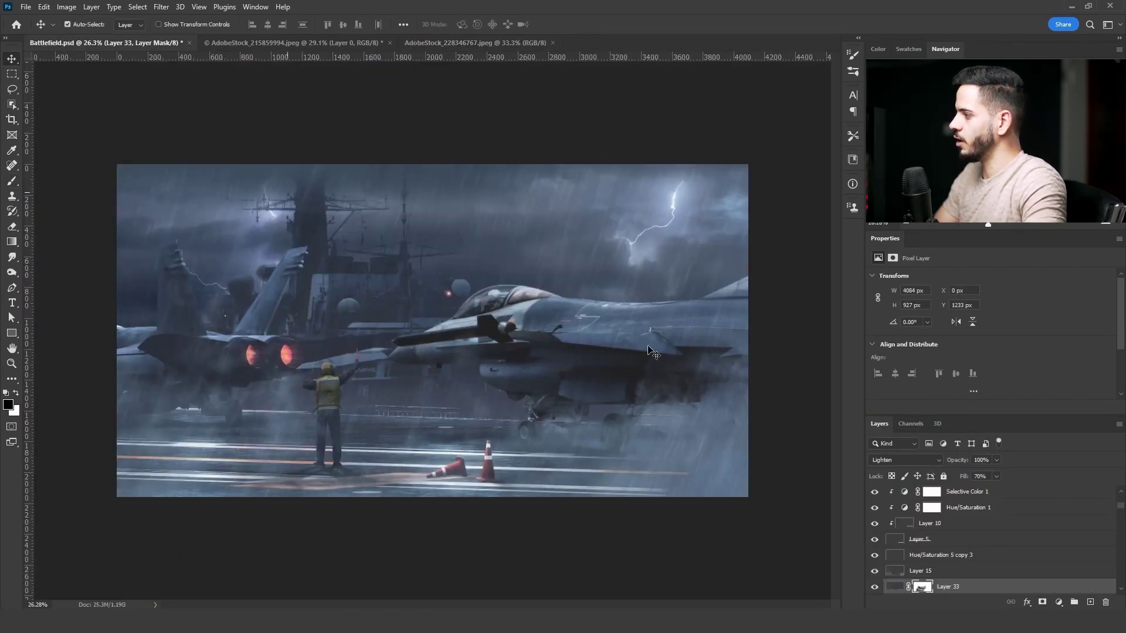
- Paste the raindrop image as a clipped layer above Layer 47 copy and scale it over the crewman's back to about 213 × 142 px
scroll(961, 534, "down", 4)
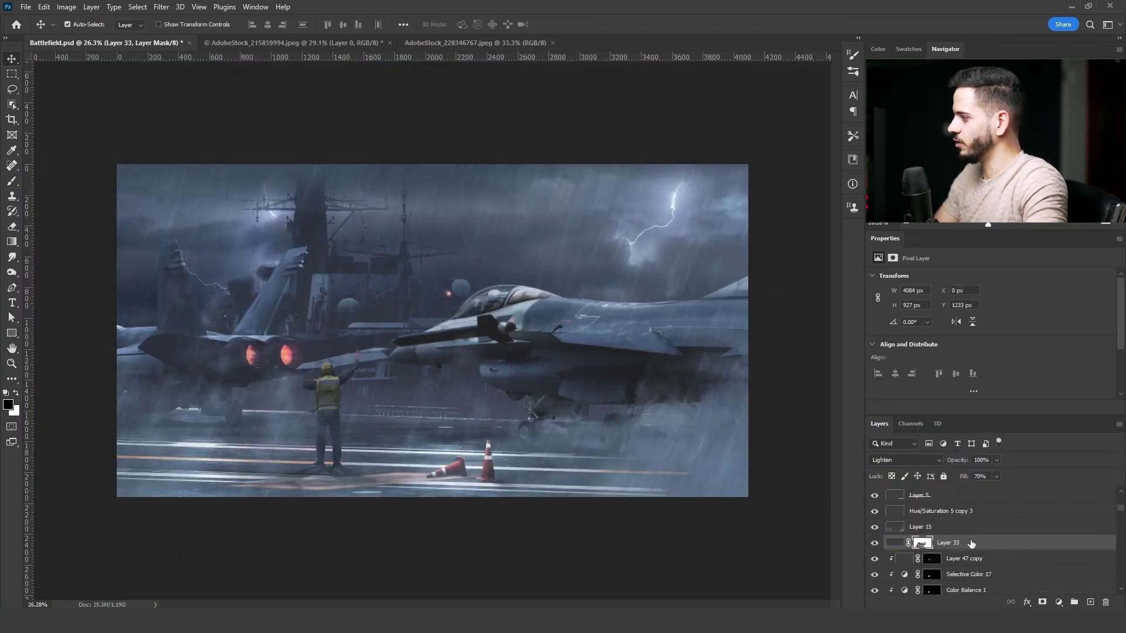
key("ctrl+v")
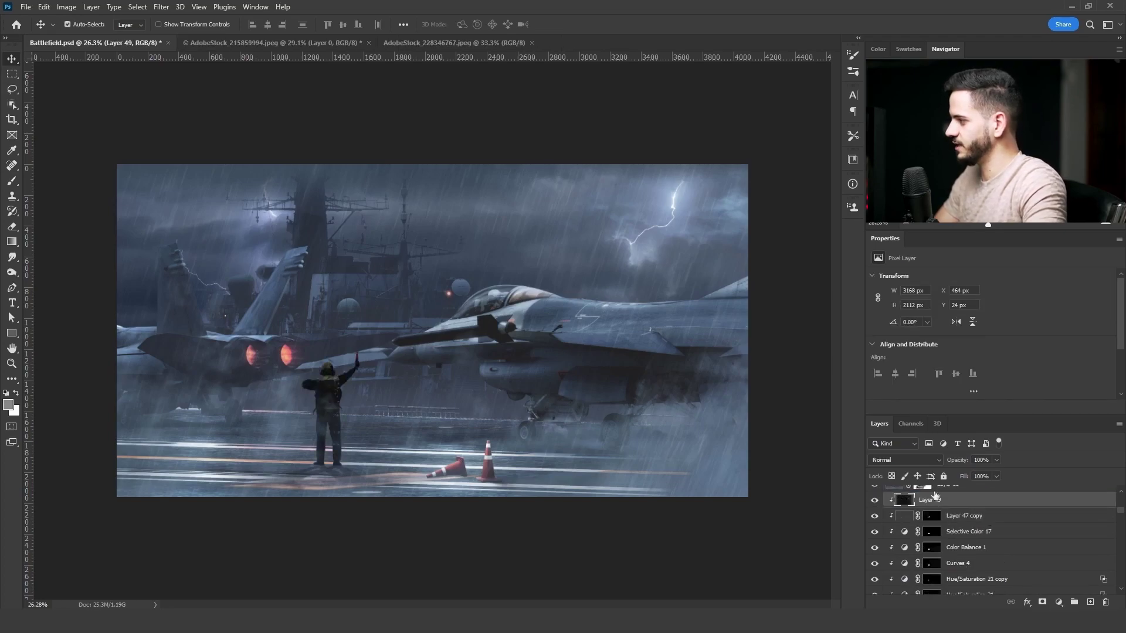
key("ctrl+t")
left_click_drag(679, 332, 443, 321)
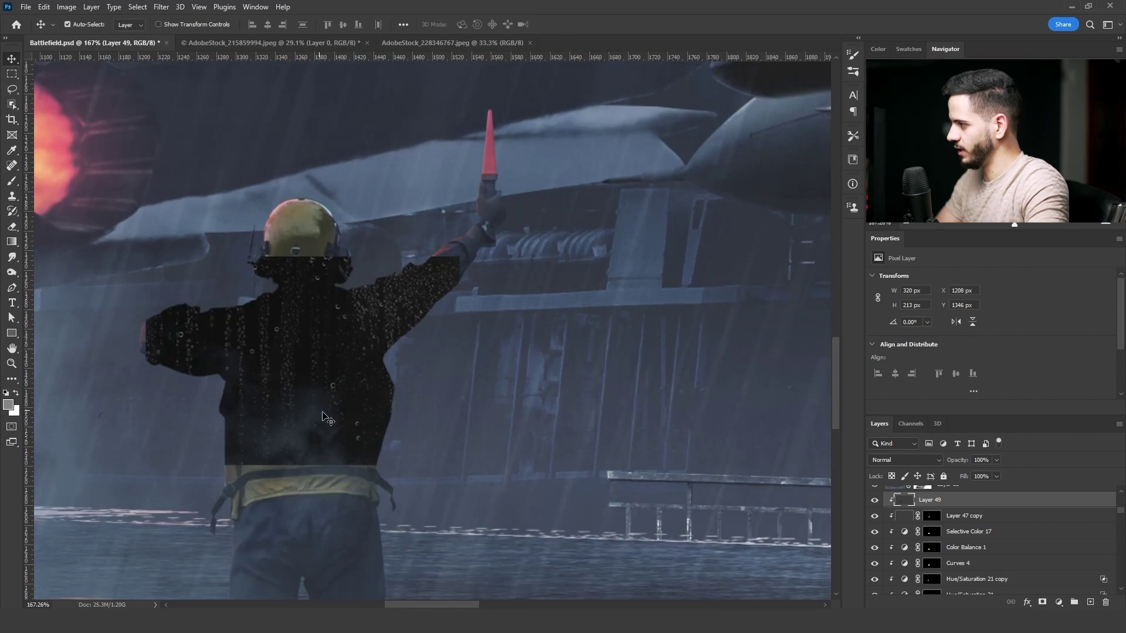
scroll(208, 385, "up", 3)
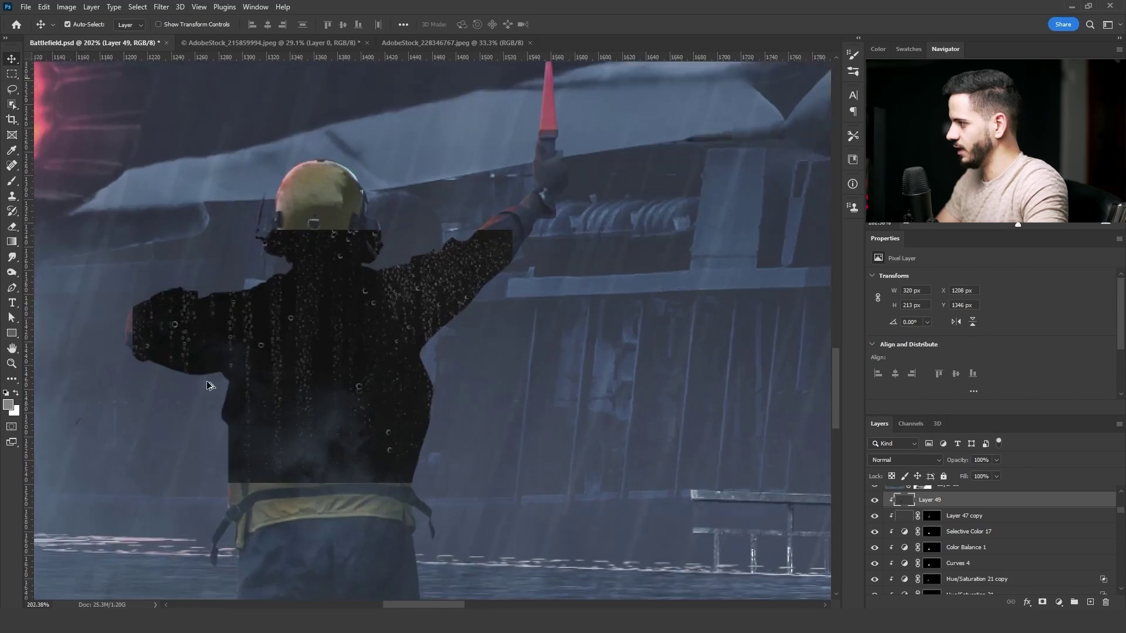
key("ctrl+t")
left_click_drag(544, 352, 411, 330)
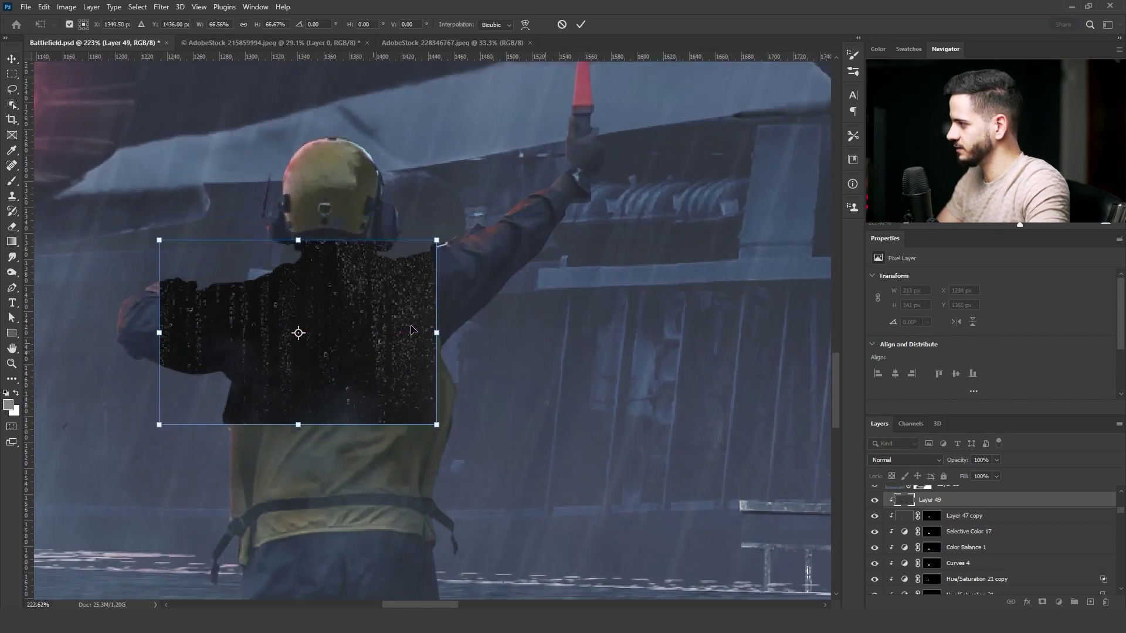
key("Return")
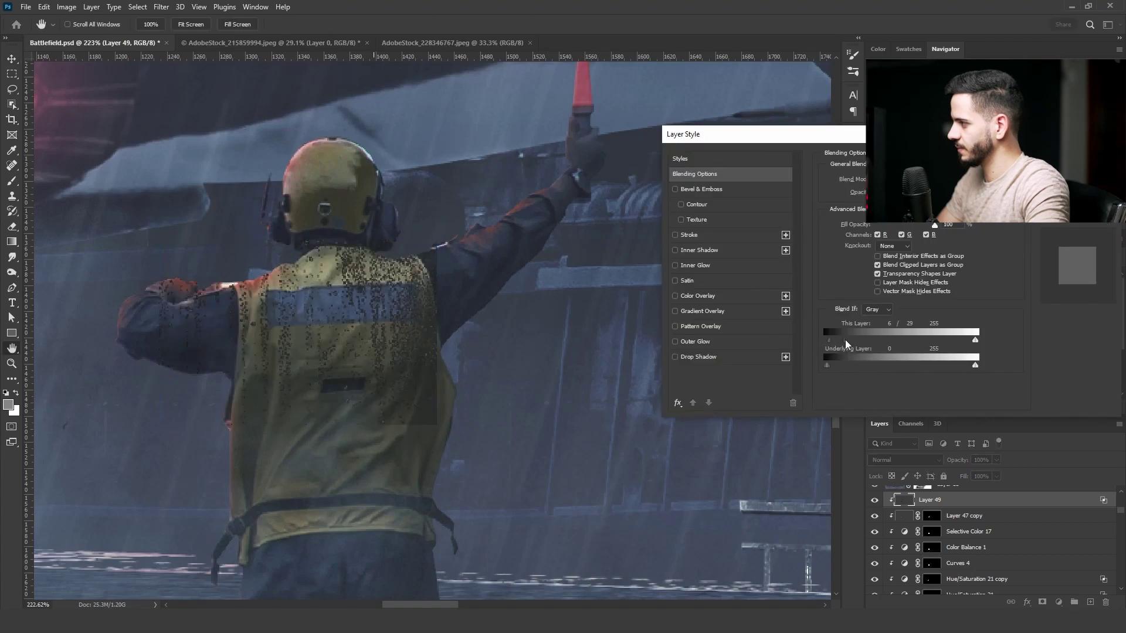
- Set the droplet layer's This Layer Blend If shadow range to 6 / 52, bake it into pixels, and blend the layer with Screen
left_click_drag(845, 340, 857, 341)
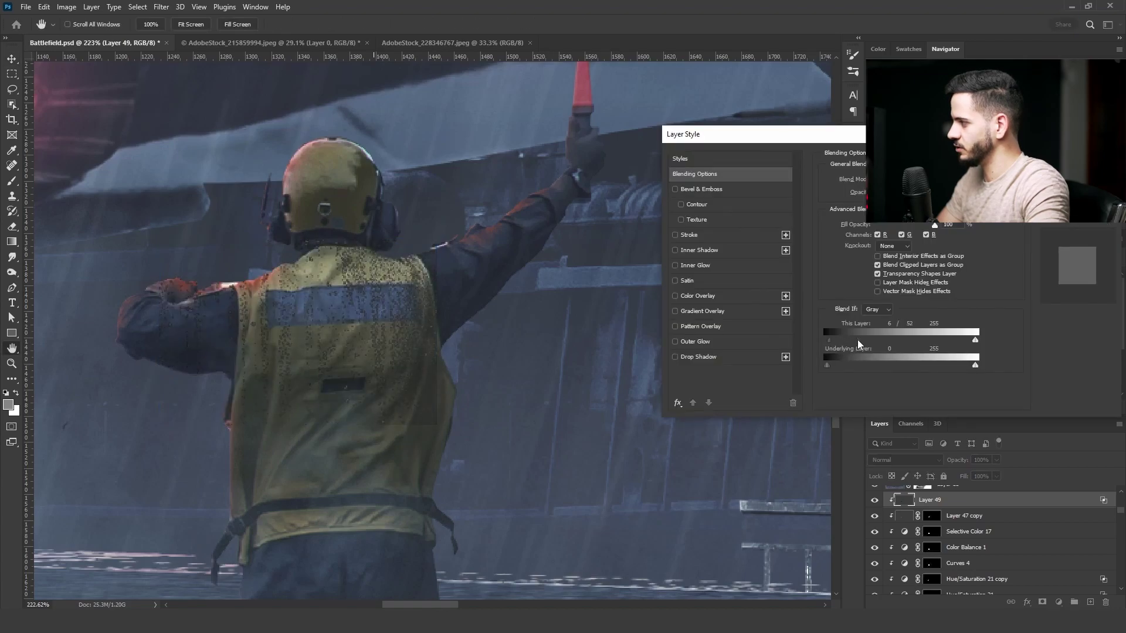
key("Return")
right_click(976, 501)
left_click(863, 275)
right_click(959, 502)
left_click(997, 324)
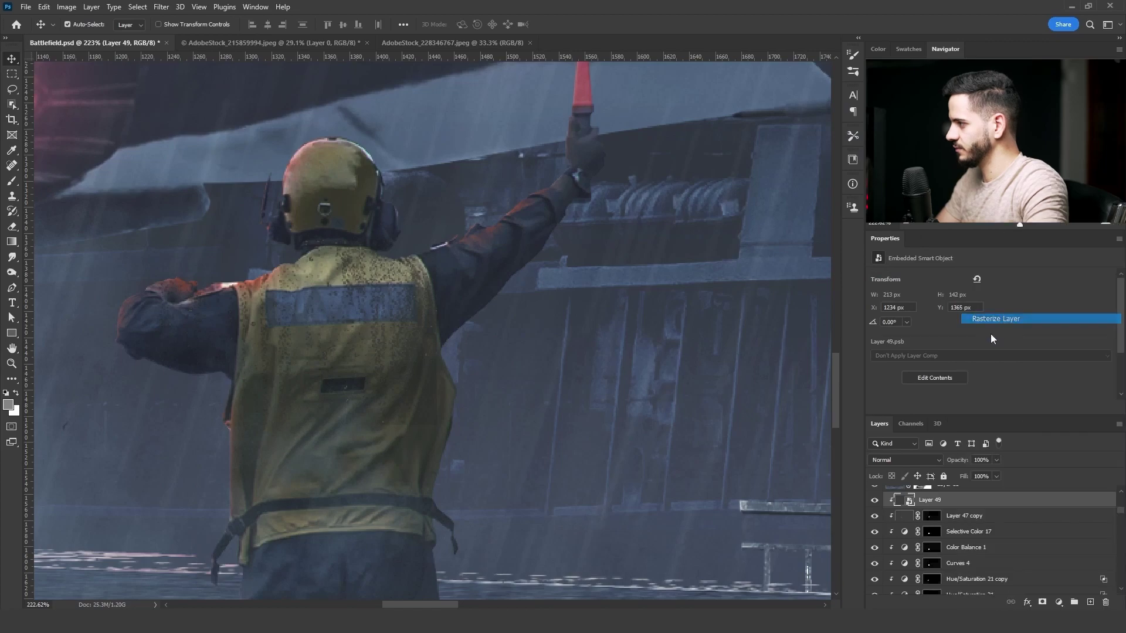
left_click(903, 461)
left_click(885, 415)
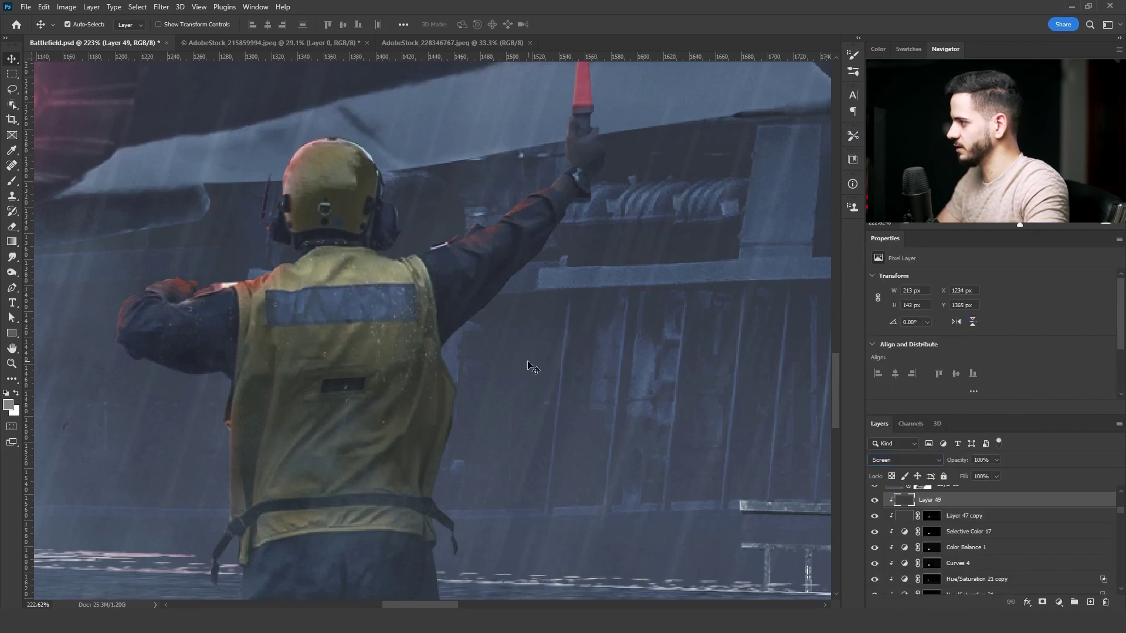
- Erase stray droplets around the crewman's shoulders and darken the droplet layer with a Lightness of -21
key("e")
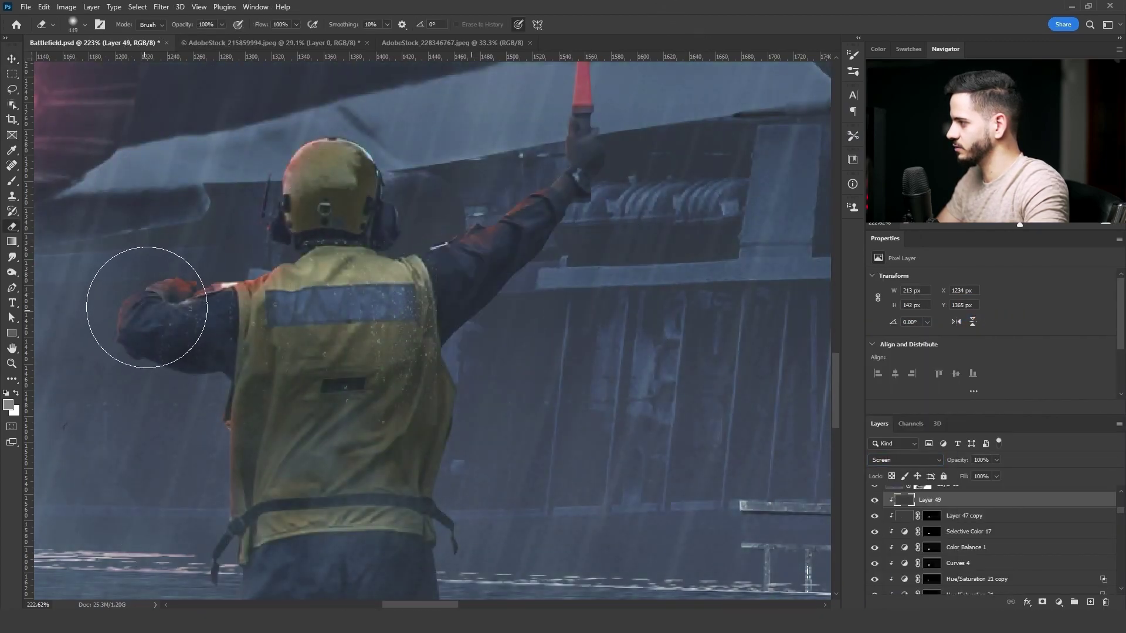
left_click_drag(281, 241, 258, 241)
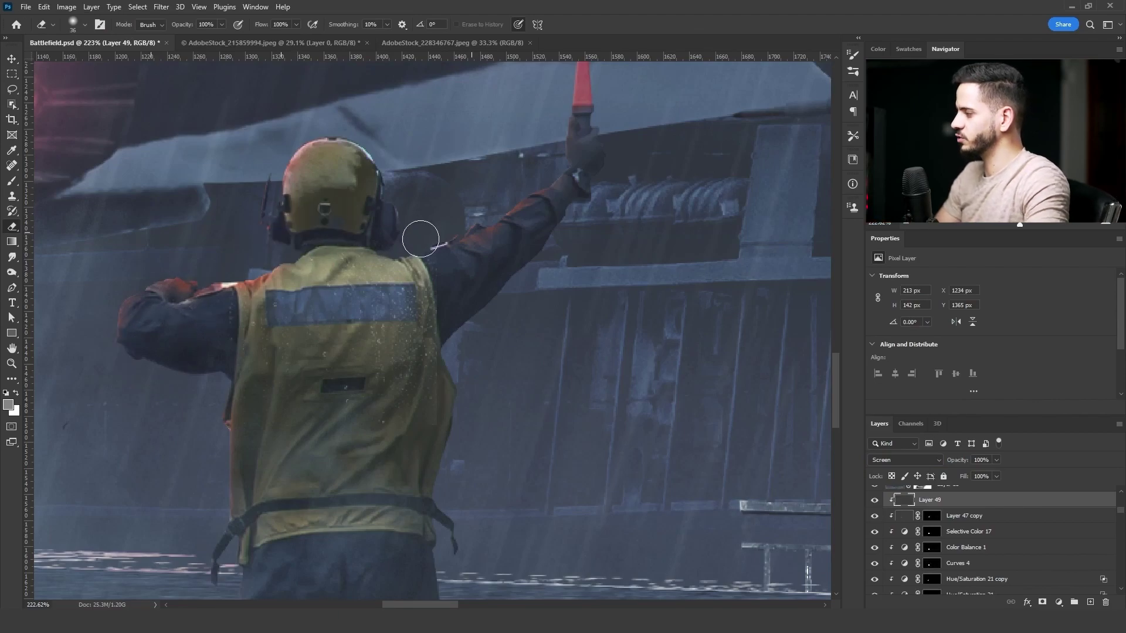
key("ctrl+u")
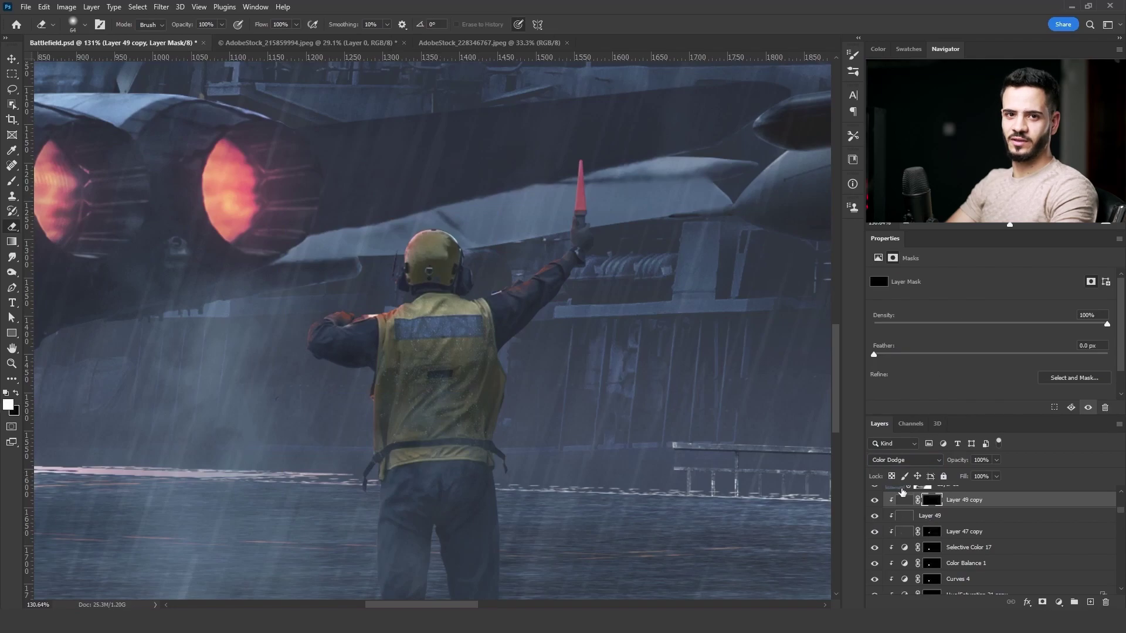
- Duplicate the droplet layer with a black mask, paint white on it over the crewman, and set the copy to Linear Dodge (Add)
left_click(905, 460)
key("b")
left_click(84, 25)
left_click(33, 134)
left_click_drag(447, 254, 417, 254)
left_click(905, 460)
left_click(898, 433)
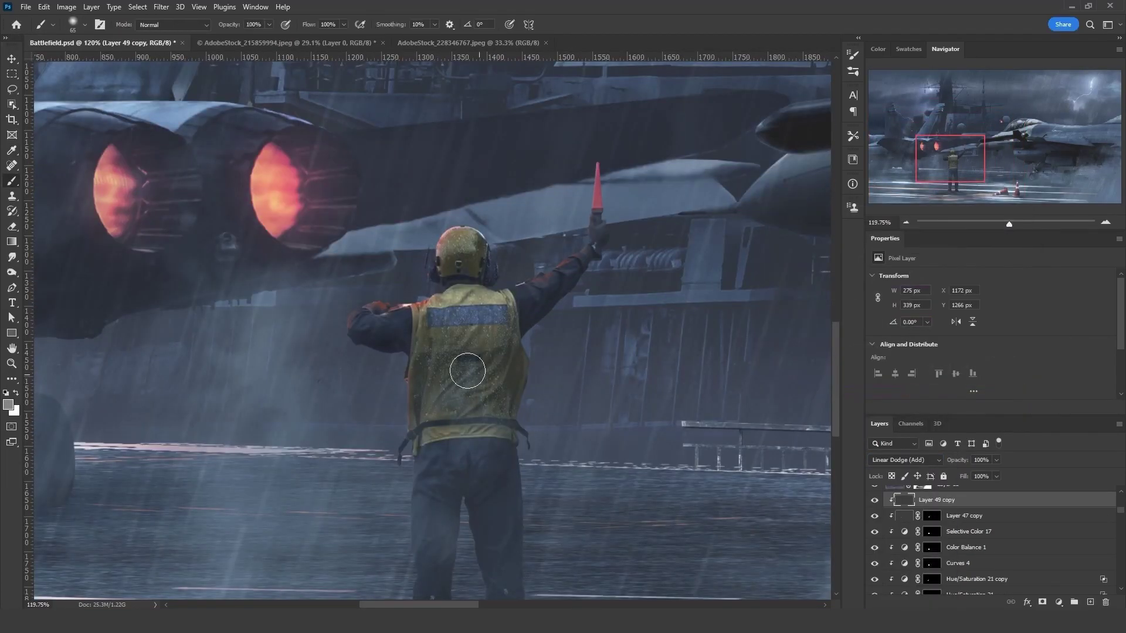
key("e")
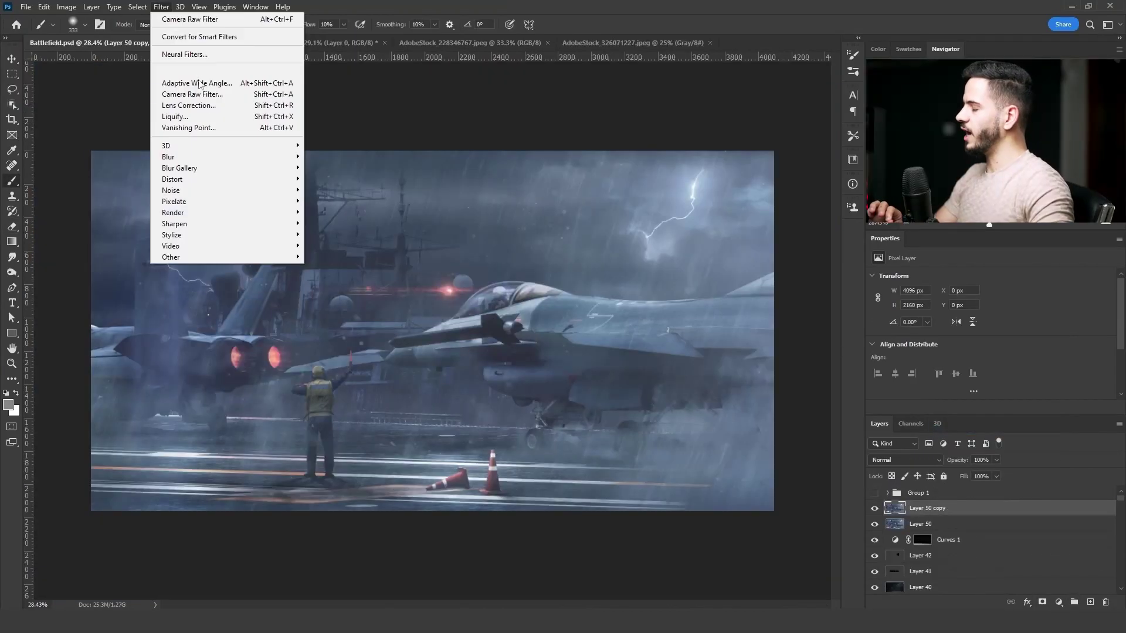
- Apply the Ocean Ripple filter from the Filter Gallery to Layer 50 copy and hide the result behind a black mask
left_click(209, 74)
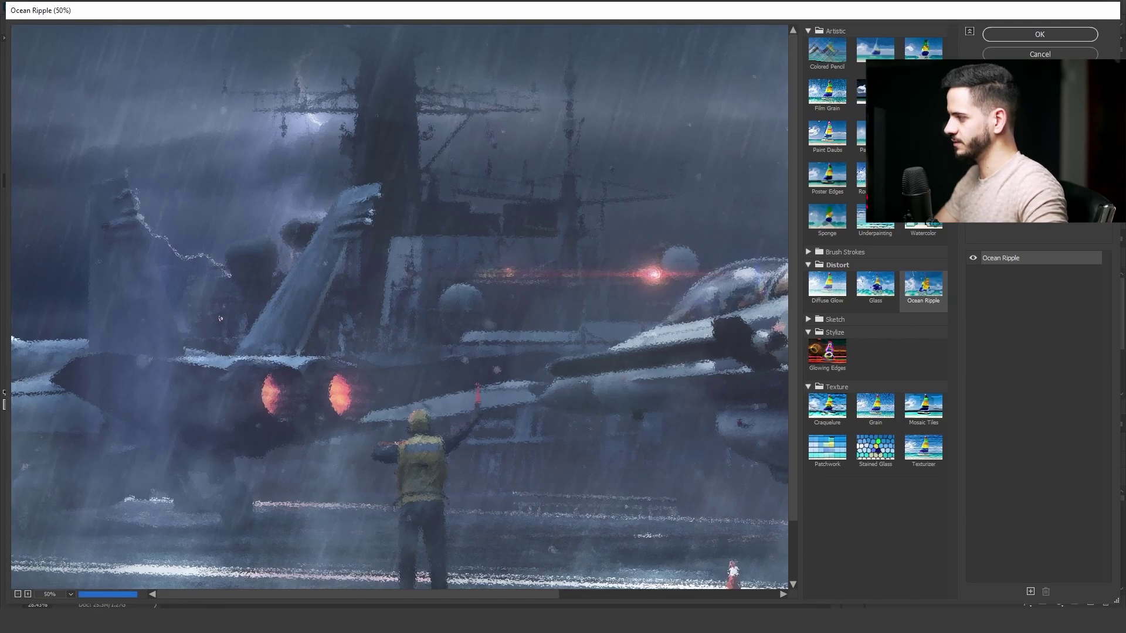
left_click(1021, 33)
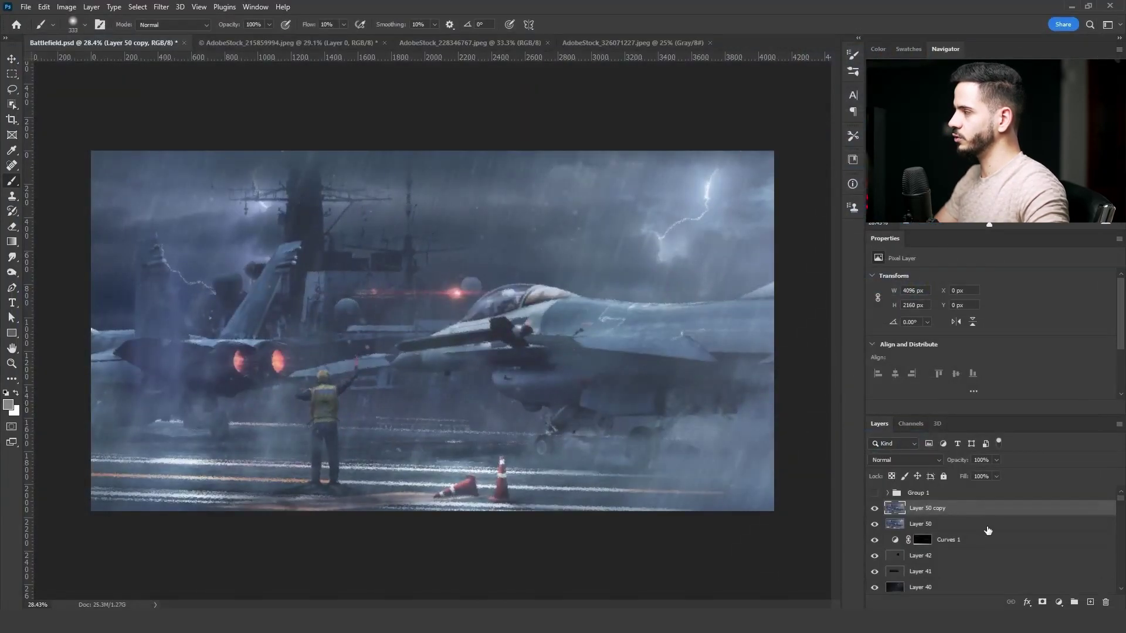
left_click(1043, 602)
key("ctrl+i")
key("x")
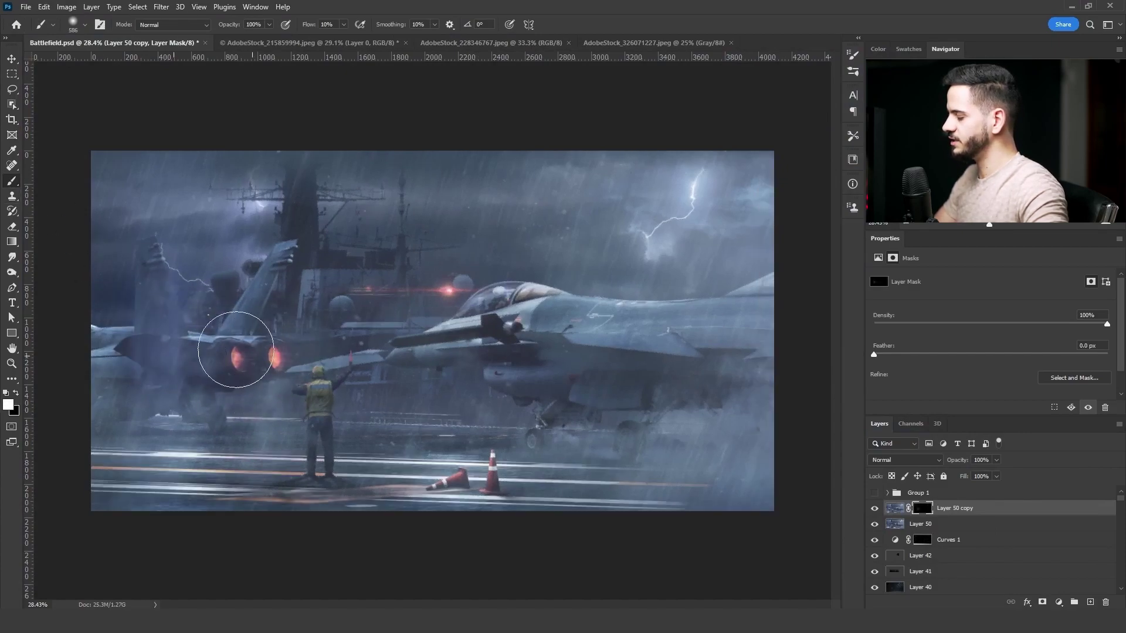
- Paint white on the Layer 50 copy mask to reveal the ripple effect around the rear jet's engines, wing and crewman
left_click_drag(273, 360, 262, 360)
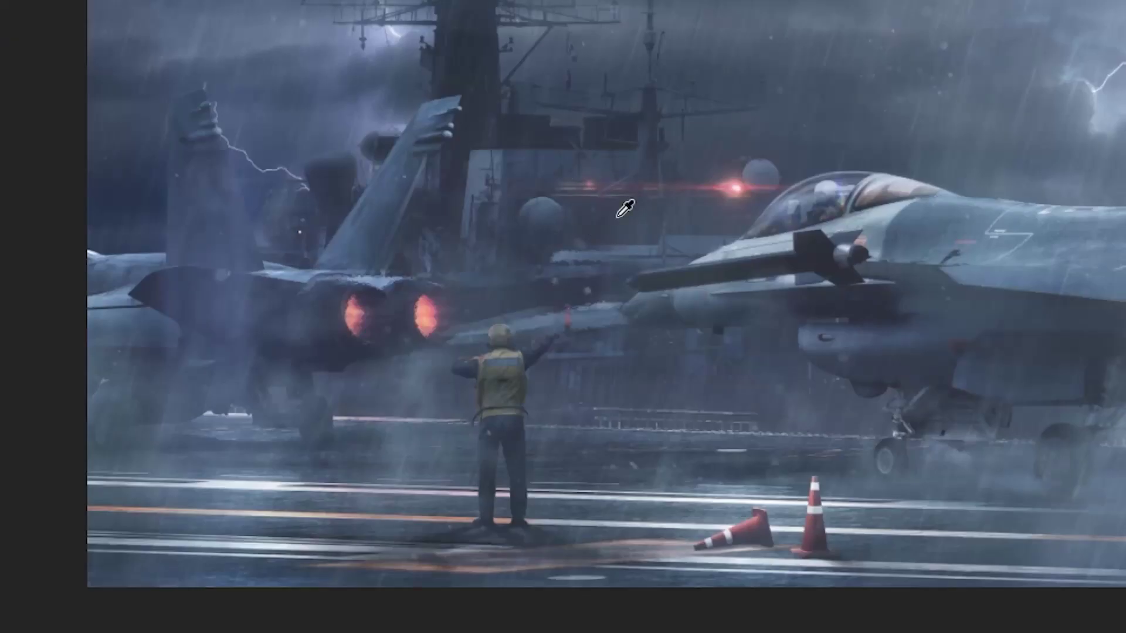
left_click_drag(616, 330, 593, 329)
mouse_move(506, 355)
left_mouse_down()
mouse_move(498, 379)
mouse_move(575, 342)
mouse_move(516, 351)
mouse_move(588, 337)
mouse_move(525, 367)
mouse_move(617, 286)
left_mouse_up()
left_click_drag(587, 297, 645, 293)
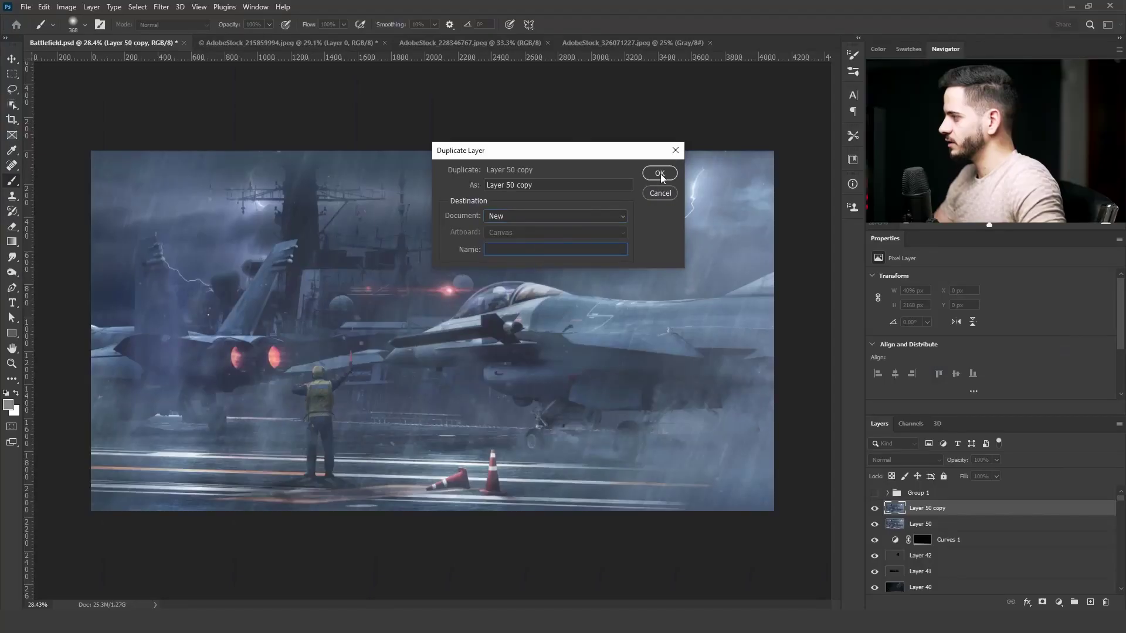
- Duplicate Layer 50 copy into a new document named Texture and add a new layer filled with 50% gray
type("Texture")
key("Return")
key("ctrl+shift+alt+n")
key("shift+F5")
left_click(782, 229)
left_click(778, 330)
key("Return")
- Apply the Texturizer filter to the gray layer with the Sandstone texture, Relief 15 and Light set to Top
left_click(162, 7)
left_click(183, 72)
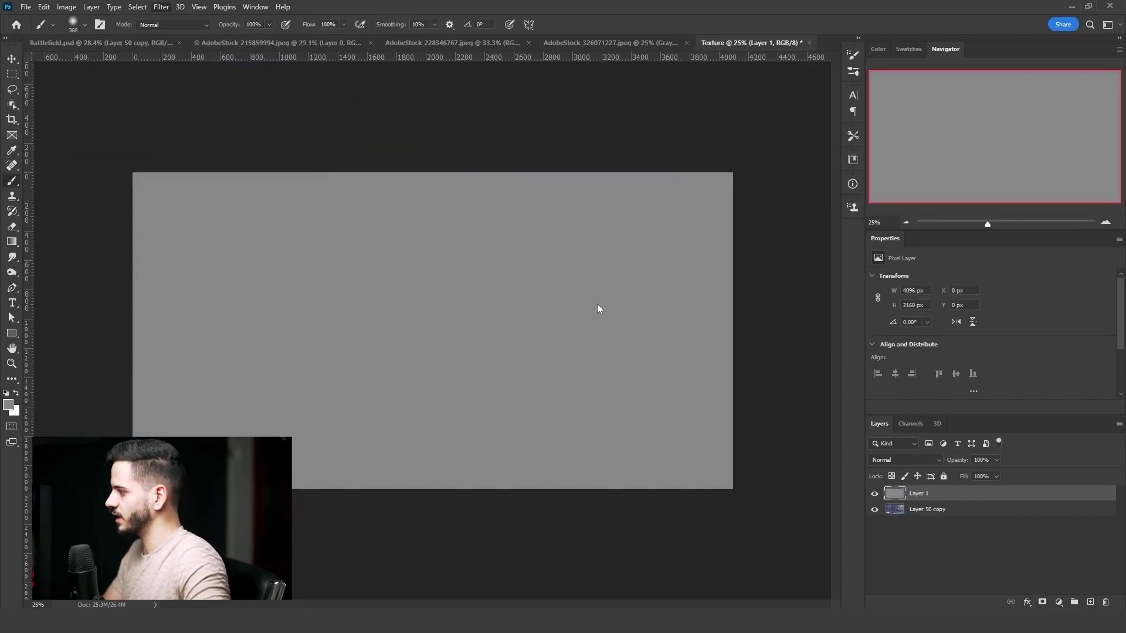
left_click(910, 195)
left_click_drag(1018, 125, 1098, 127)
scroll(451, 314, "down", 1)
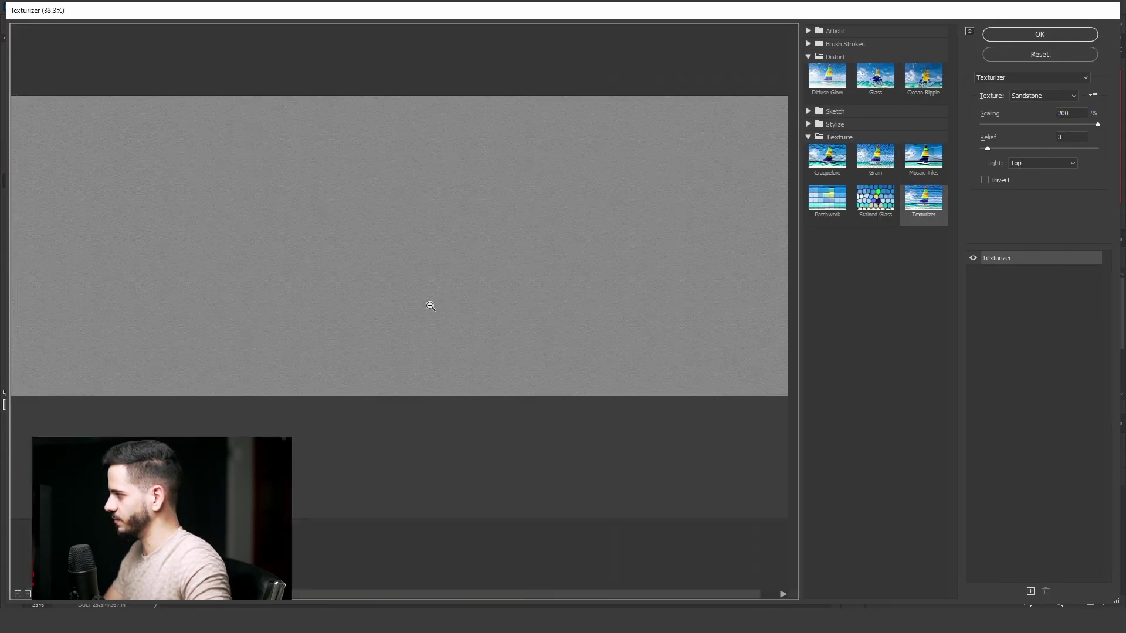
left_click_drag(987, 148, 1035, 145)
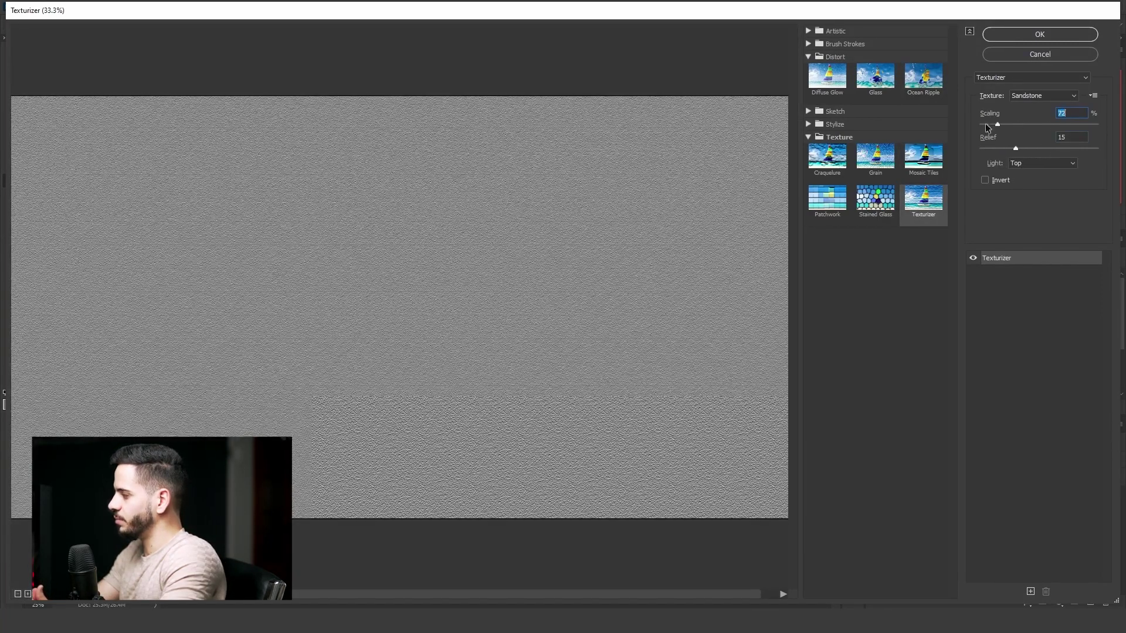
left_click(1047, 37)
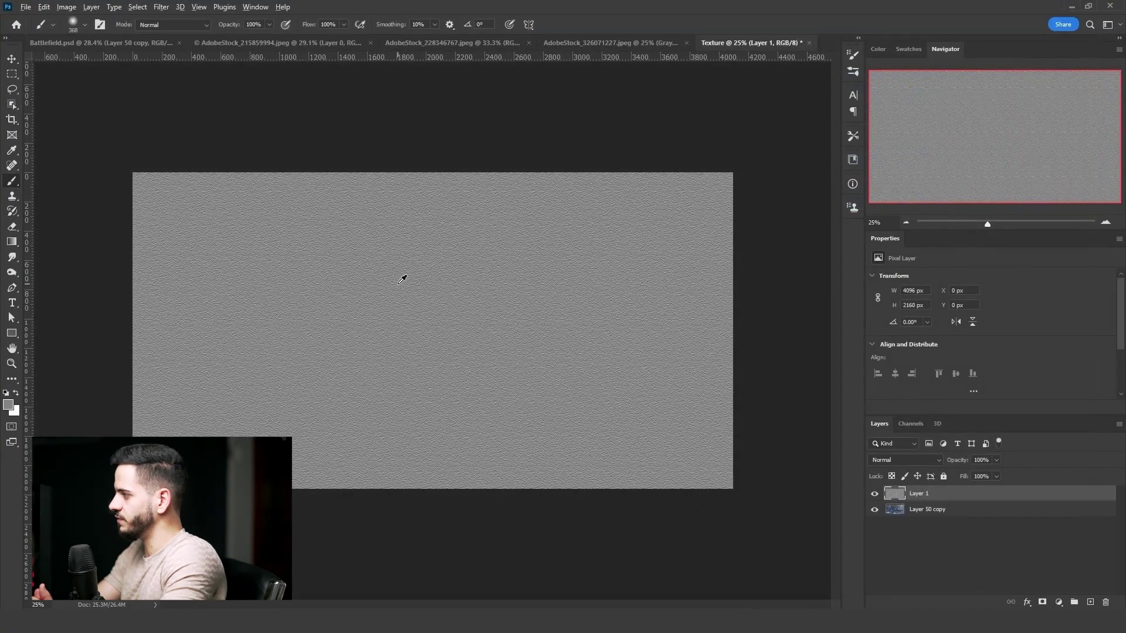
- Scale the sandstone texture layer to 250% and crop it to the canvas bounds
scroll(402, 279, "up", 2)
scroll(403, 279, "down", 3)
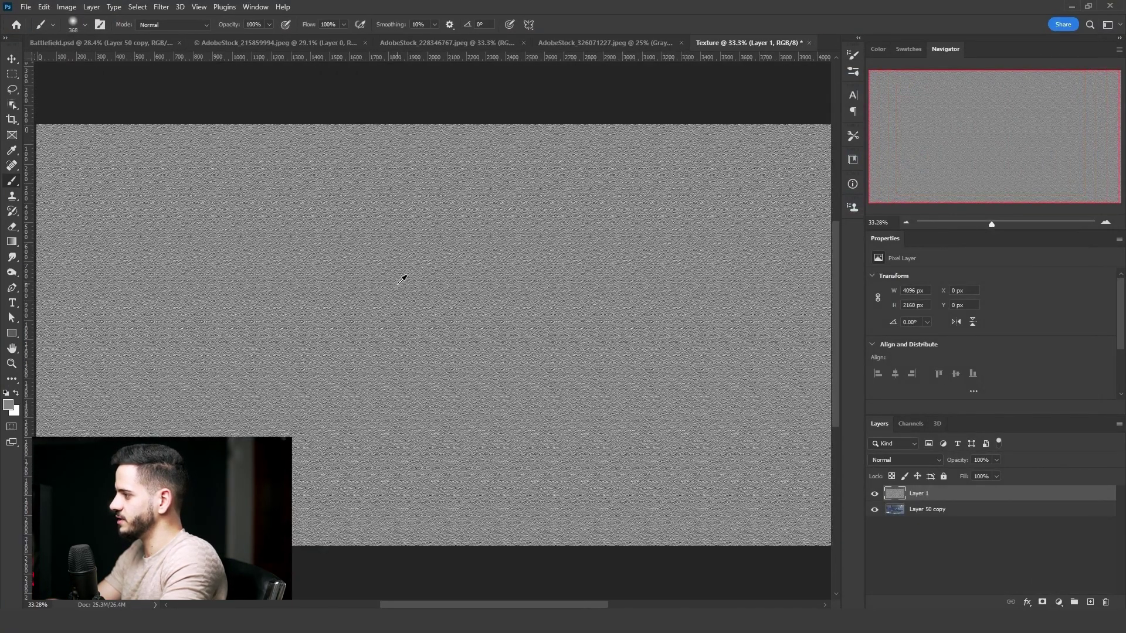
scroll(403, 279, "up", 1)
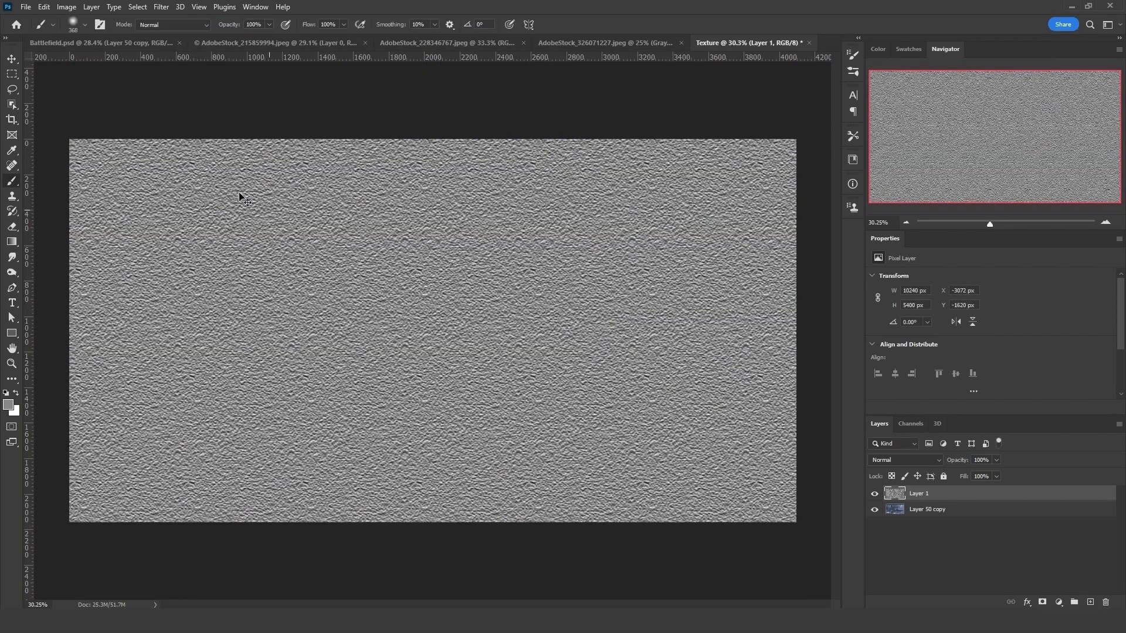
key("ctrl+a")
left_click(66, 7)
left_click(117, 126)
key("l")
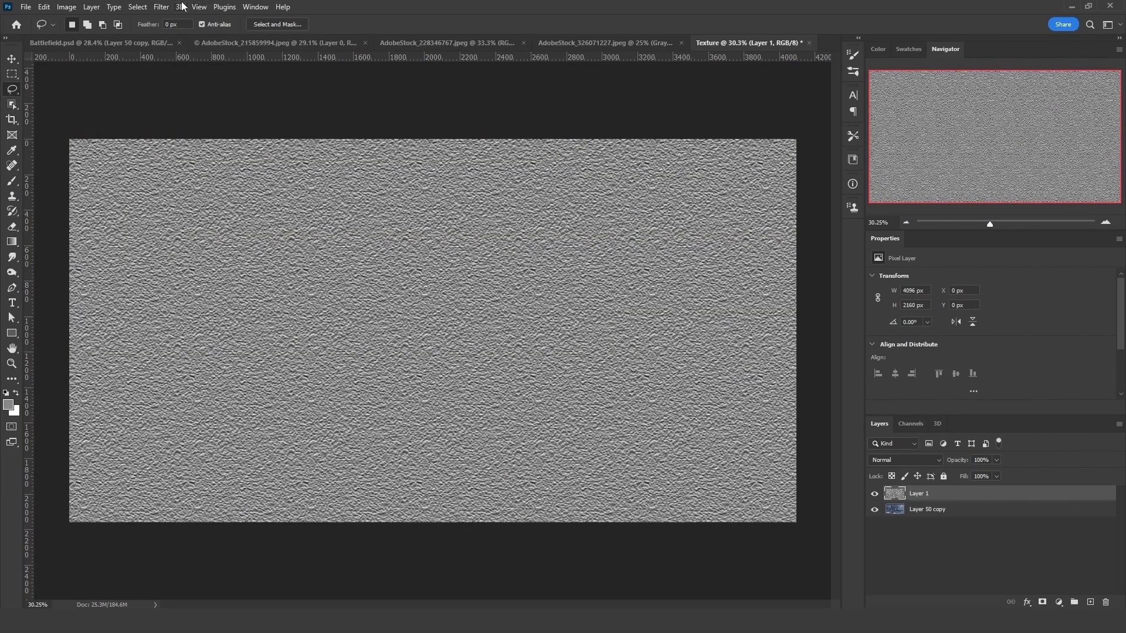
- Apply a Gaussian Blur with a 4-pixel radius to the sandstone texture layer
left_click(161, 6)
mouse_move(234, 157)
left_click(340, 201)
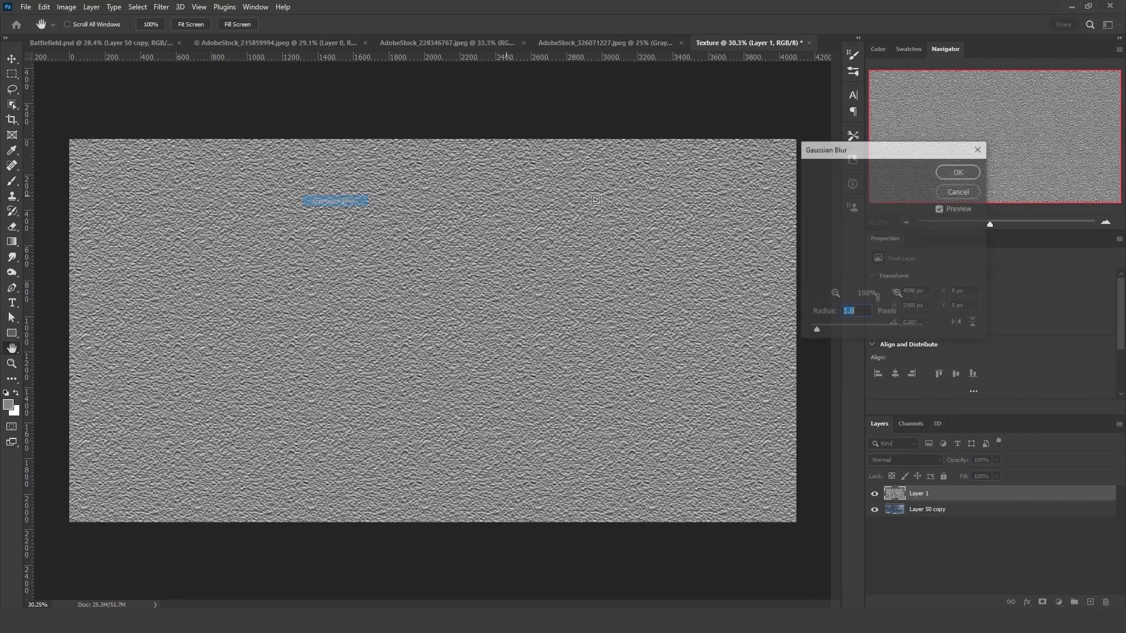
type("2")
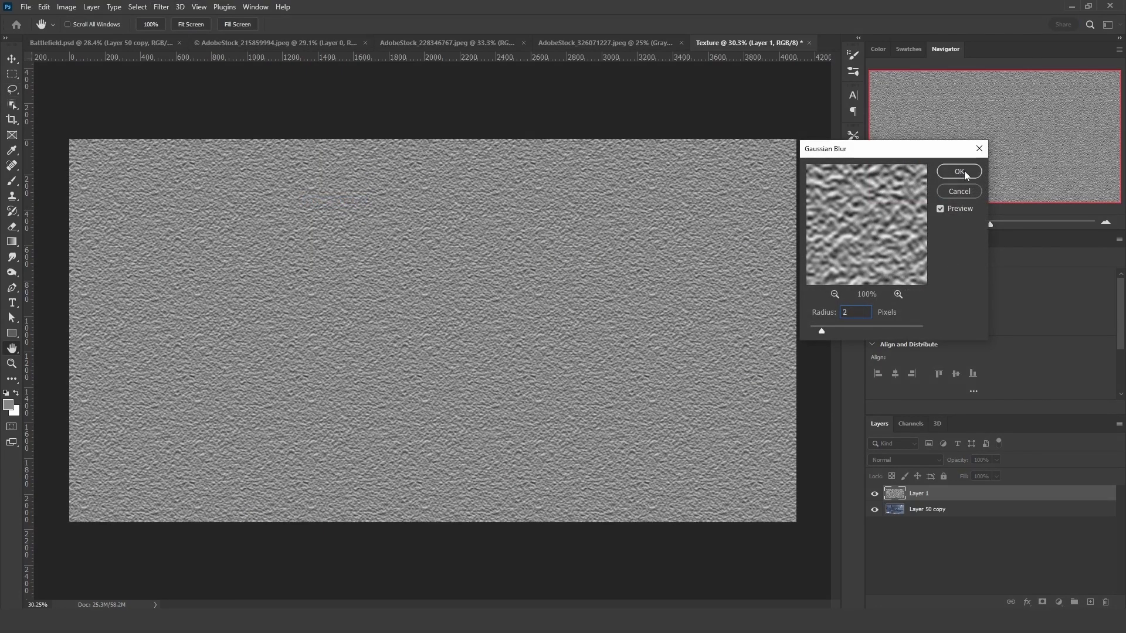
key("BackSpace")
type("4")
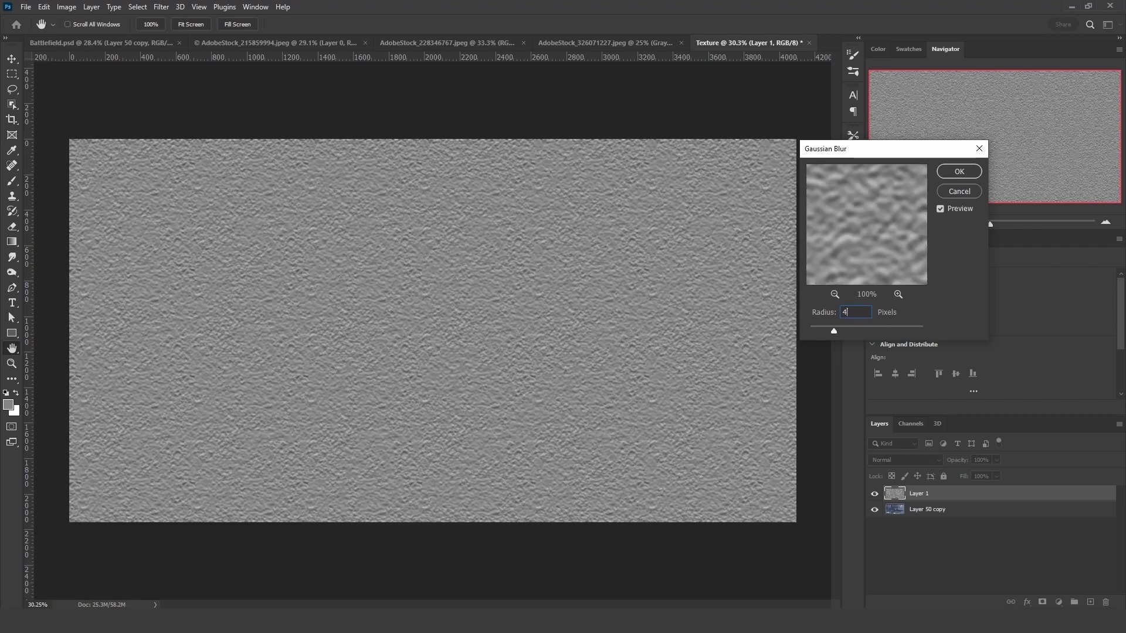
left_click(963, 171)
- Delete Layer 50 copy from the texture document, save it as Texture.psd and close it
left_click(934, 508)
key("Delete")
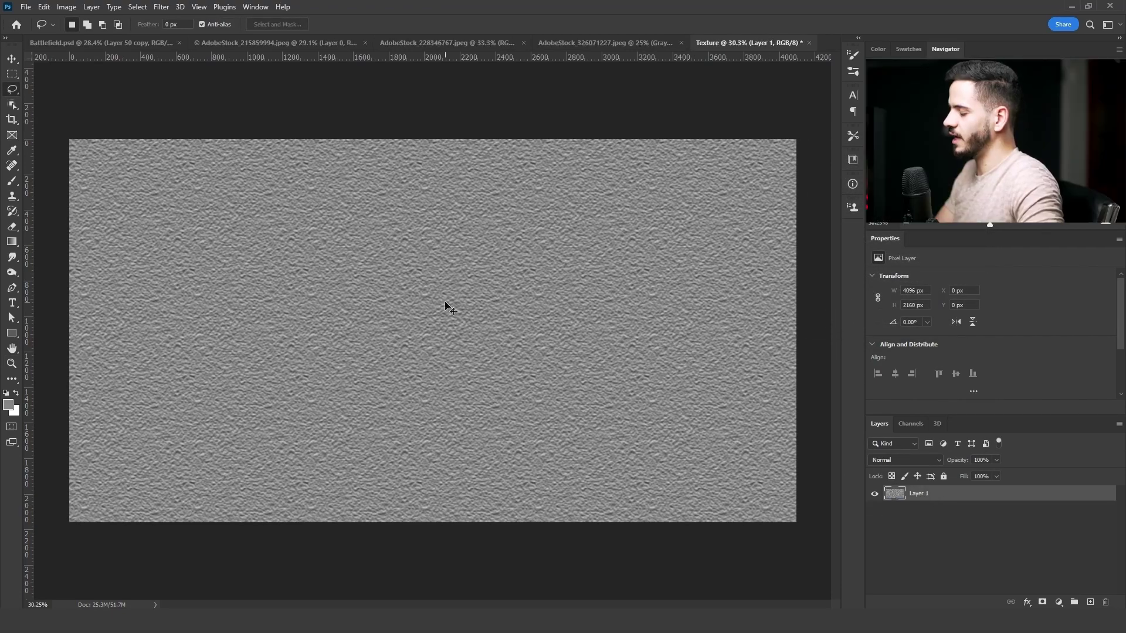
key("ctrl+s")
left_click(635, 487)
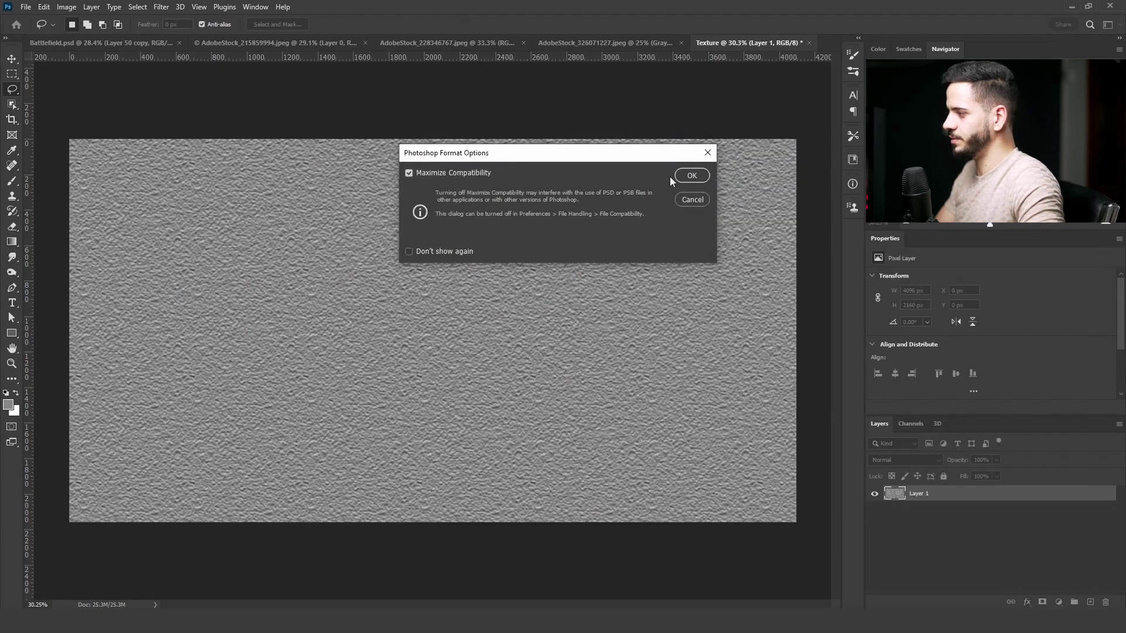
left_click(683, 176)
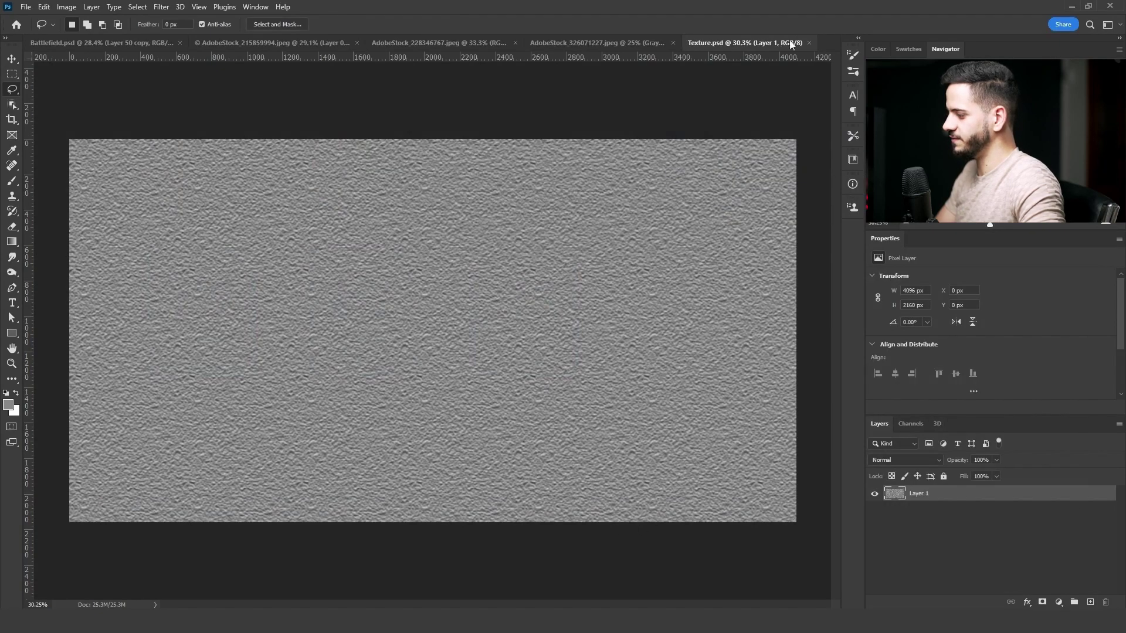
left_click(808, 42)
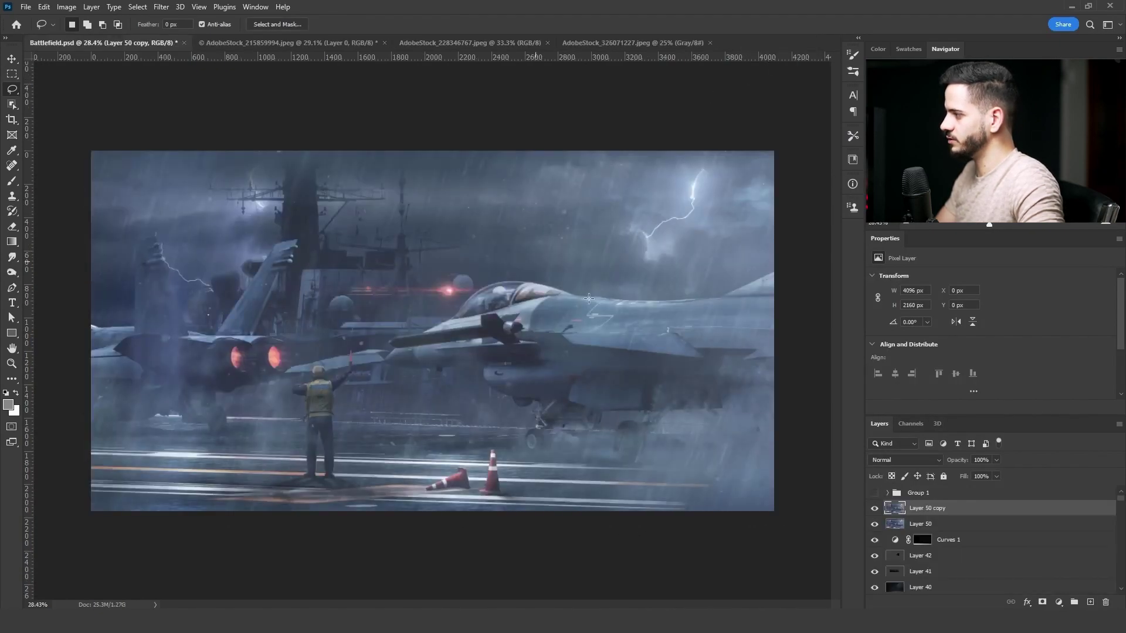
- Start the Glass distortion from the Filter Gallery on Battlefield's Layer 50 copy and load Texture.psd as its texture
left_click(161, 7)
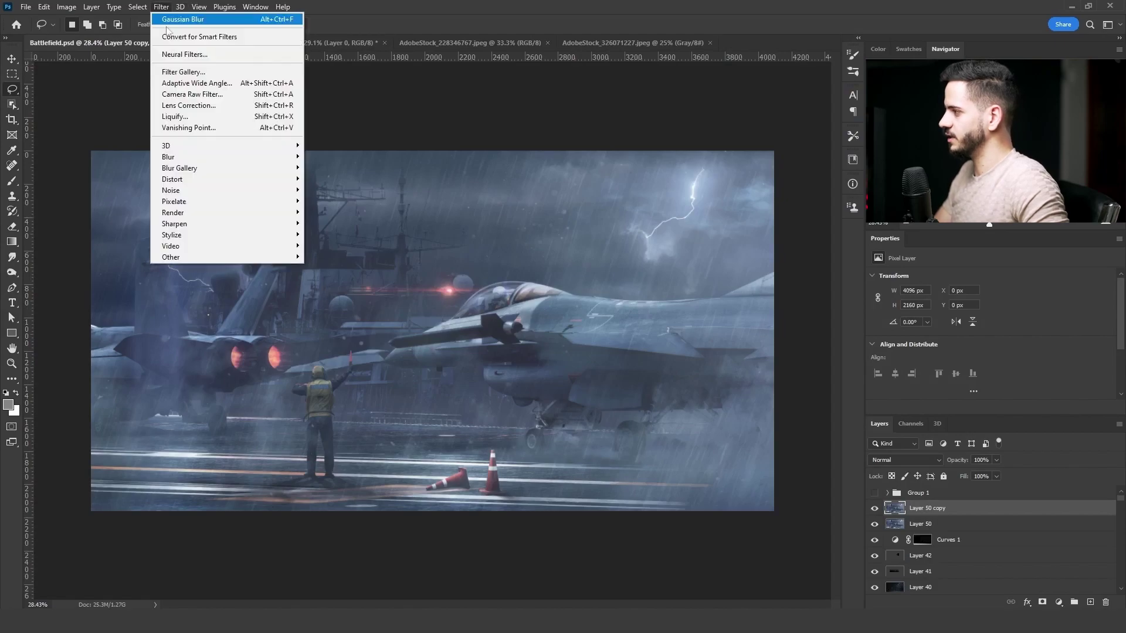
left_click(210, 76)
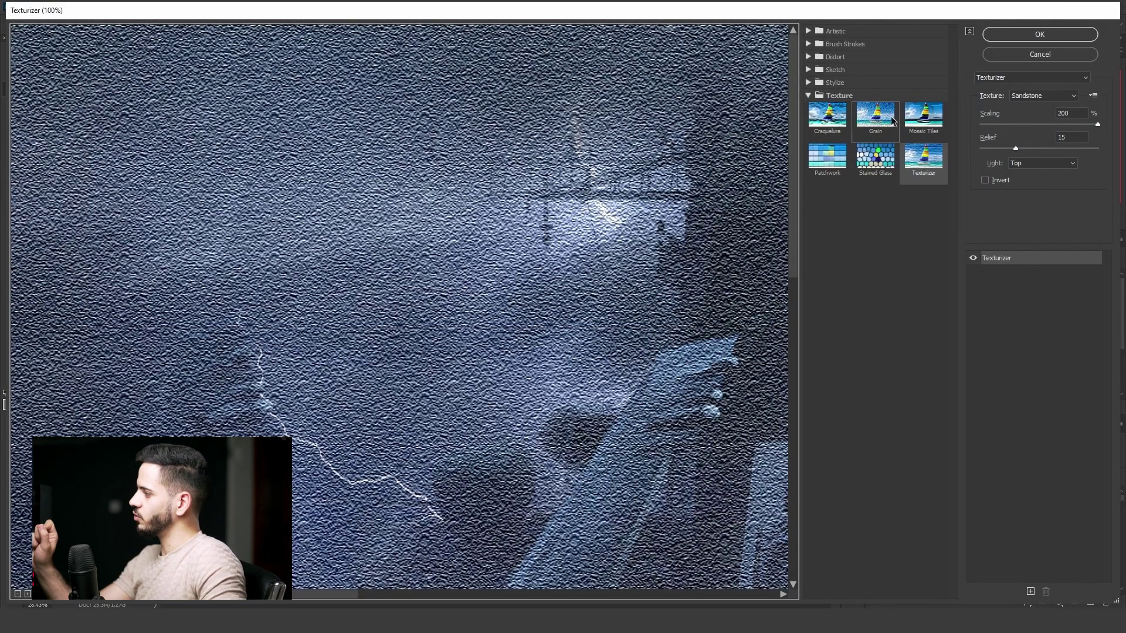
left_click(829, 97)
left_click(835, 69)
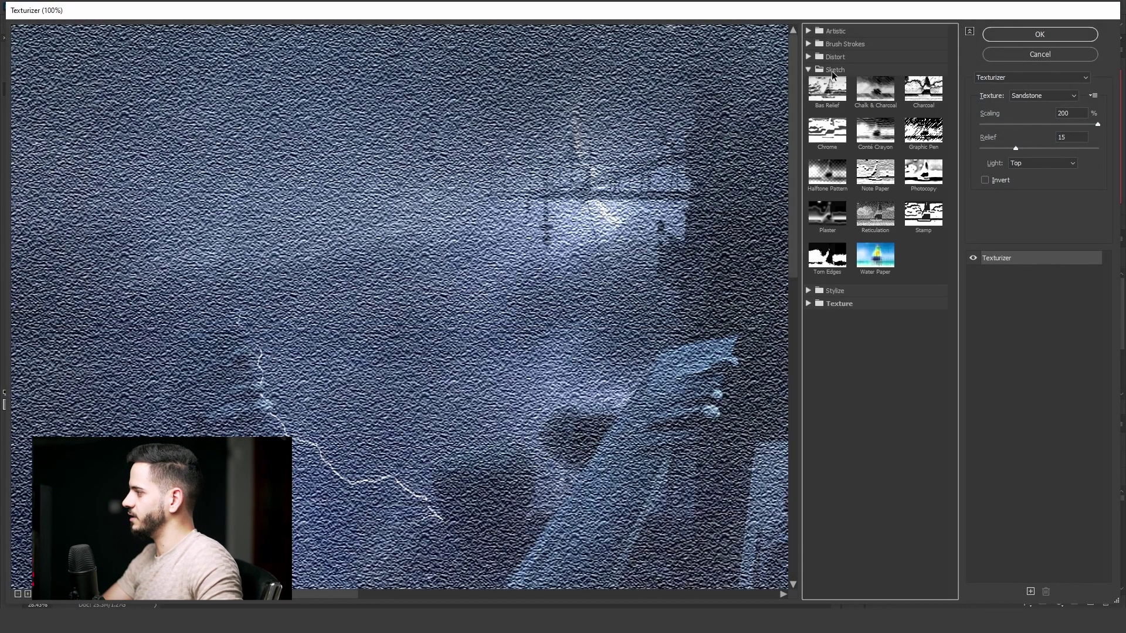
left_click(834, 57)
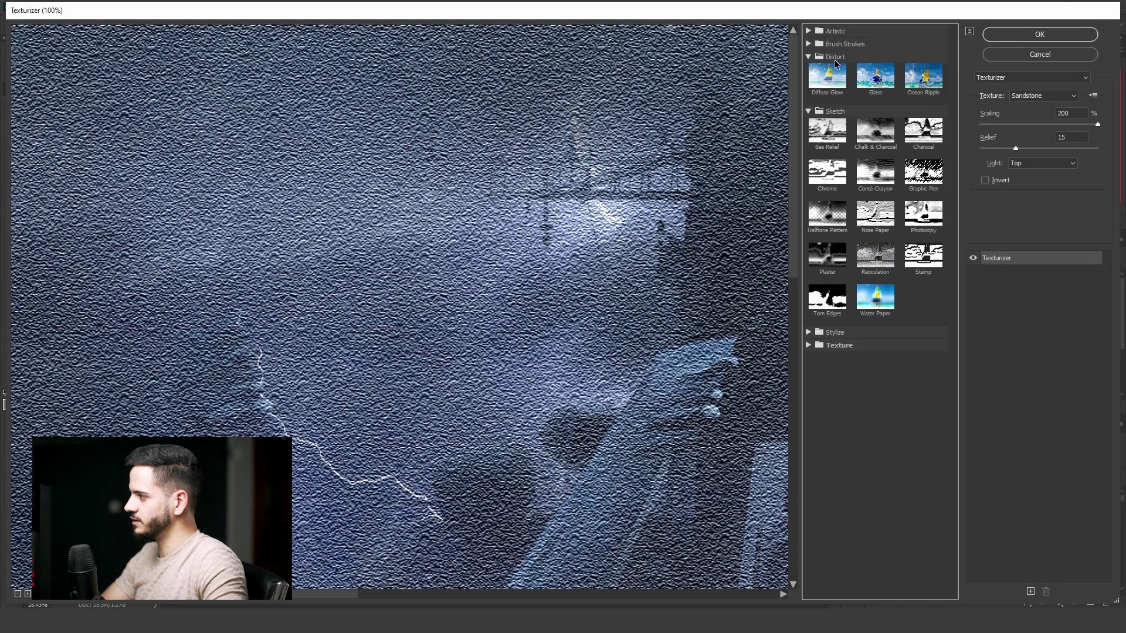
left_click(865, 92)
left_click(1016, 78)
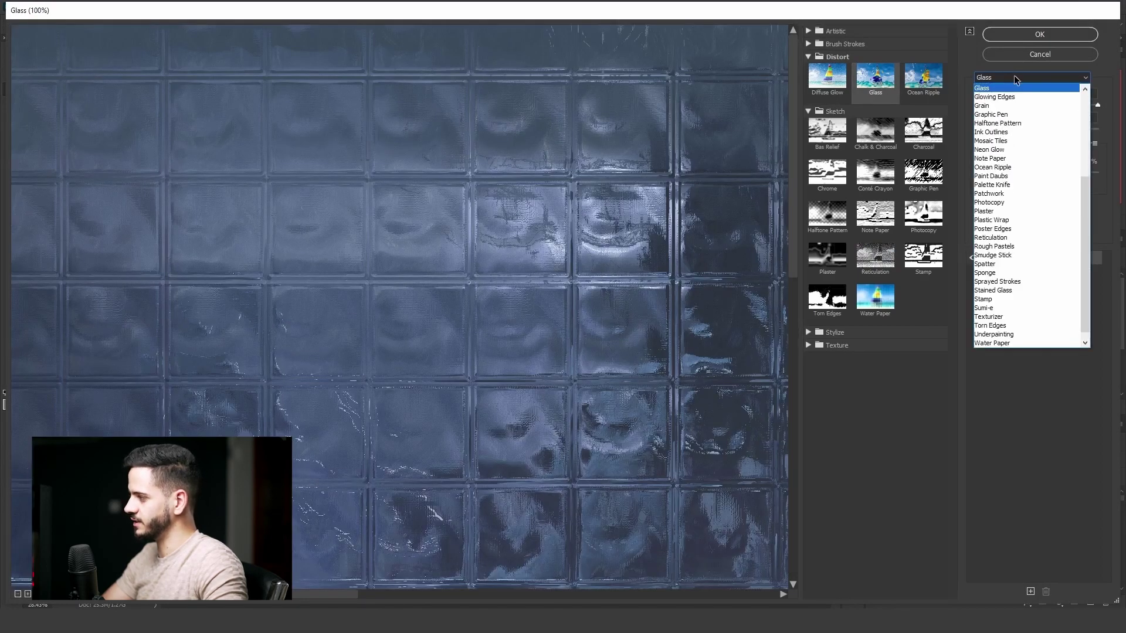
left_click(1016, 78)
left_click(1063, 146)
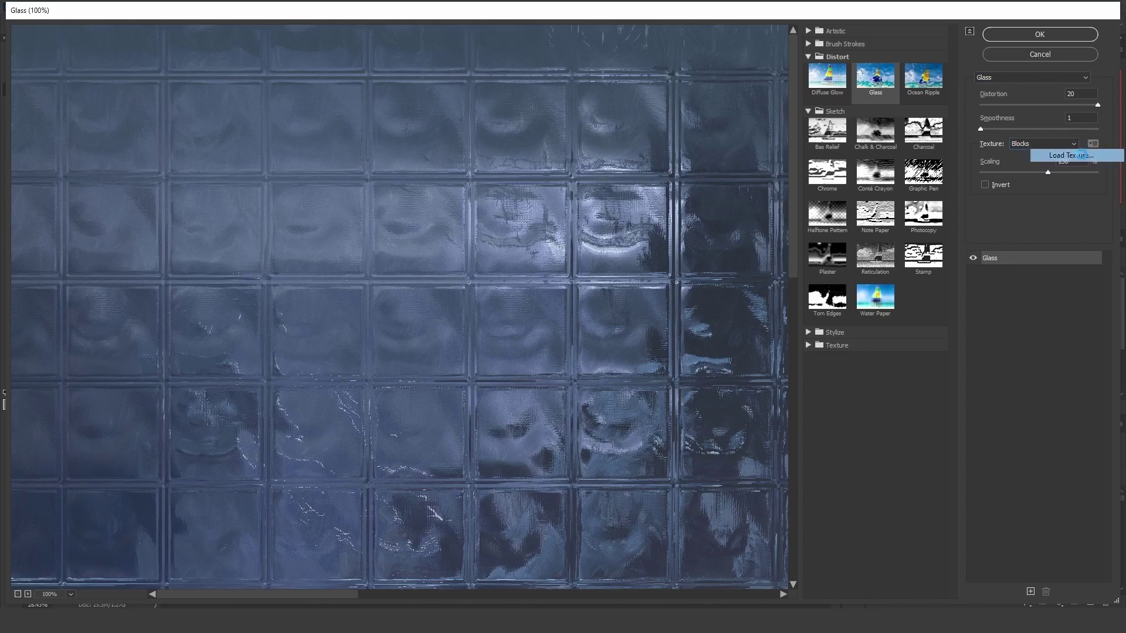
left_click(1081, 155)
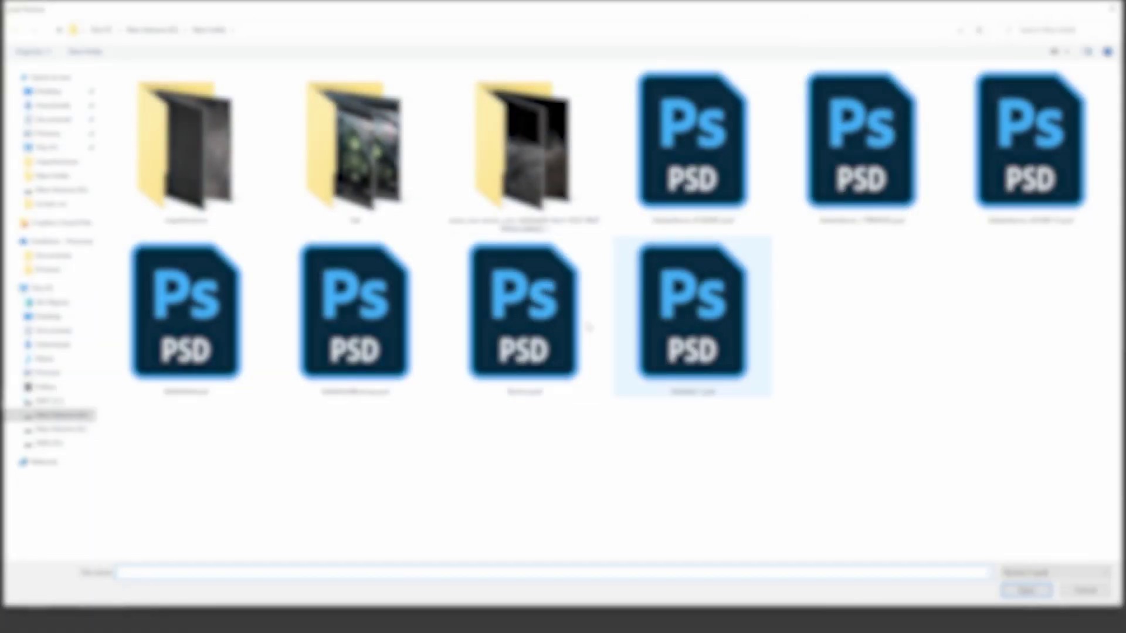
double_click(524, 314)
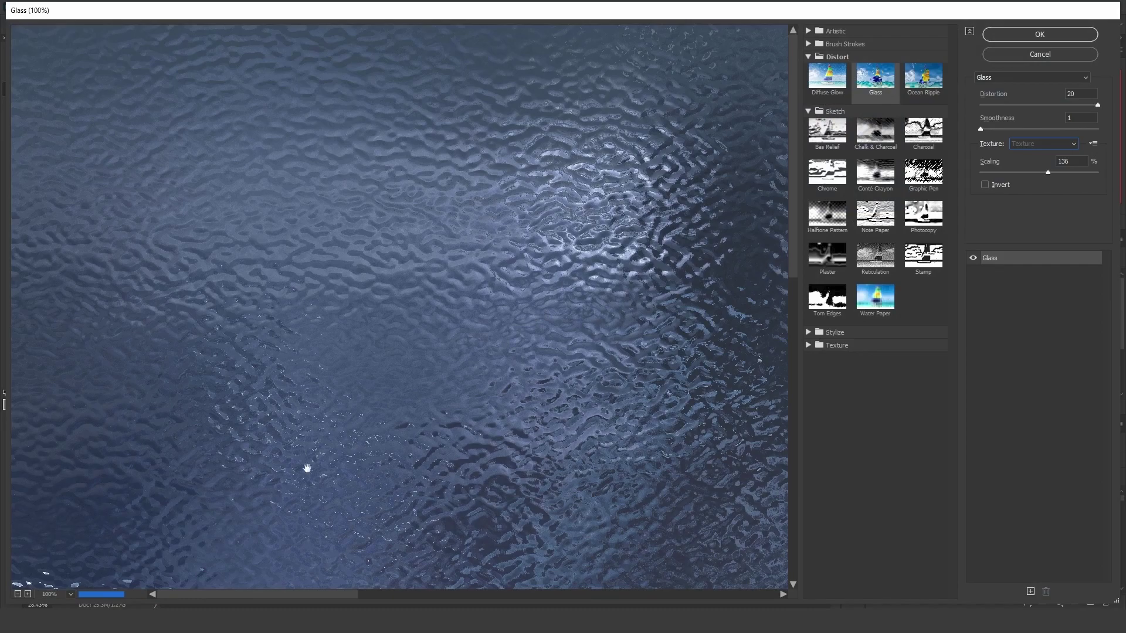
- Set the Glass filter to Distortion 2, Smoothness 3 and Scaling 69% and apply it to Layer 50 copy
left_click(18, 594)
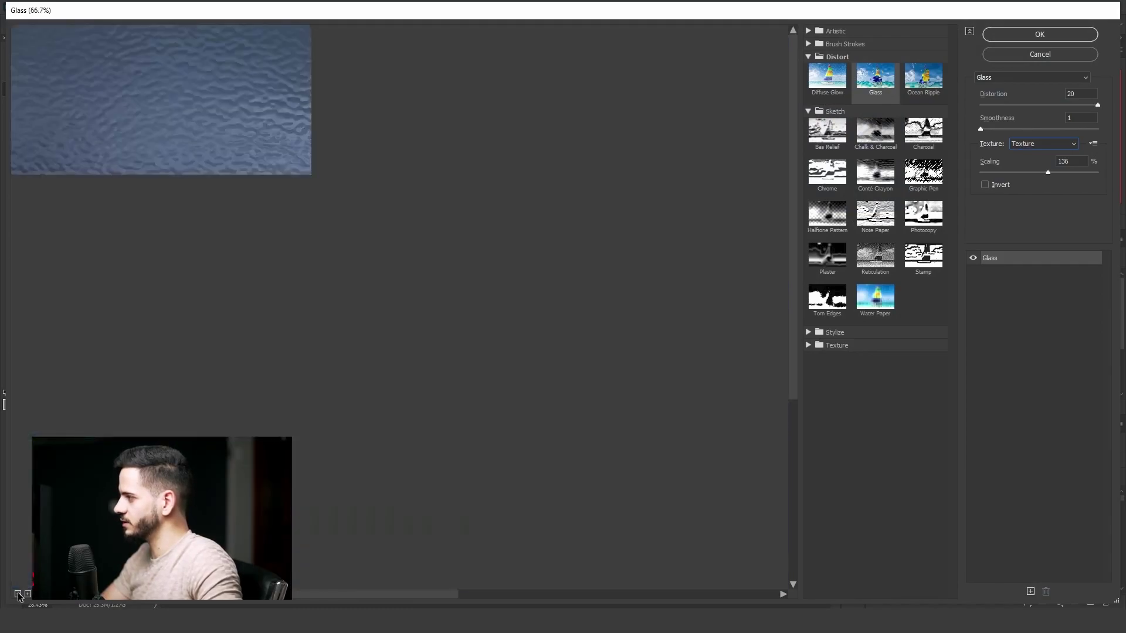
left_click(18, 594)
left_click(18, 594)
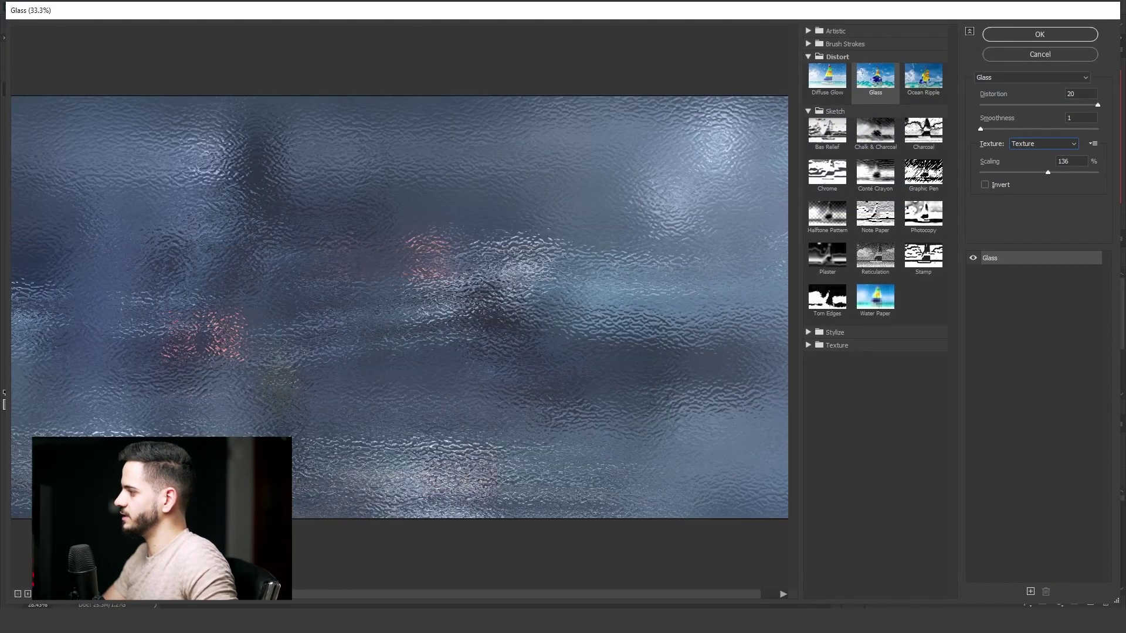
left_click(1017, 171)
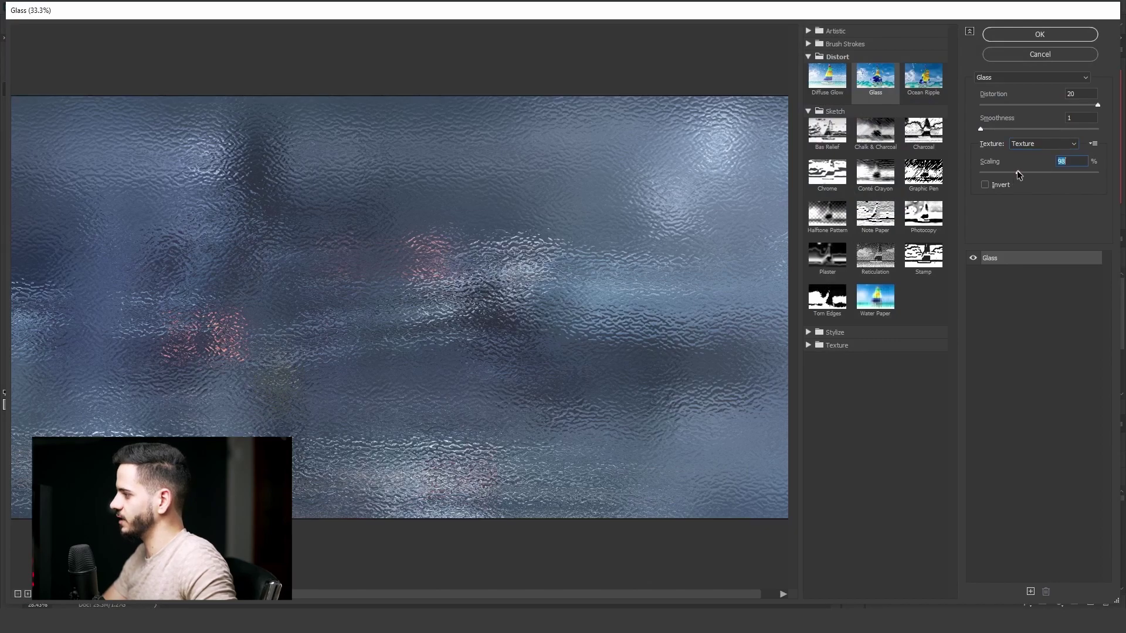
left_click(1039, 172)
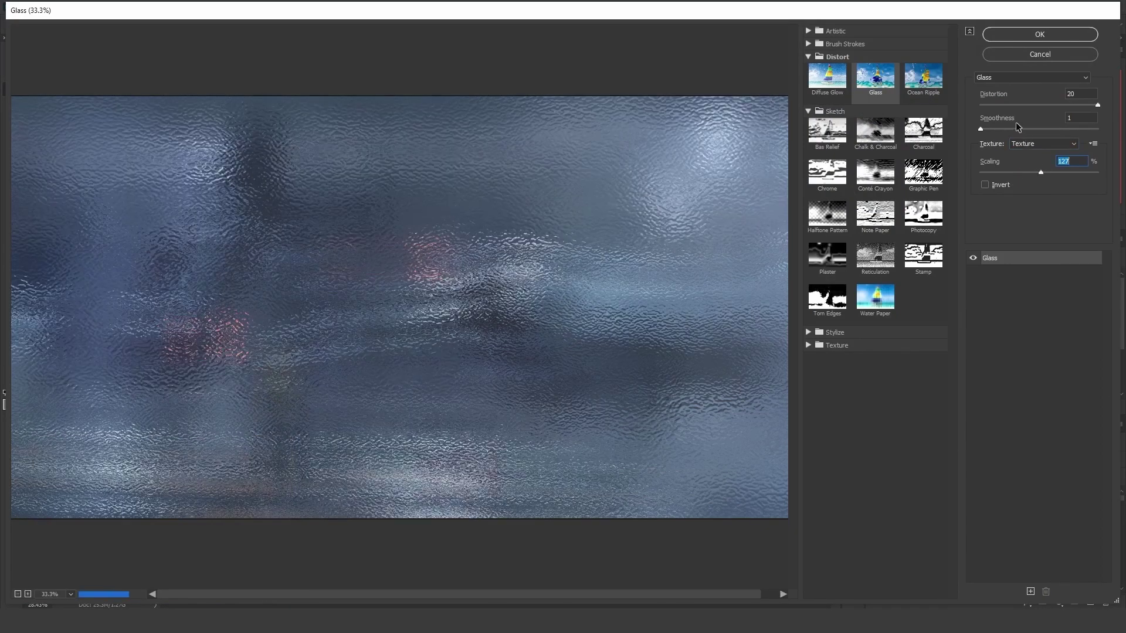
left_click(1011, 105)
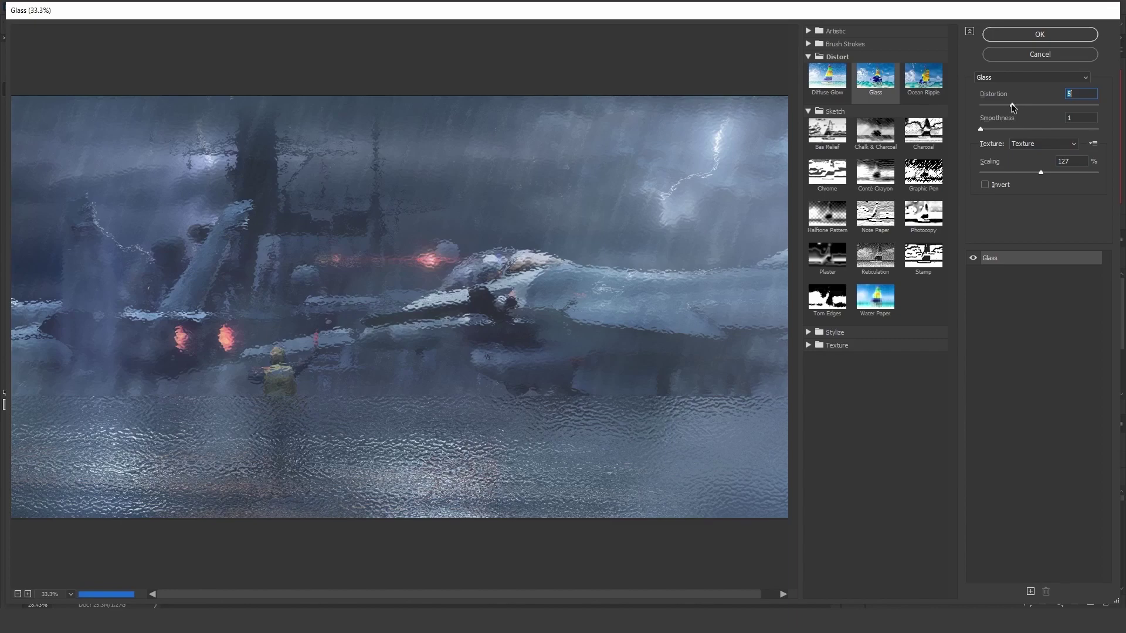
left_click(998, 105)
left_click(990, 106)
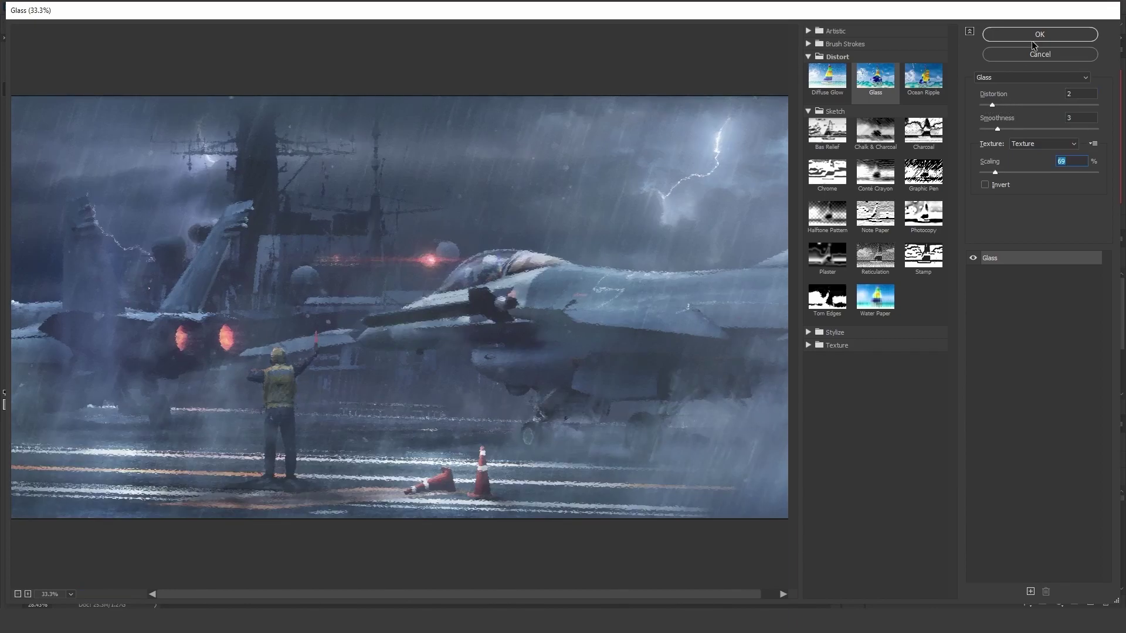
left_click(1039, 36)
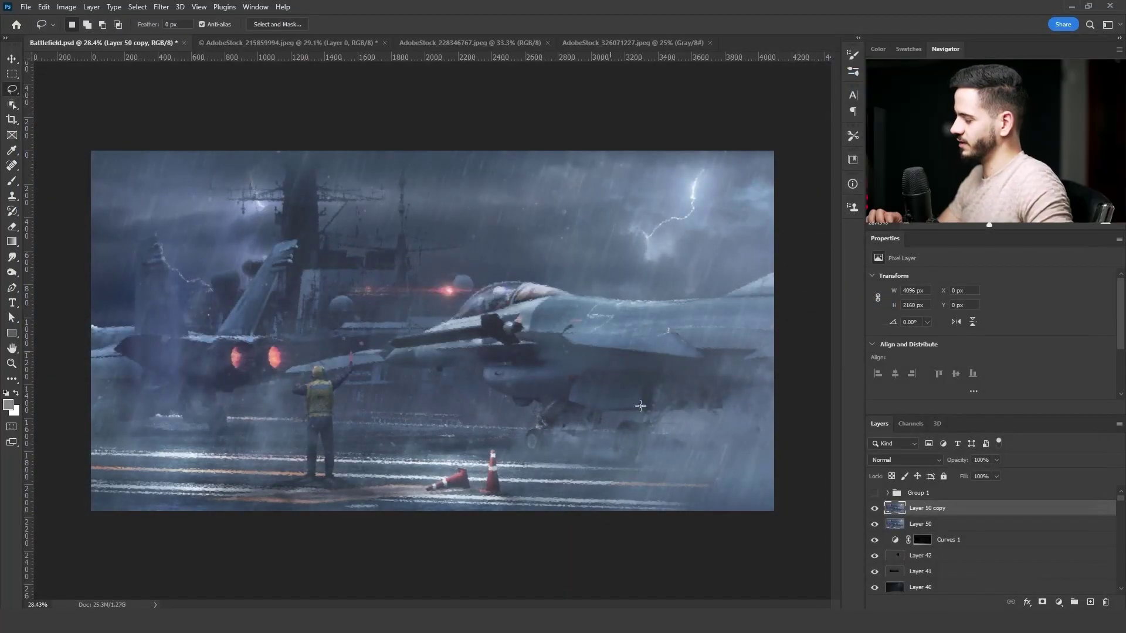
- Add a black mask to Layer 50 copy and paint white over the rear jet's engines and body to reveal the glass distortion
left_click(1043, 602)
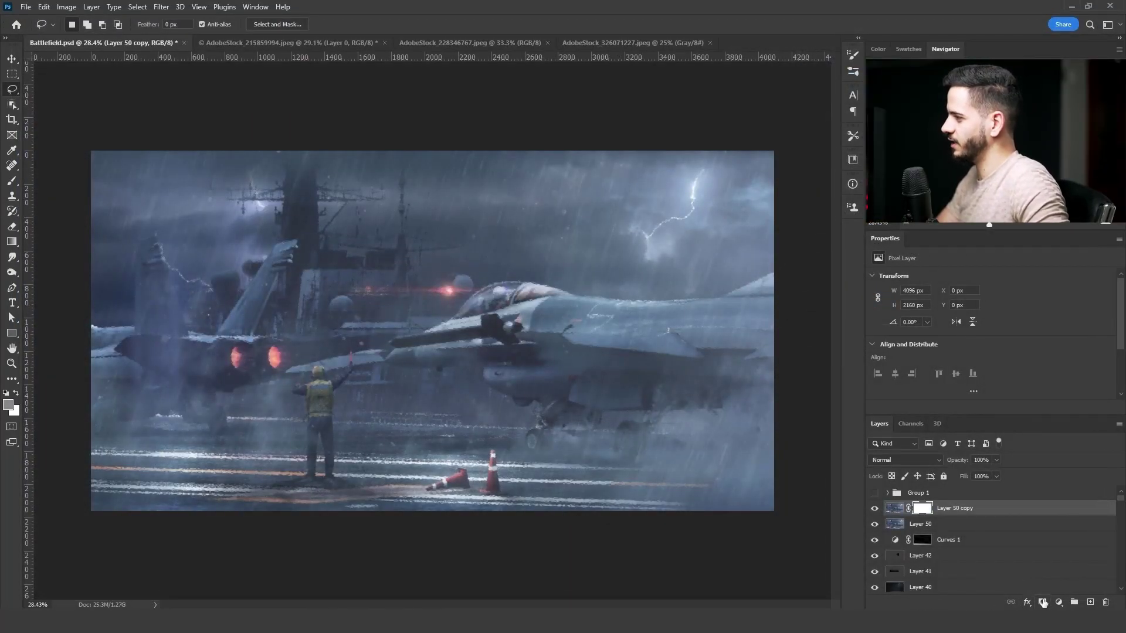
key("ctrl+i")
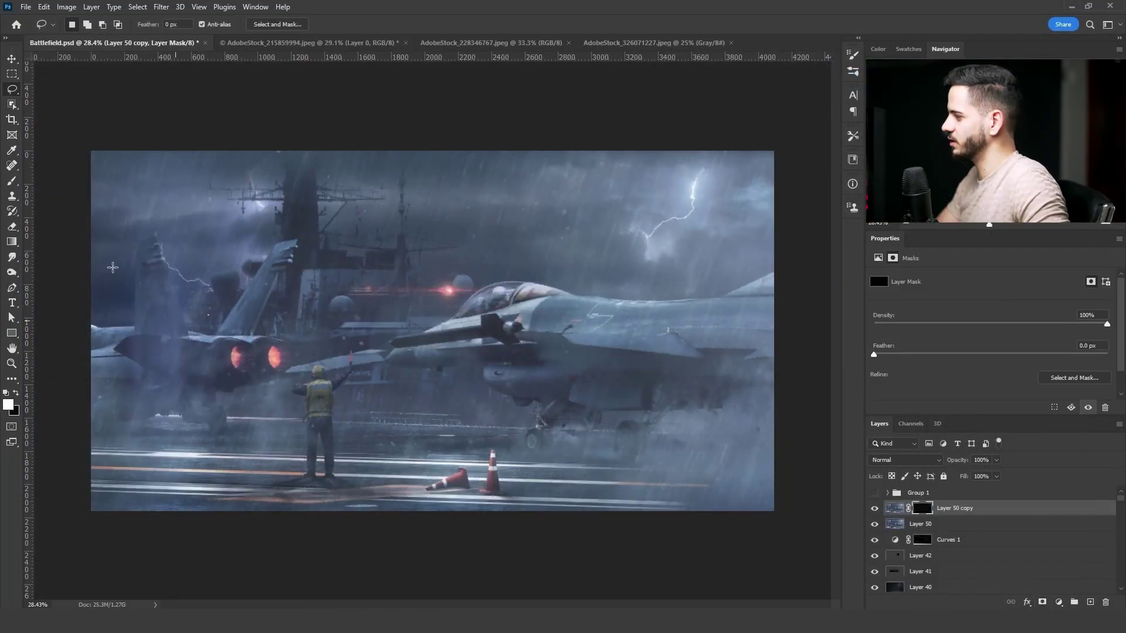
left_click(13, 184)
left_click_drag(290, 375, 309, 381)
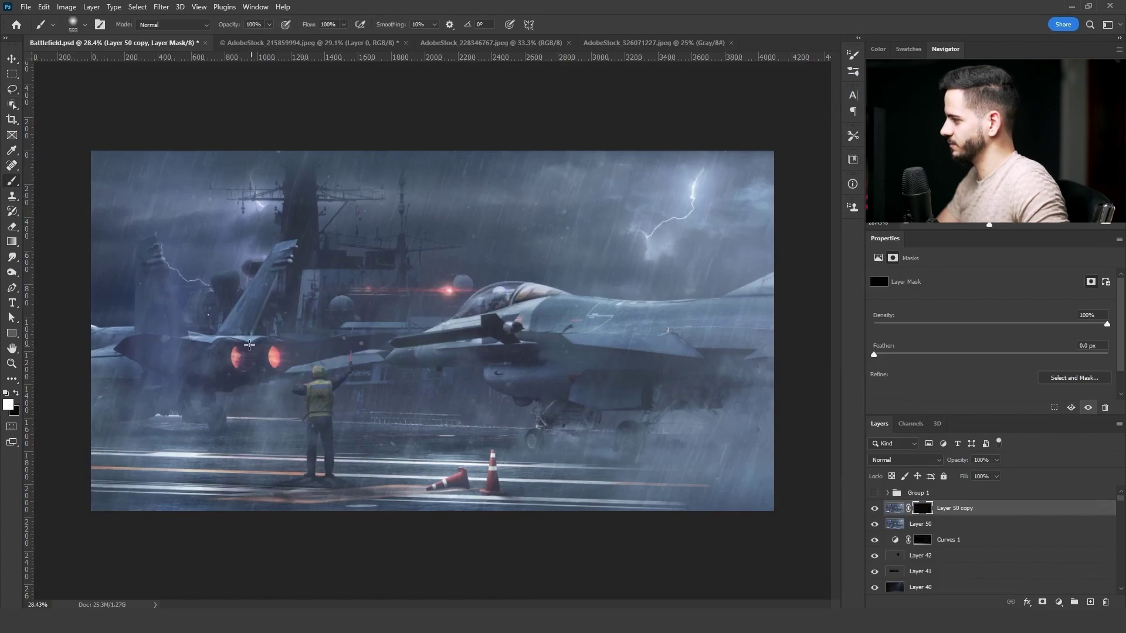
left_click_drag(234, 358, 272, 354)
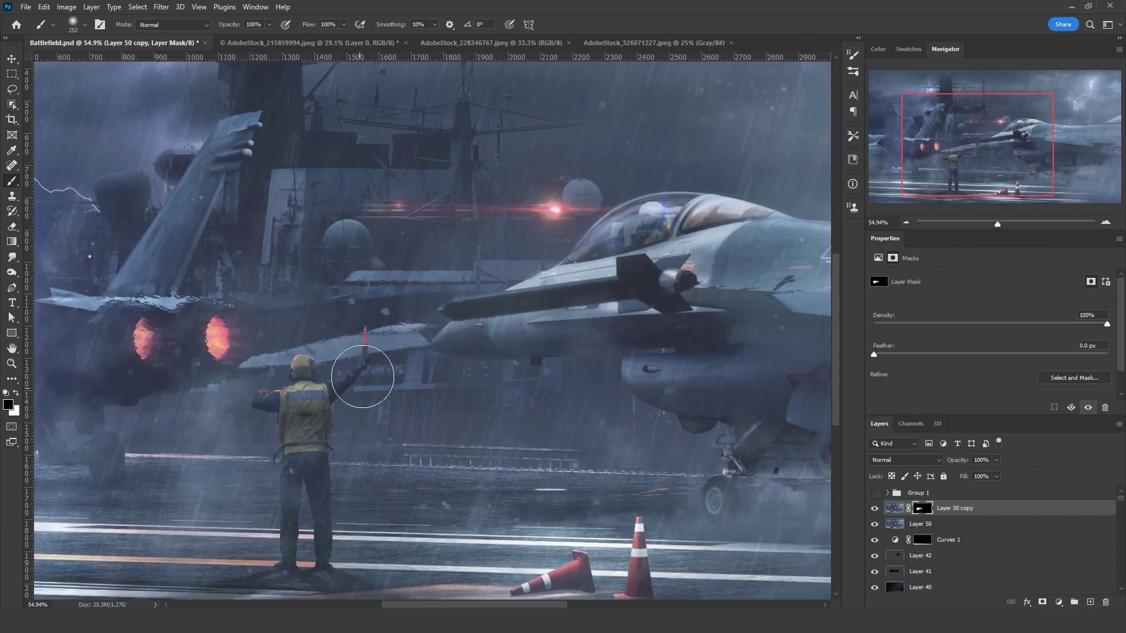
scroll(371, 407, "down", 3)
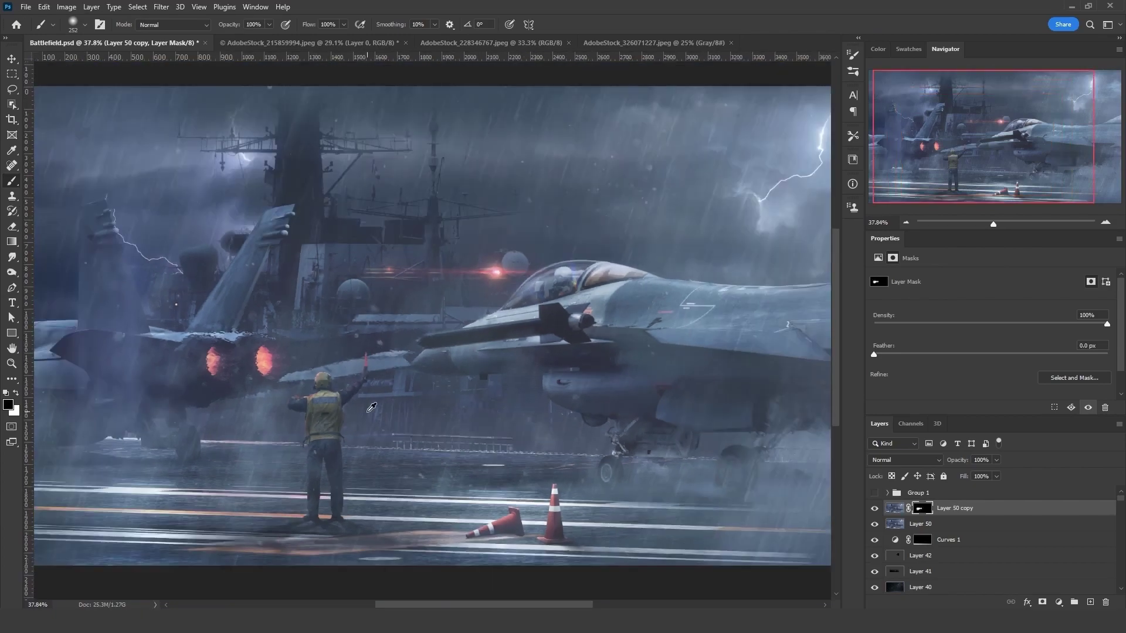
- Load the saved teal grading settings in the Camera Raw Filter, with Exposure +0.30, Contrast +20, Clarity +39 and Sharpen 100
key("ctrl+shift+a")
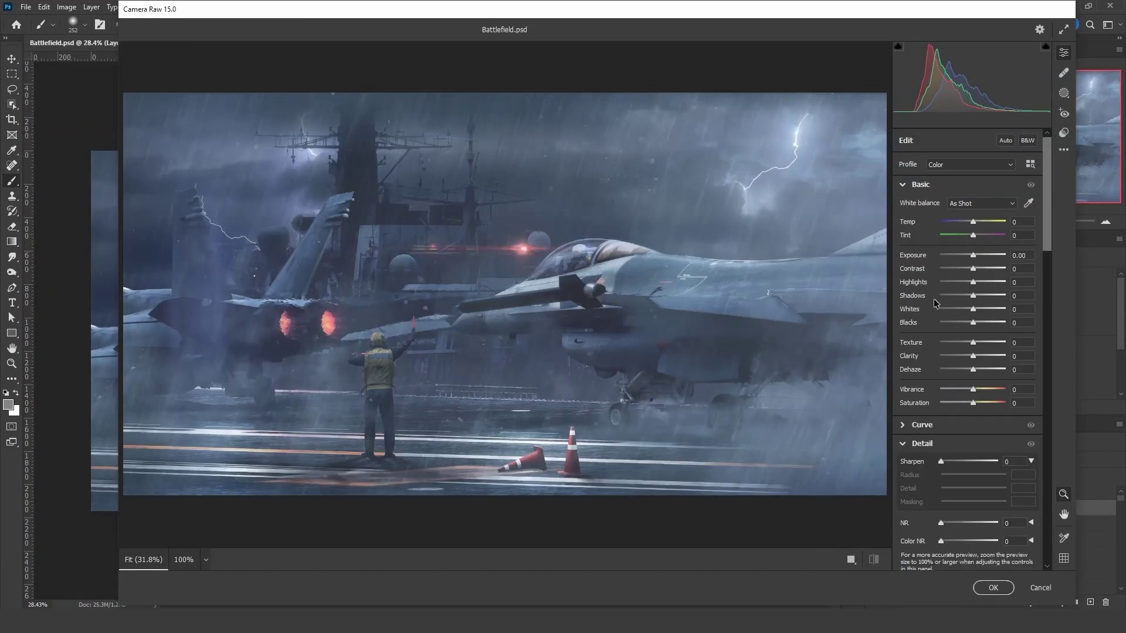
left_click(1063, 150)
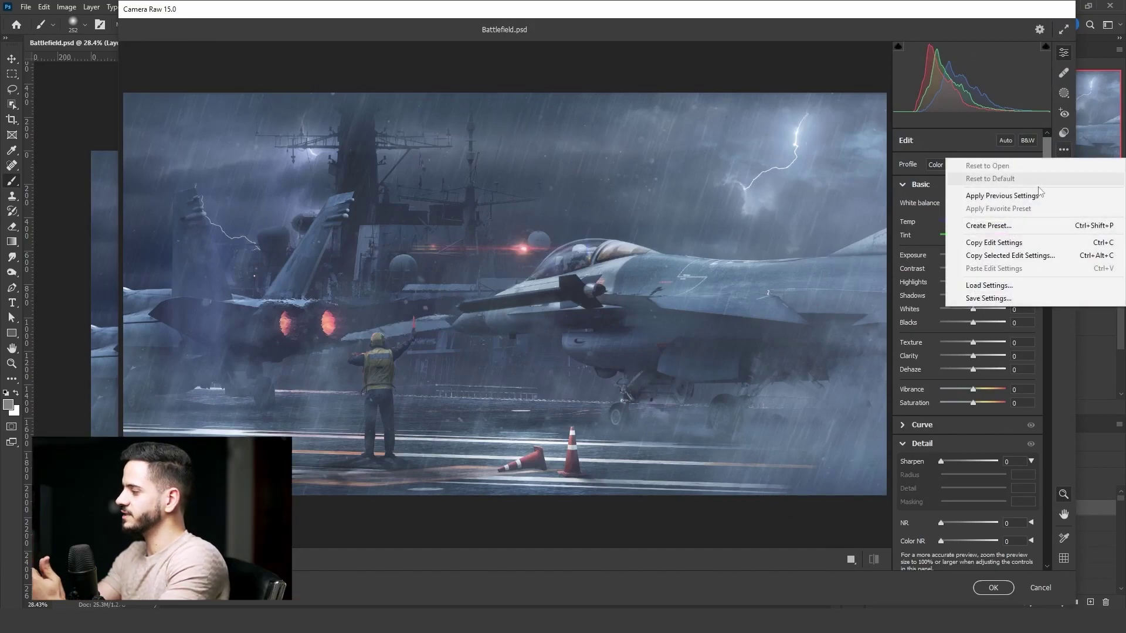
left_click(997, 286)
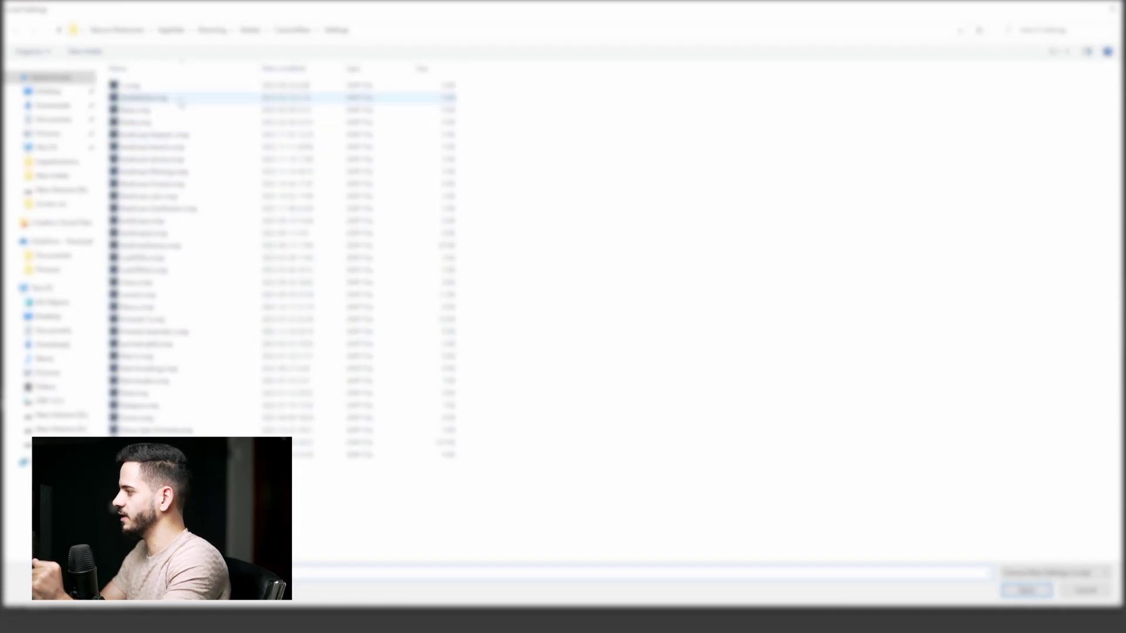
double_click(170, 99)
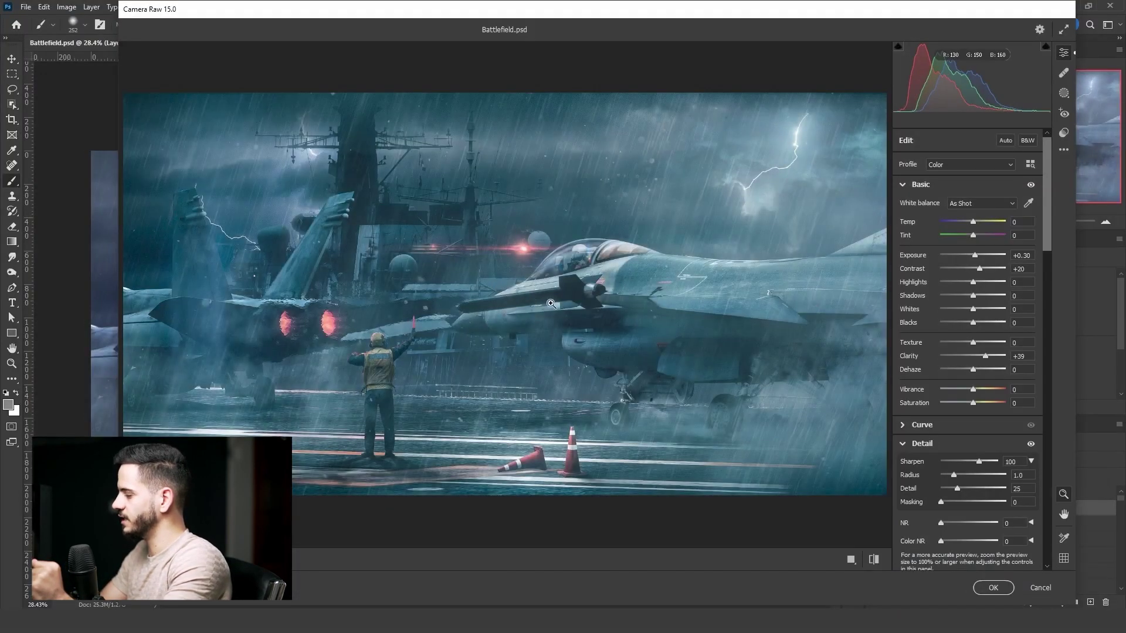
- Inspect the graded image and compare it with Layer 52 hidden and shown
mouse_move(531, 301)
left_mouse_down()
mouse_move(496, 300)
mouse_move(537, 305)
mouse_move(529, 304)
left_mouse_up()
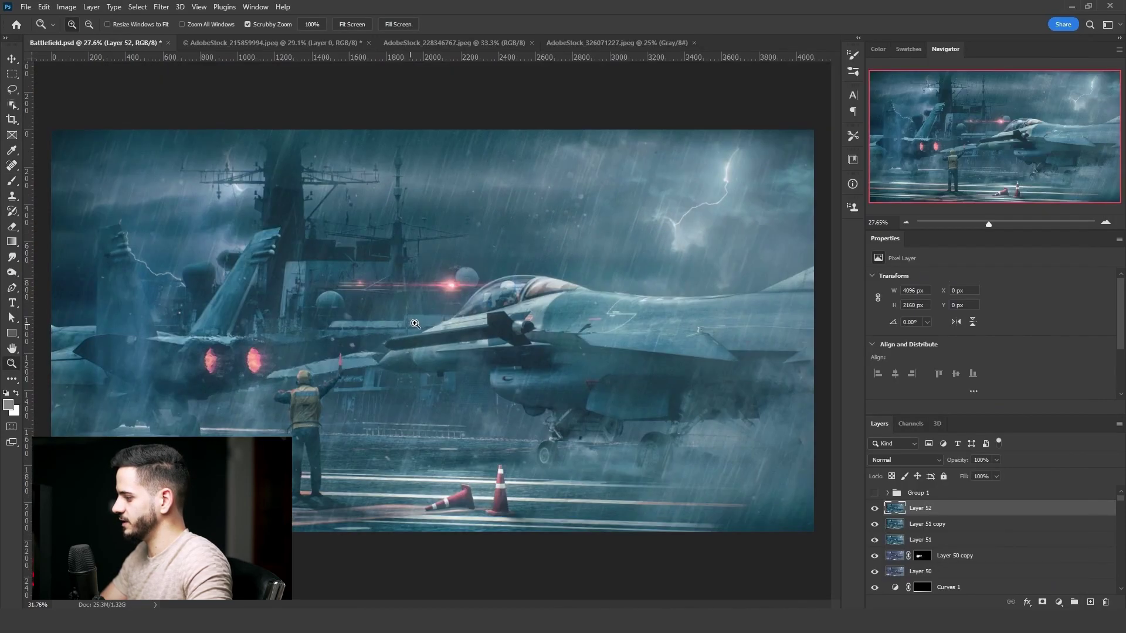
left_click_drag(412, 323, 417, 323)
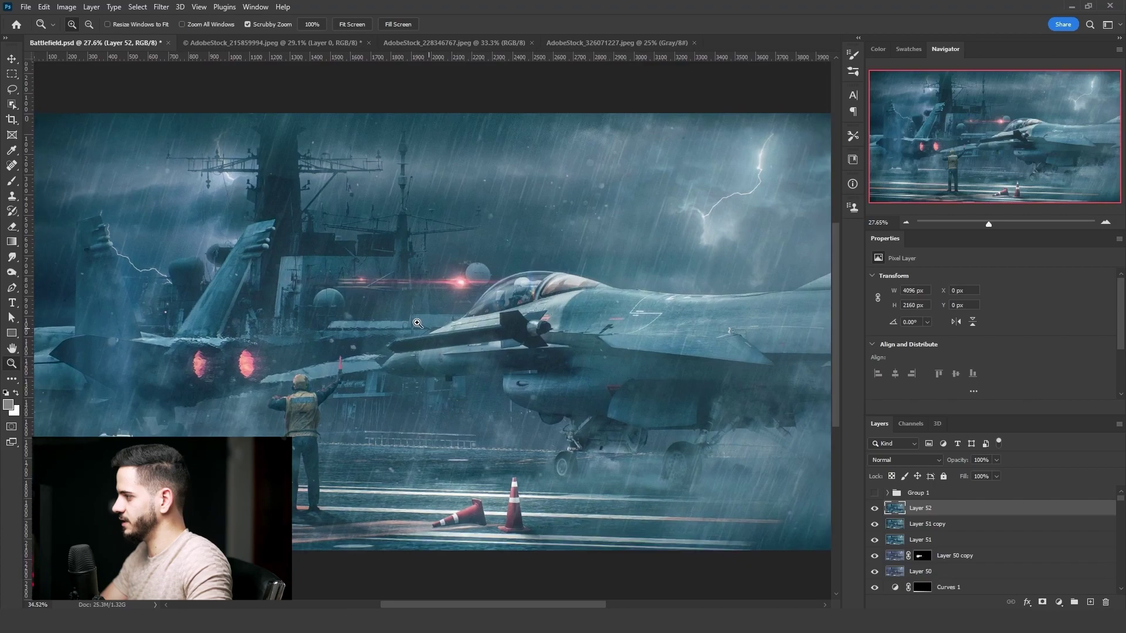
left_click(875, 509)
left_click(875, 509)
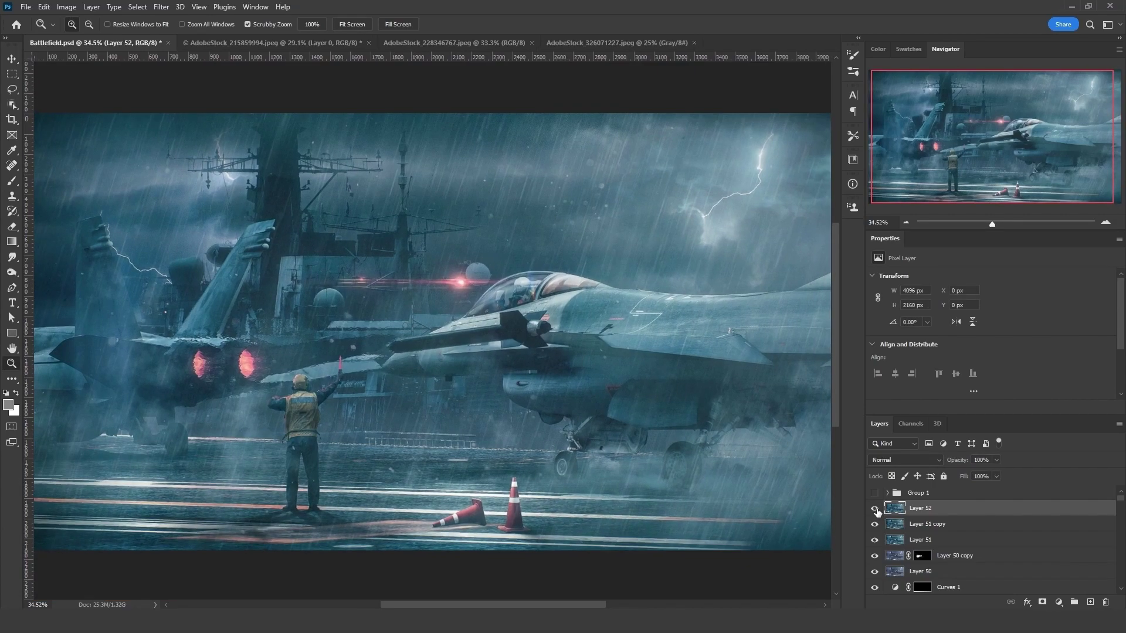